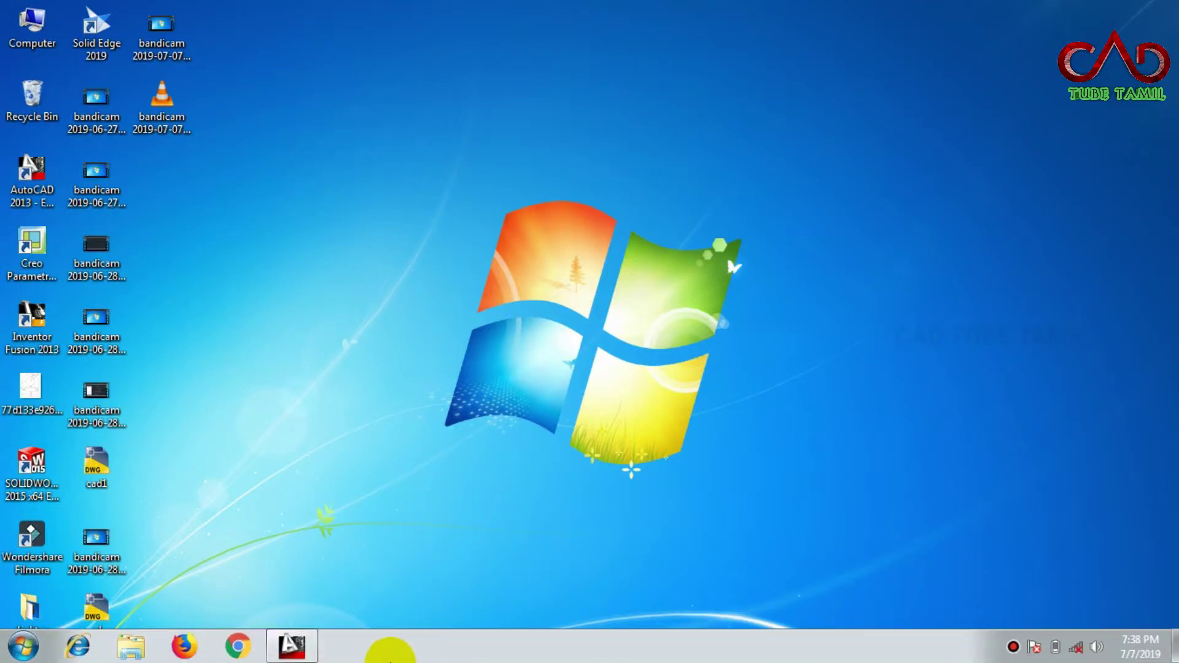
Step: Restore the minimised AutoCAD 2013 window from the Windows taskbar
{"action": "left_click", "coordinate": [294, 644]}
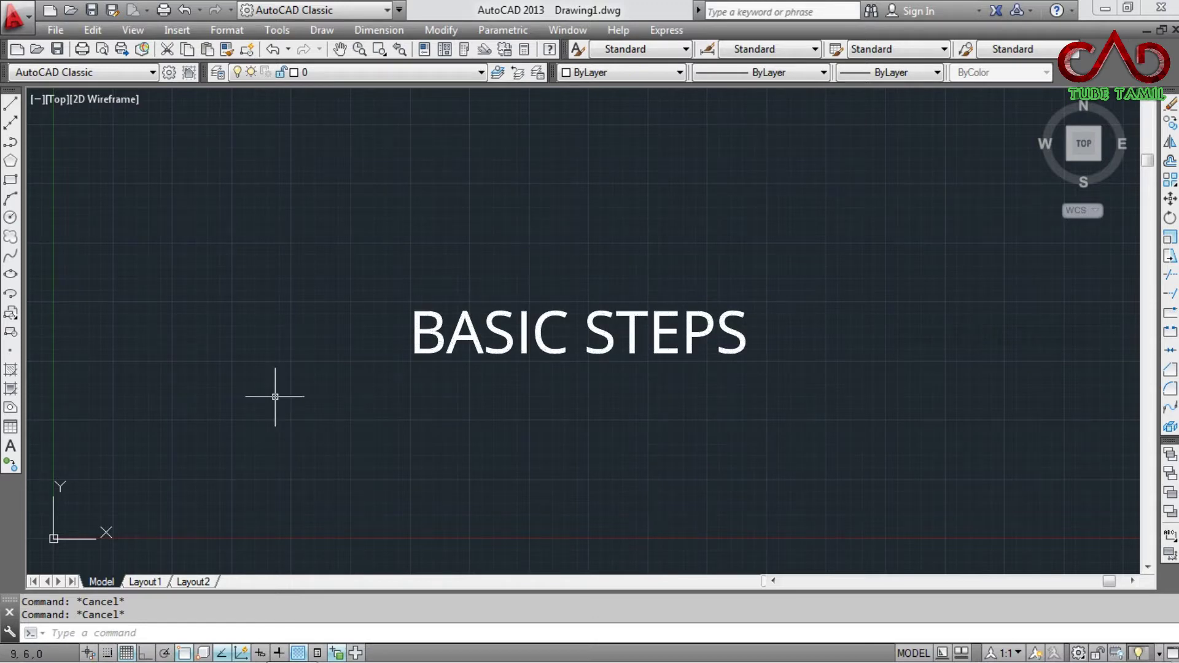
Step: Set the drawing units to length precision 0 with Millimeters as the insertion scale
{"action": "type", "text": "UN"}
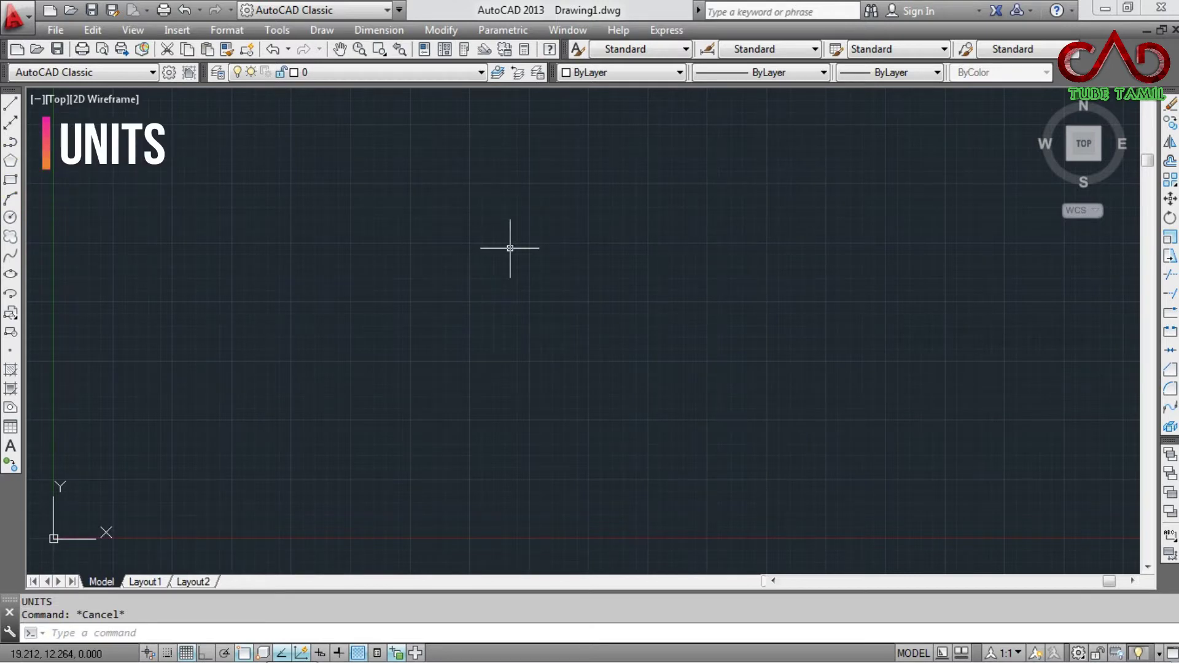
{"action": "type", "text": "un"}
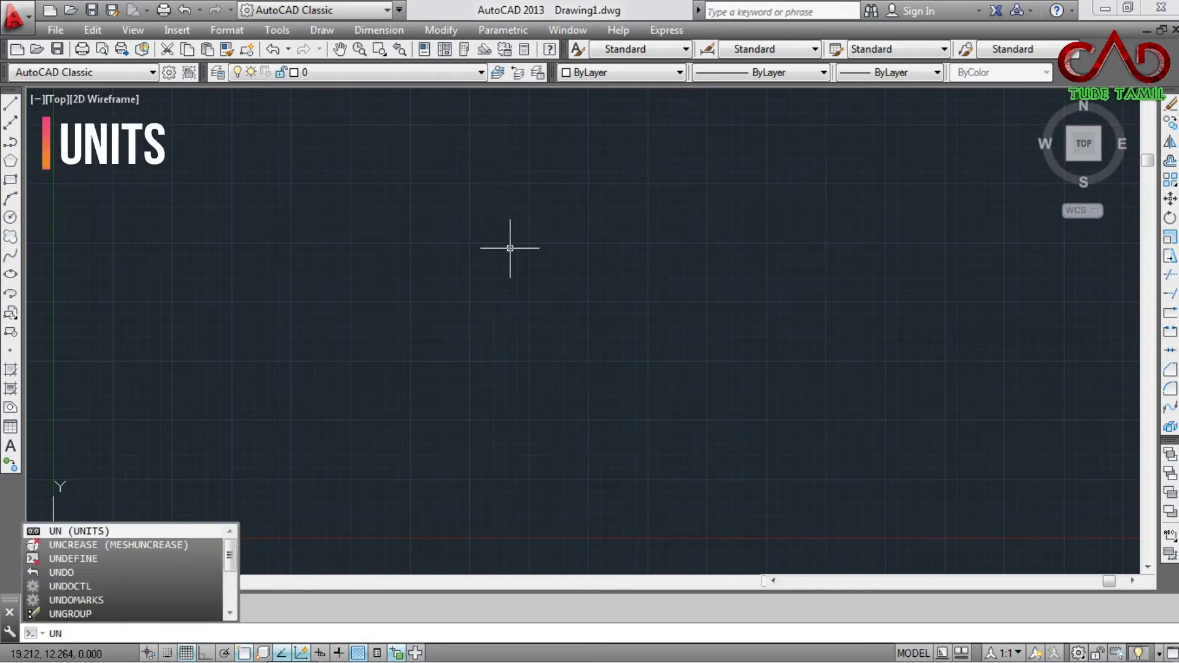
{"action": "key", "text": "Return"}
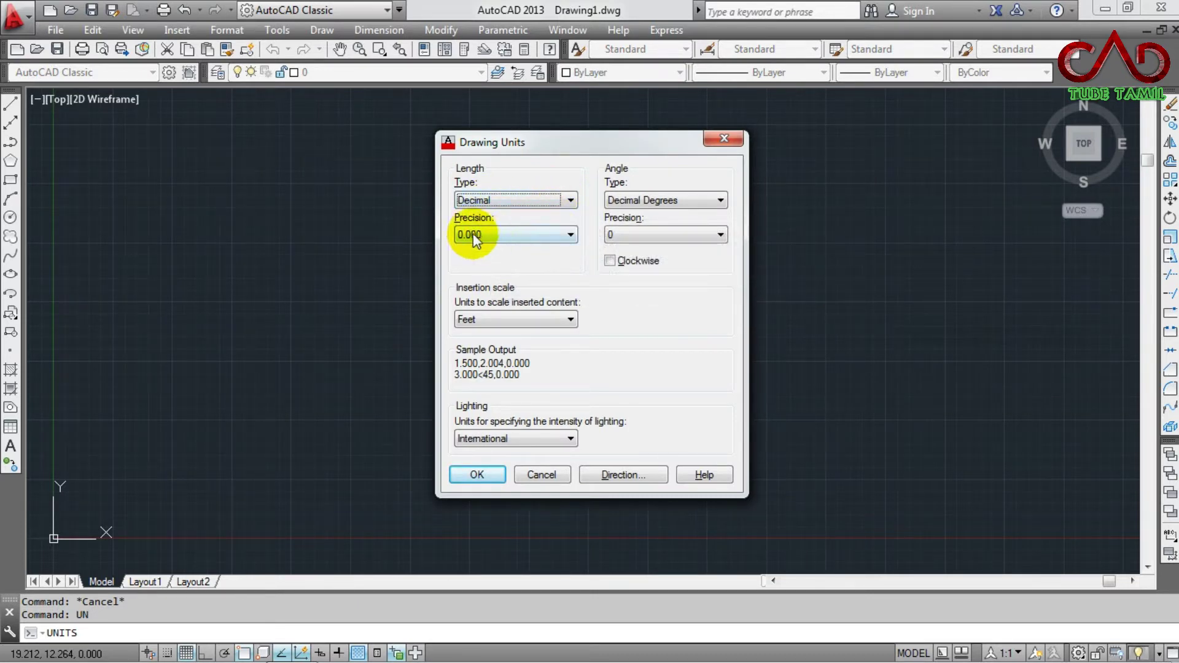
{"action": "mouse_move", "coordinate": [514, 235]}
{"action": "left_click", "coordinate": [540, 236]}
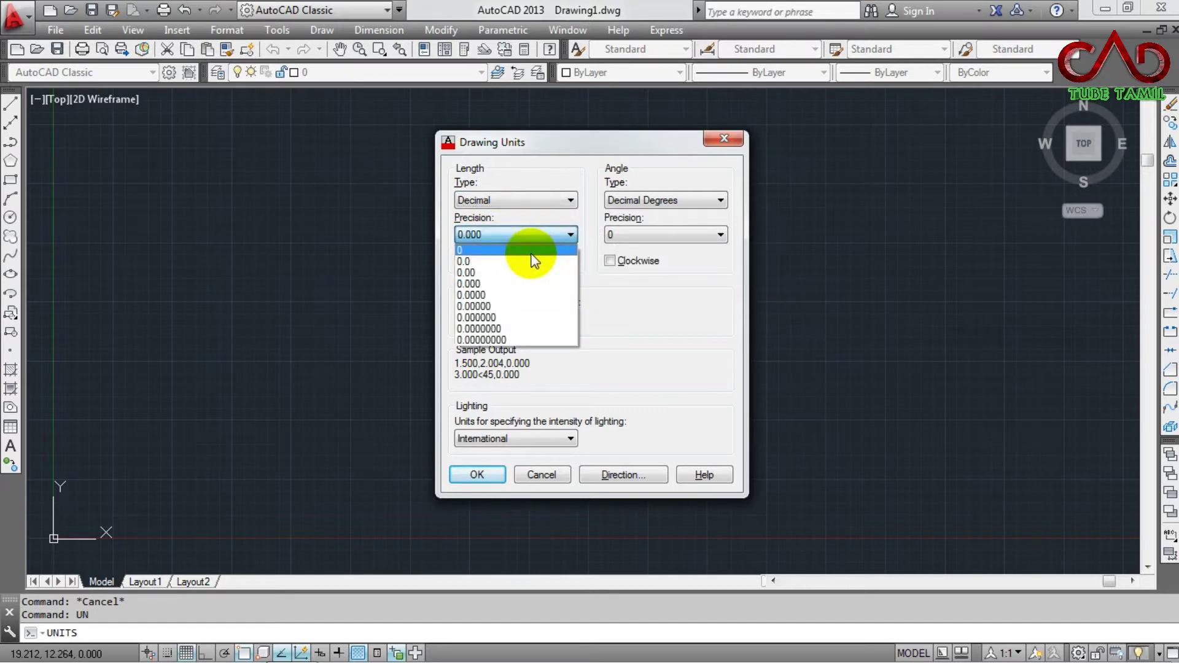
{"action": "left_click", "coordinate": [532, 249]}
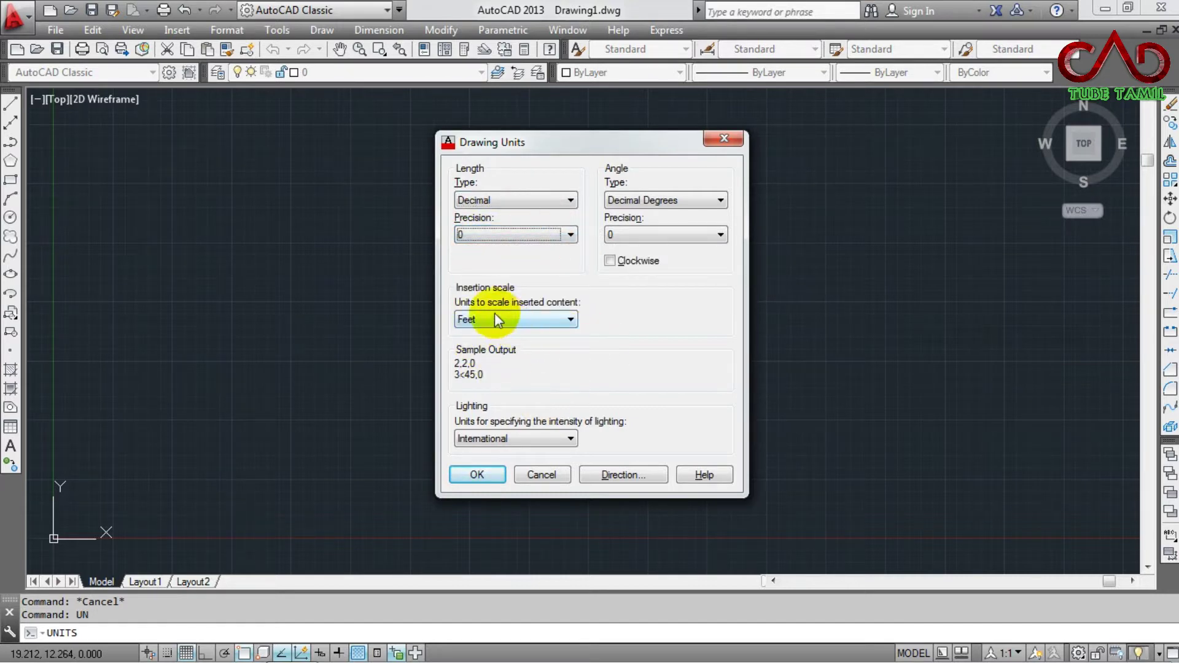
{"action": "mouse_move", "coordinate": [516, 320]}
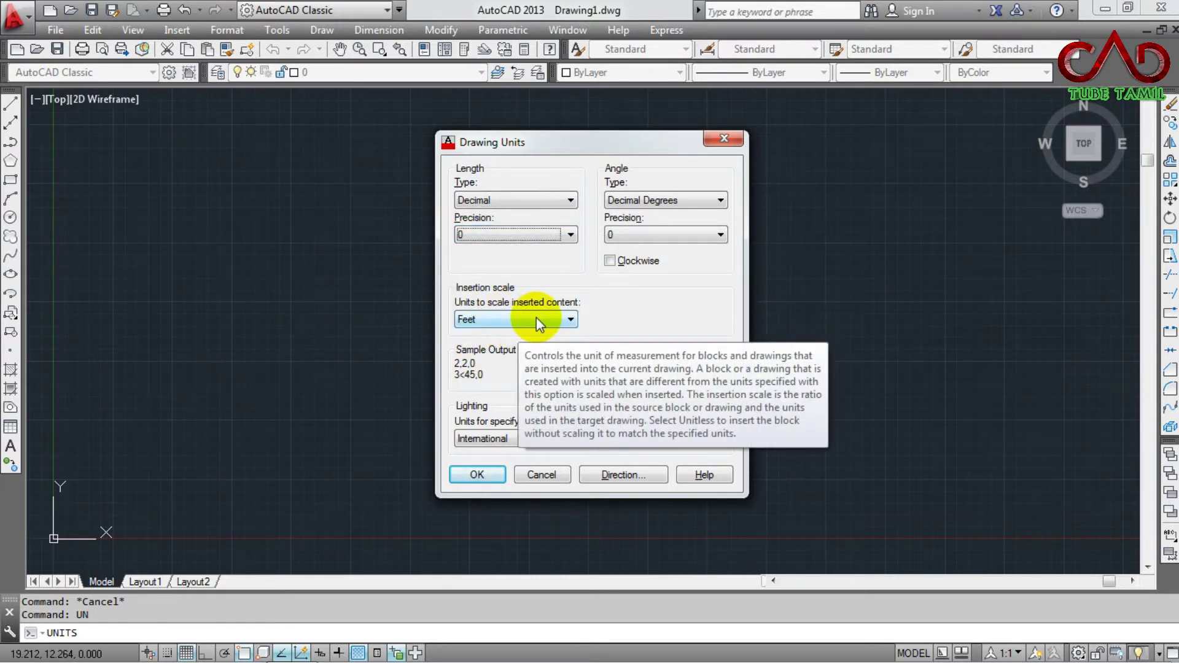
{"action": "left_click", "coordinate": [536, 317]}
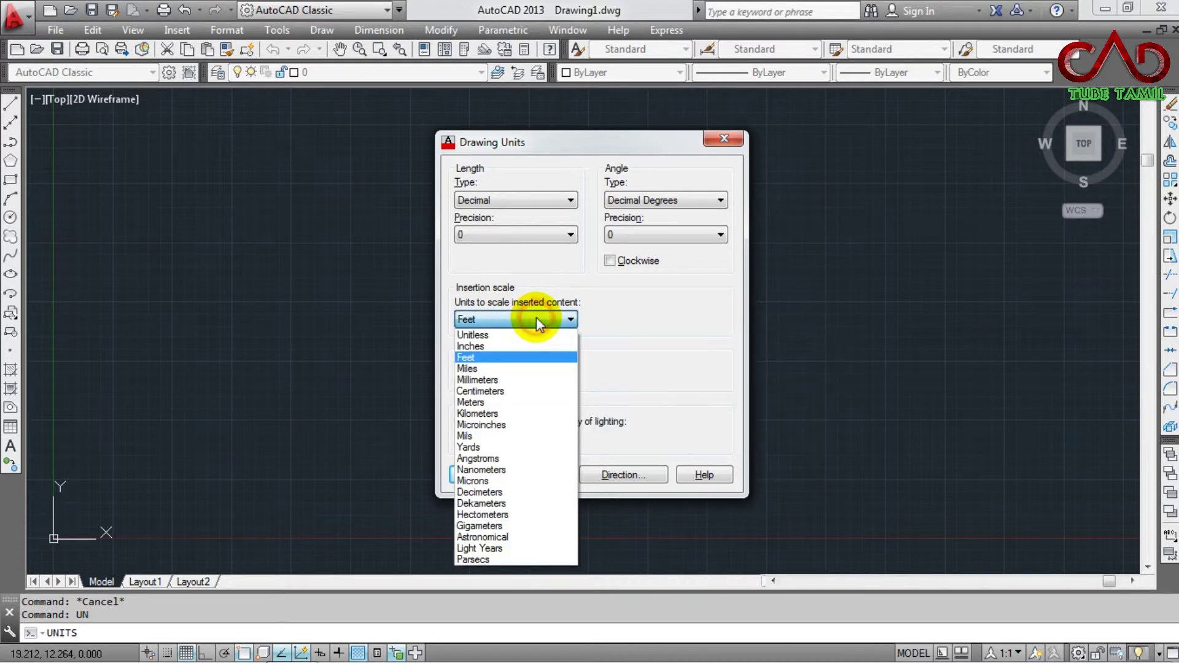
{"action": "left_click", "coordinate": [492, 381]}
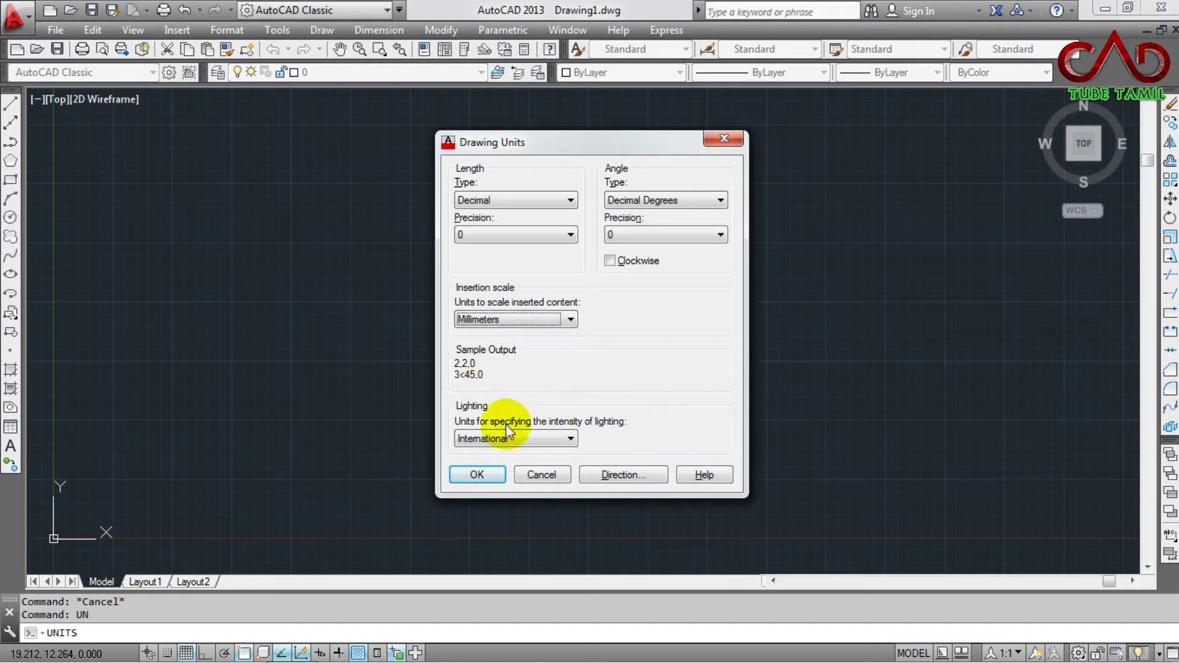
{"action": "left_click", "coordinate": [472, 474]}
{"action": "key", "text": "Escape"}
{"action": "key", "text": "Escape"}
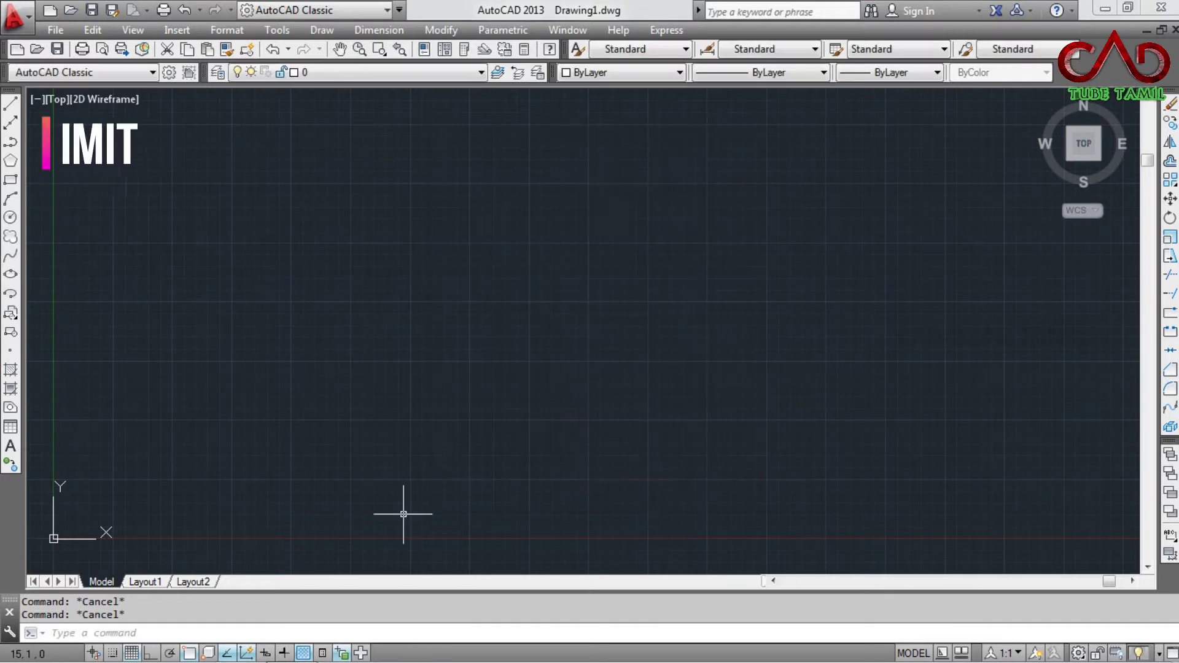
Step: Set the drawing limits from 0,0 to 400,400
{"action": "type", "text": "limits"}
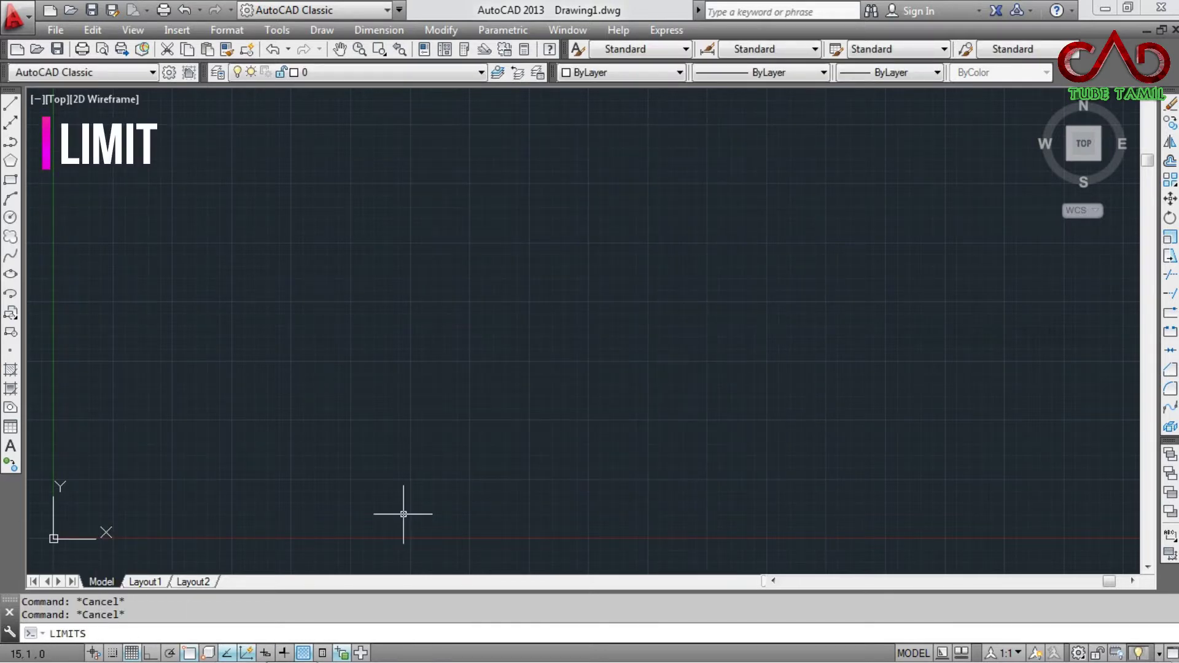
{"action": "key", "text": "Return"}
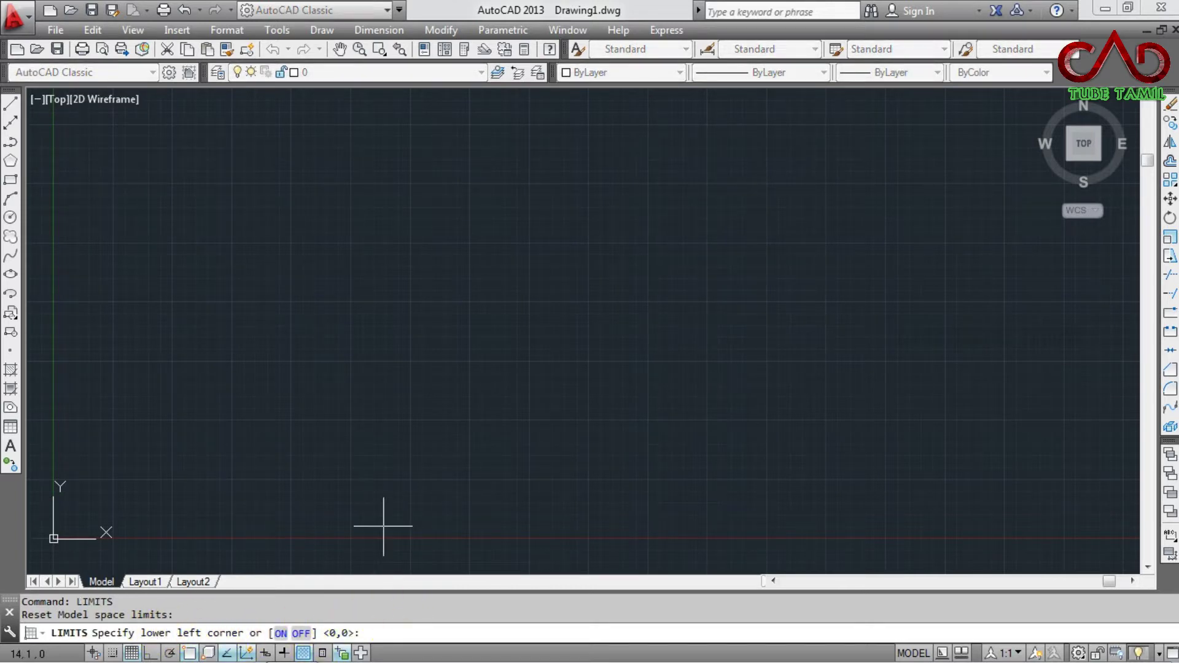
{"action": "type", "text": "0,0"}
{"action": "key", "text": "Return"}
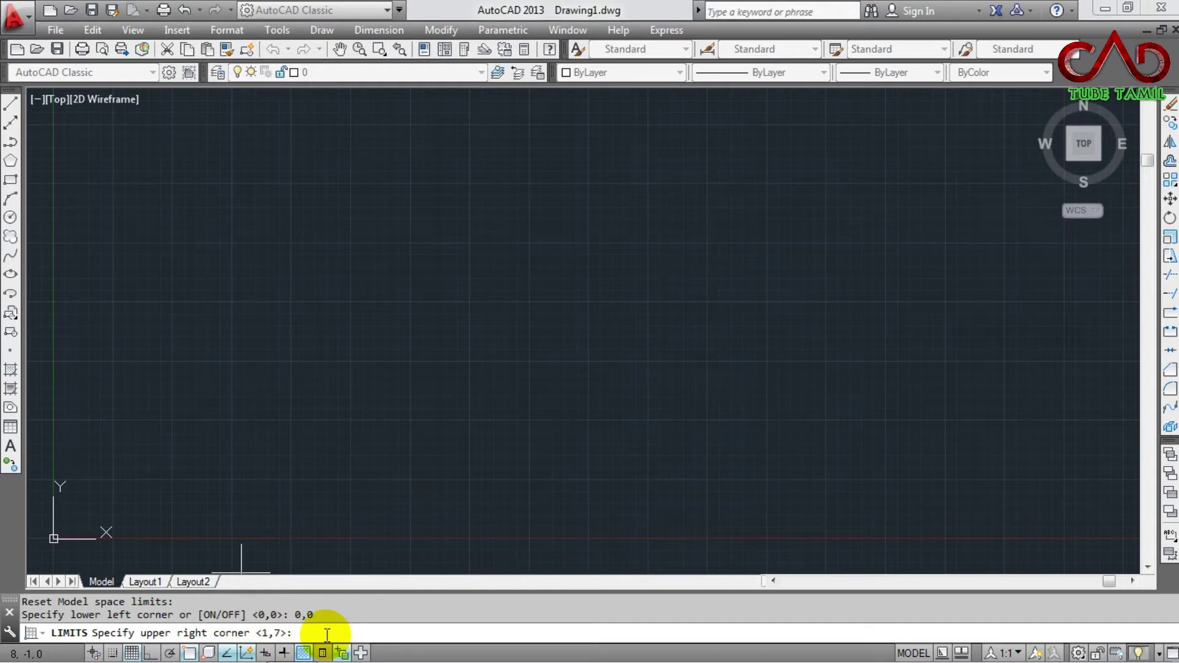
{"action": "type", "text": "400,"}
{"action": "type", "text": "4"}
{"action": "type", "text": "00"}
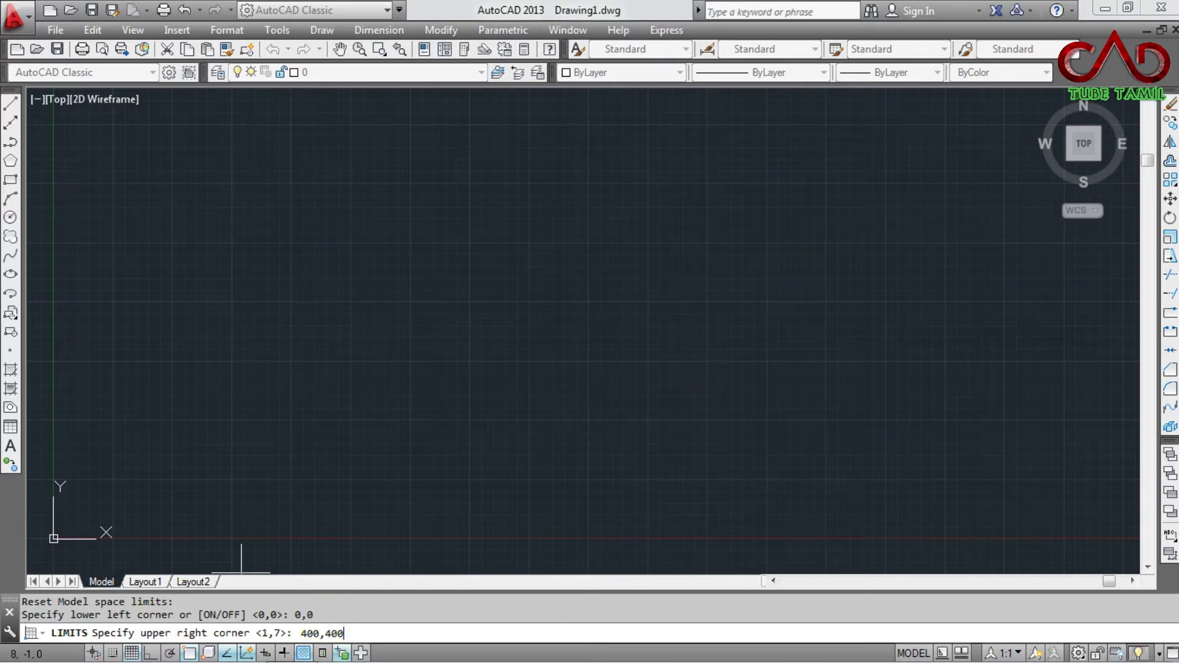
{"action": "key", "text": "Return"}
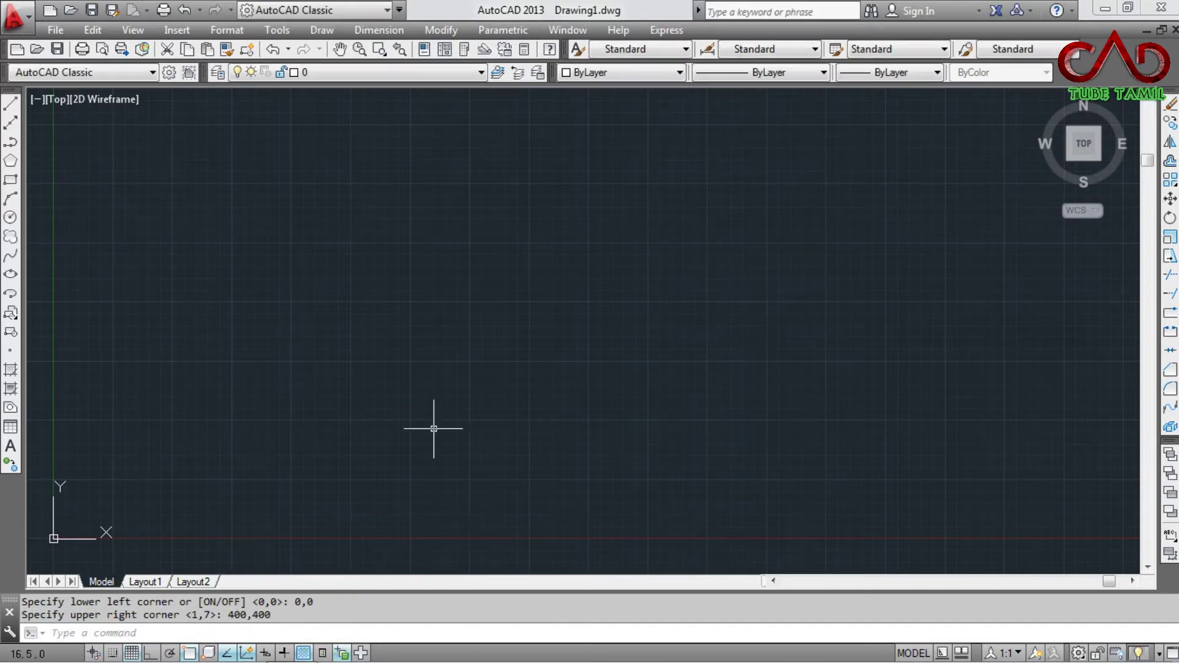
Step: Zoom All so the 400x400 limits area fills the view
{"action": "left_click", "coordinate": [225, 577]}
{"action": "type", "text": "z"}
{"action": "key", "text": "Return"}
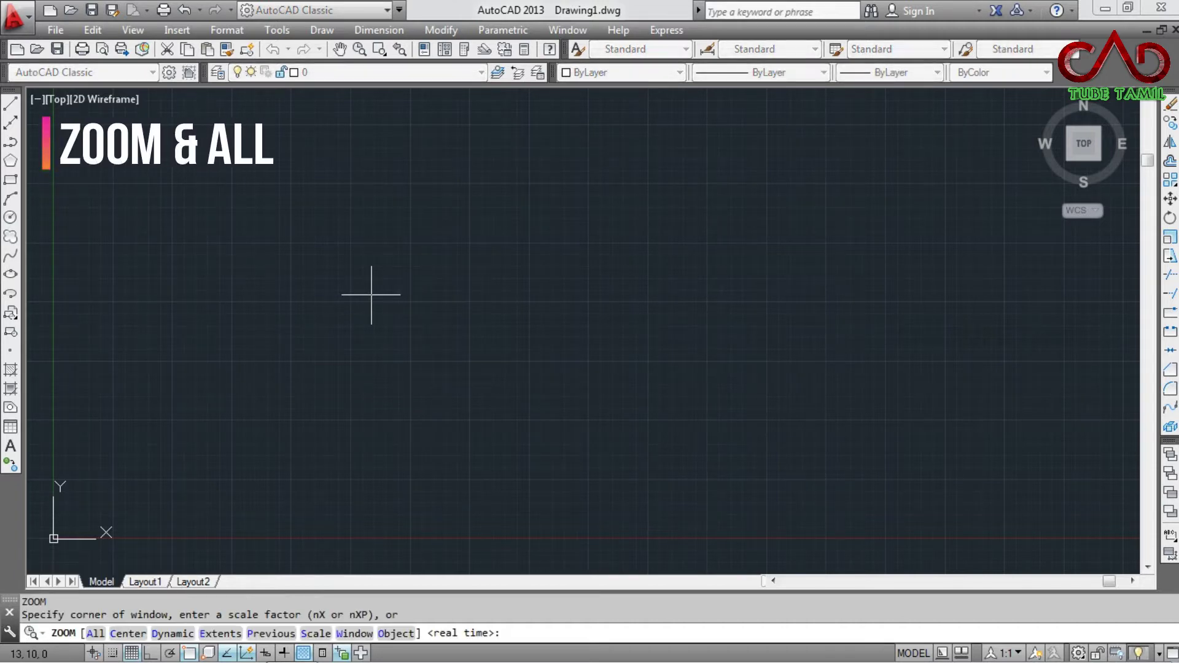
{"action": "type", "text": "a"}
{"action": "key", "text": "Return"}
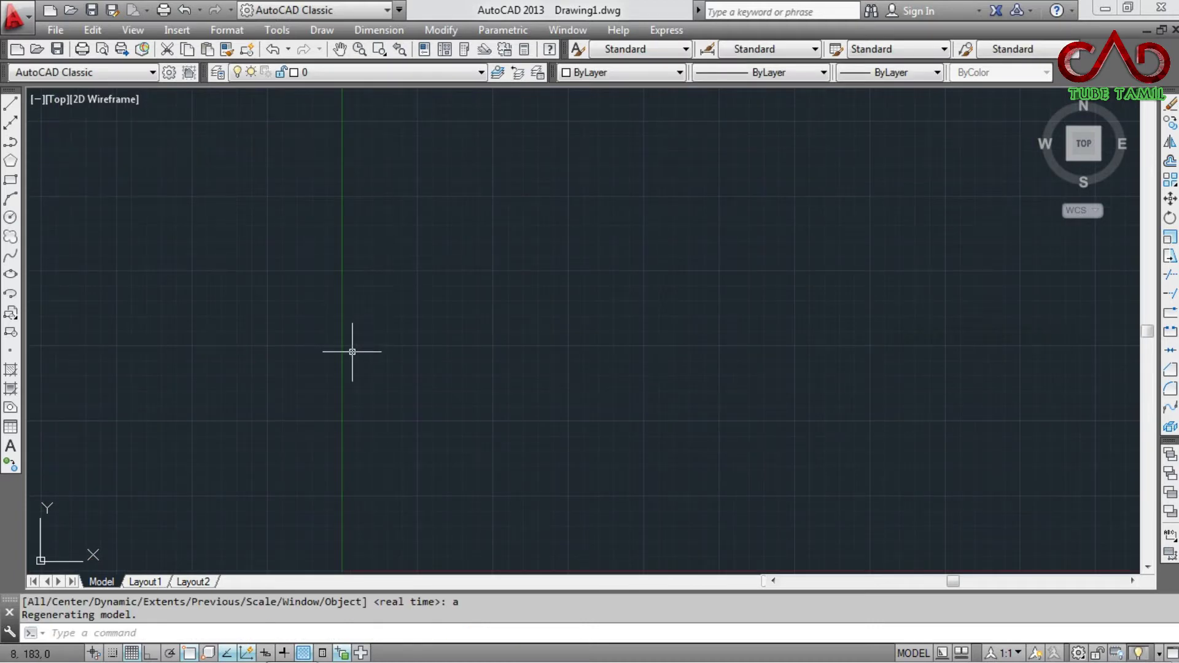
{"action": "scroll", "coordinate": [353, 349], "scroll_direction": "down", "scroll_amount": 2}
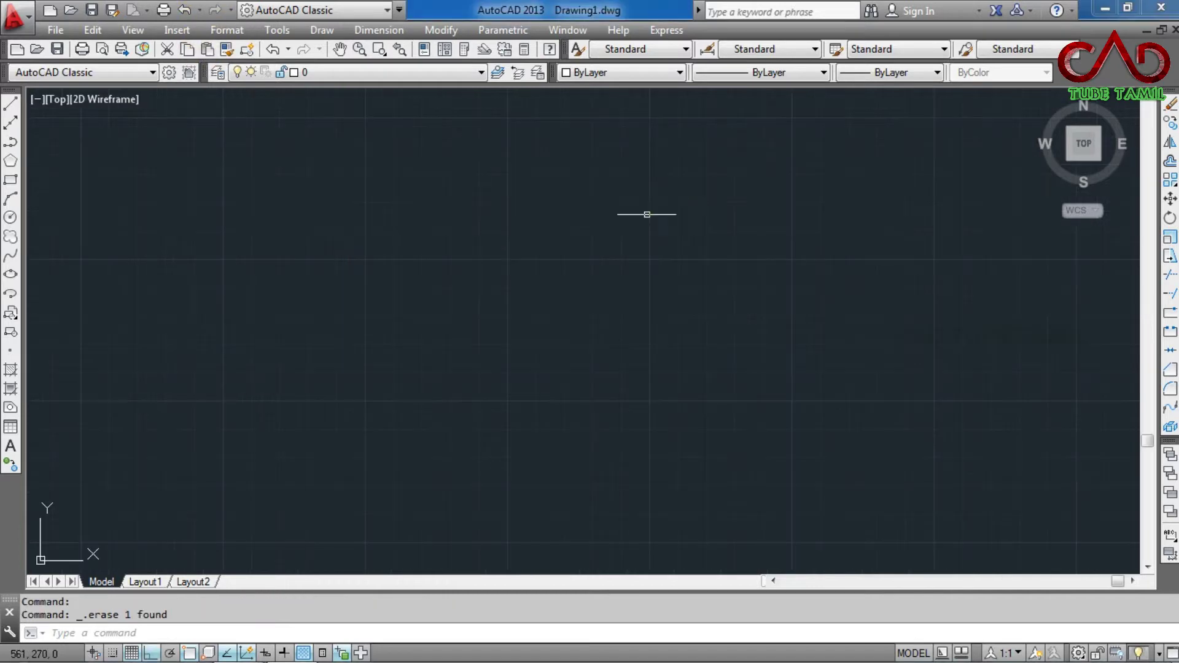
Step: Attach the details-plumber-block image through Insert > Raster Image Reference
{"action": "left_click", "coordinate": [176, 31]}
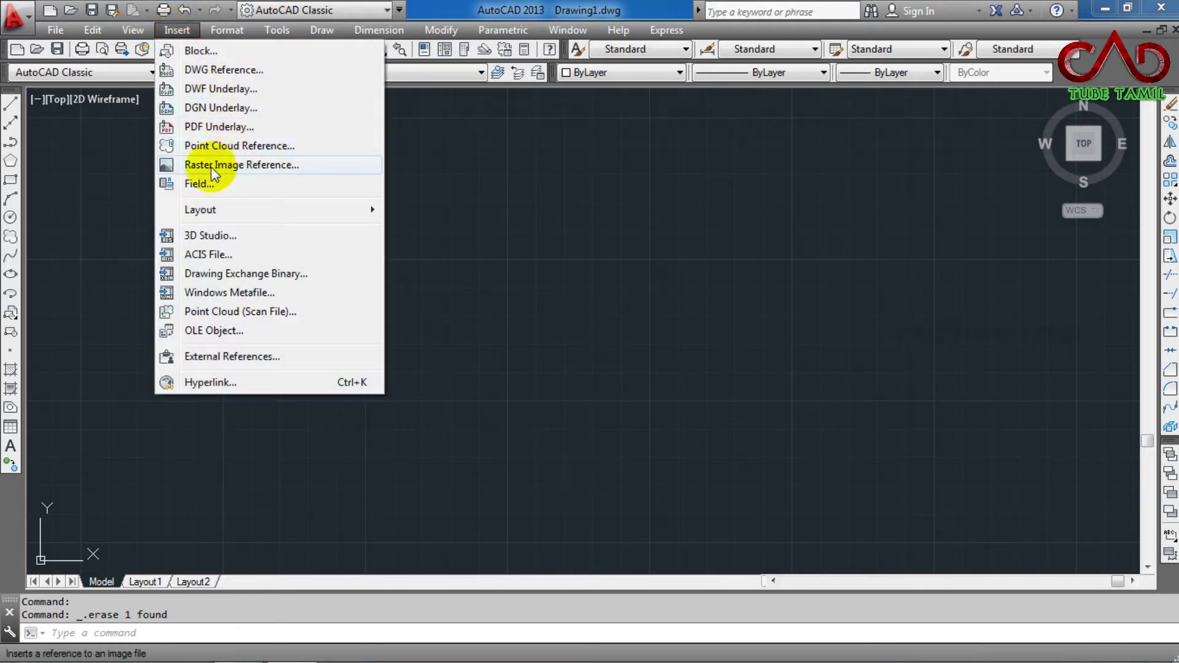
{"action": "left_click", "coordinate": [241, 165]}
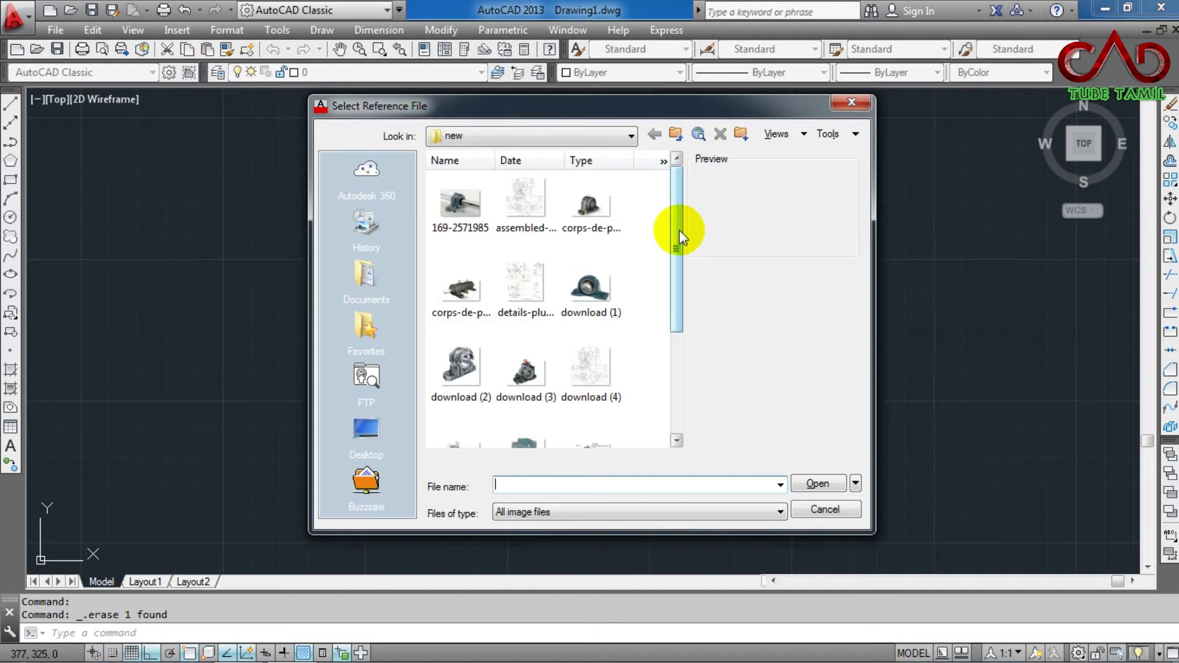
{"action": "mouse_move", "coordinate": [679, 230]}
{"action": "left_mouse_down"}
{"action": "mouse_move", "coordinate": [680, 284]}
{"action": "mouse_move", "coordinate": [676, 230]}
{"action": "left_mouse_up"}
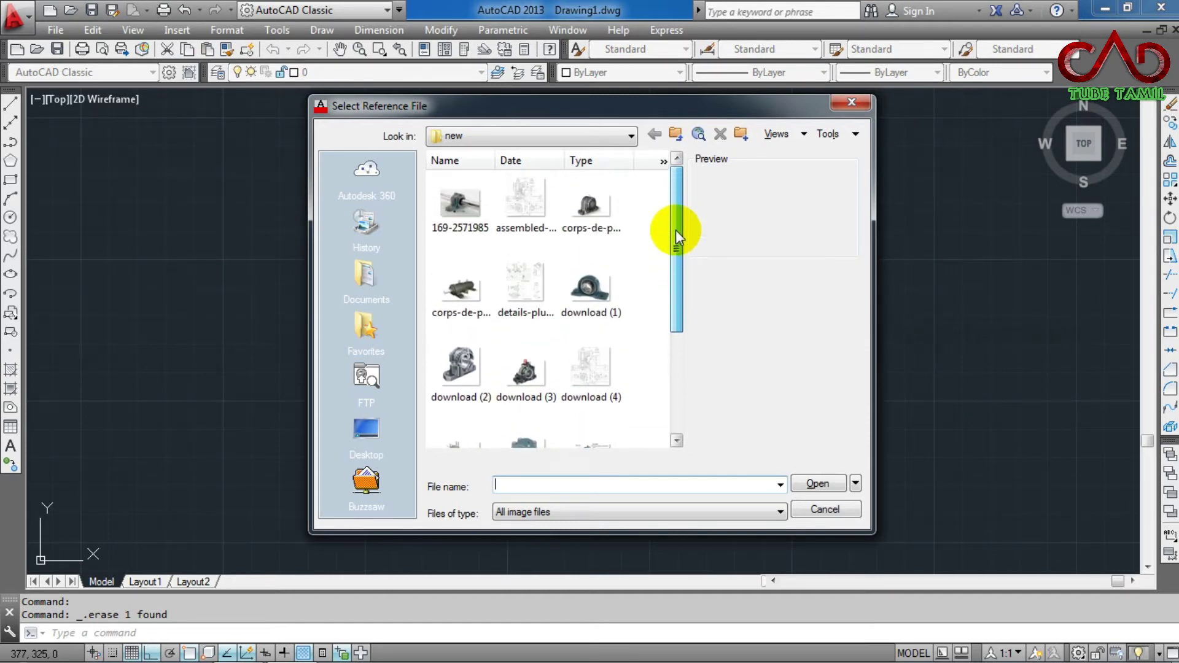
{"action": "left_click", "coordinate": [524, 281]}
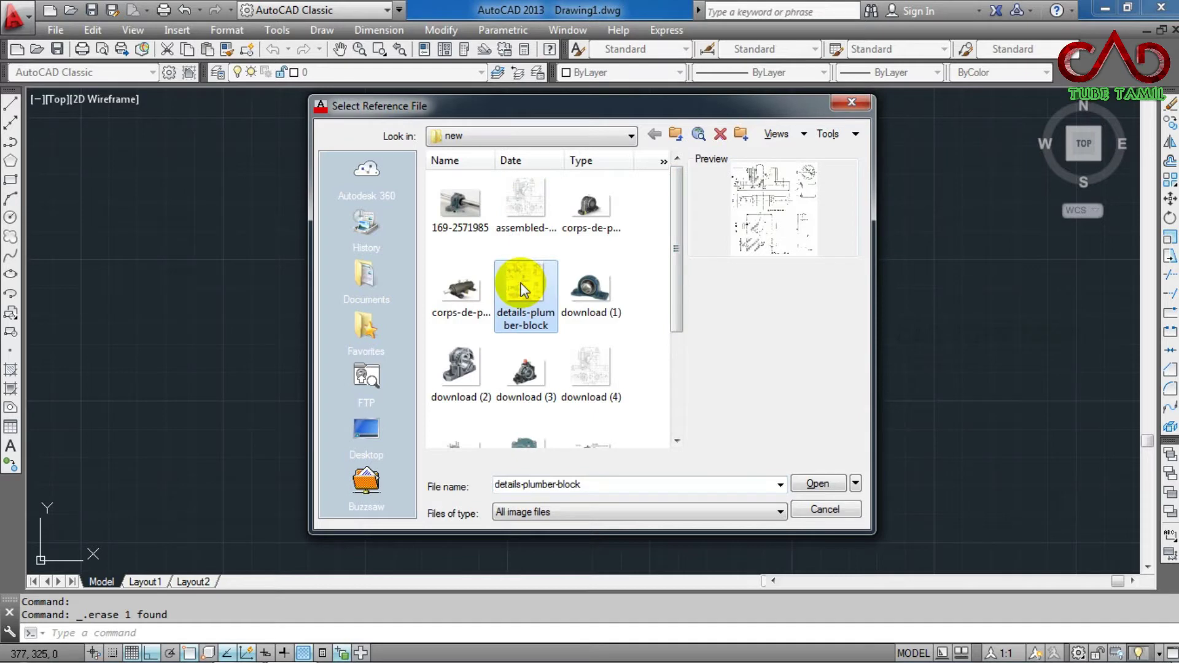
{"action": "left_click", "coordinate": [827, 480]}
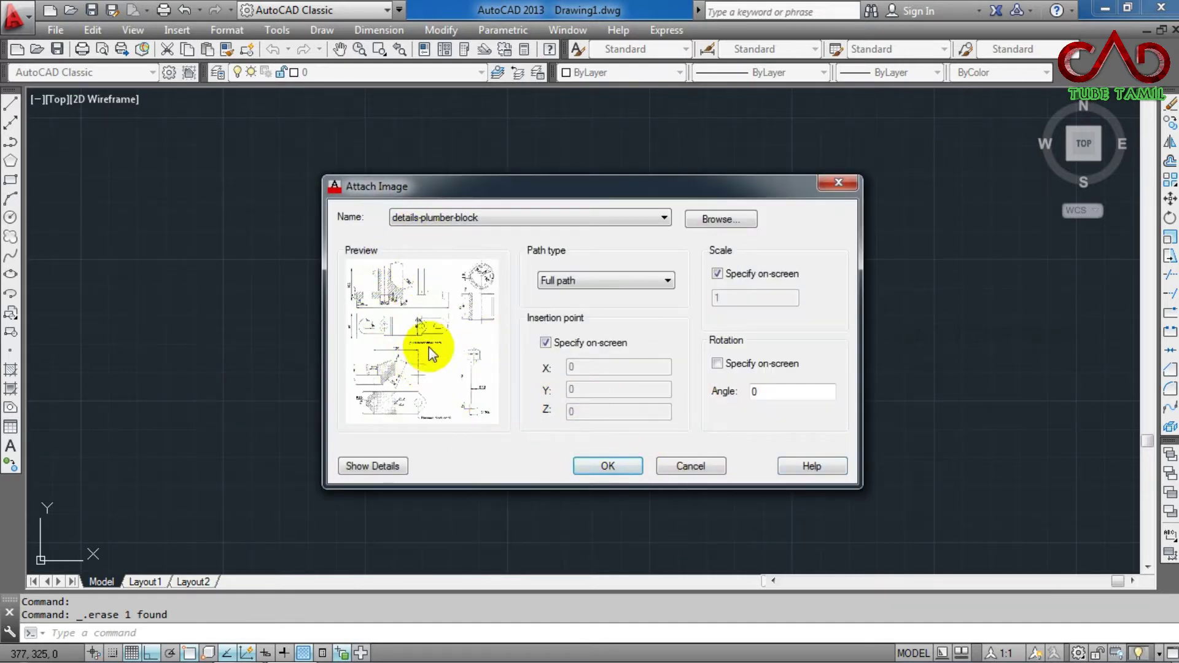
{"action": "left_click", "coordinate": [603, 466]}
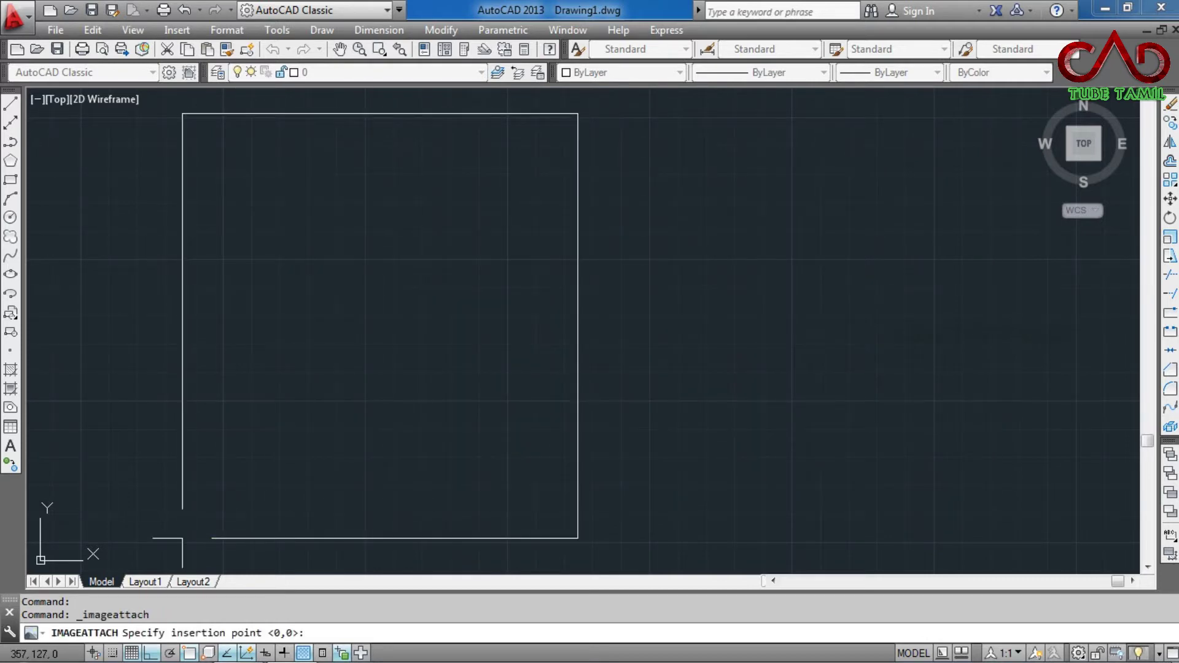
Step: Place the image at insertion point 0,0 with scale factor 1
{"action": "scroll", "coordinate": [184, 530], "scroll_direction": "down", "scroll_amount": 4}
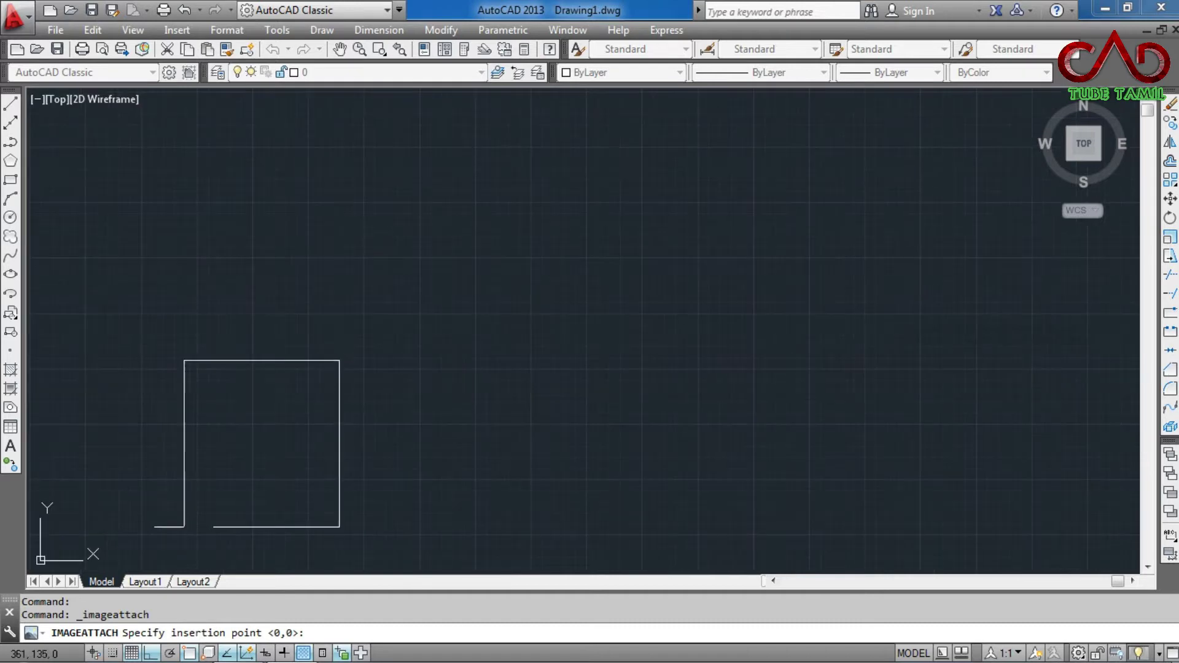
{"action": "scroll", "coordinate": [184, 527], "scroll_direction": "up", "scroll_amount": 6}
{"action": "scroll", "coordinate": [215, 499], "scroll_direction": "down", "scroll_amount": 2}
{"action": "scroll", "coordinate": [202, 510], "scroll_direction": "down", "scroll_amount": 2}
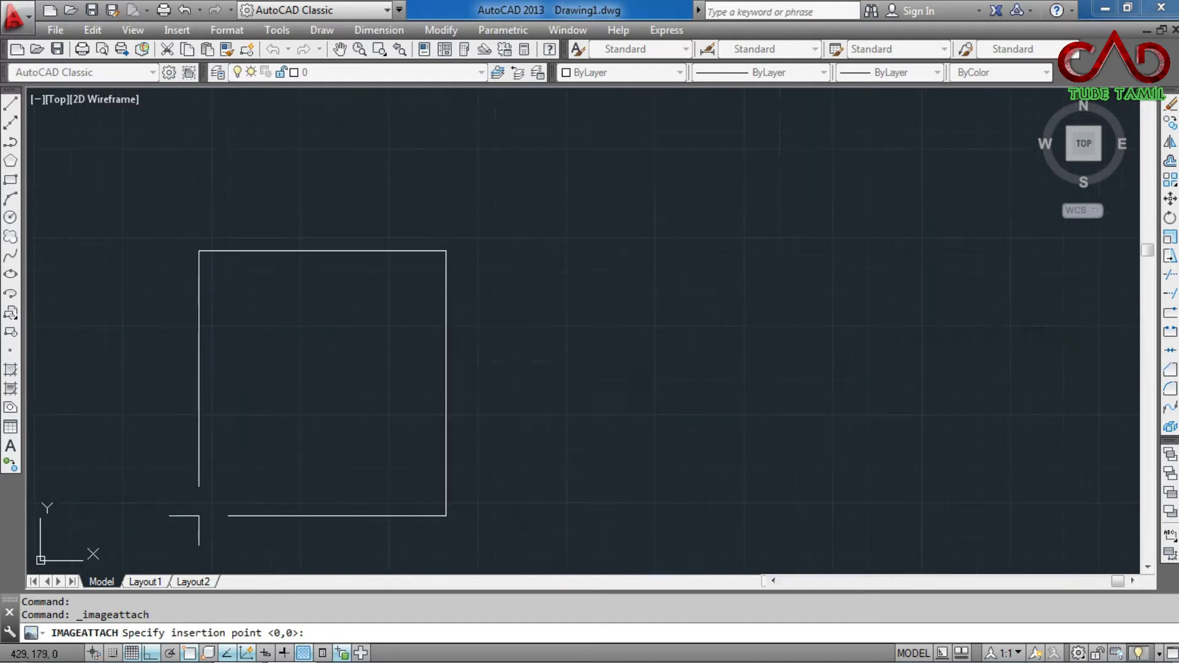
{"action": "left_click", "coordinate": [198, 516]}
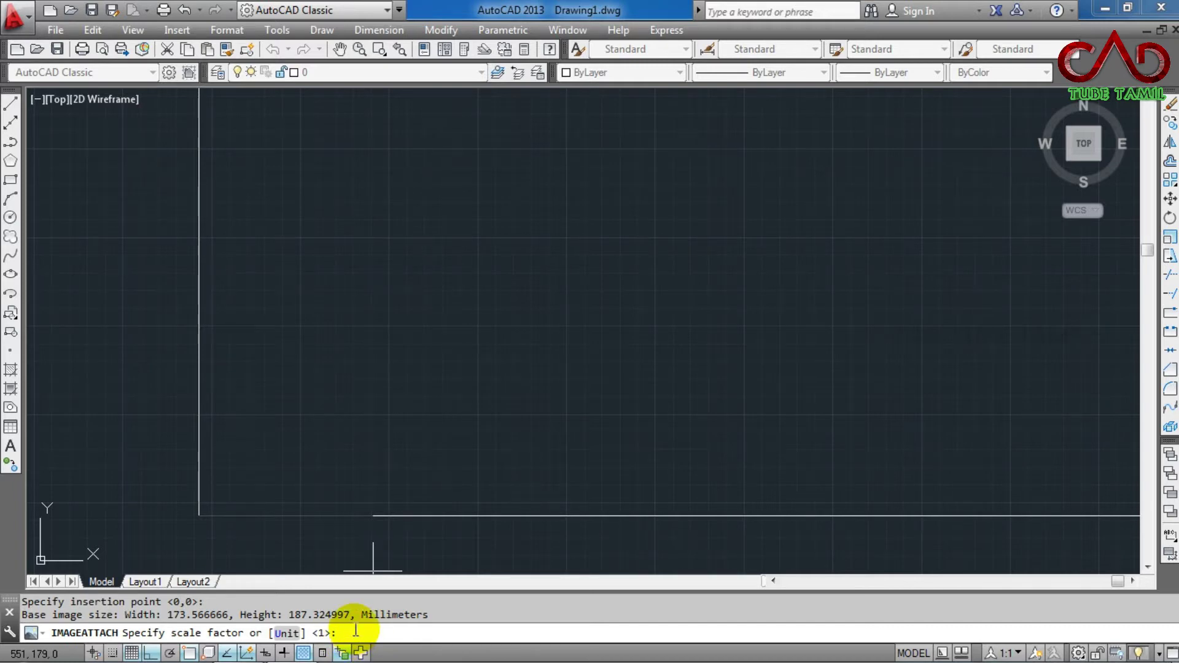
{"action": "type", "text": "1"}
{"action": "key", "text": "Return"}
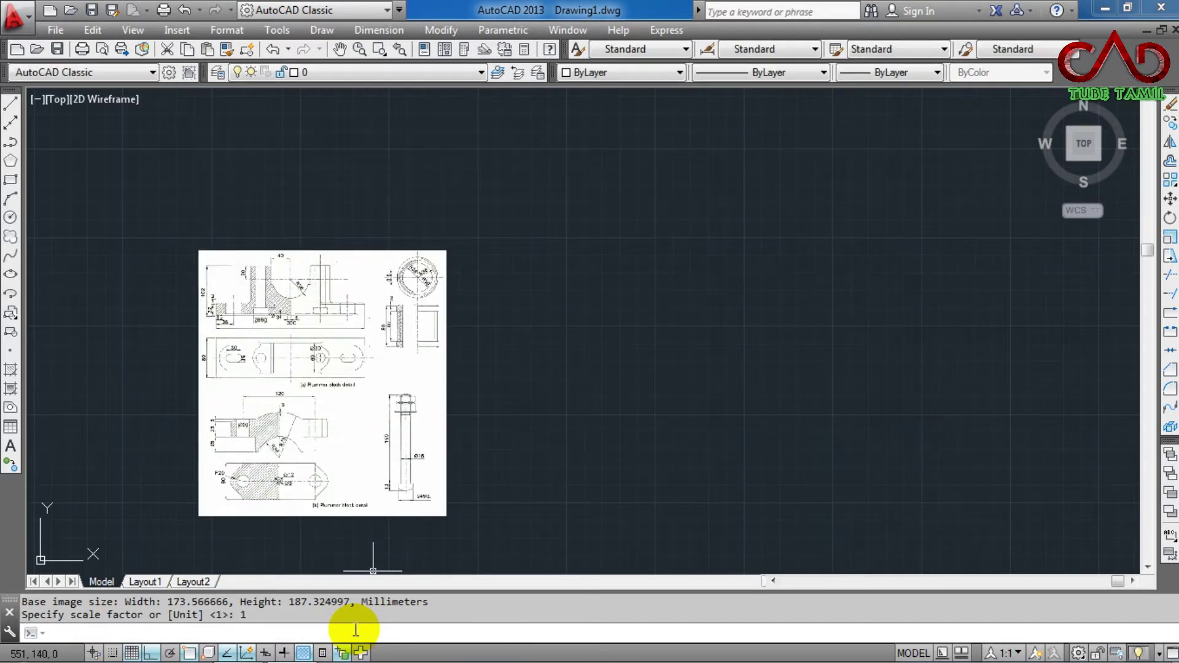
{"action": "scroll", "coordinate": [332, 203], "scroll_direction": "up", "scroll_amount": 2}
{"action": "scroll", "coordinate": [320, 212], "scroll_direction": "down", "scroll_amount": 4}
{"action": "scroll", "coordinate": [309, 218], "scroll_direction": "up", "scroll_amount": 4}
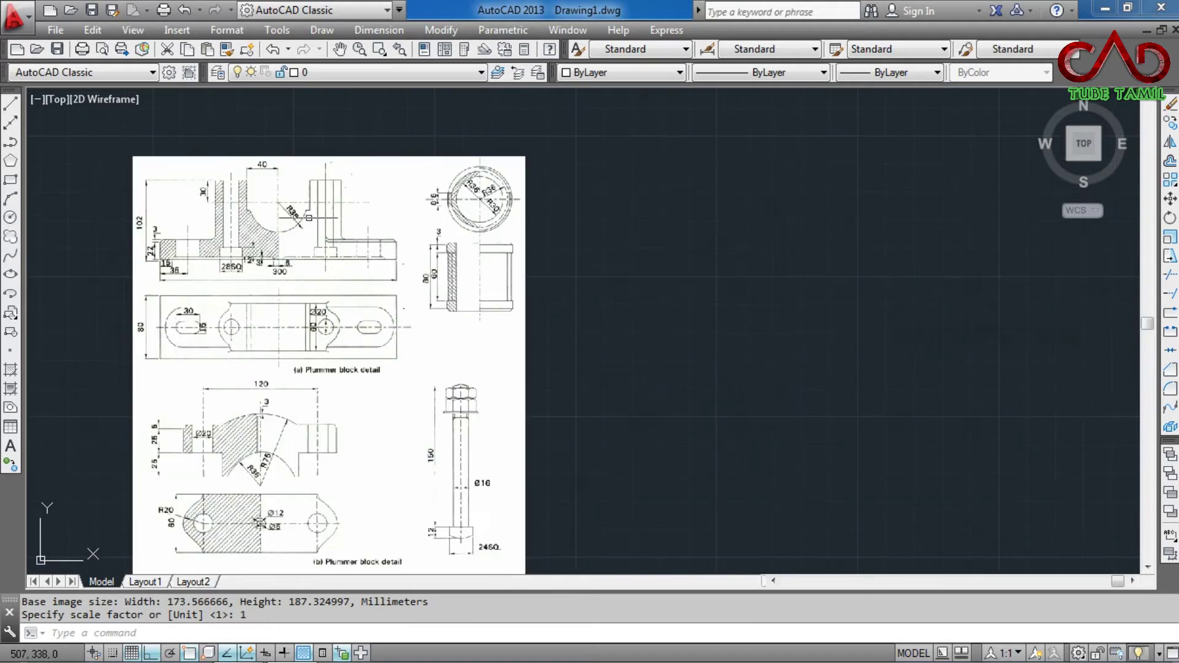
{"action": "scroll", "coordinate": [309, 218], "scroll_direction": "up", "scroll_amount": 2}
{"action": "scroll", "coordinate": [326, 236], "scroll_direction": "down", "scroll_amount": 4}
{"action": "scroll", "coordinate": [344, 258], "scroll_direction": "up", "scroll_amount": 4}
{"action": "scroll", "coordinate": [362, 283], "scroll_direction": "down", "scroll_amount": 4}
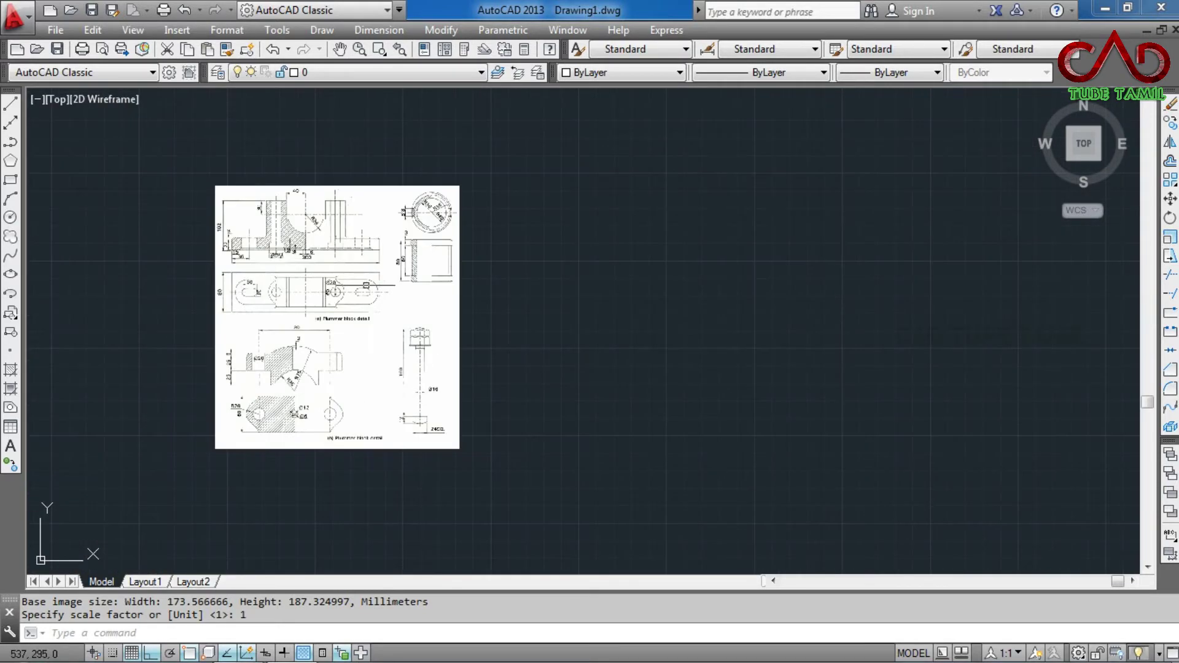
{"action": "scroll", "coordinate": [365, 285], "scroll_direction": "up", "scroll_amount": 3}
{"action": "scroll", "coordinate": [418, 258], "scroll_direction": "down", "scroll_amount": 3}
{"action": "scroll", "coordinate": [473, 159], "scroll_direction": "up", "scroll_amount": 2}
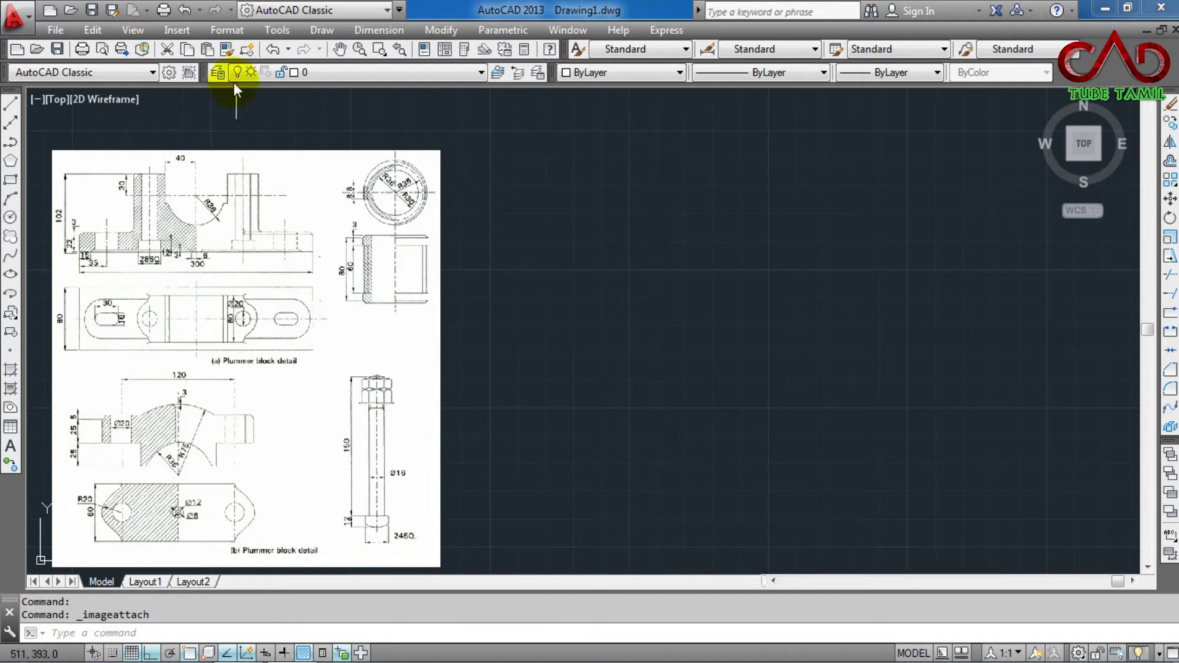
{"action": "left_click", "coordinate": [176, 30]}
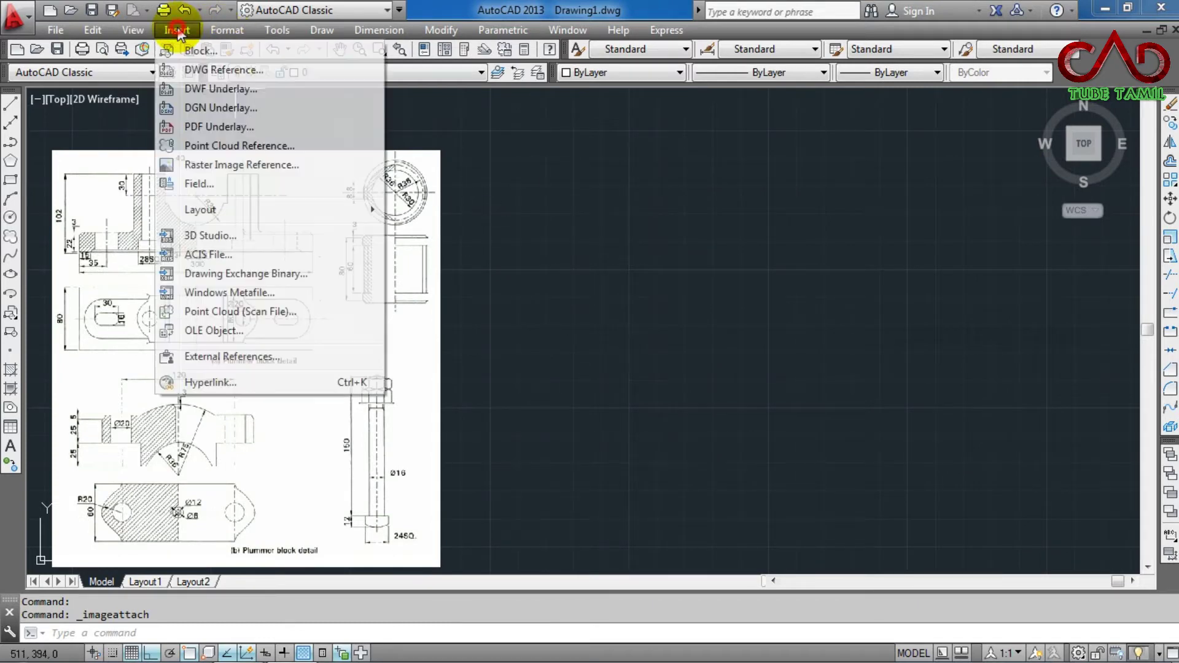
{"action": "left_click", "coordinate": [219, 167]}
{"action": "scroll", "coordinate": [674, 284], "scroll_direction": "down", "scroll_amount": 2}
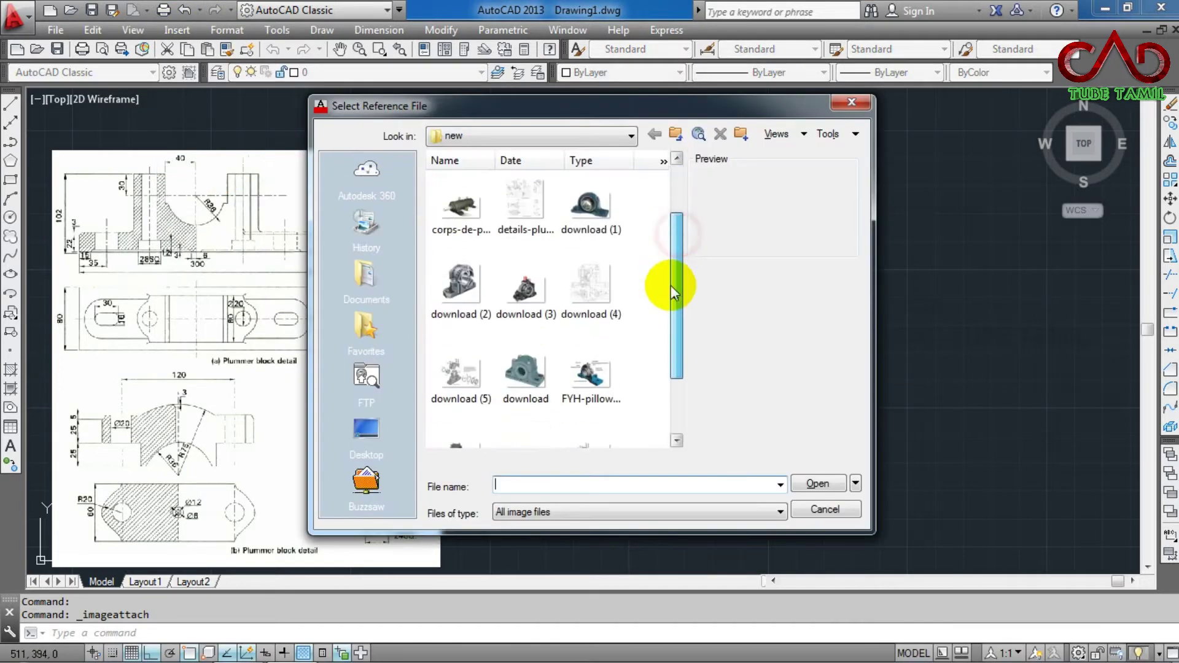
{"action": "left_click", "coordinate": [577, 261]}
{"action": "scroll", "coordinate": [540, 224], "scroll_direction": "up", "scroll_amount": 2}
{"action": "left_click", "coordinate": [525, 202]}
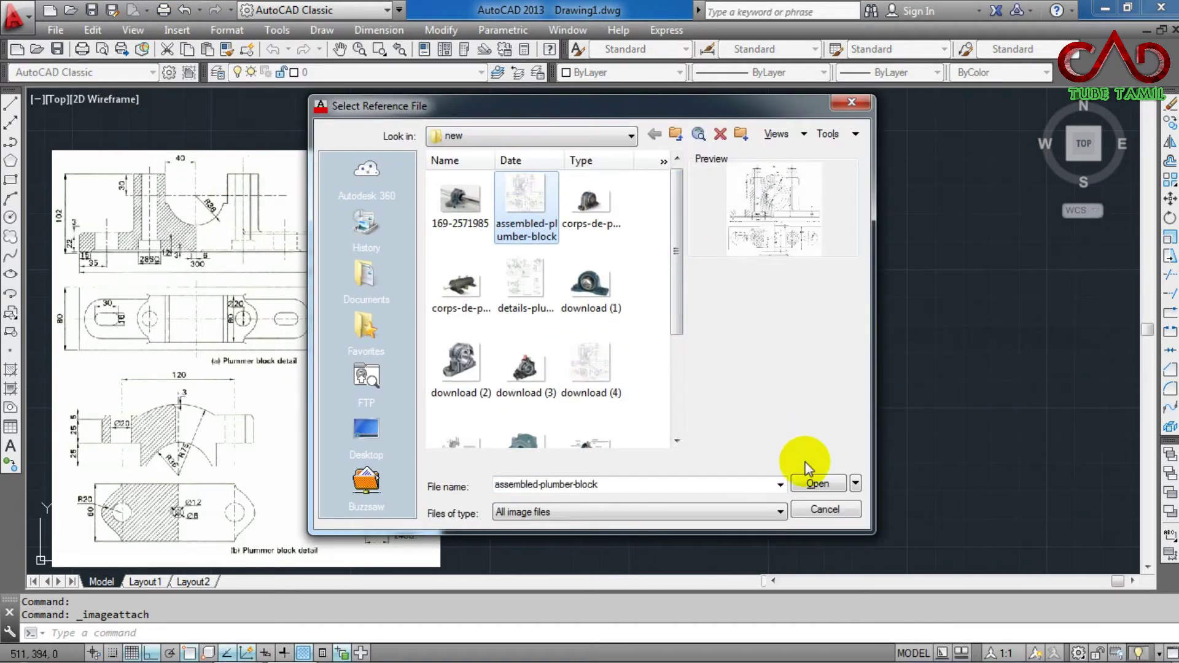
{"action": "left_click", "coordinate": [818, 483]}
{"action": "left_click", "coordinate": [608, 466]}
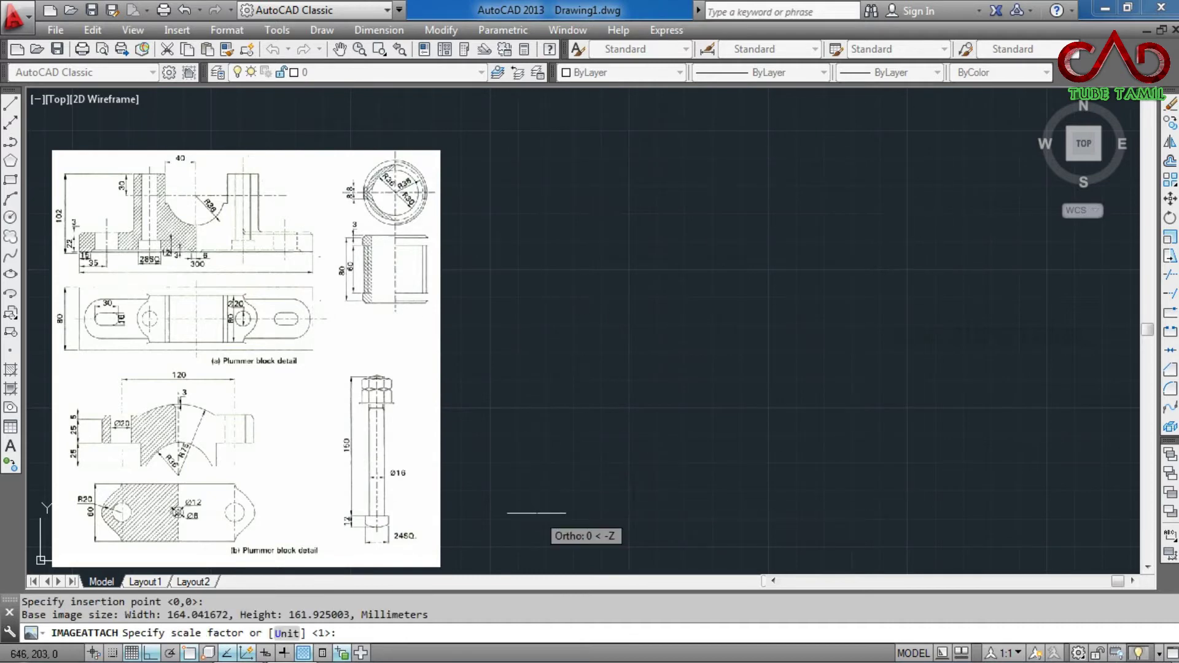
{"action": "key", "text": "Return"}
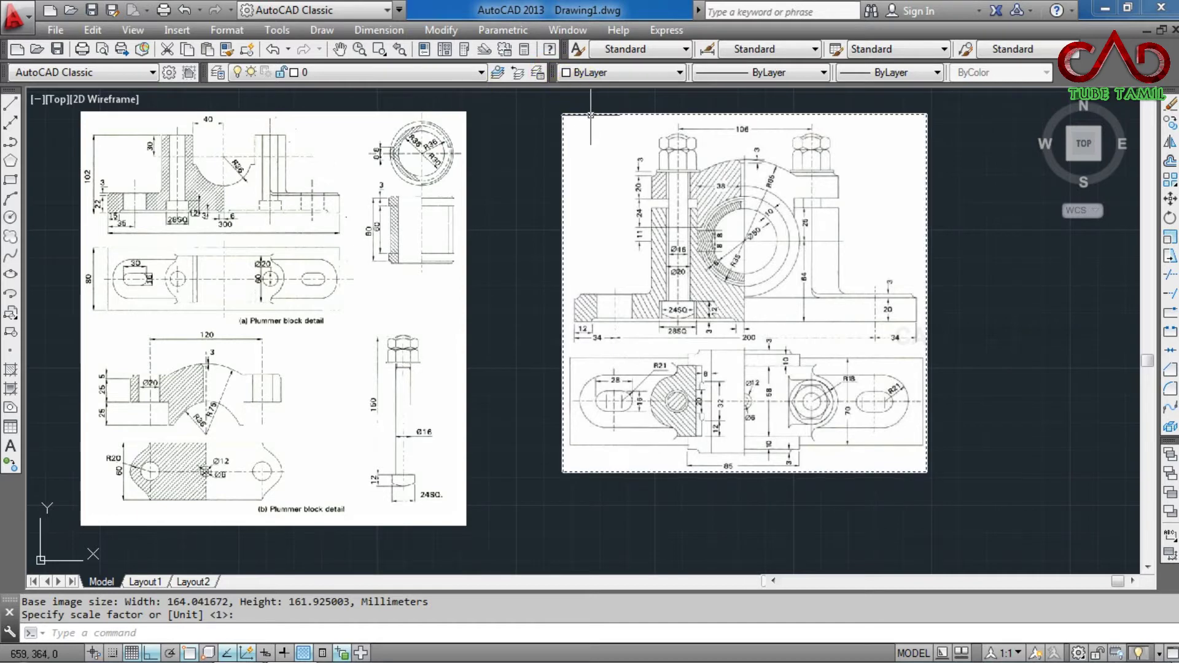
{"action": "key", "text": "Return"}
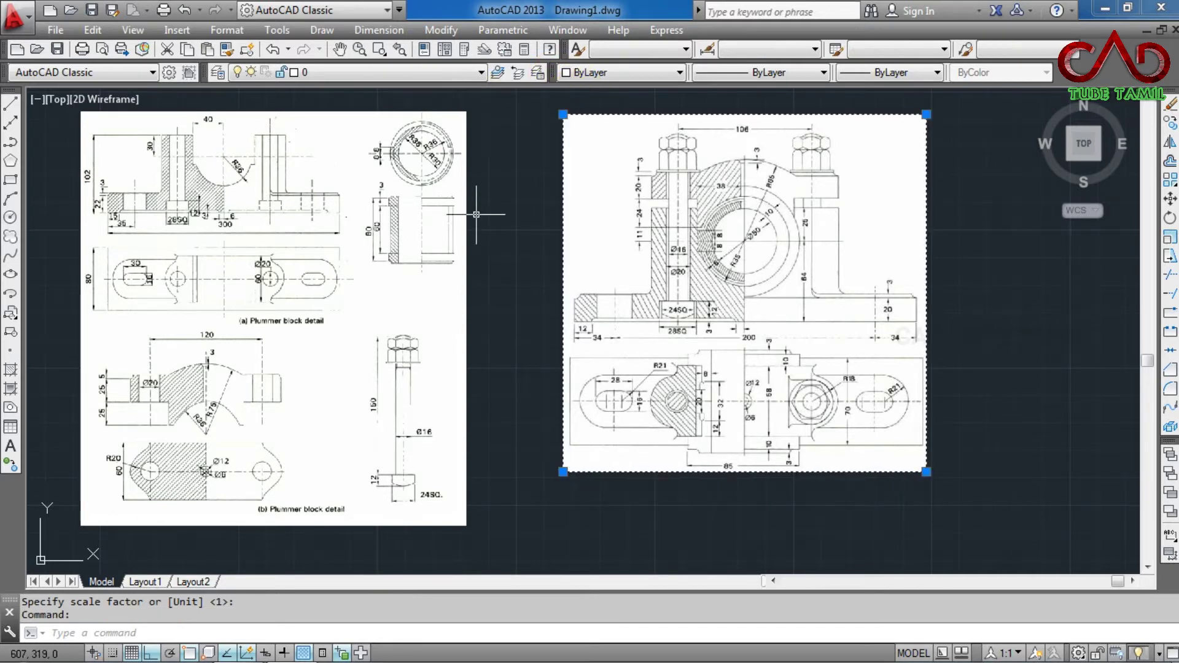
{"action": "key", "text": "Delete"}
{"action": "scroll", "coordinate": [455, 217], "scroll_direction": "down", "scroll_amount": 2}
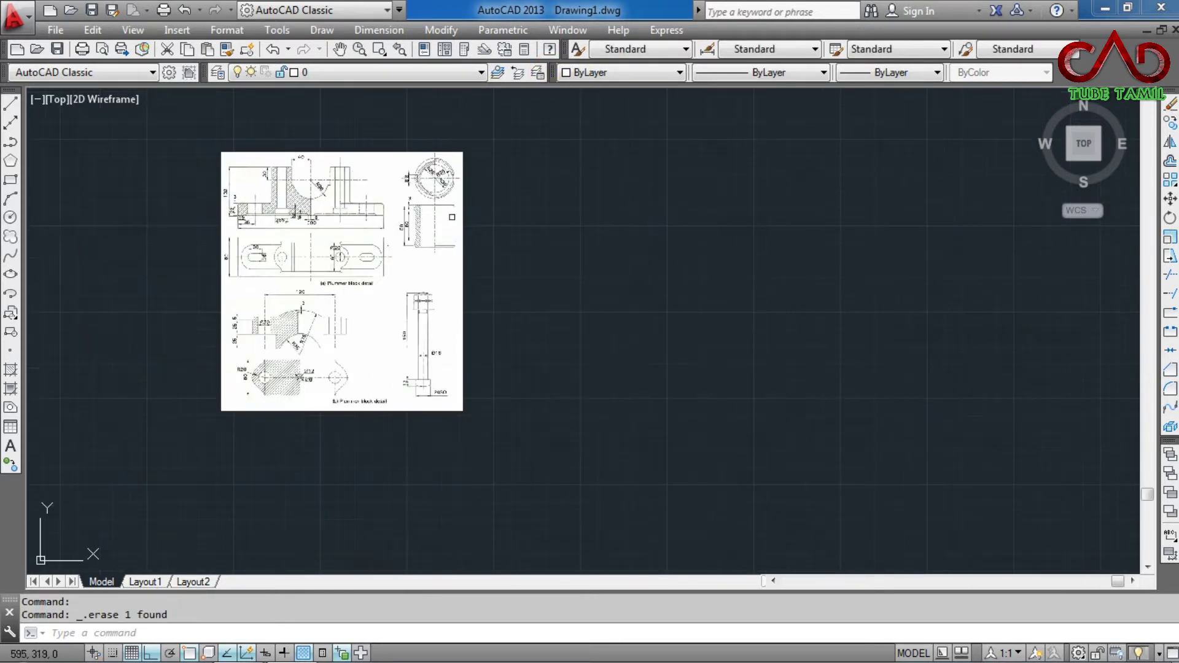
{"action": "scroll", "coordinate": [430, 203], "scroll_direction": "up", "scroll_amount": 2}
{"action": "scroll", "coordinate": [230, 185], "scroll_direction": "up", "scroll_amount": 2}
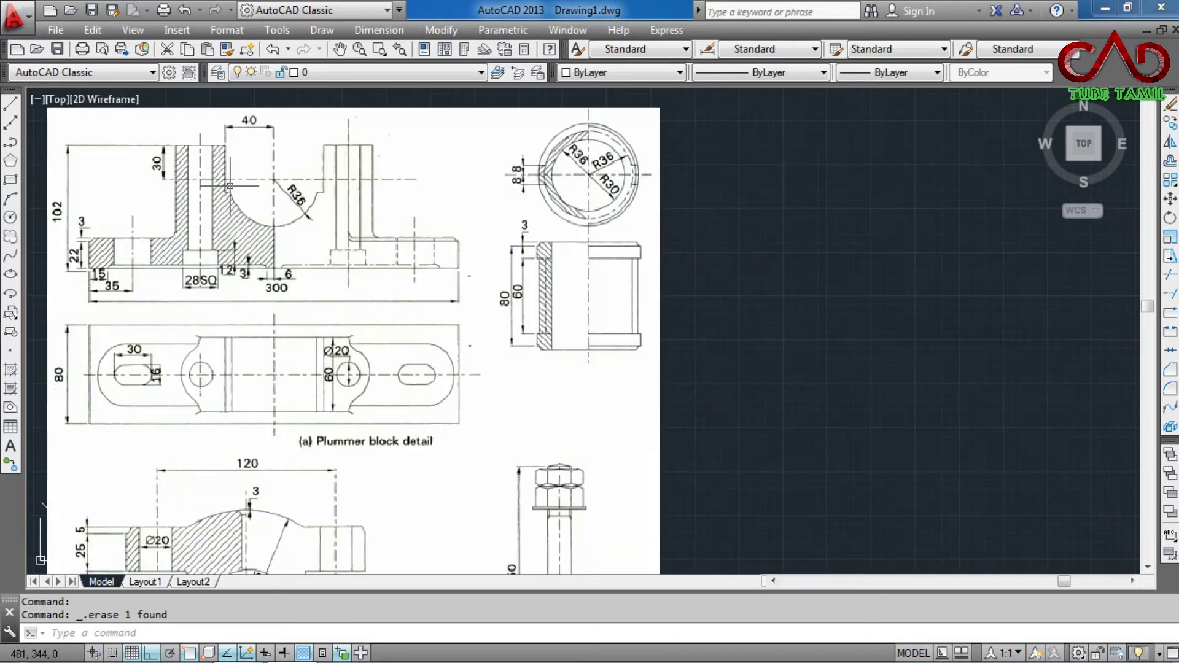
{"action": "scroll", "coordinate": [229, 185], "scroll_direction": "down", "scroll_amount": 2}
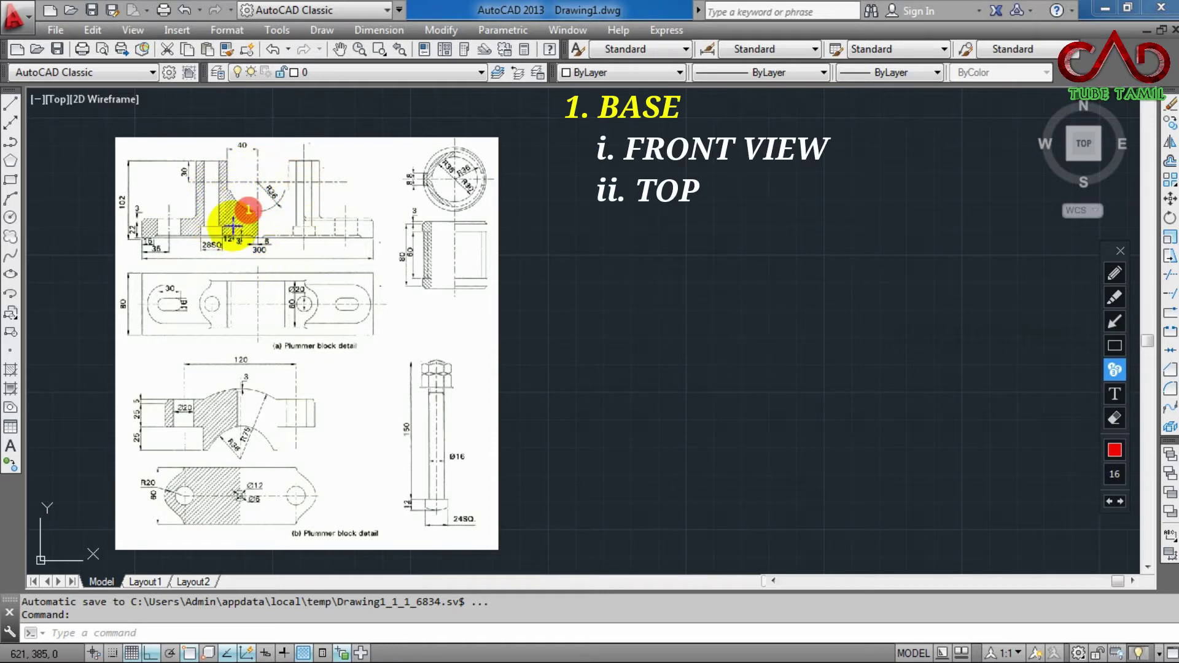
{"action": "left_click", "coordinate": [249, 298]}
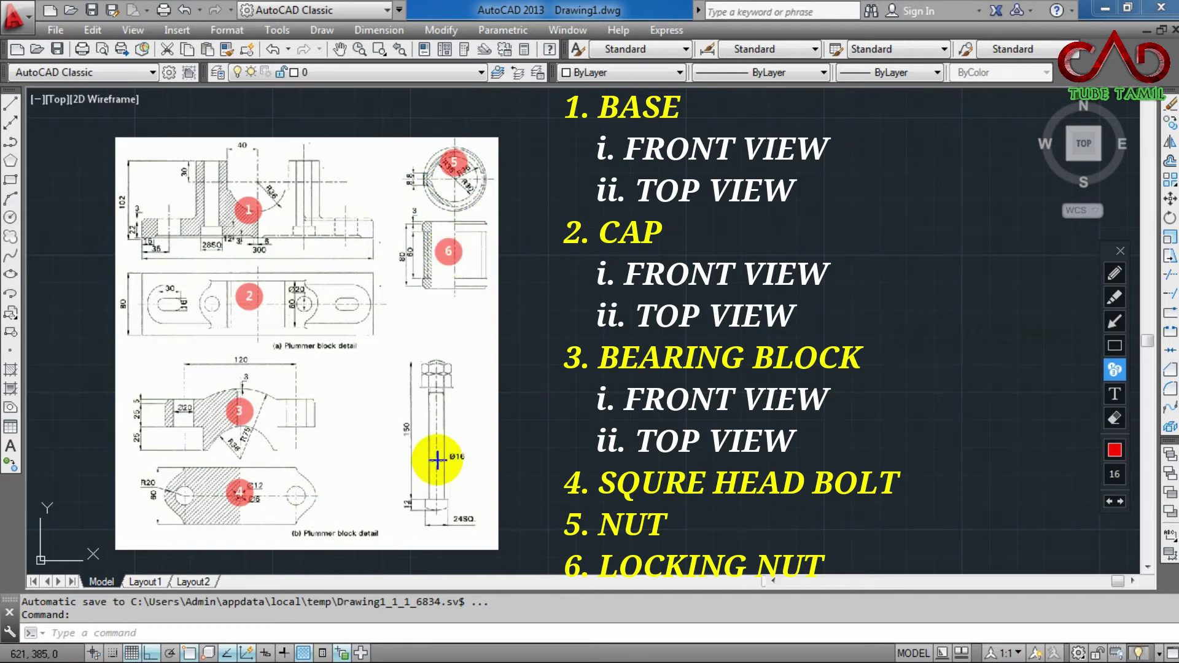
{"action": "left_click", "coordinate": [438, 459]}
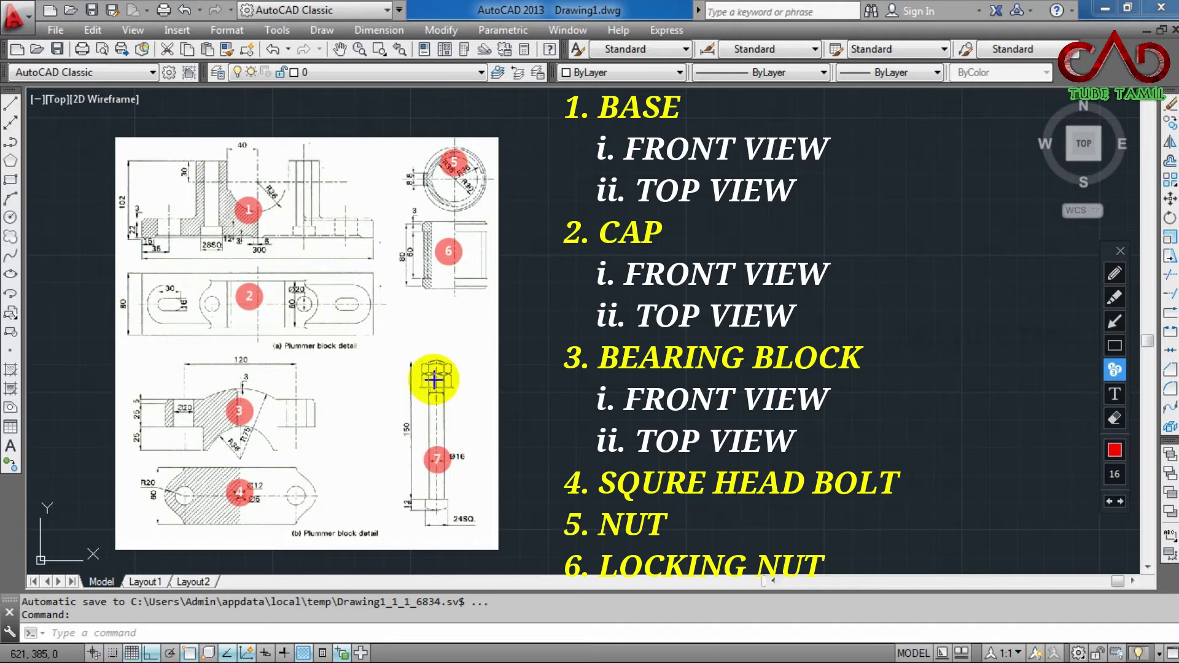
{"action": "left_click", "coordinate": [434, 382]}
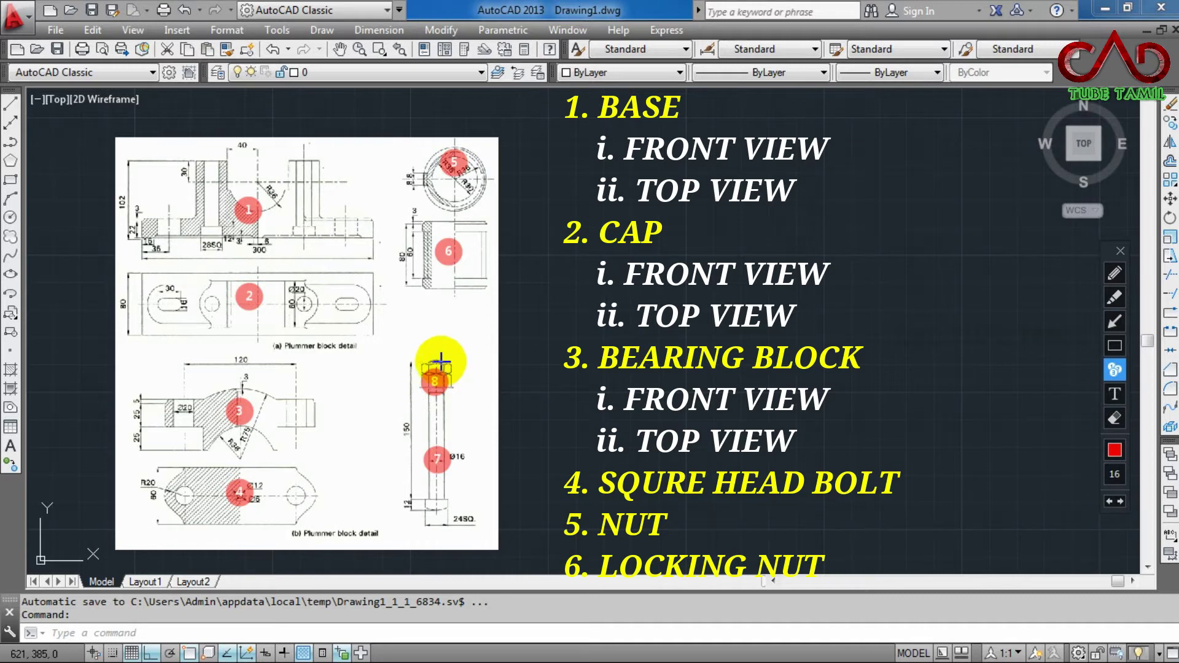
{"action": "left_click", "coordinate": [435, 361]}
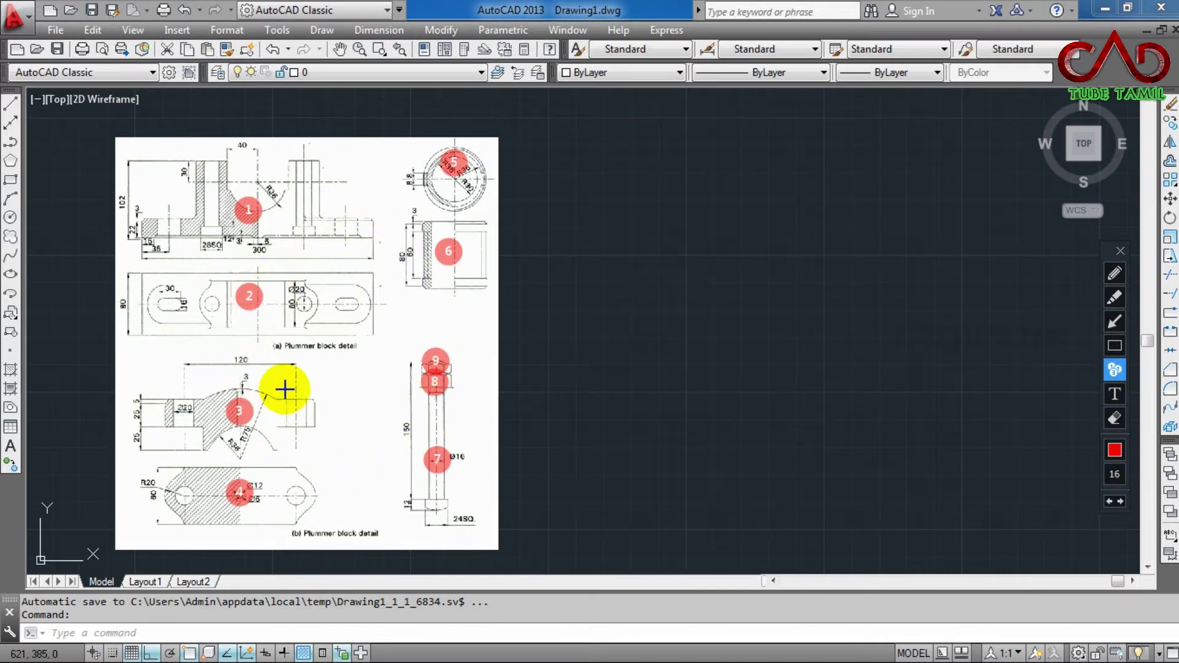
Step: Start a line at the base corner and draw the 22-unit vertical left edge
{"action": "scroll", "coordinate": [222, 167], "scroll_direction": "up", "scroll_amount": 4}
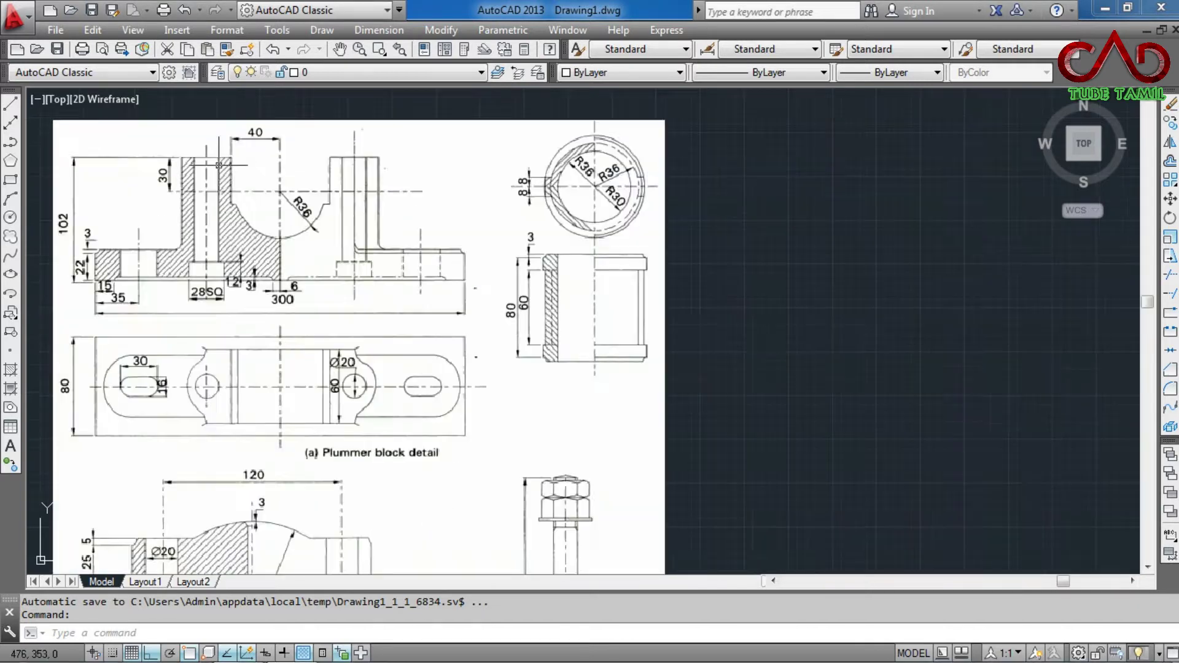
{"action": "scroll", "coordinate": [333, 300], "scroll_direction": "down", "scroll_amount": 2}
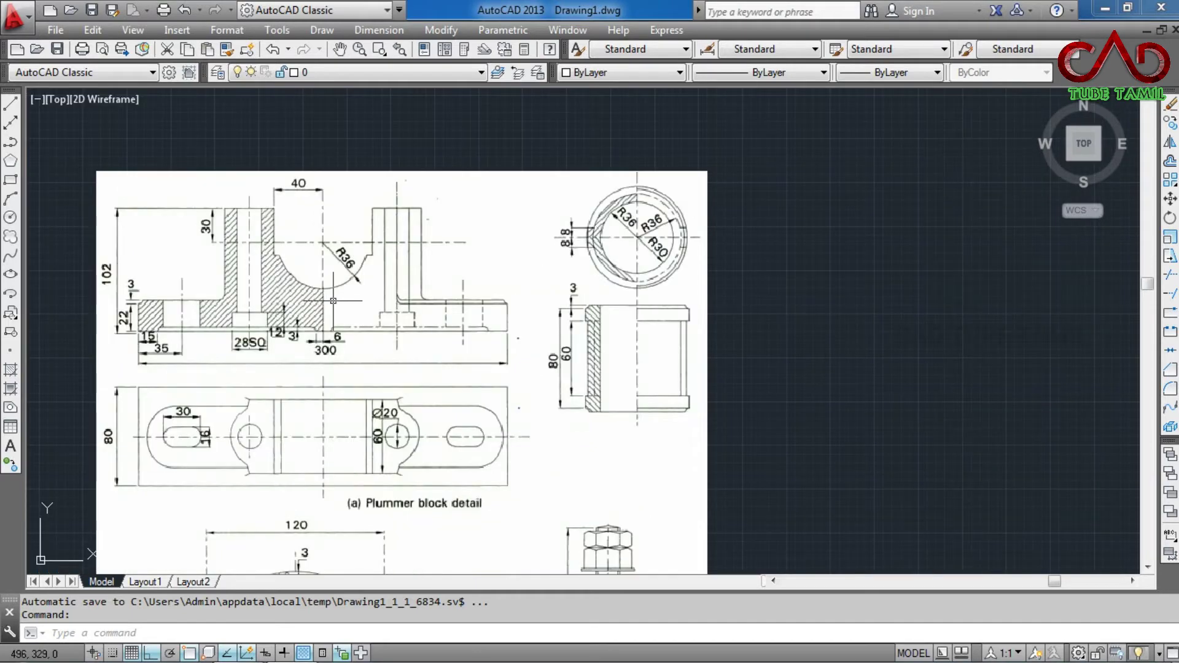
{"action": "left_click", "coordinate": [14, 108]}
{"action": "scroll", "coordinate": [114, 438], "scroll_direction": "up", "scroll_amount": 2}
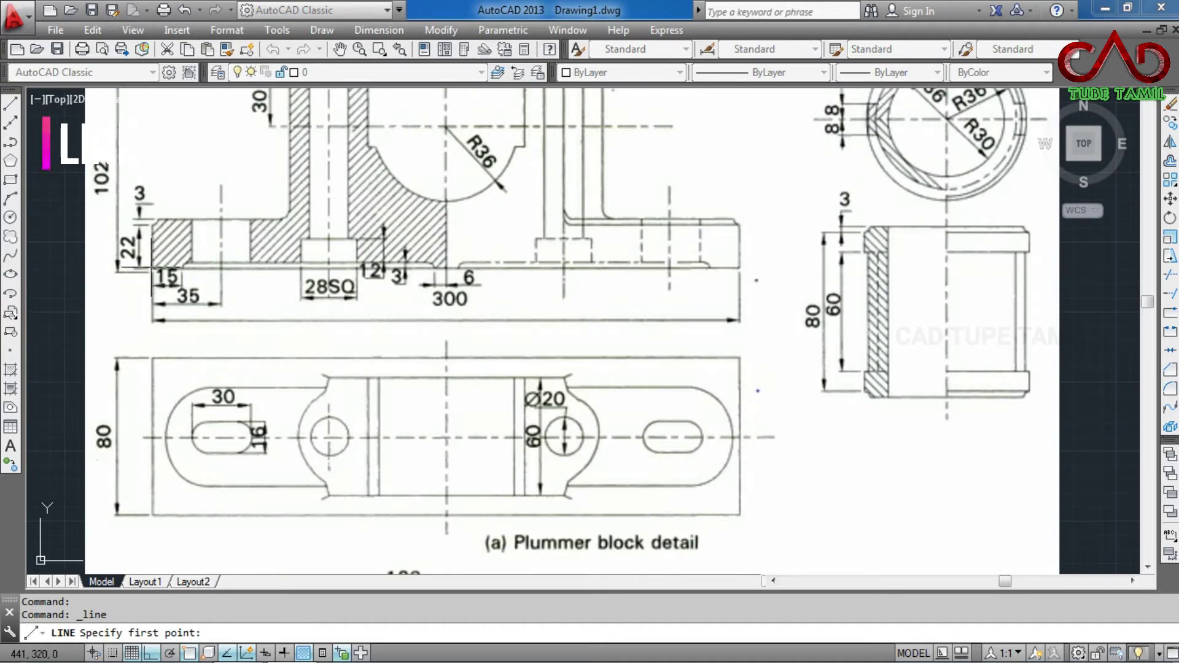
{"action": "scroll", "coordinate": [141, 218], "scroll_direction": "down", "scroll_amount": 3}
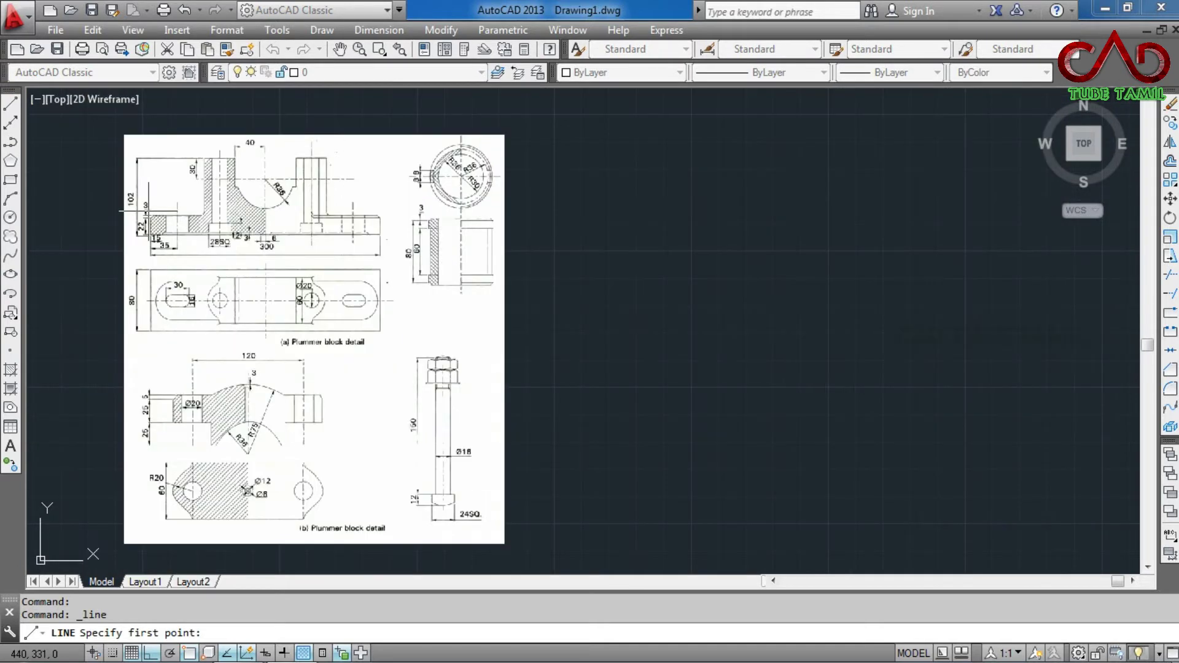
{"action": "scroll", "coordinate": [683, 396], "scroll_direction": "down", "scroll_amount": 2}
{"action": "left_click", "coordinate": [684, 396]}
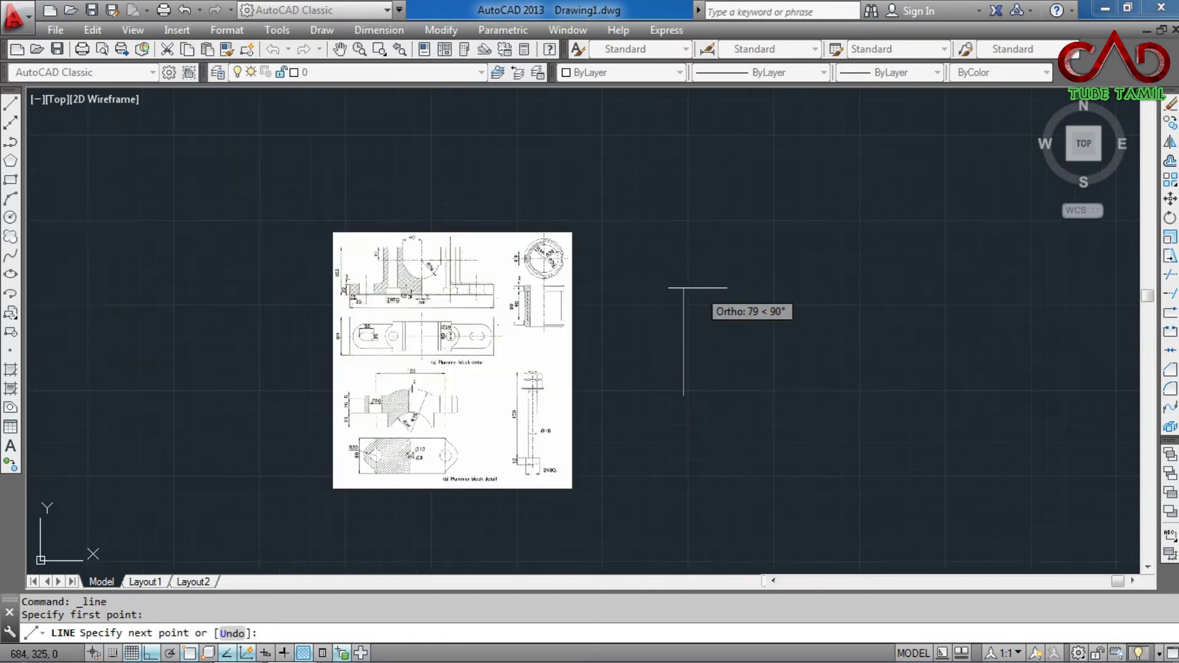
{"action": "type", "text": "22"}
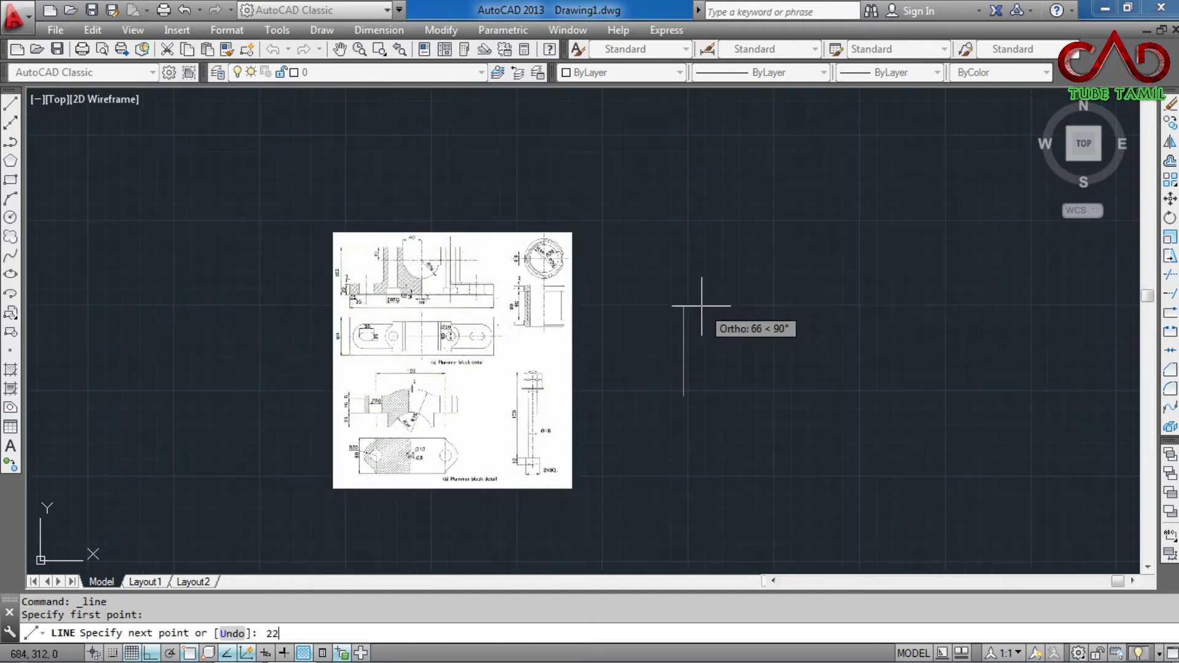
{"action": "key", "text": "Return"}
Step: Continue the left edge with a further 3-unit segment
{"action": "scroll", "coordinate": [658, 342], "scroll_direction": "up", "scroll_amount": 2}
{"action": "scroll", "coordinate": [662, 343], "scroll_direction": "up", "scroll_amount": 2}
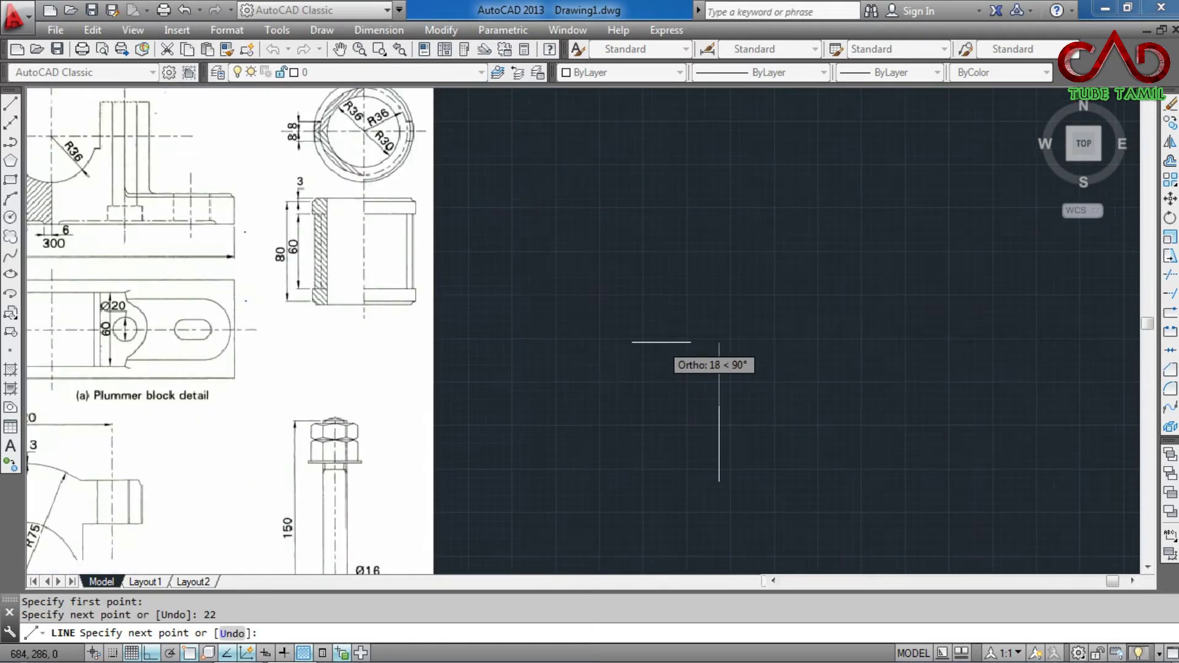
{"action": "scroll", "coordinate": [719, 342], "scroll_direction": "down", "scroll_amount": 2}
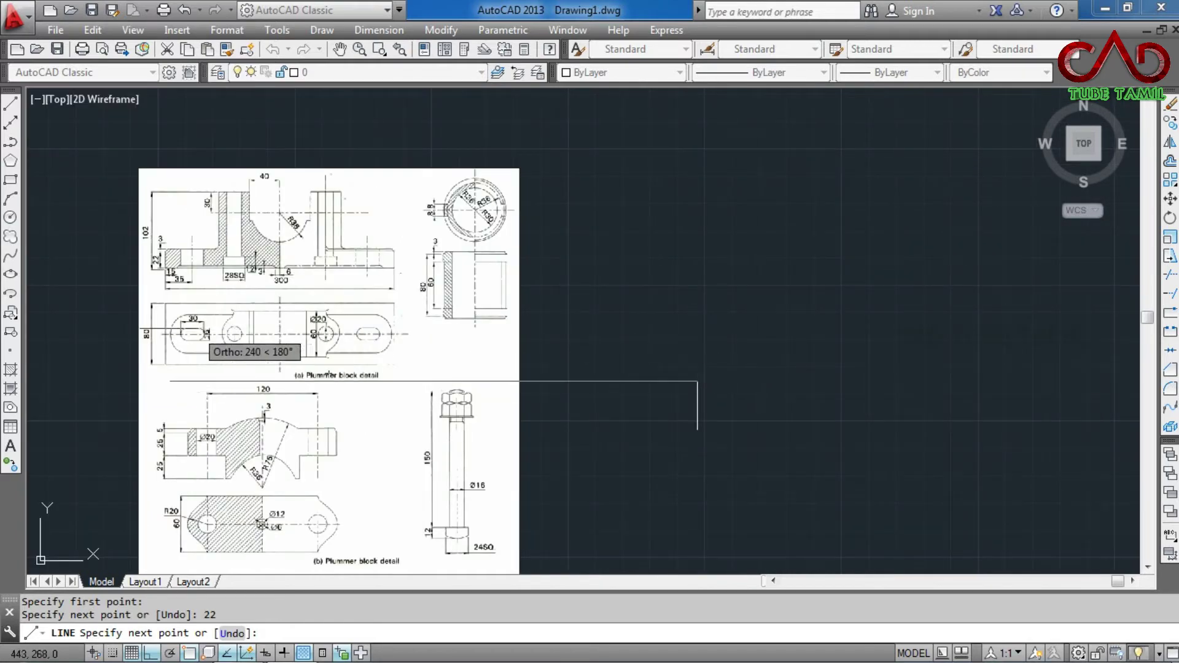
{"action": "scroll", "coordinate": [173, 254], "scroll_direction": "up", "scroll_amount": 2}
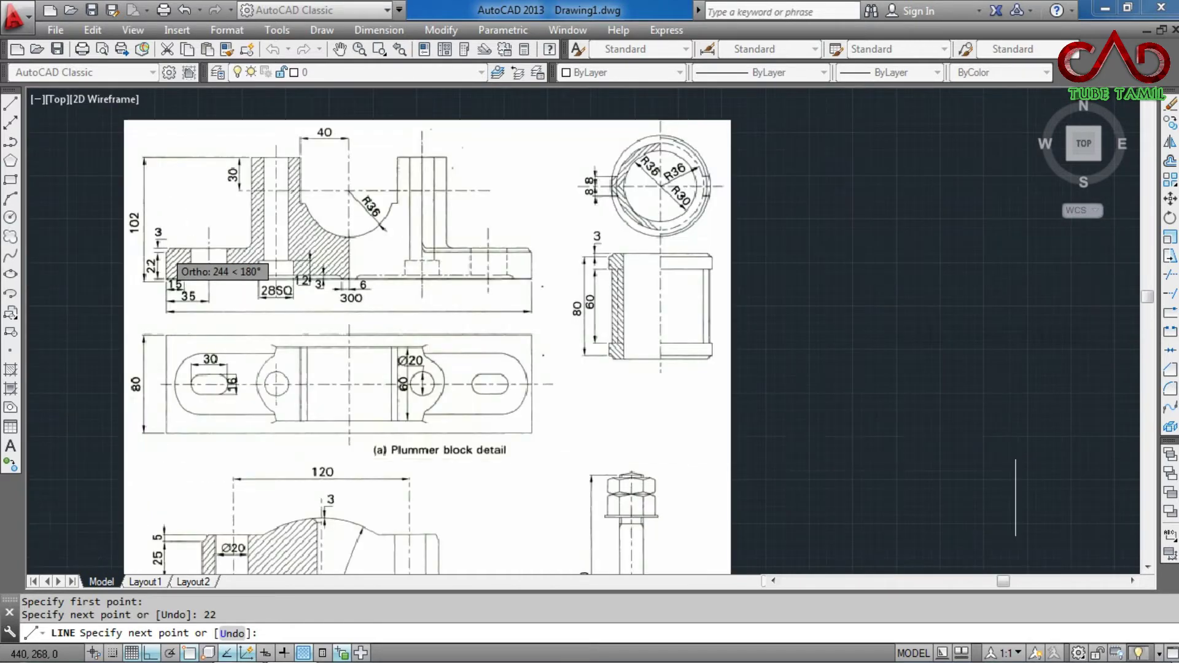
{"action": "scroll", "coordinate": [164, 262], "scroll_direction": "up", "scroll_amount": 2}
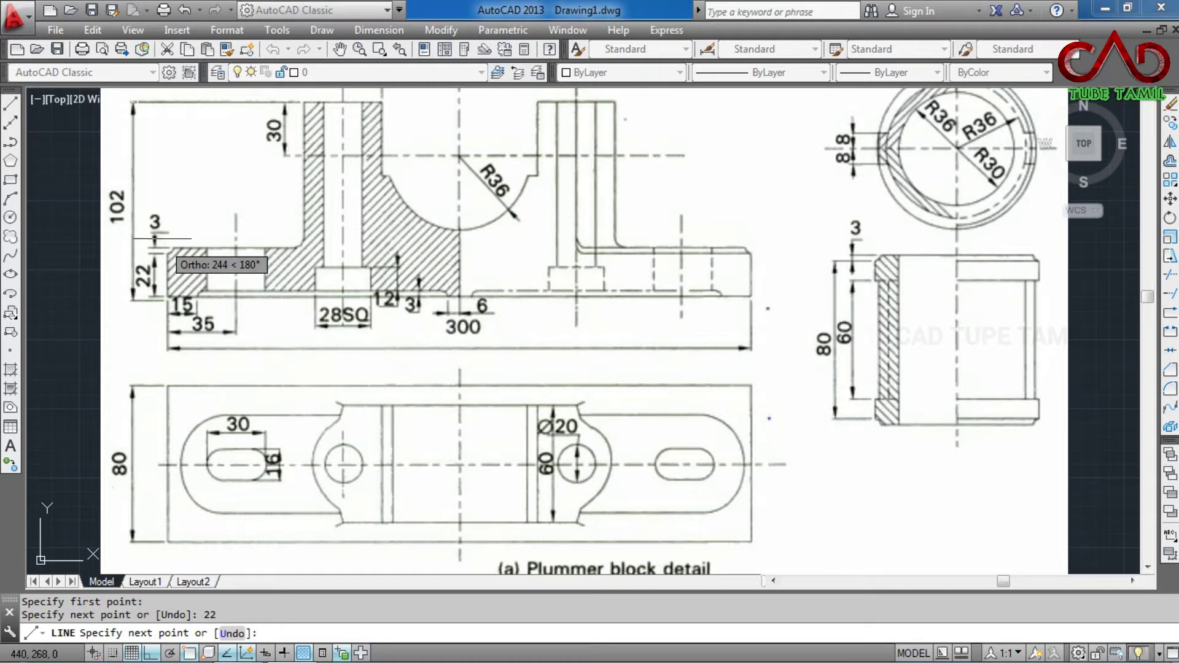
{"action": "scroll", "coordinate": [159, 261], "scroll_direction": "down", "scroll_amount": 2}
{"action": "scroll", "coordinate": [387, 287], "scroll_direction": "down", "scroll_amount": 2}
{"action": "type", "text": "3"}
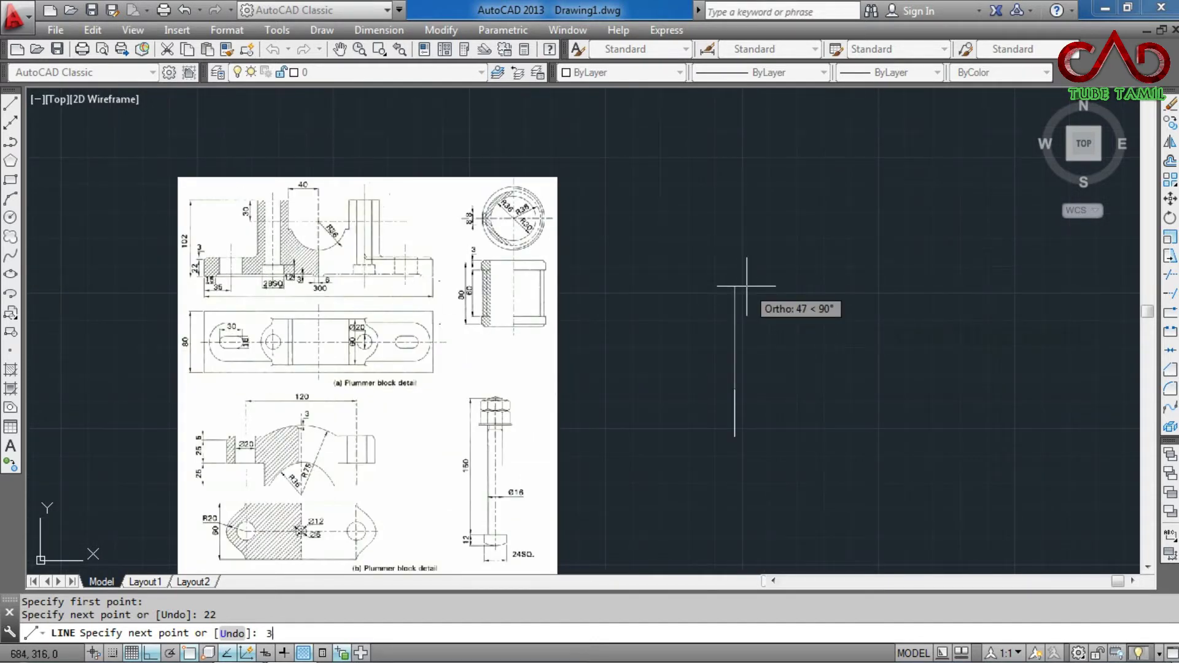
{"action": "key", "text": "Return"}
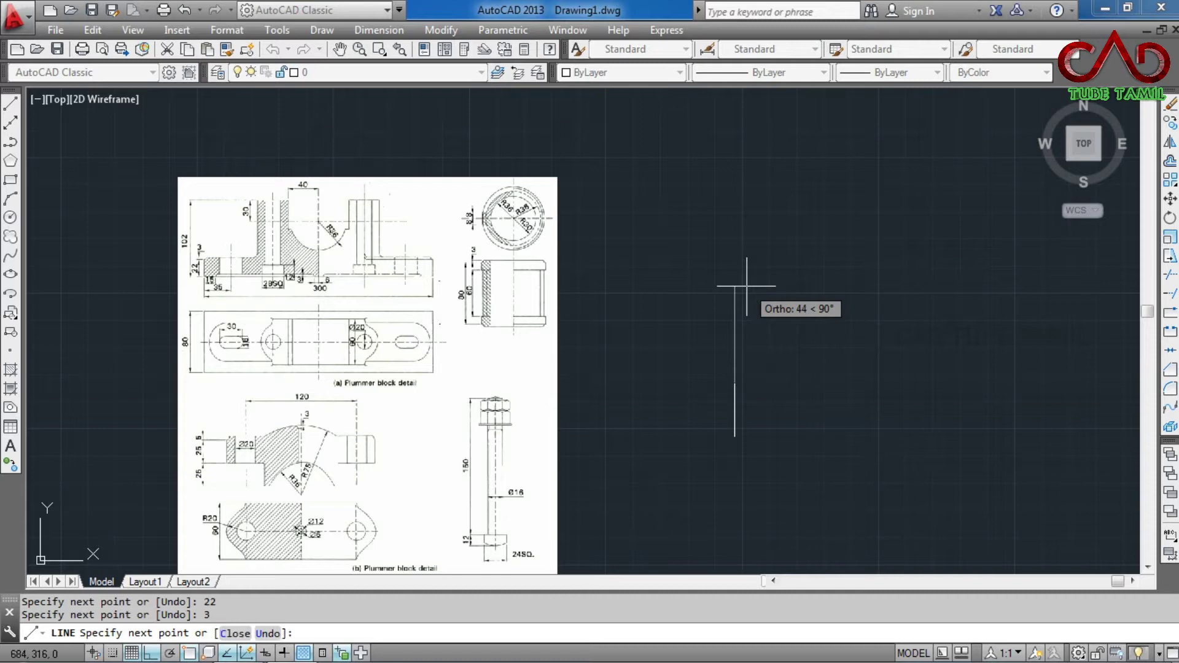
{"action": "scroll", "coordinate": [222, 247], "scroll_direction": "up", "scroll_amount": 2}
{"action": "scroll", "coordinate": [220, 244], "scroll_direction": "up", "scroll_amount": 2}
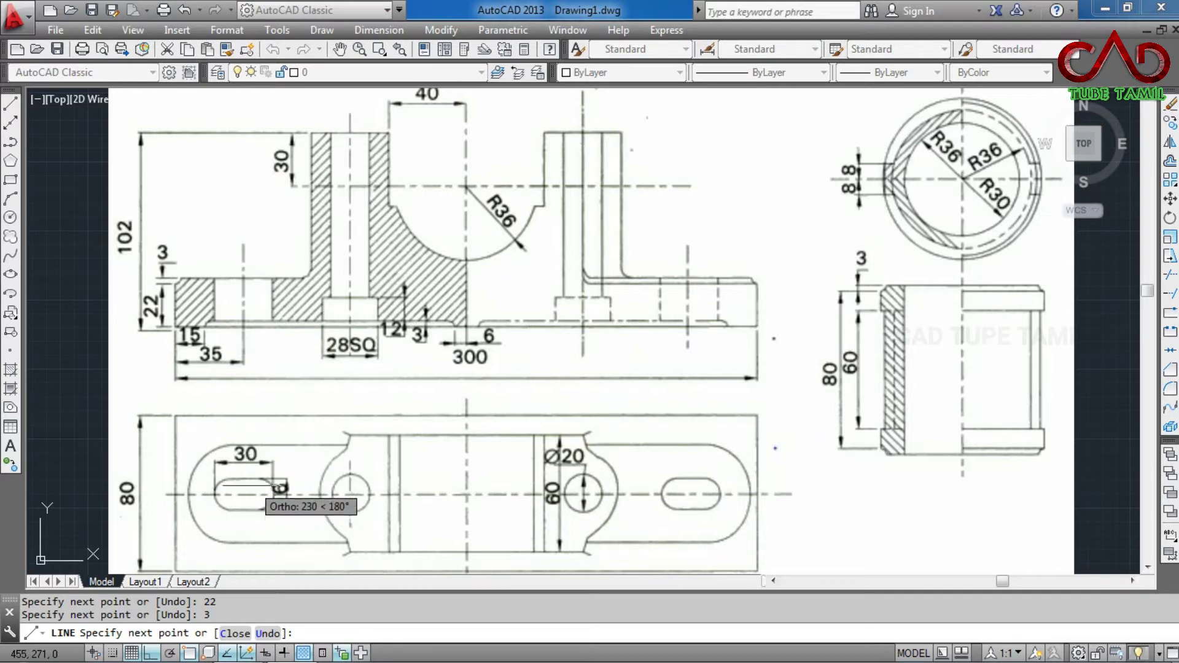
Step: Draw the bottom edge from the left edge's foot: 35 then 115 units right
{"action": "left_click", "coordinate": [13, 108]}
{"action": "left_click", "coordinate": [735, 437]}
{"action": "type", "text": "35"}
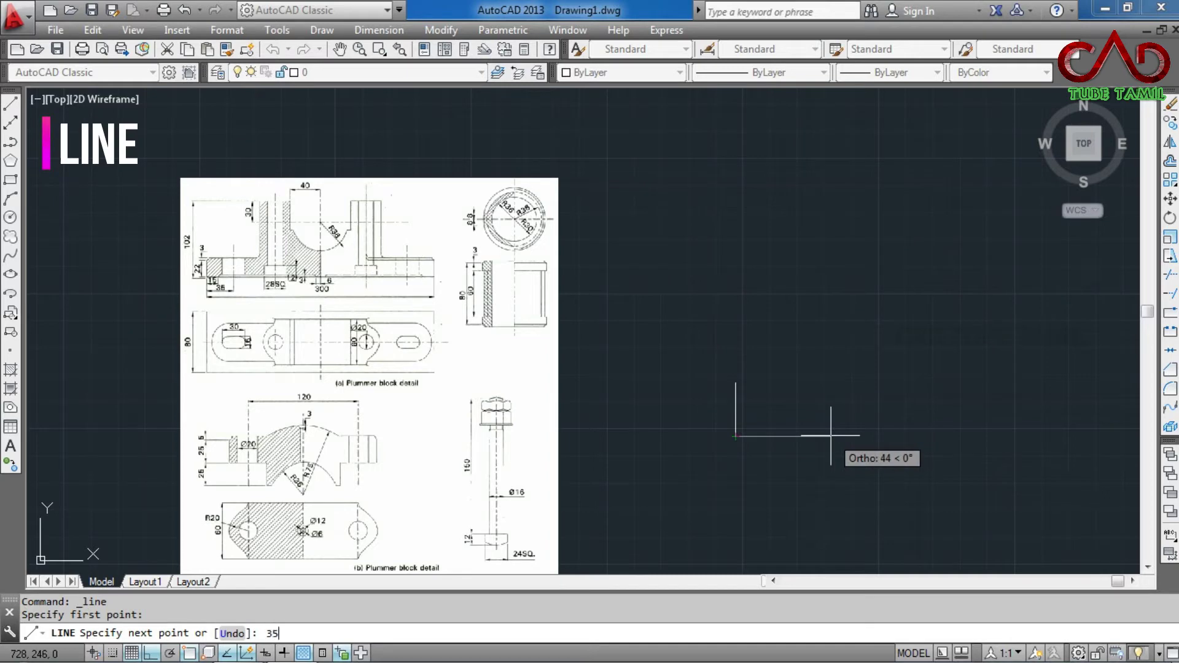
{"action": "key", "text": "Return"}
{"action": "scroll", "coordinate": [282, 239], "scroll_direction": "up", "scroll_amount": 2}
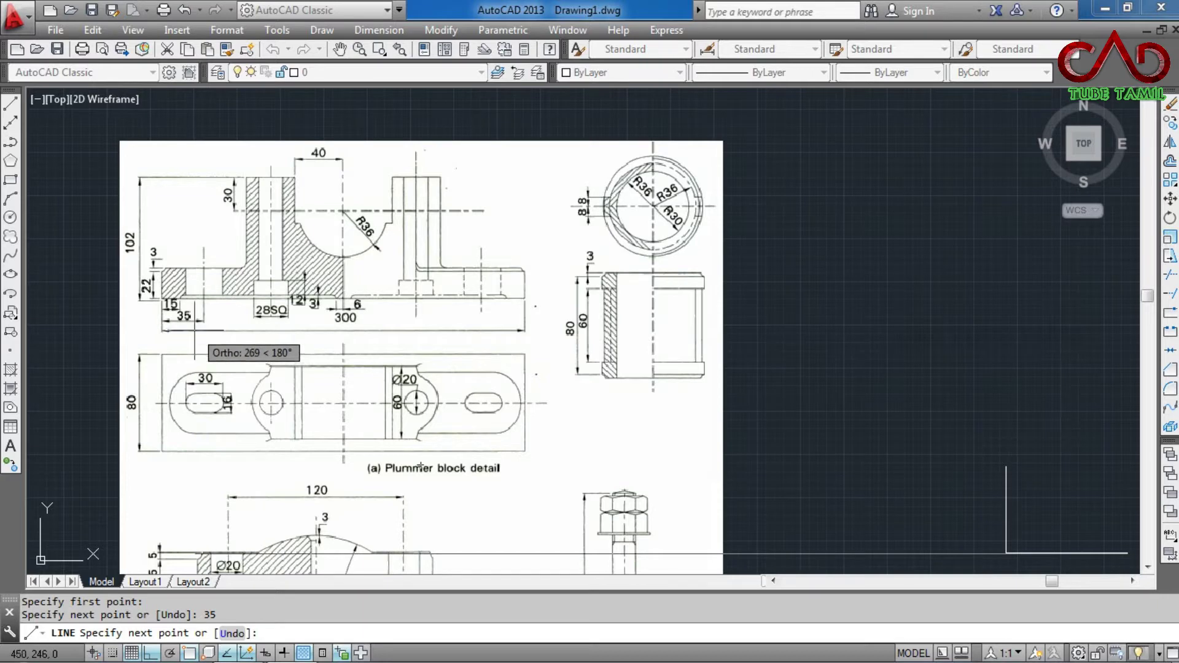
{"action": "scroll", "coordinate": [177, 320], "scroll_direction": "down", "scroll_amount": 2}
{"action": "type", "text": "115"}
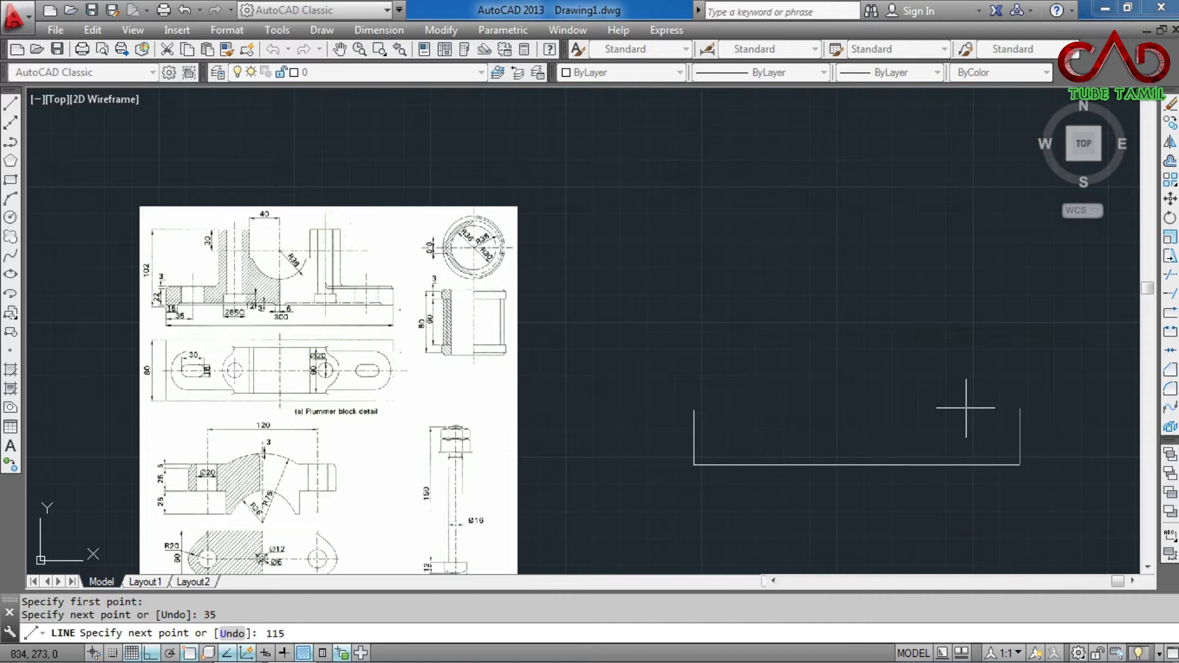
{"action": "key", "text": "Return"}
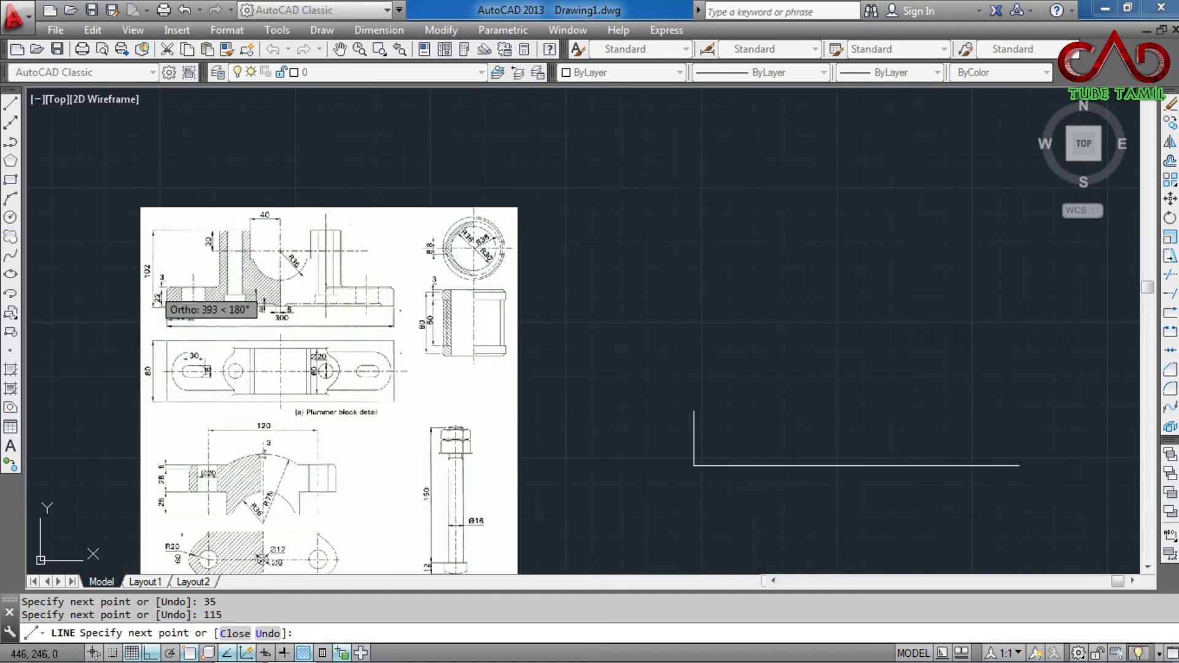
{"action": "scroll", "coordinate": [185, 261], "scroll_direction": "up", "scroll_amount": 2}
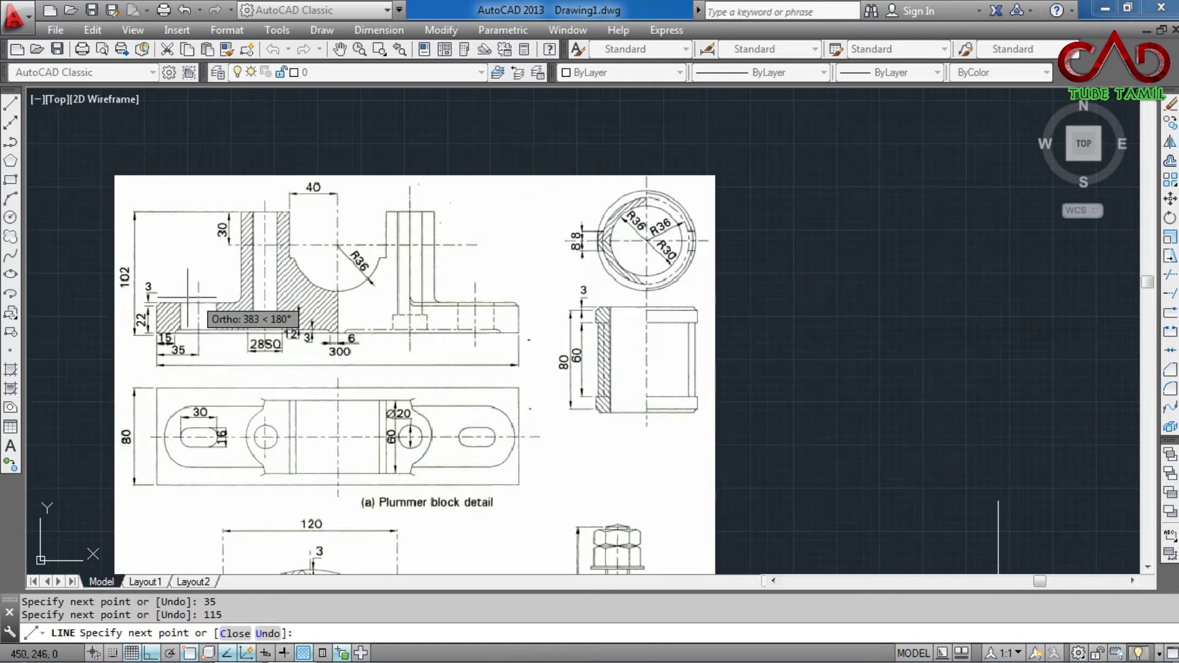
Step: Draw the 102-unit vertical right side up from the base's right end
{"action": "left_click", "coordinate": [18, 108]}
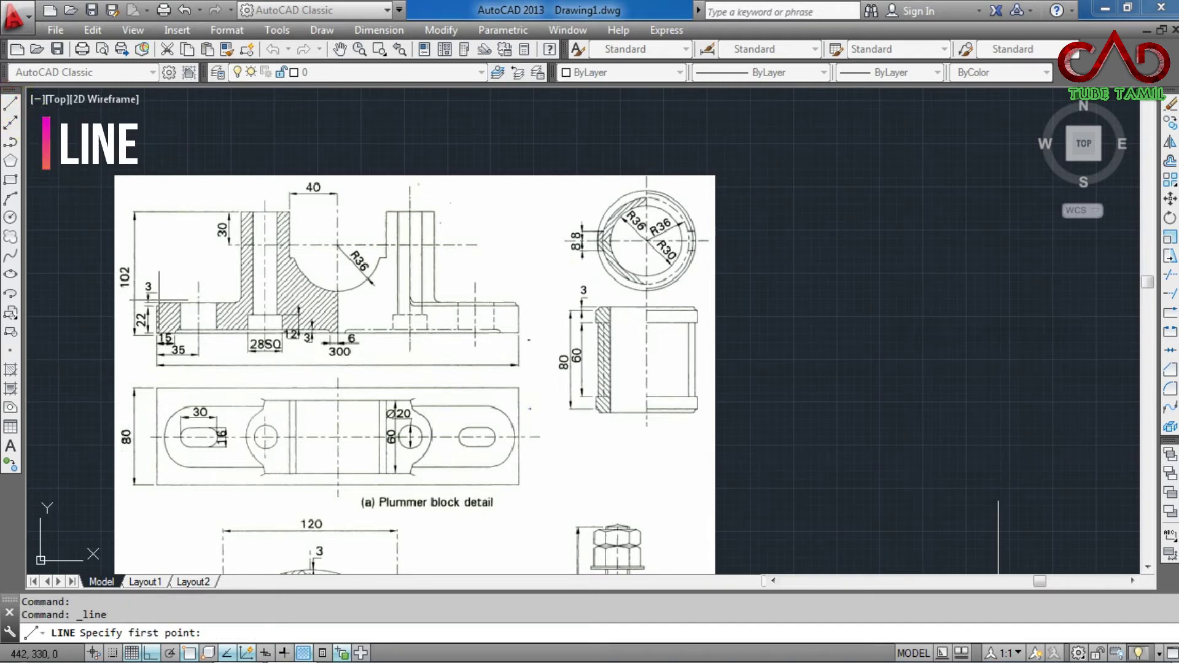
{"action": "scroll", "coordinate": [730, 435], "scroll_direction": "down", "scroll_amount": 2}
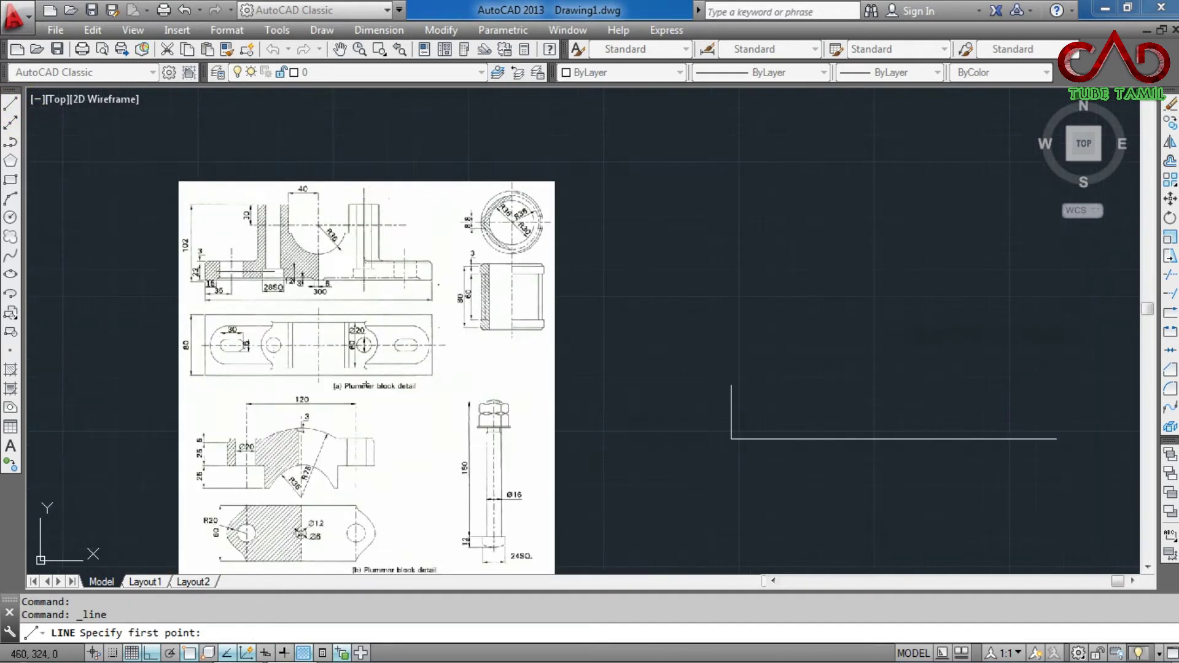
{"action": "scroll", "coordinate": [235, 267], "scroll_direction": "up", "scroll_amount": 5}
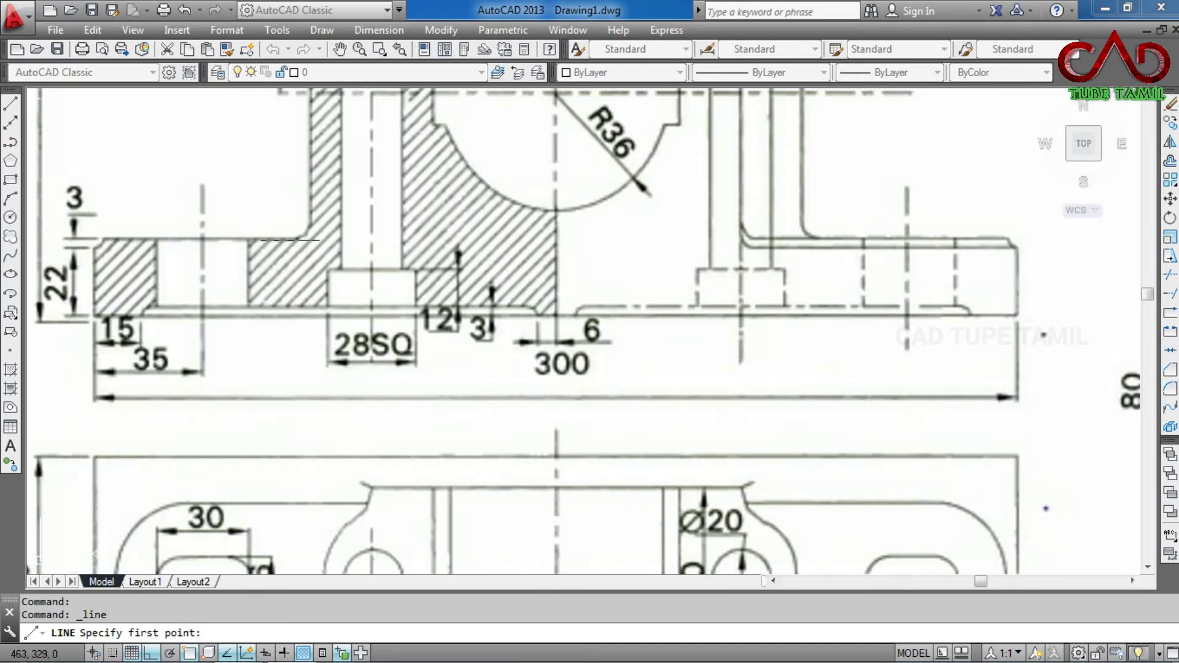
{"action": "scroll", "coordinate": [279, 242], "scroll_direction": "down", "scroll_amount": 3}
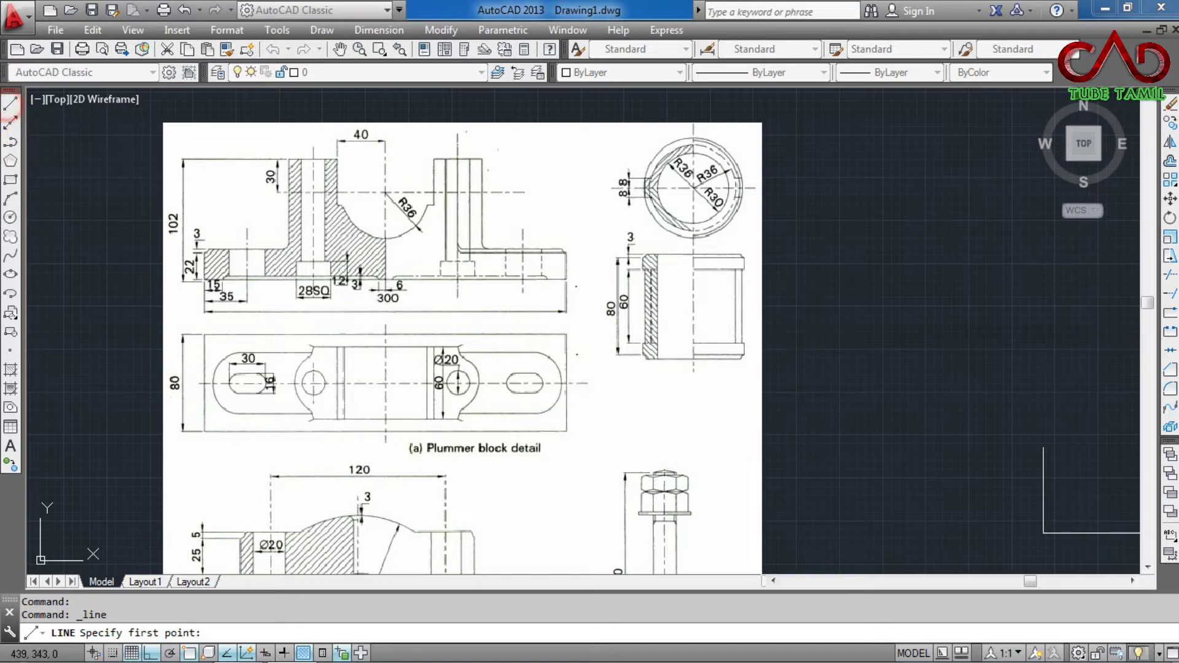
{"action": "scroll", "coordinate": [203, 205], "scroll_direction": "down", "scroll_amount": 2}
{"action": "scroll", "coordinate": [191, 200], "scroll_direction": "up", "scroll_amount": 4}
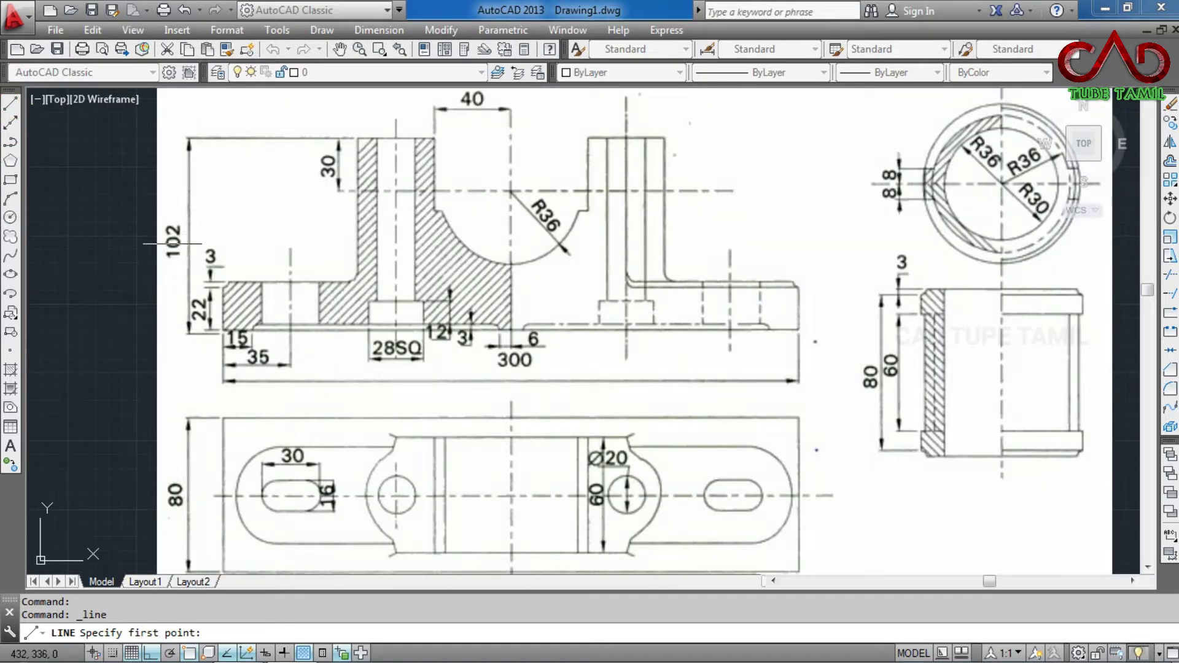
{"action": "scroll", "coordinate": [177, 198], "scroll_direction": "down", "scroll_amount": 2}
{"action": "scroll", "coordinate": [205, 194], "scroll_direction": "down", "scroll_amount": 2}
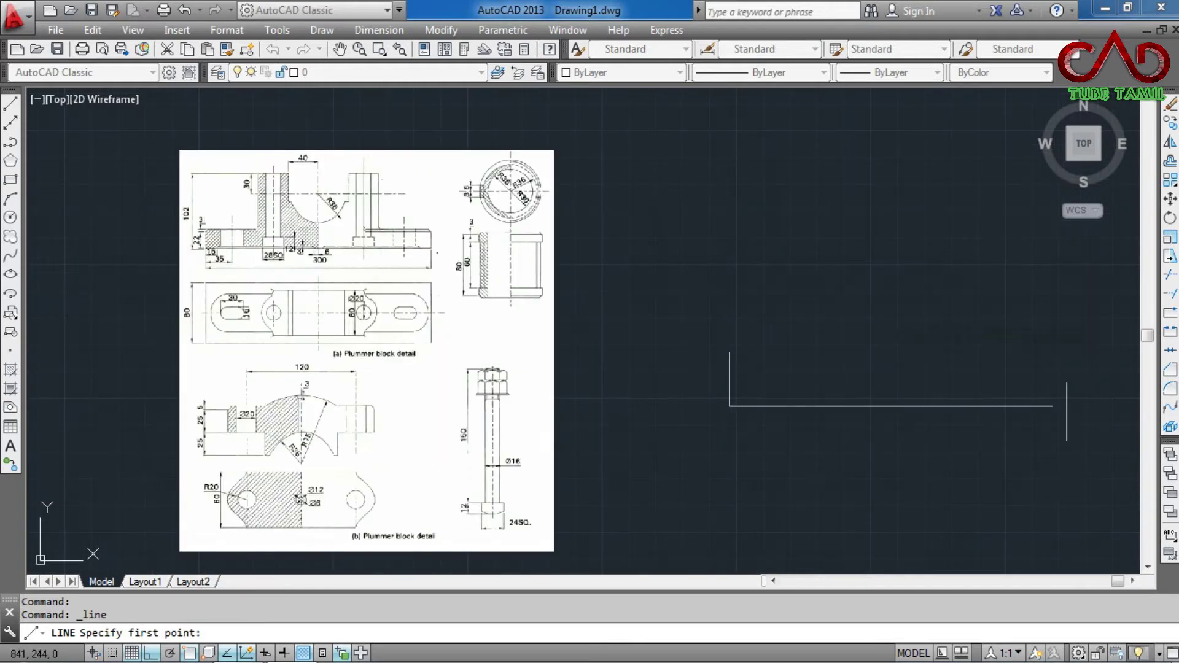
{"action": "left_click", "coordinate": [1052, 406]}
{"action": "type", "text": "102"}
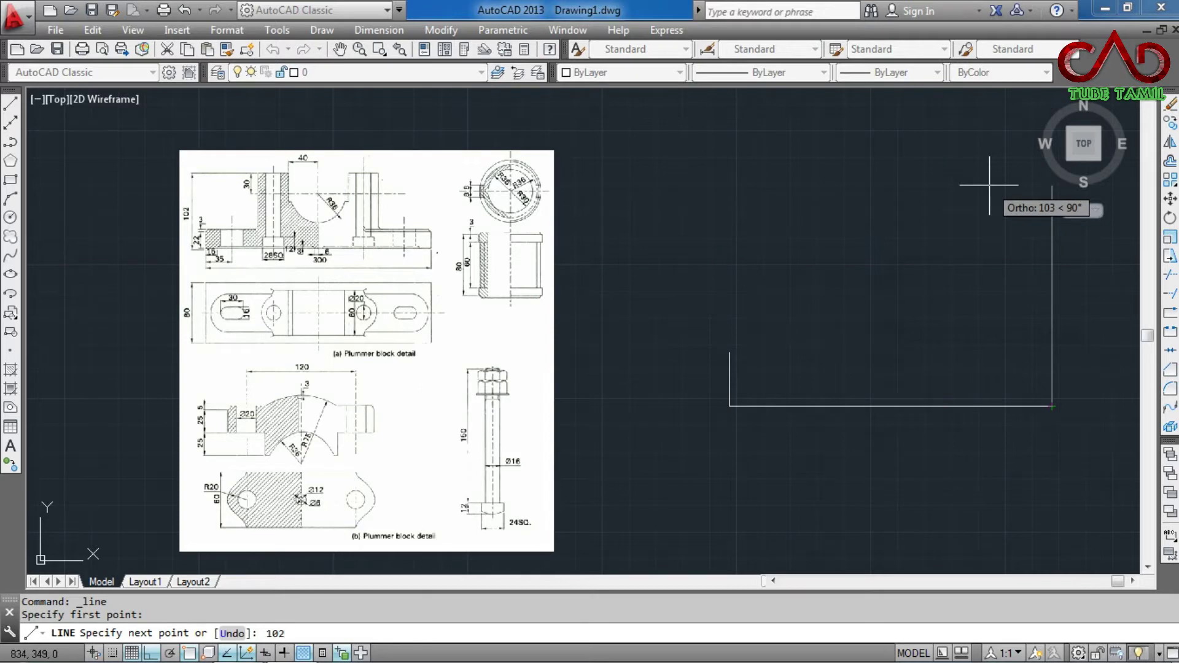
{"action": "key", "text": "Return"}
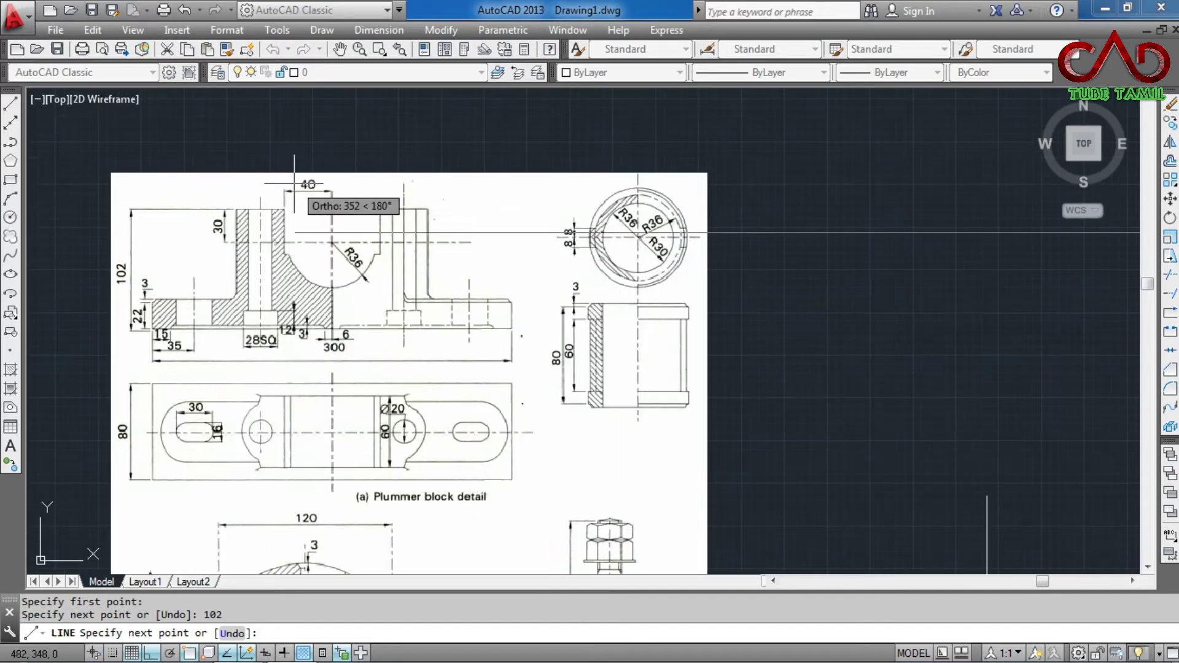
Step: Add two 40-unit segments running left along the top edge
{"action": "scroll", "coordinate": [301, 184], "scroll_direction": "up", "scroll_amount": 2}
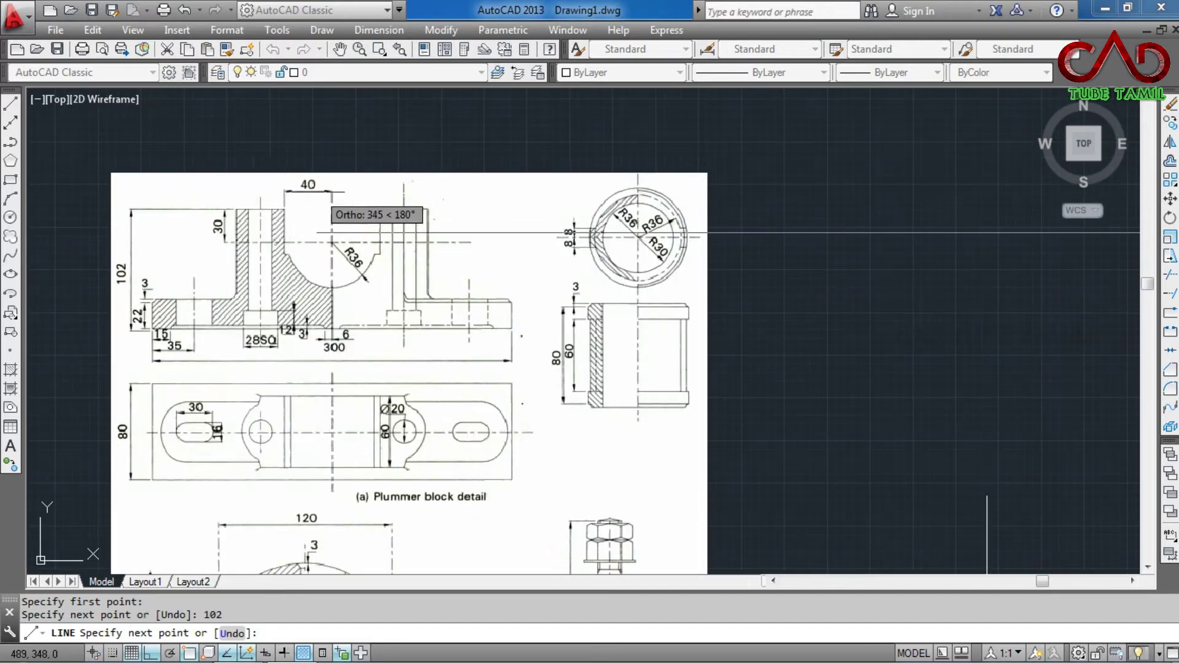
{"action": "scroll", "coordinate": [304, 178], "scroll_direction": "down", "scroll_amount": 3}
{"action": "type", "text": "40"}
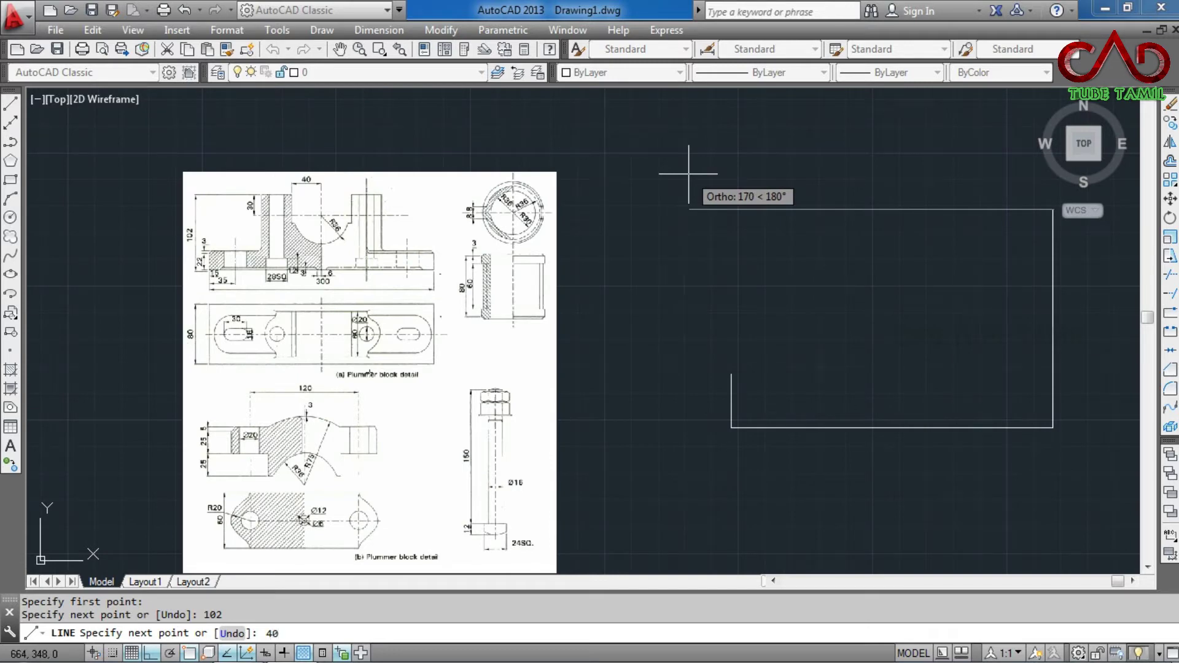
{"action": "key", "text": "Return"}
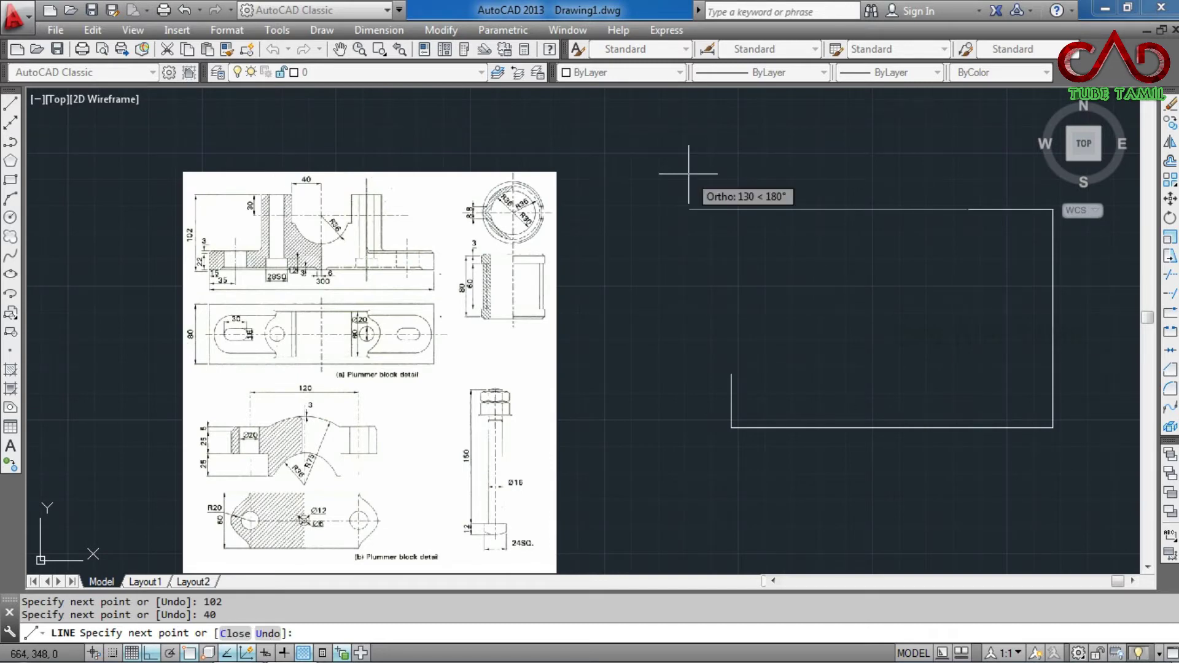
{"action": "scroll", "coordinate": [227, 534], "scroll_direction": "up", "scroll_amount": 2}
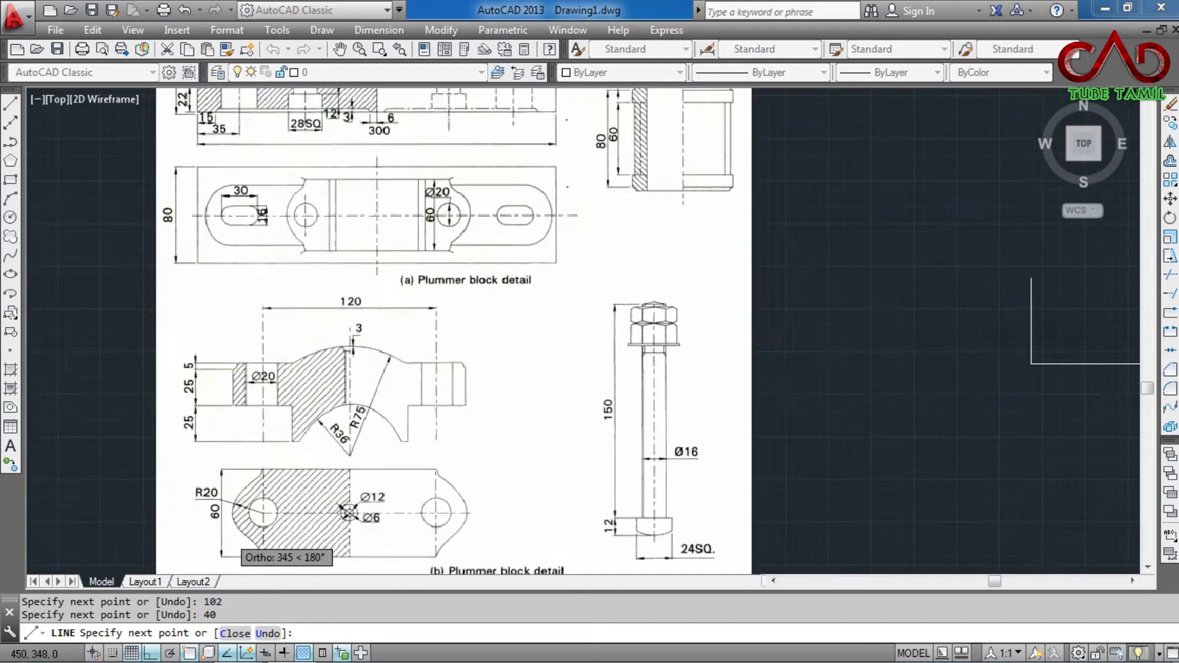
{"action": "scroll", "coordinate": [226, 534], "scroll_direction": "up", "scroll_amount": 2}
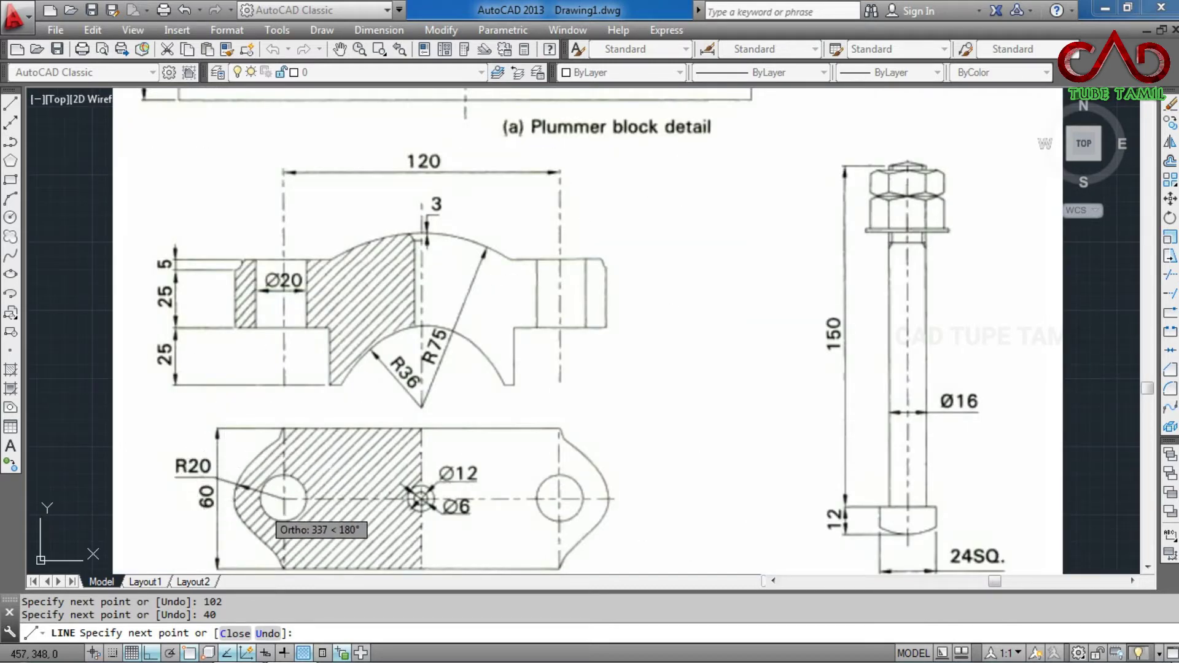
{"action": "scroll", "coordinate": [303, 508], "scroll_direction": "down", "scroll_amount": 4}
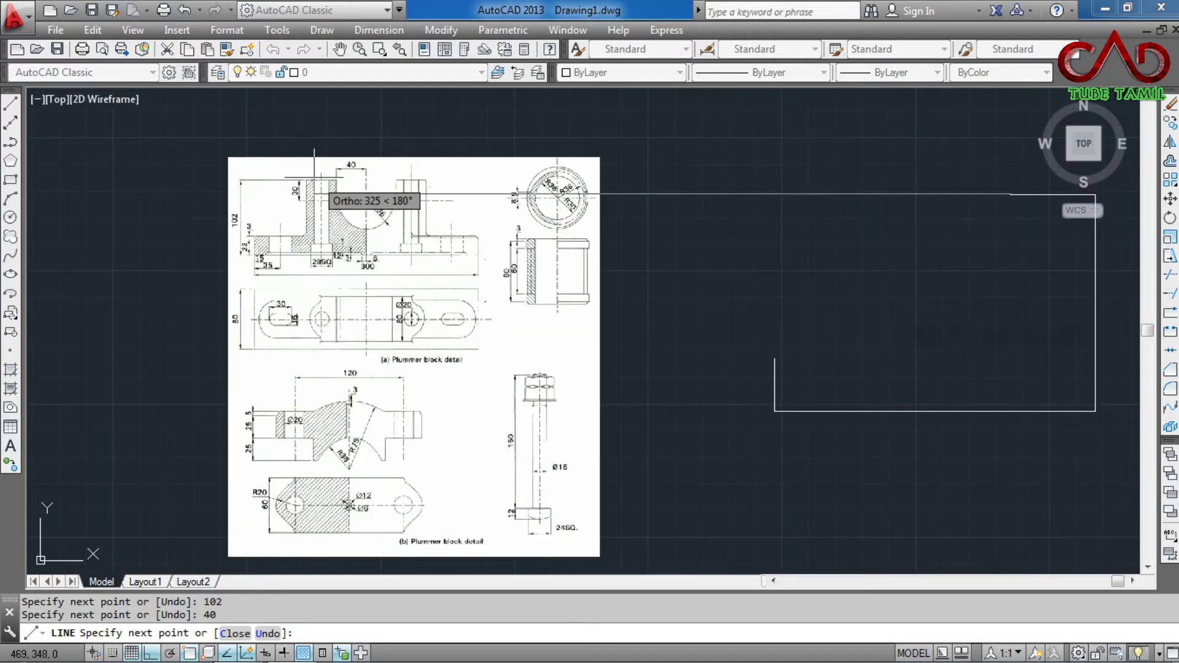
{"action": "scroll", "coordinate": [314, 178], "scroll_direction": "up", "scroll_amount": 4}
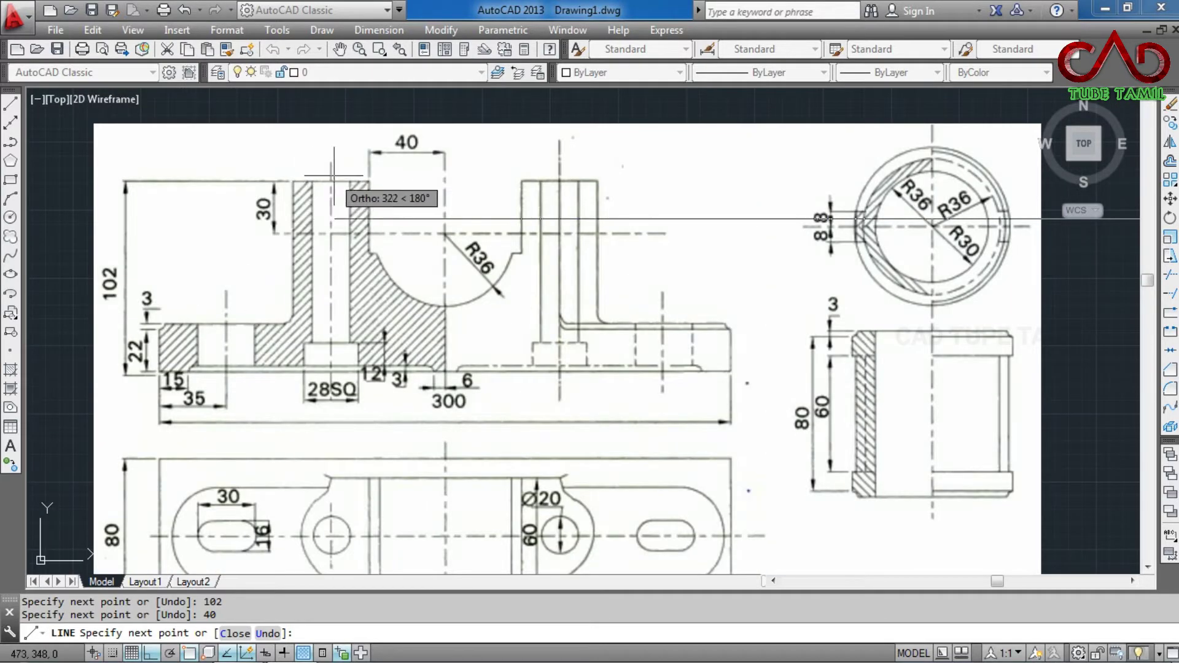
{"action": "scroll", "coordinate": [334, 176], "scroll_direction": "down", "scroll_amount": 4}
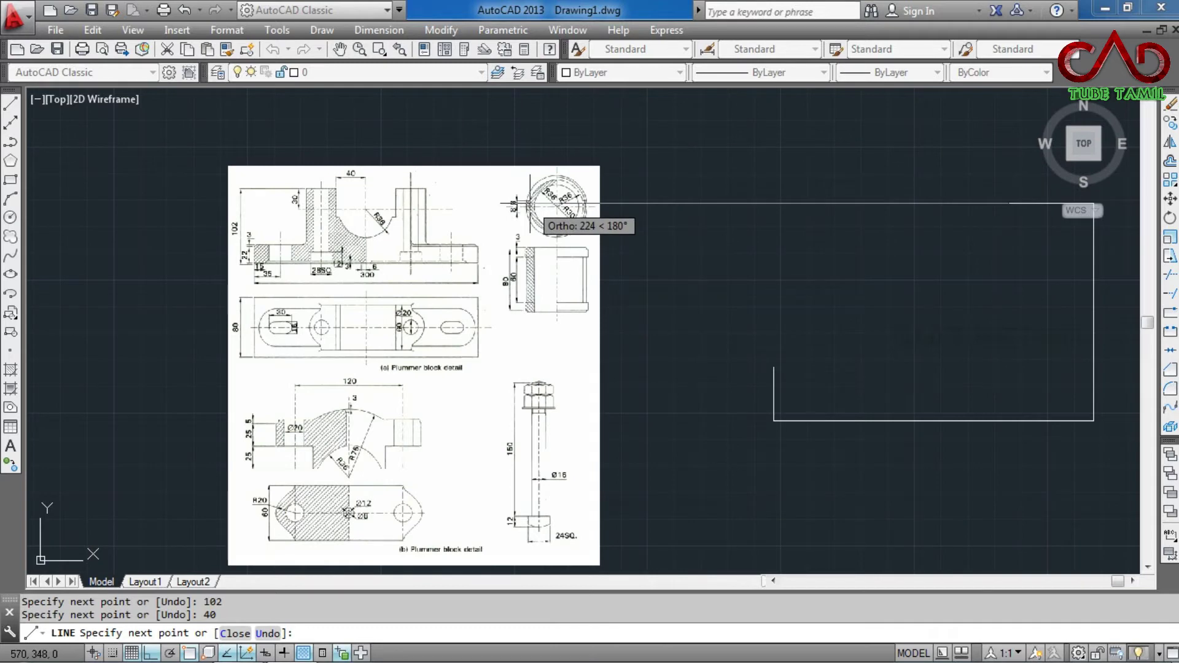
{"action": "type", "text": "40"}
{"action": "key", "text": "Return"}
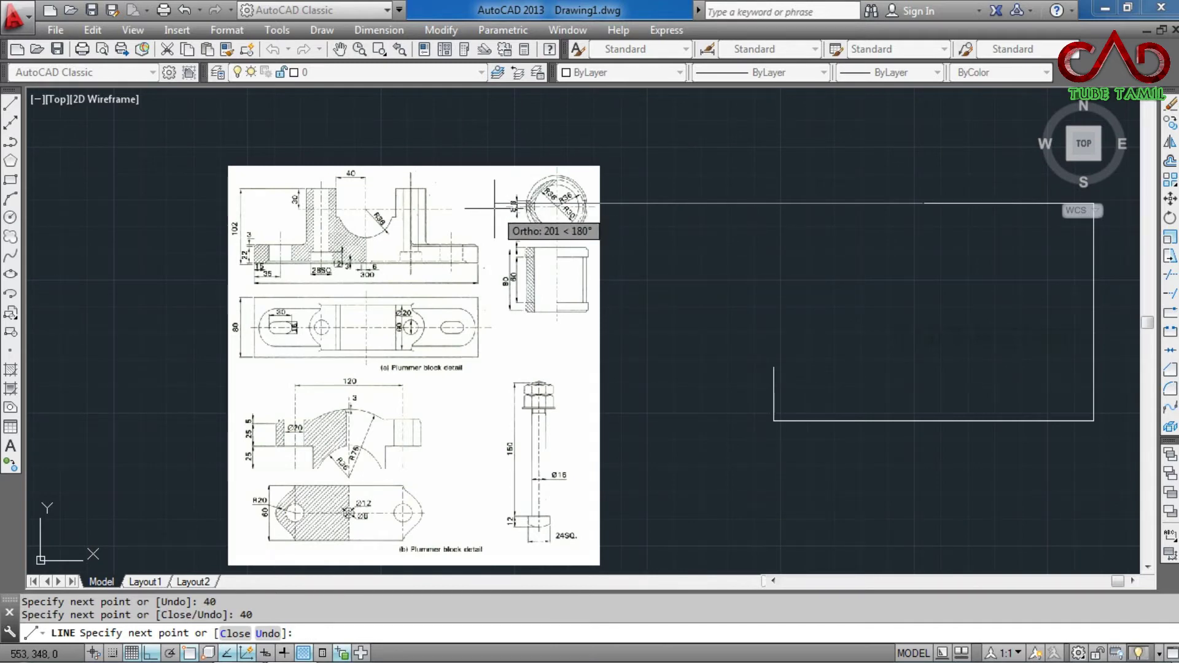
{"action": "scroll", "coordinate": [326, 200], "scroll_direction": "up", "scroll_amount": 5}
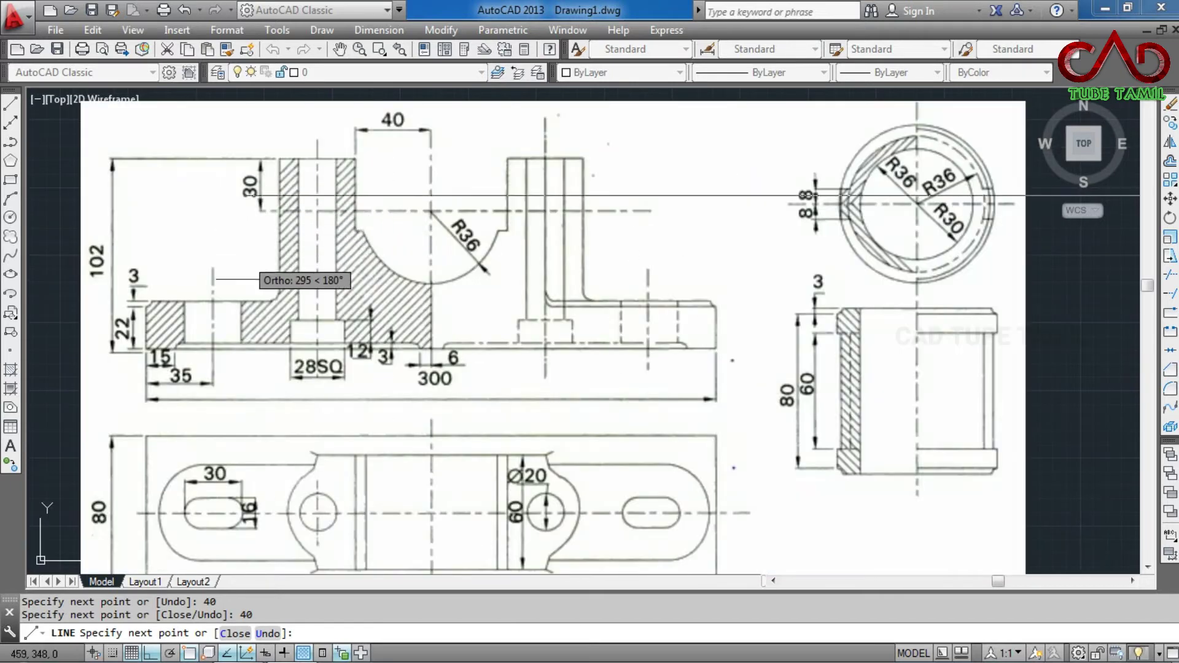
{"action": "scroll", "coordinate": [309, 183], "scroll_direction": "down", "scroll_amount": 1}
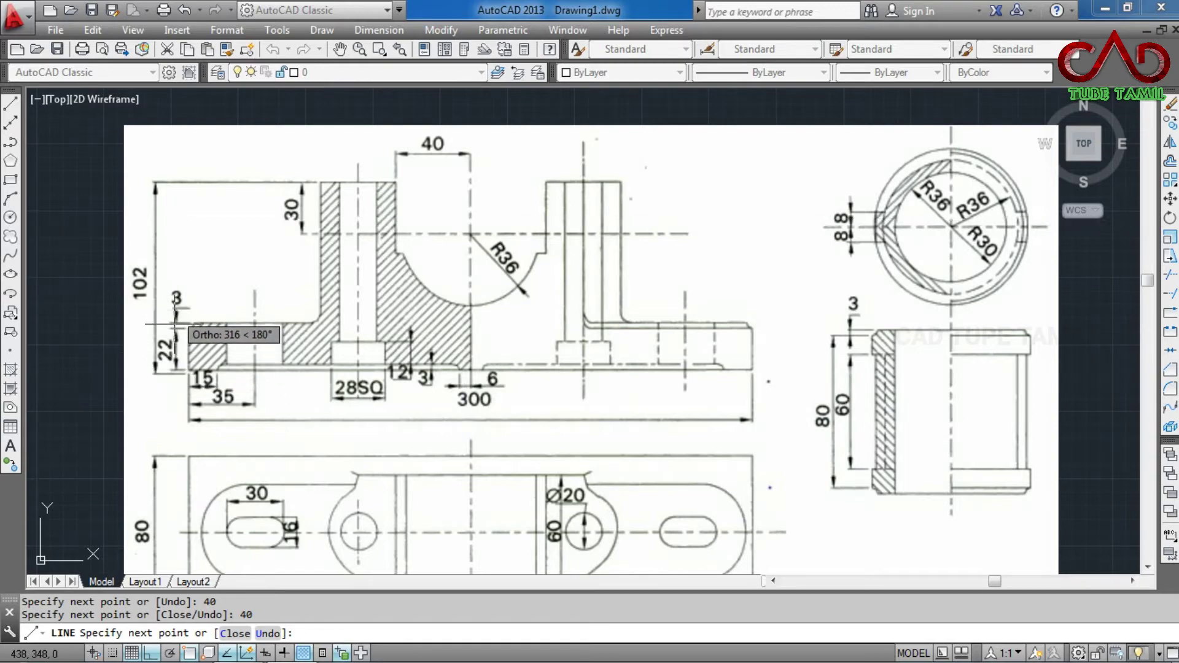
{"action": "scroll", "coordinate": [166, 246], "scroll_direction": "down", "scroll_amount": 5}
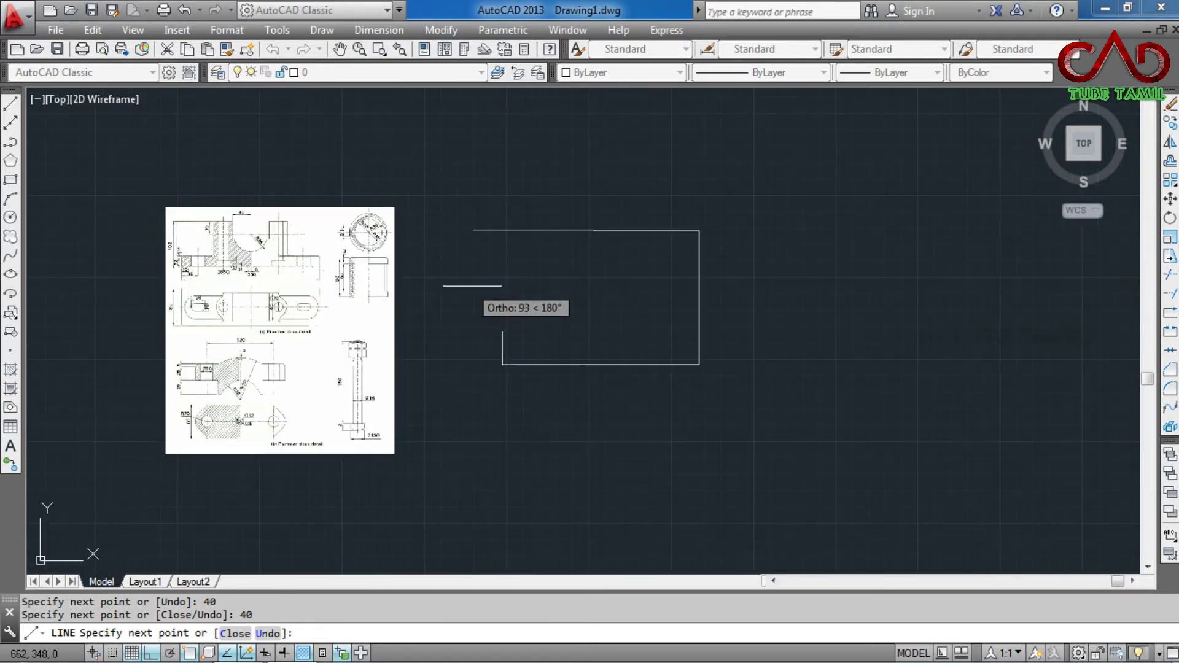
{"action": "scroll", "coordinate": [597, 312], "scroll_direction": "up", "scroll_amount": 2}
{"action": "type", "text": "77"}
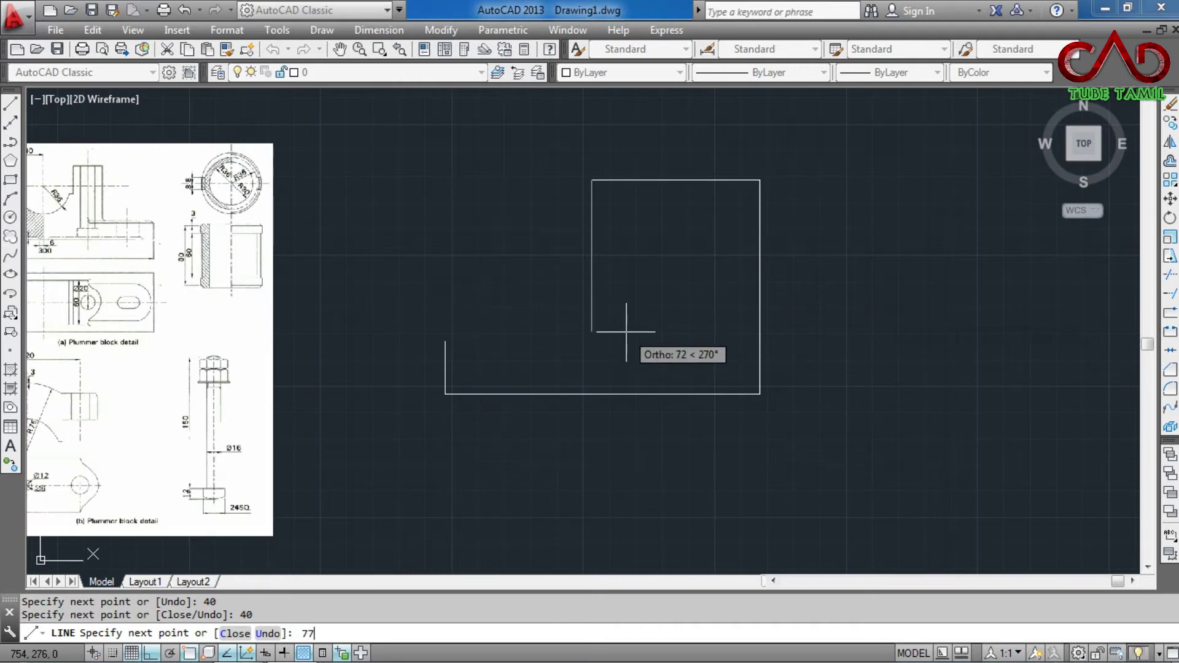
Step: Drop 77 units and join to the left step's endpoint, closing the outline
{"action": "key", "text": "Return"}
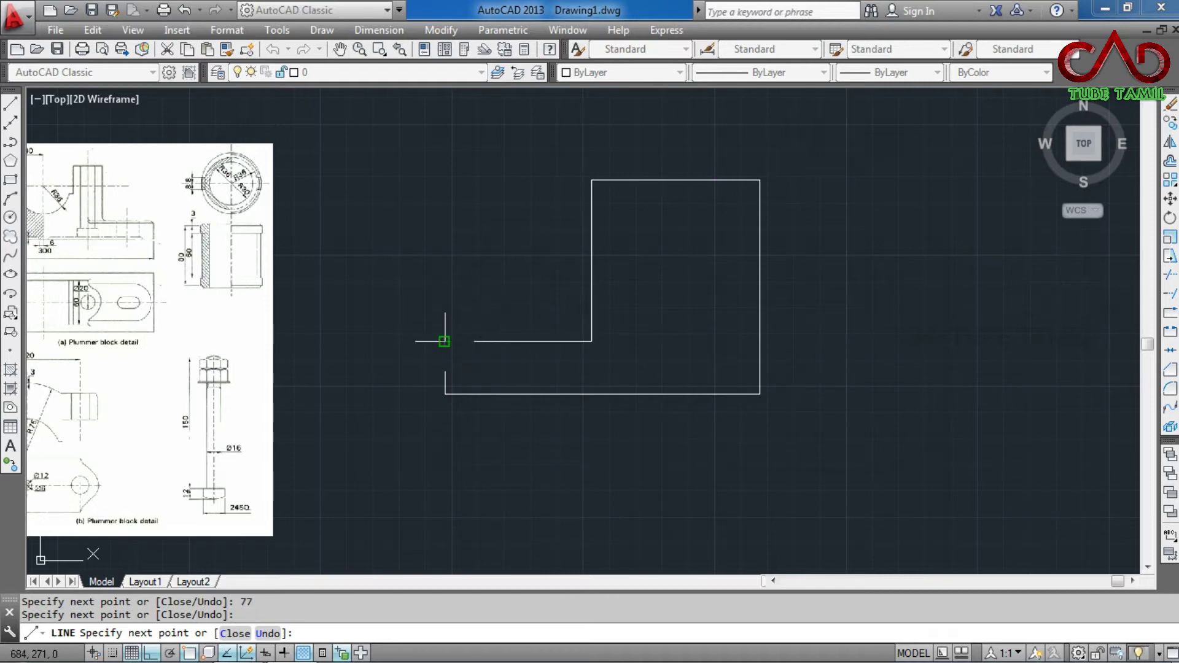
{"action": "left_click", "coordinate": [444, 341]}
{"action": "key", "text": "Return"}
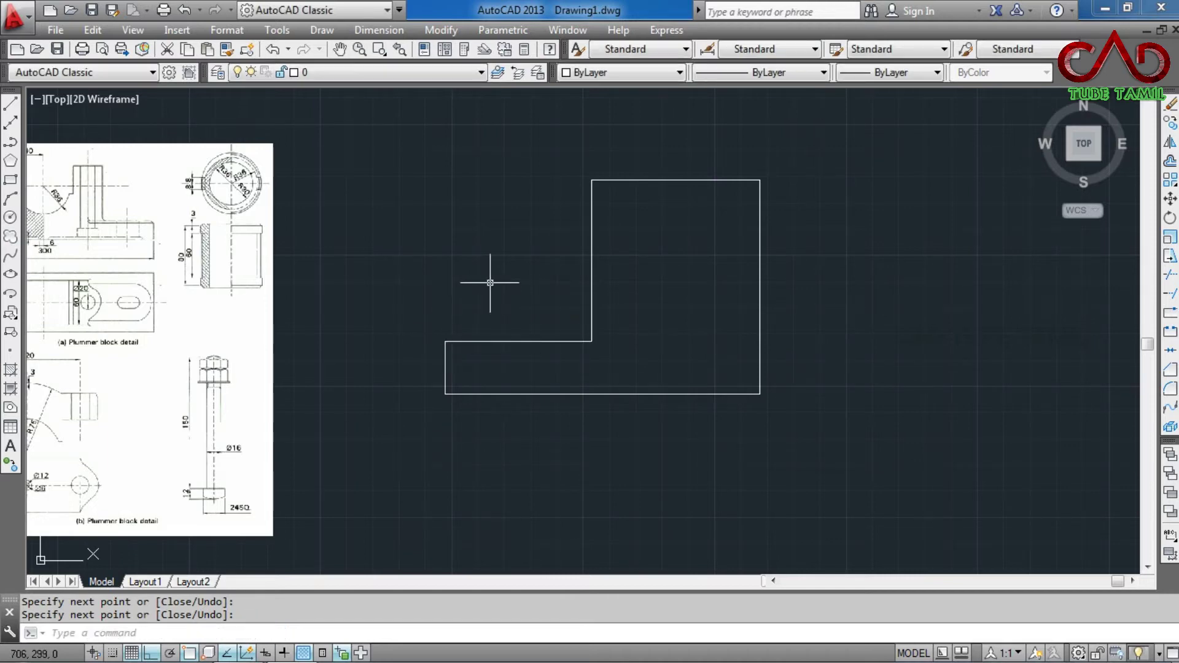
Step: Zoom in to check the reference sheet and begin a new LINE command
{"action": "scroll", "coordinate": [595, 312], "scroll_direction": "down", "scroll_amount": 2}
{"action": "scroll", "coordinate": [201, 223], "scroll_direction": "up", "scroll_amount": 2}
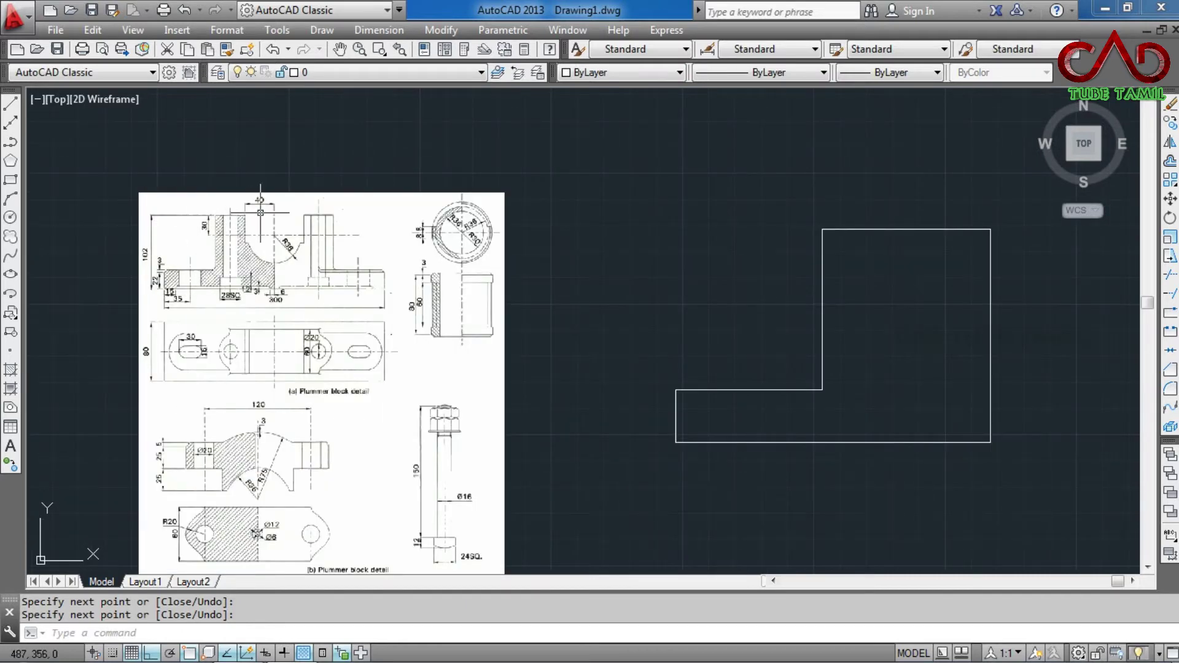
{"action": "scroll", "coordinate": [172, 232], "scroll_direction": "up", "scroll_amount": 2}
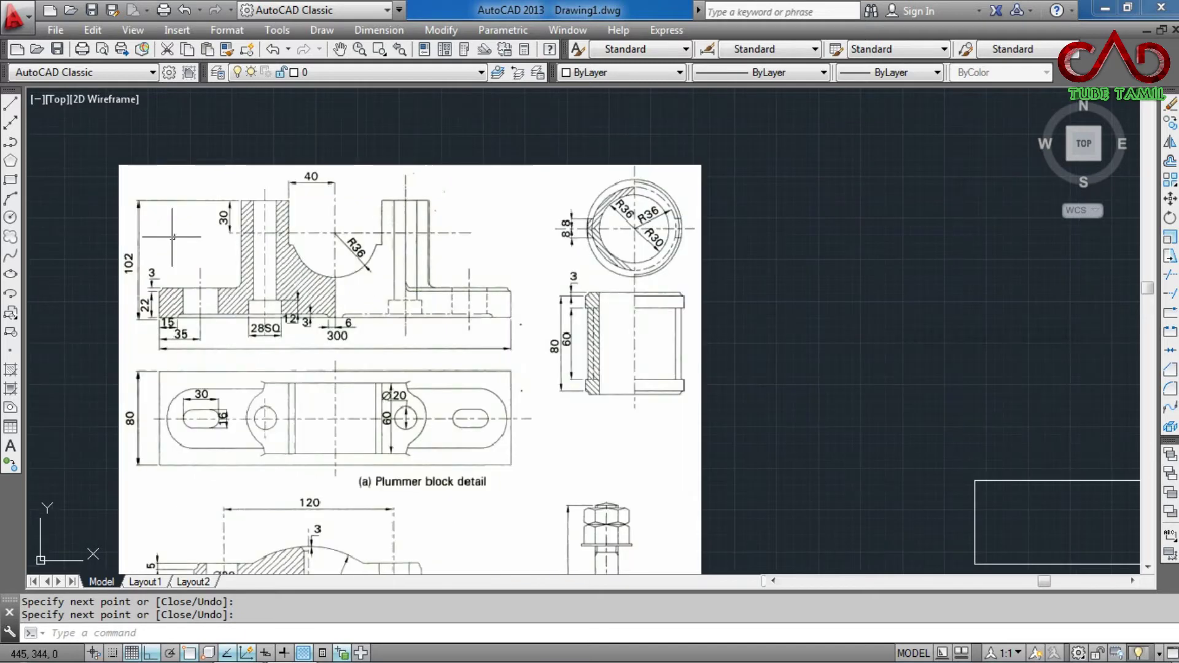
{"action": "scroll", "coordinate": [173, 237], "scroll_direction": "up", "scroll_amount": 2}
{"action": "scroll", "coordinate": [200, 234], "scroll_direction": "down", "scroll_amount": 2}
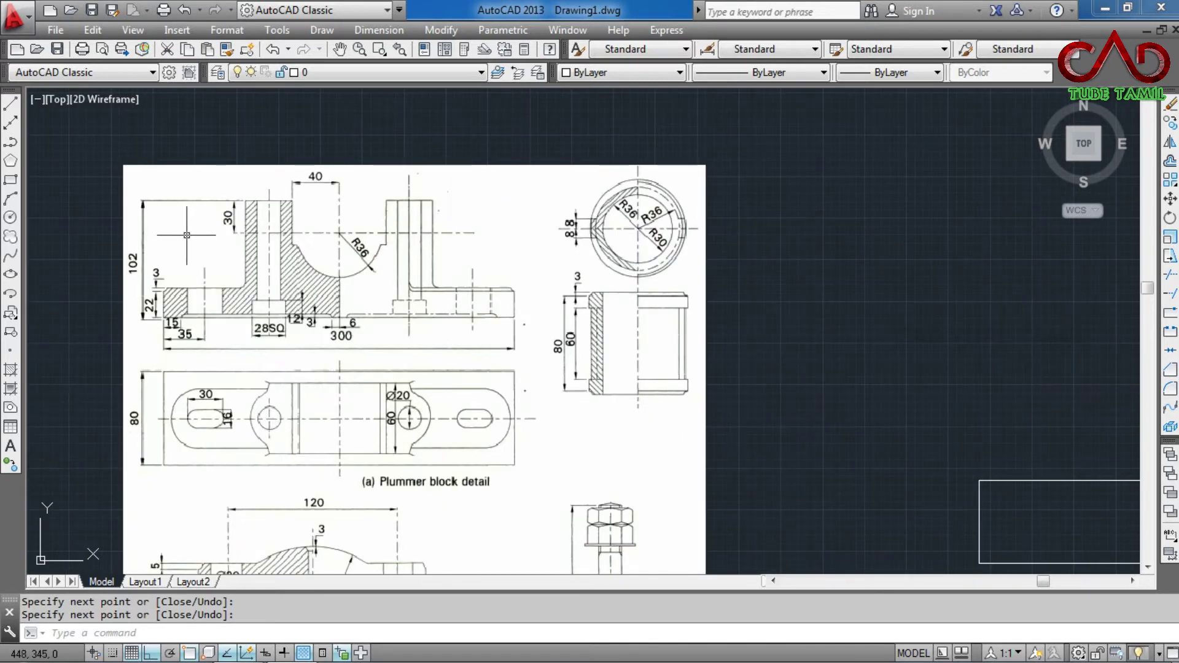
{"action": "scroll", "coordinate": [187, 235], "scroll_direction": "down", "scroll_amount": 2}
{"action": "scroll", "coordinate": [224, 235], "scroll_direction": "up", "scroll_amount": 2}
{"action": "scroll", "coordinate": [225, 235], "scroll_direction": "up", "scroll_amount": 2}
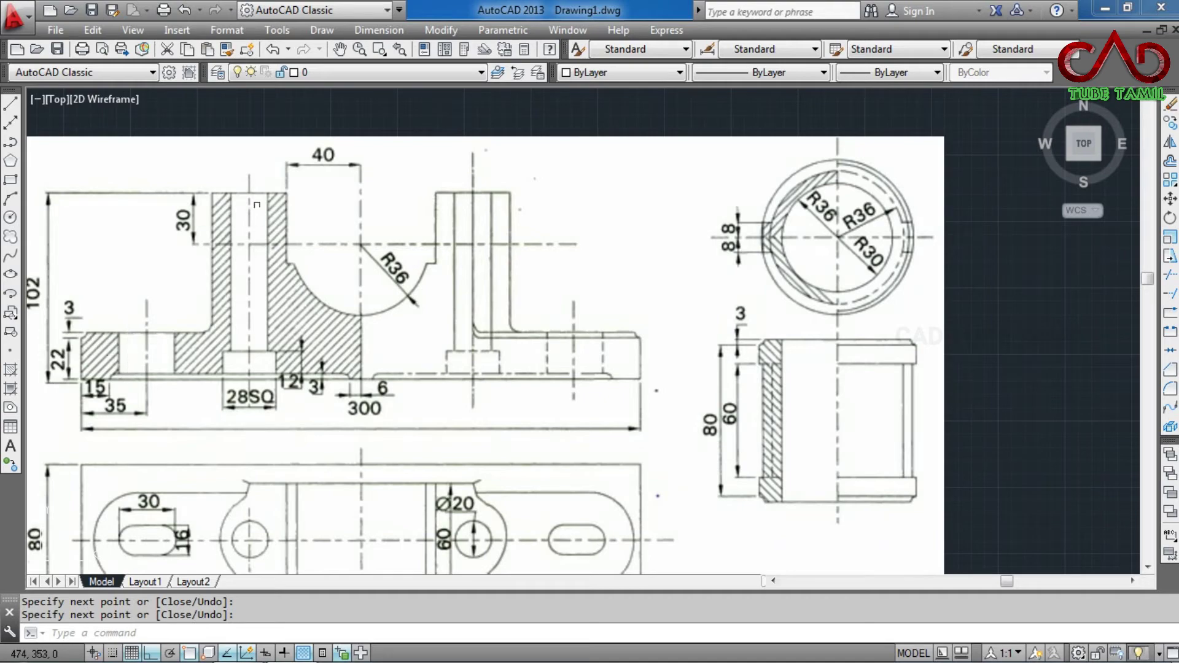
{"action": "left_click", "coordinate": [10, 103]}
{"action": "scroll", "coordinate": [196, 186], "scroll_direction": "up", "scroll_amount": 1}
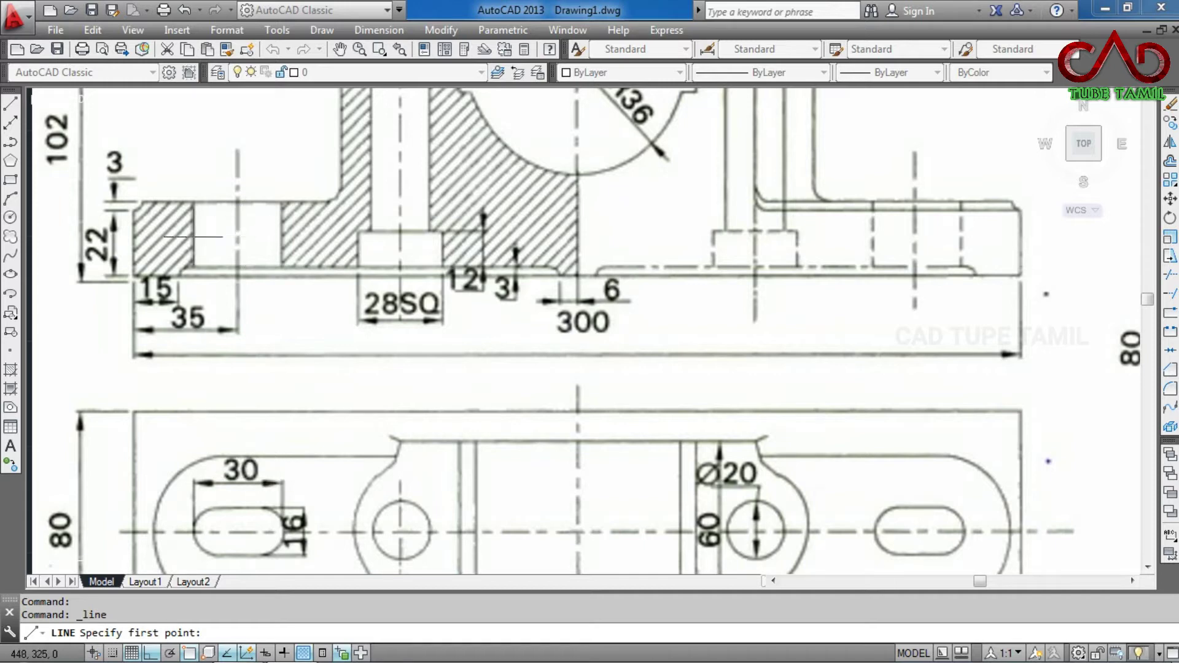
{"action": "scroll", "coordinate": [230, 252], "scroll_direction": "down", "scroll_amount": 3}
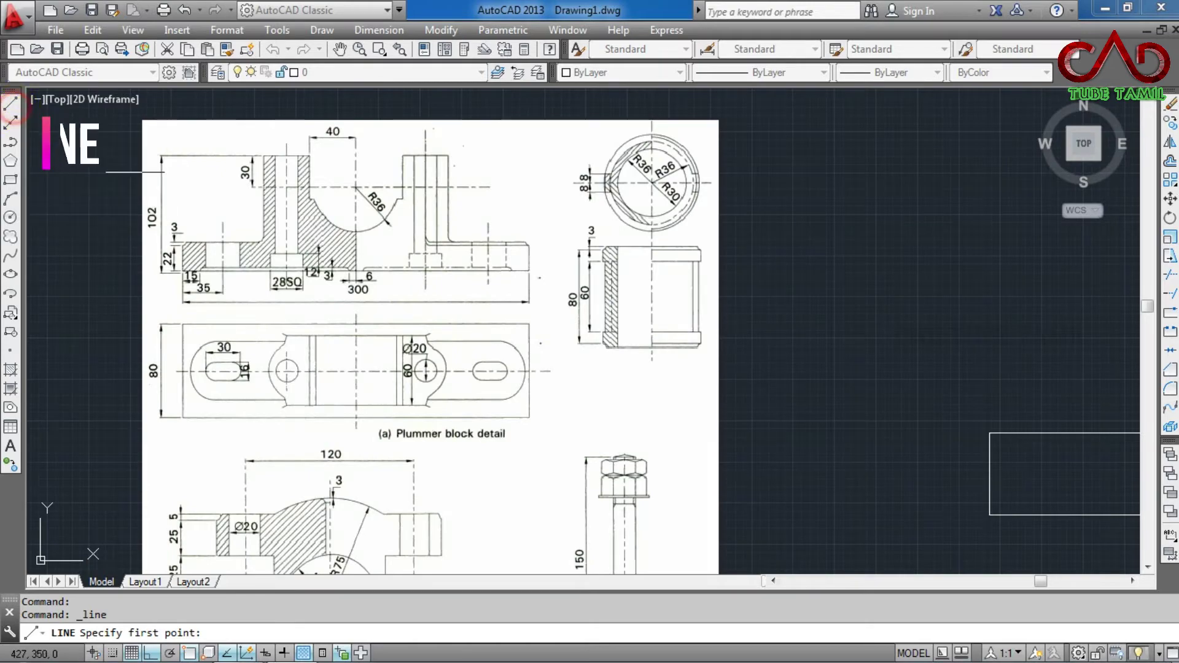
{"action": "scroll", "coordinate": [475, 301], "scroll_direction": "up", "scroll_amount": 2}
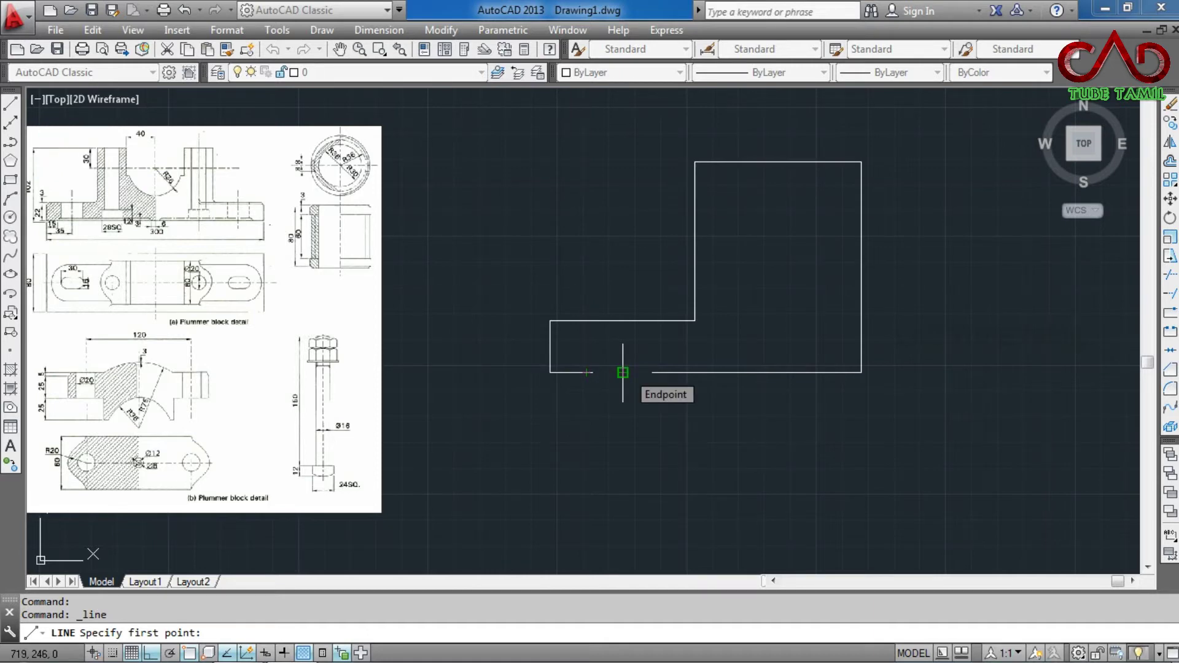
Step: Draw the middle vertical division, undo it, and erase the long horizontal step line
{"action": "left_click", "coordinate": [623, 372]}
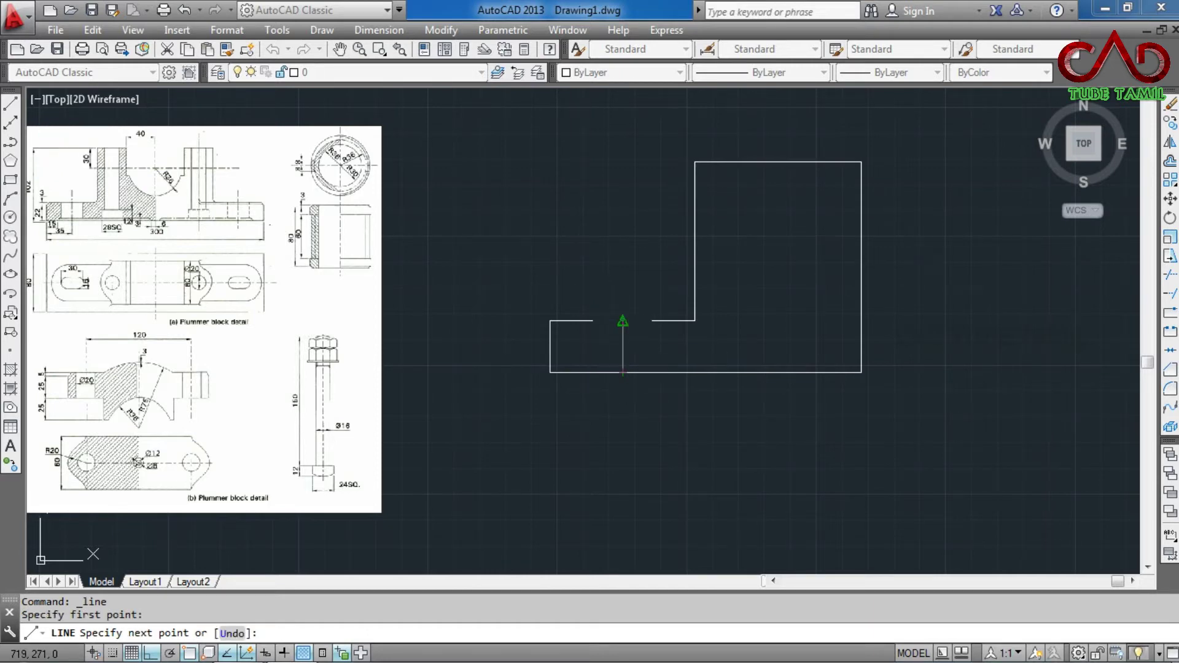
{"action": "left_click", "coordinate": [623, 321]}
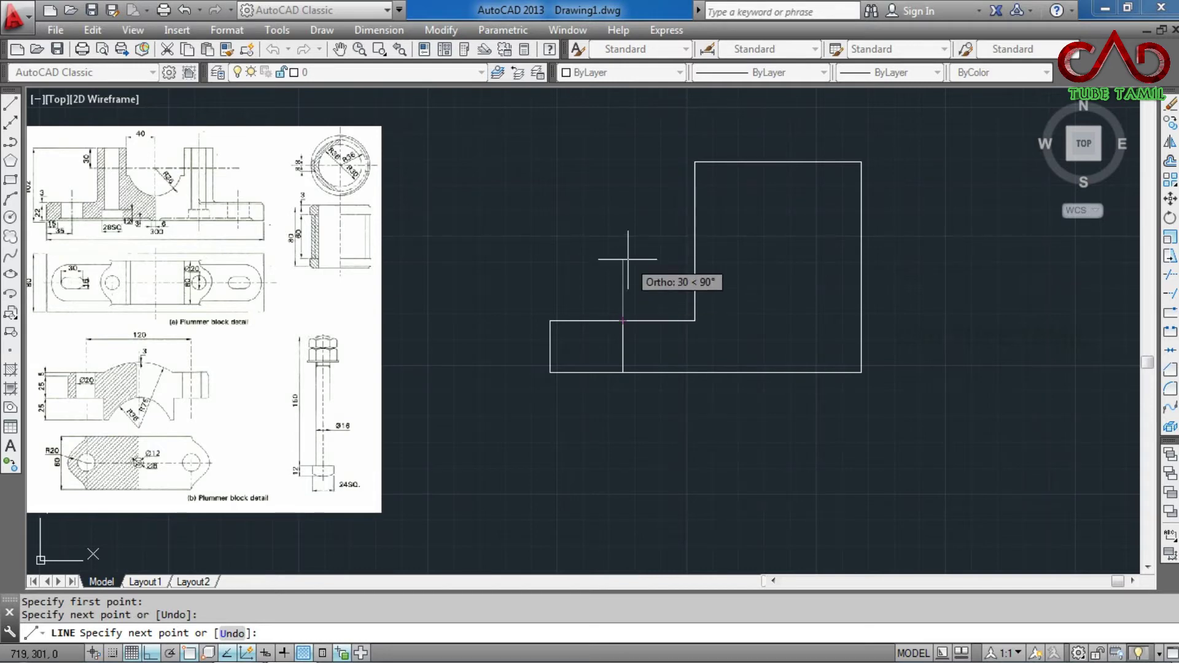
{"action": "key", "text": "Escape"}
{"action": "key", "text": "ctrl+z"}
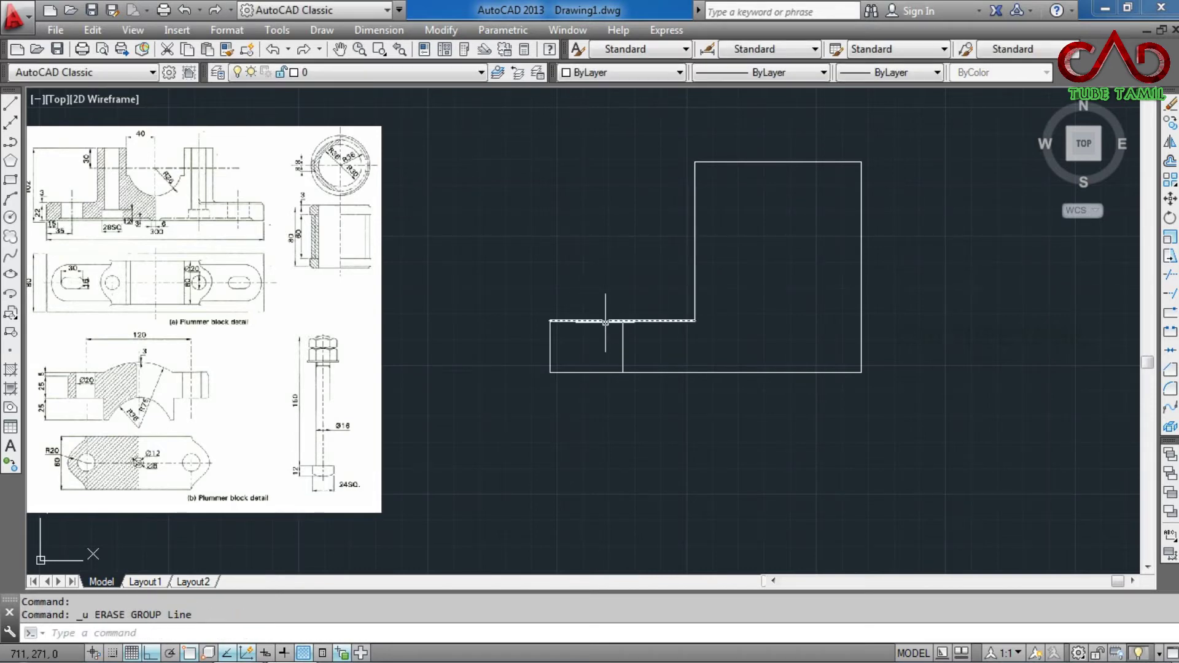
{"action": "left_click", "coordinate": [606, 321]}
{"action": "key", "text": "Delete"}
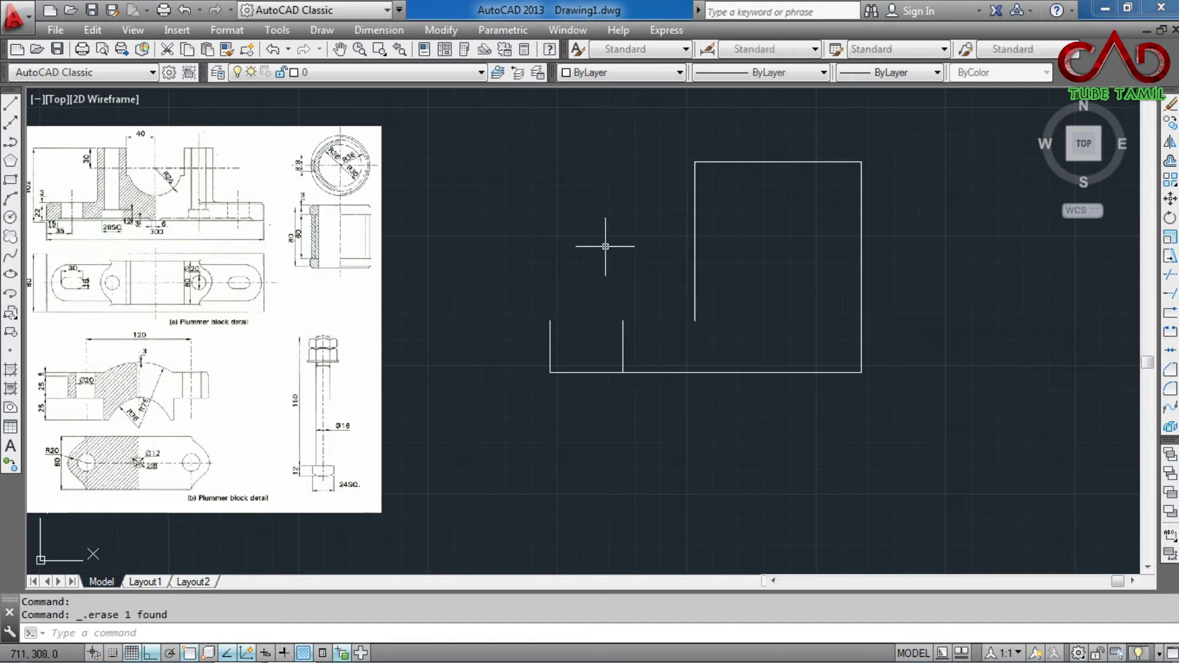
Step: Draw 15-unit lines left and right from the middle vertical's top, forming a T
{"action": "left_click", "coordinate": [9, 112]}
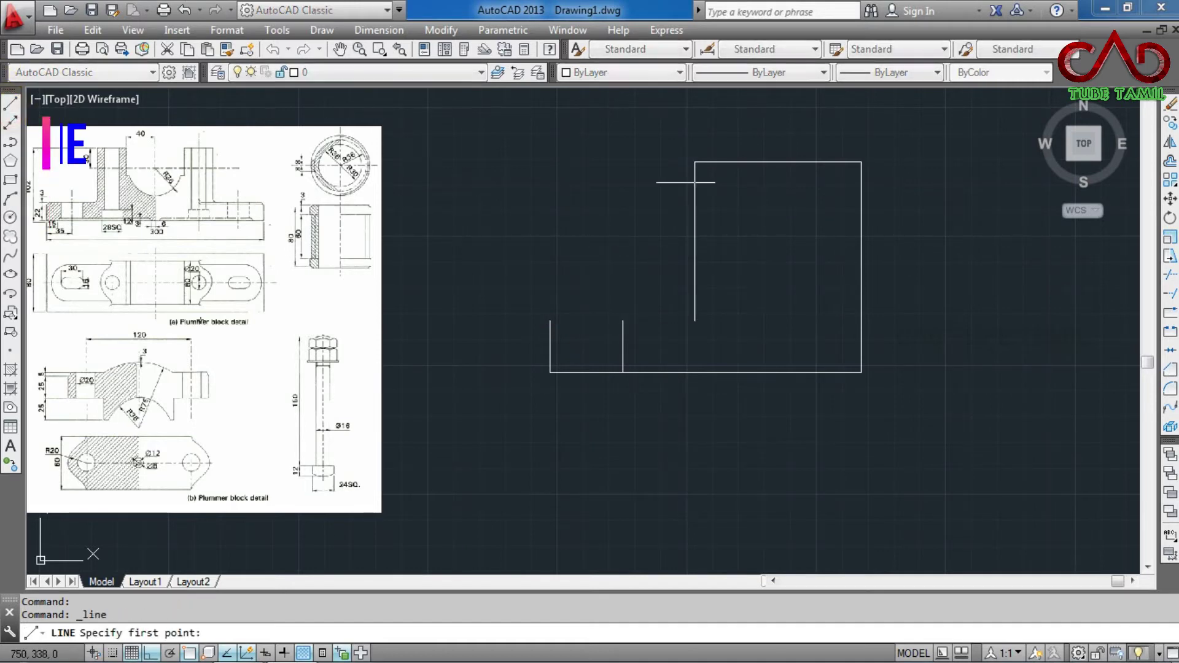
{"action": "left_click", "coordinate": [623, 320]}
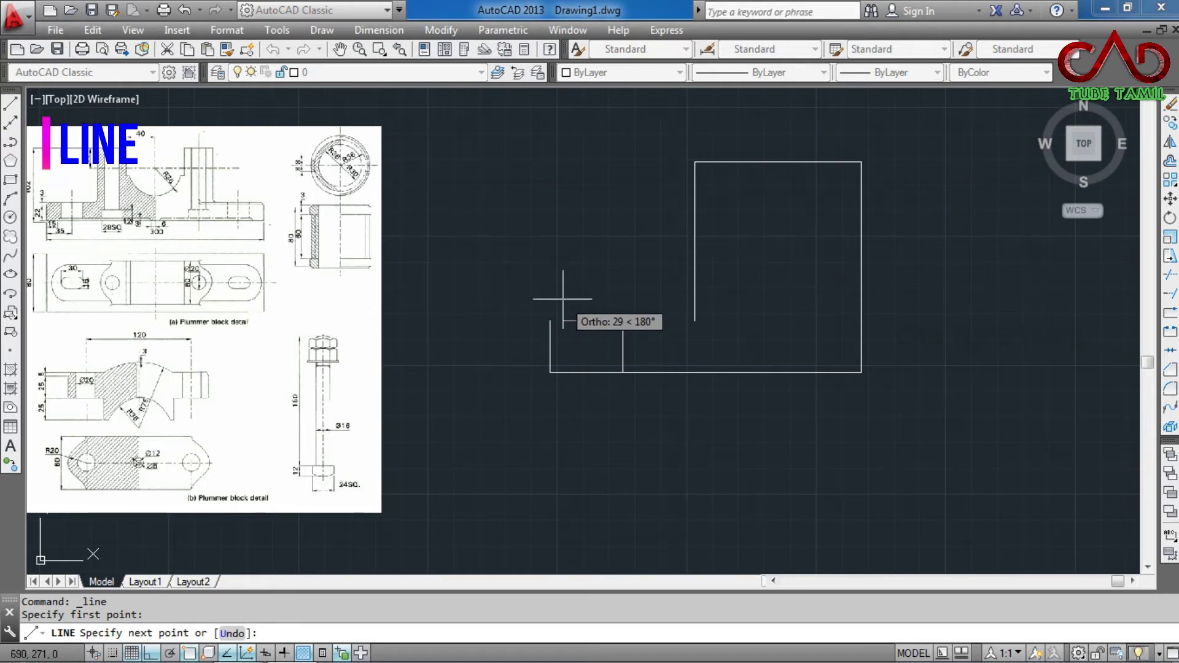
{"action": "type", "text": "15"}
{"action": "key", "text": "Return"}
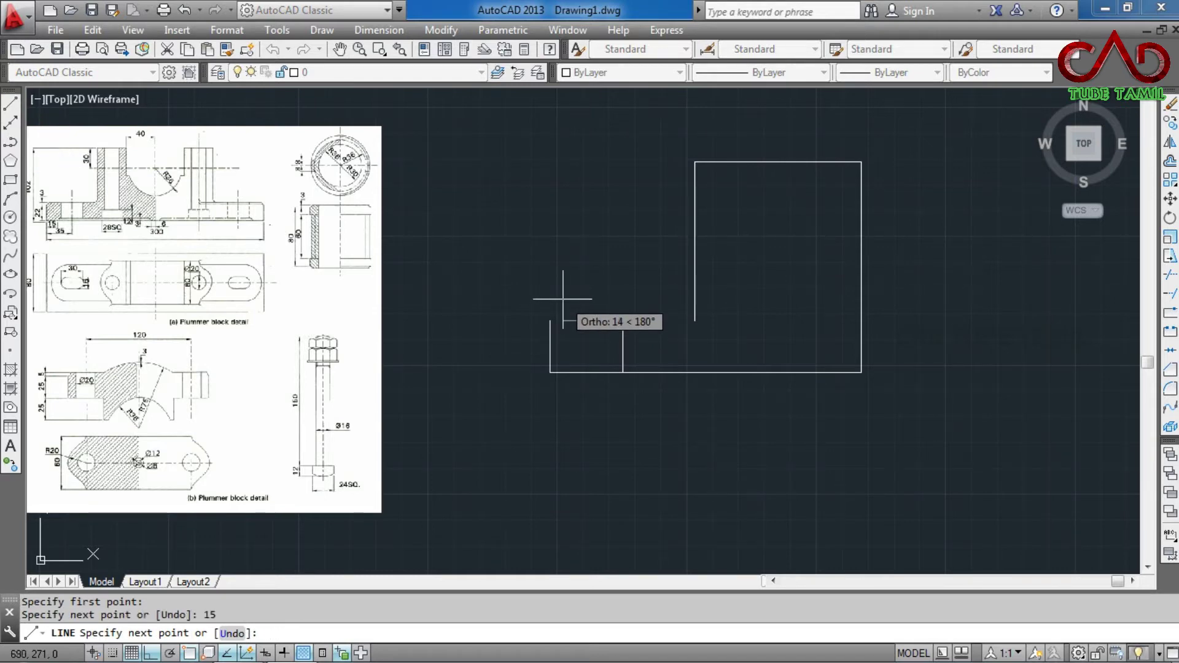
{"action": "key", "text": "Escape"}
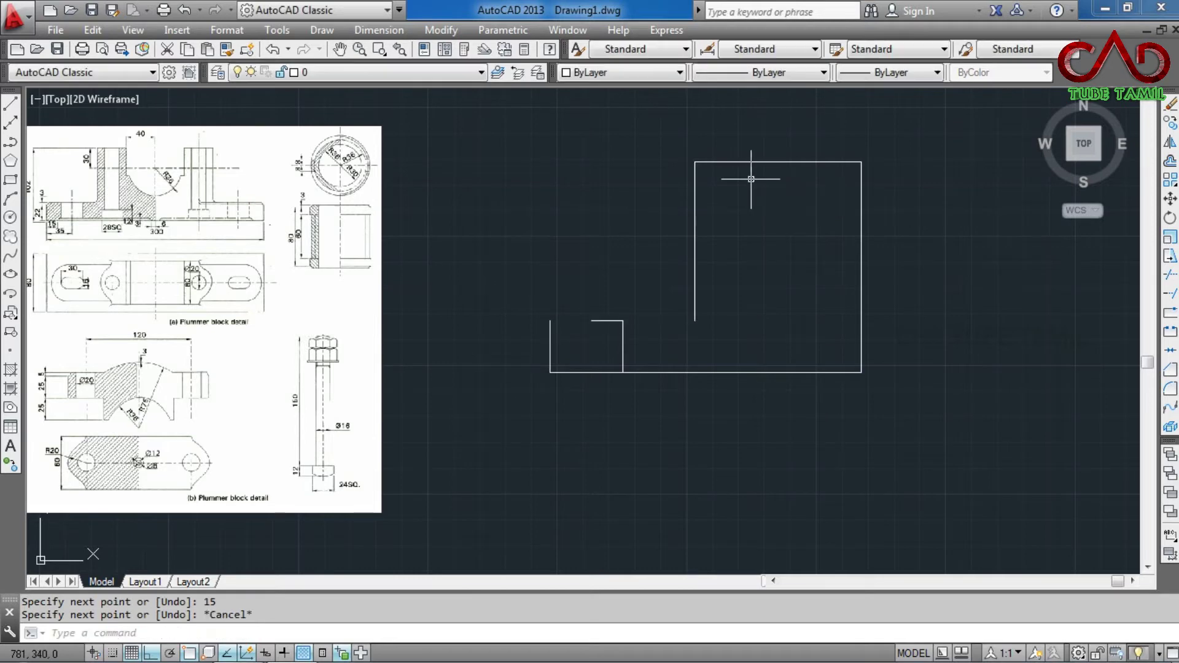
{"action": "key", "text": "Return"}
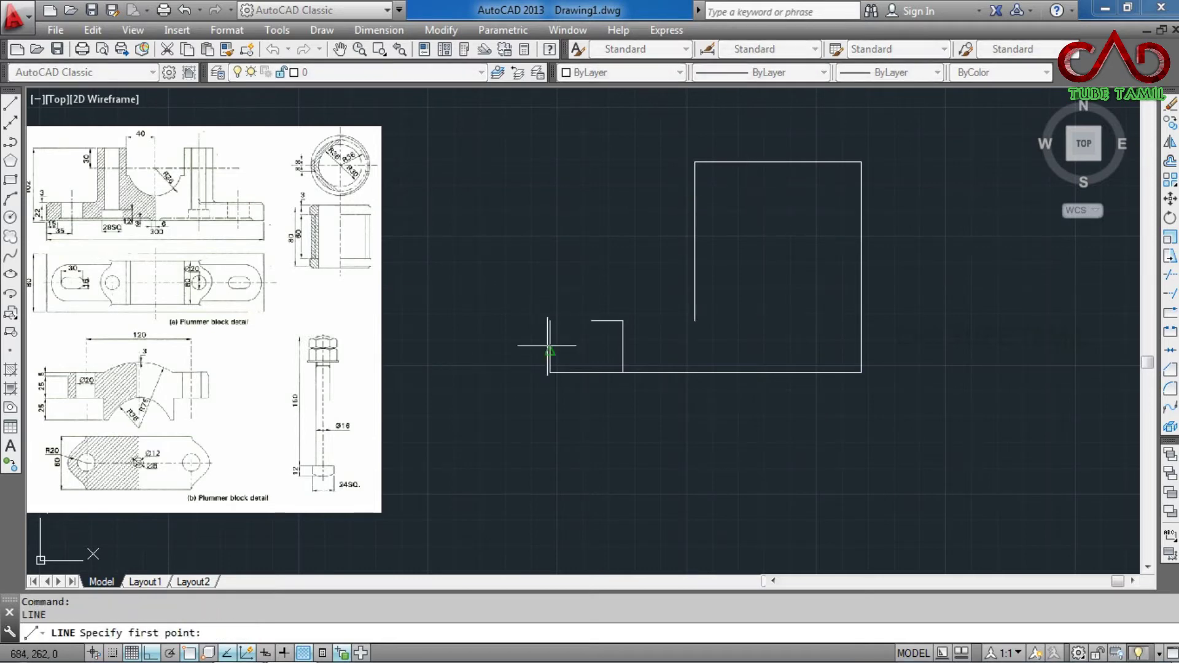
{"action": "left_click", "coordinate": [592, 320]}
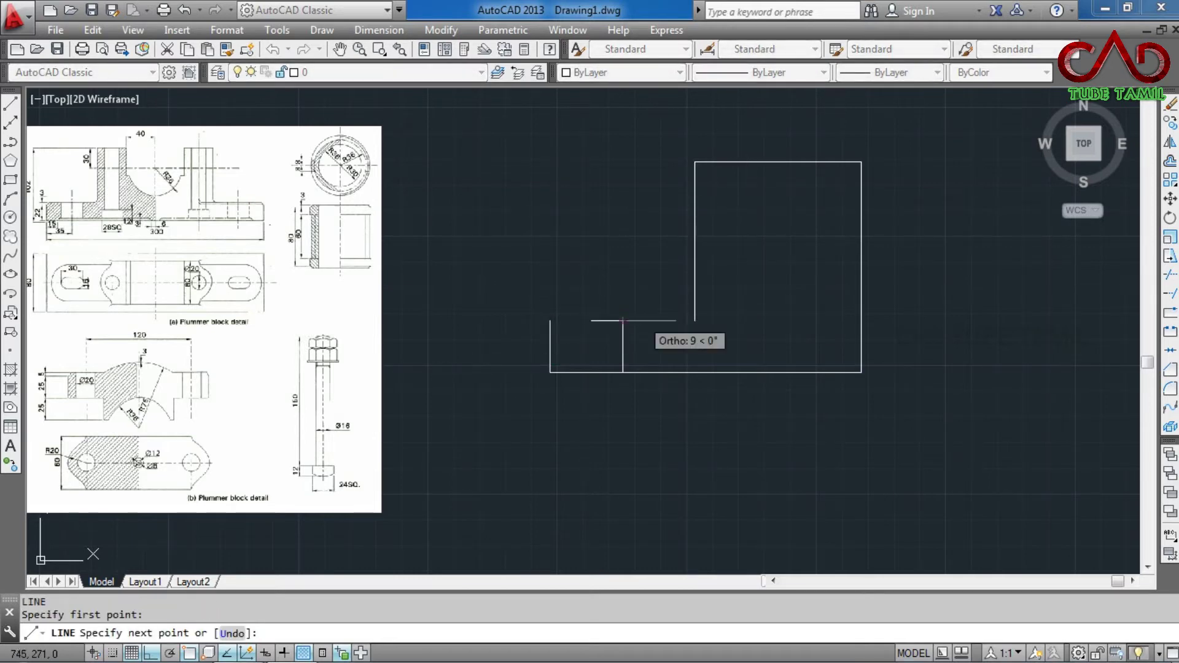
{"action": "type", "text": "15"}
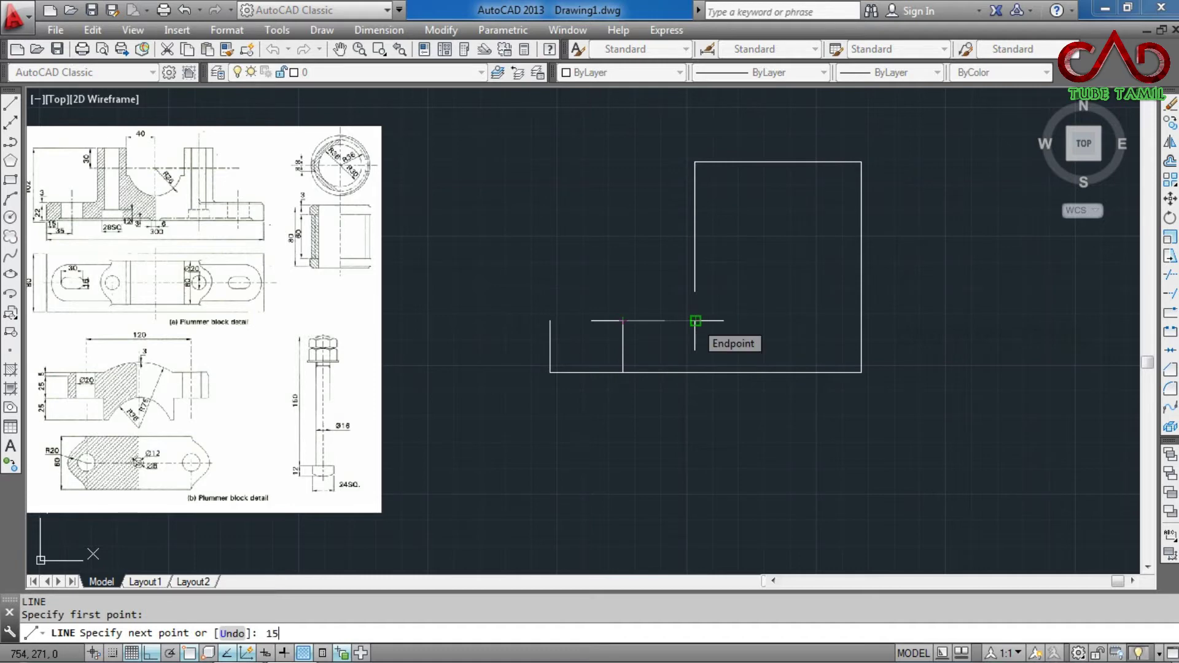
{"action": "key", "text": "Return"}
{"action": "key", "text": "Escape"}
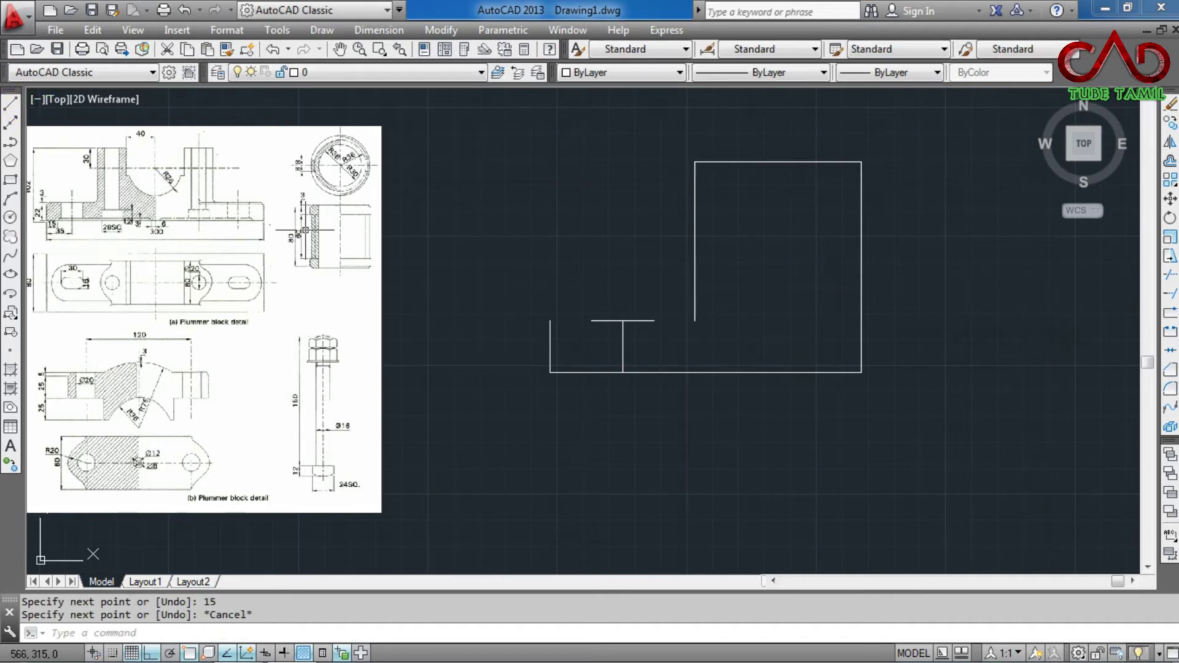
Step: Draw verticals from both ends of the short line down to the base
{"action": "scroll", "coordinate": [28, 175], "scroll_direction": "up", "scroll_amount": 2}
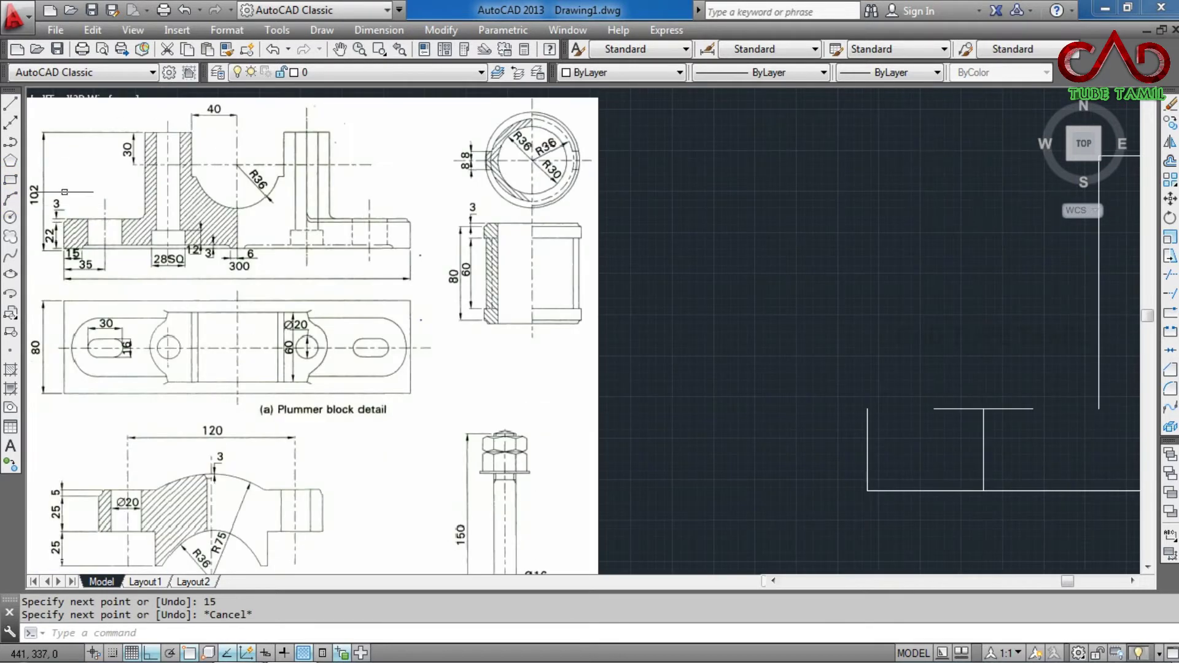
{"action": "left_click", "coordinate": [11, 104]}
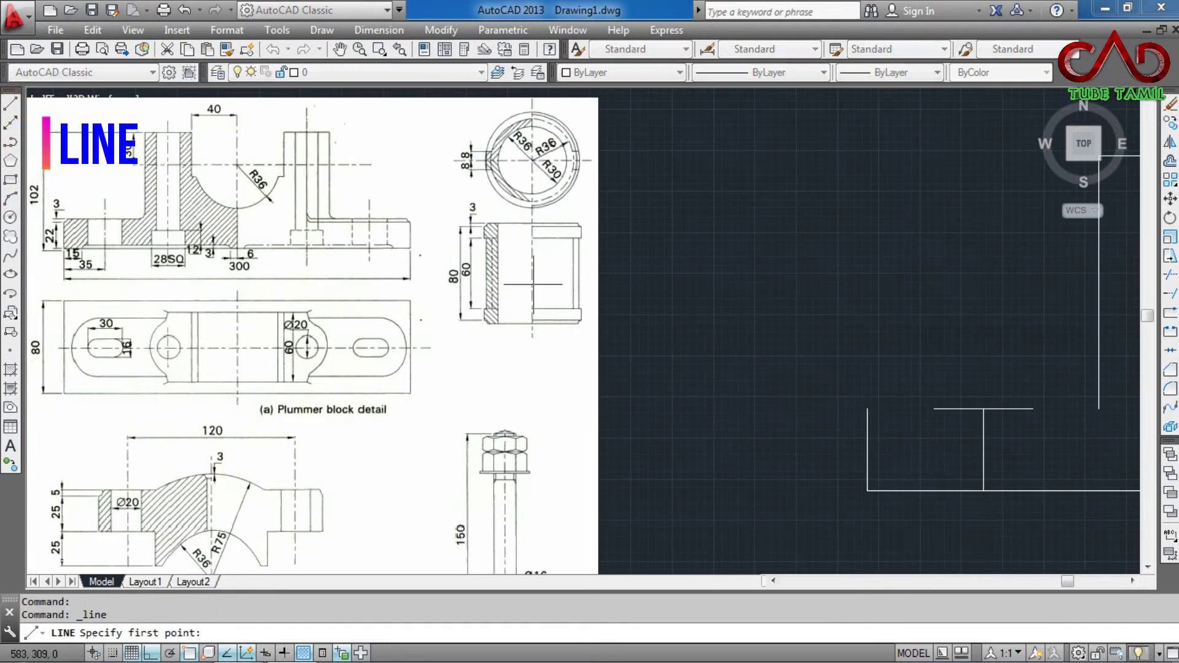
{"action": "scroll", "coordinate": [533, 284], "scroll_direction": "down", "scroll_amount": 2}
{"action": "scroll", "coordinate": [779, 363], "scroll_direction": "up", "scroll_amount": 2}
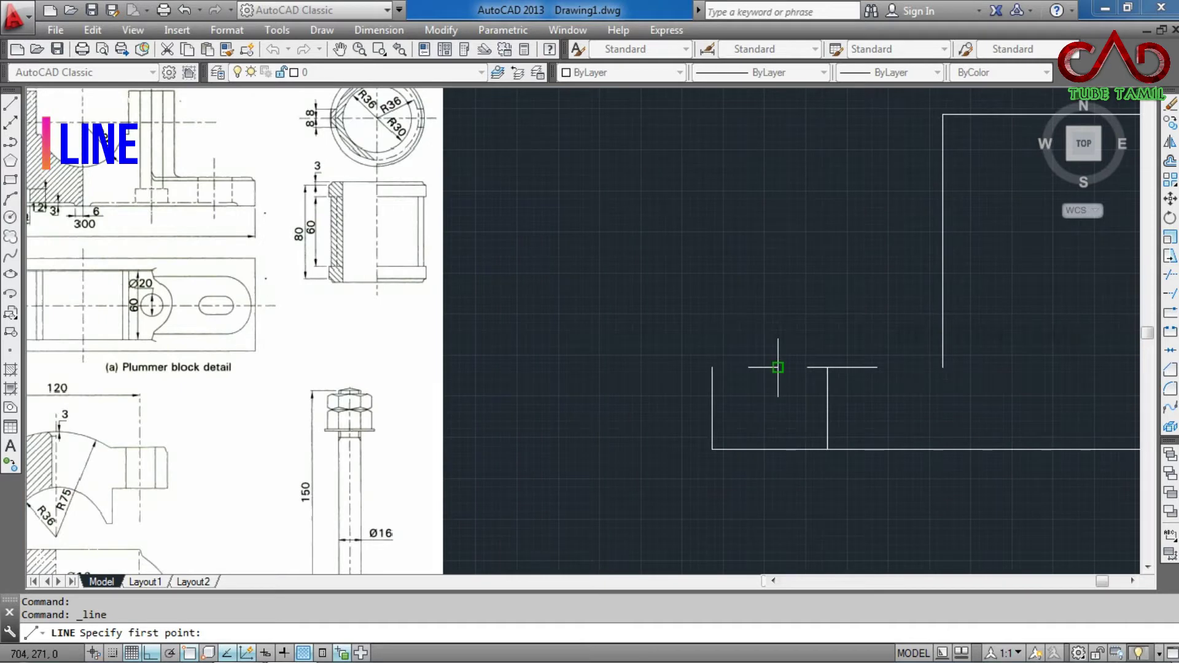
{"action": "left_click", "coordinate": [778, 368]}
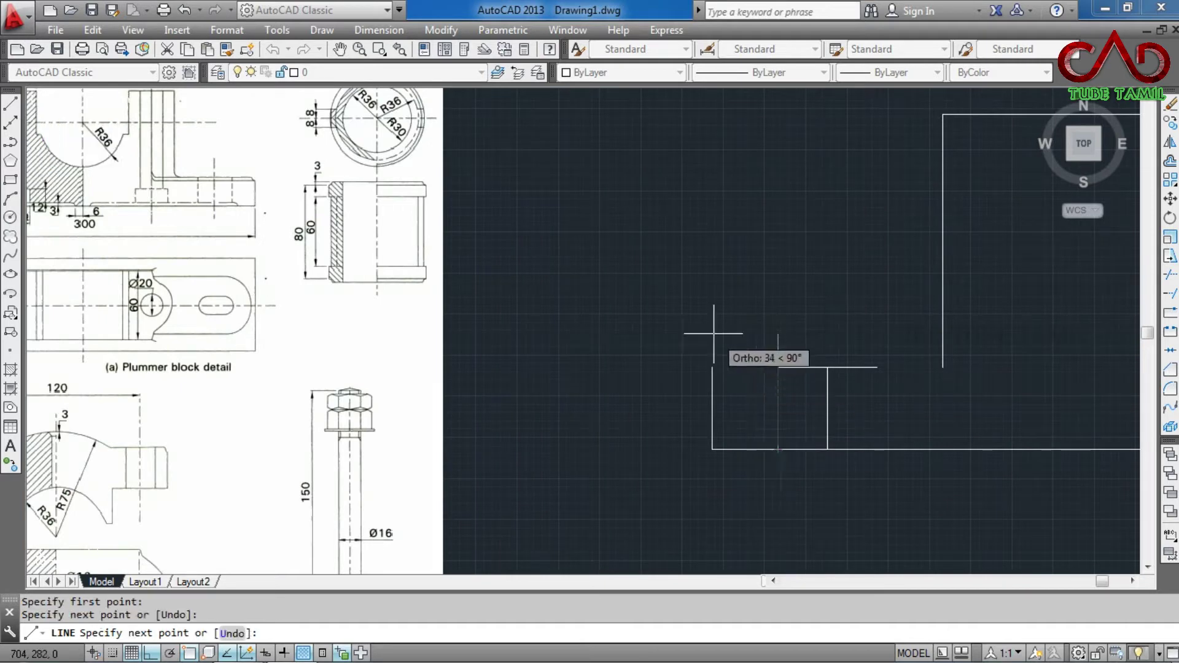
{"action": "key", "text": "Return"}
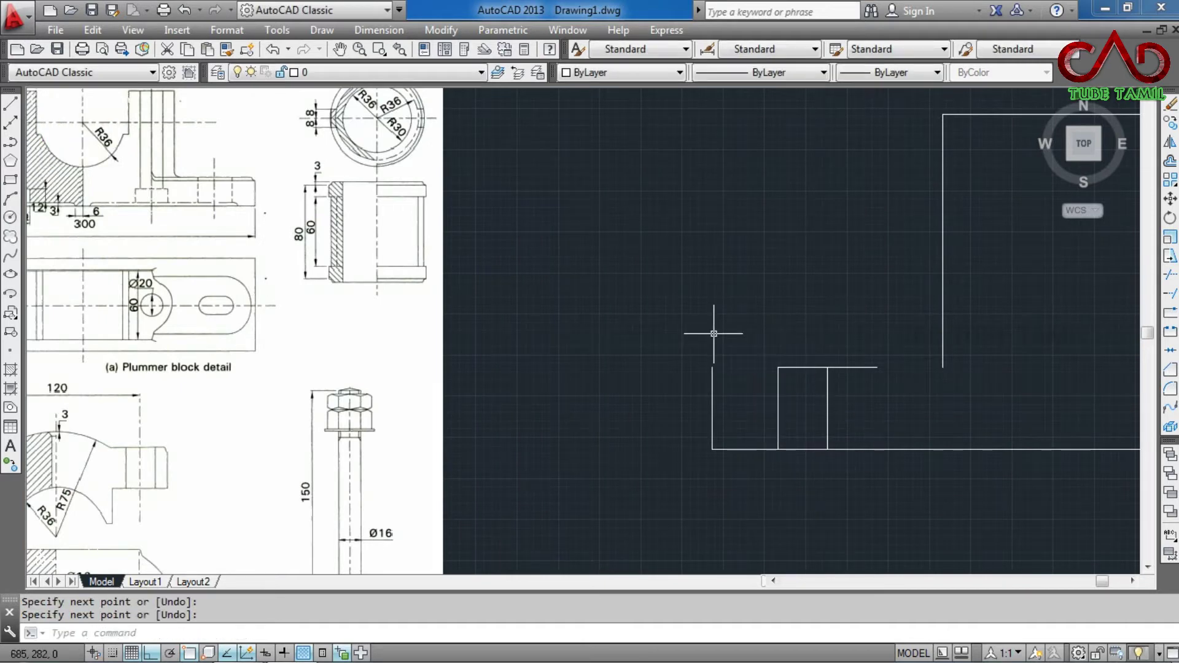
{"action": "key", "text": "Return"}
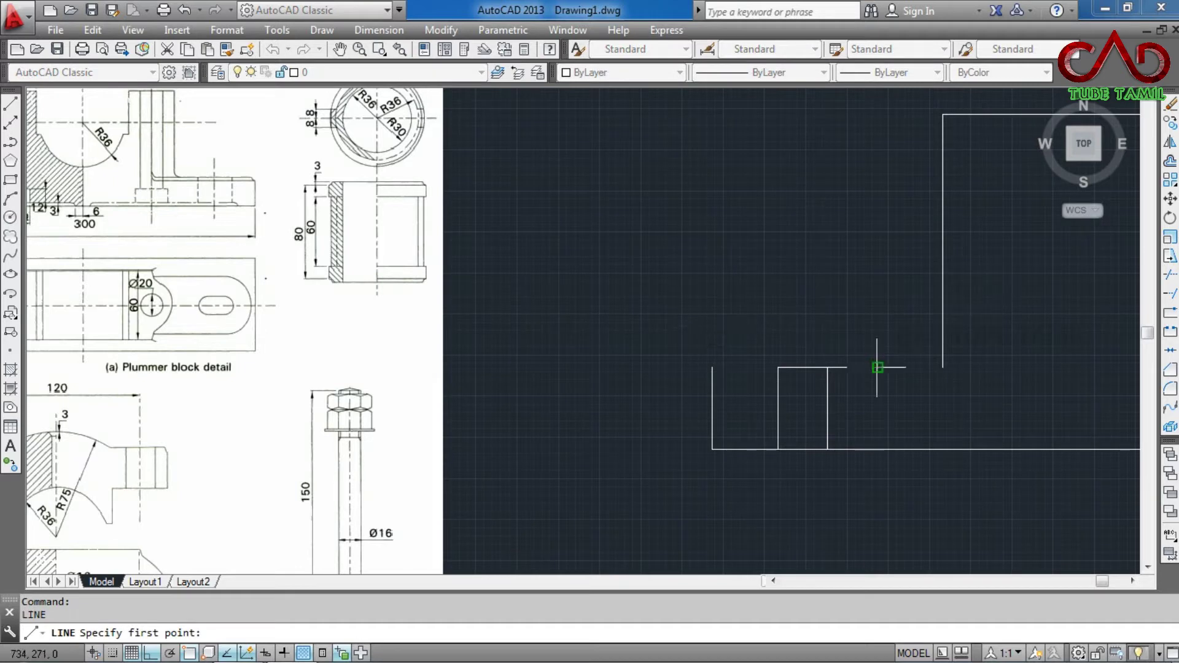
{"action": "left_click", "coordinate": [878, 367]}
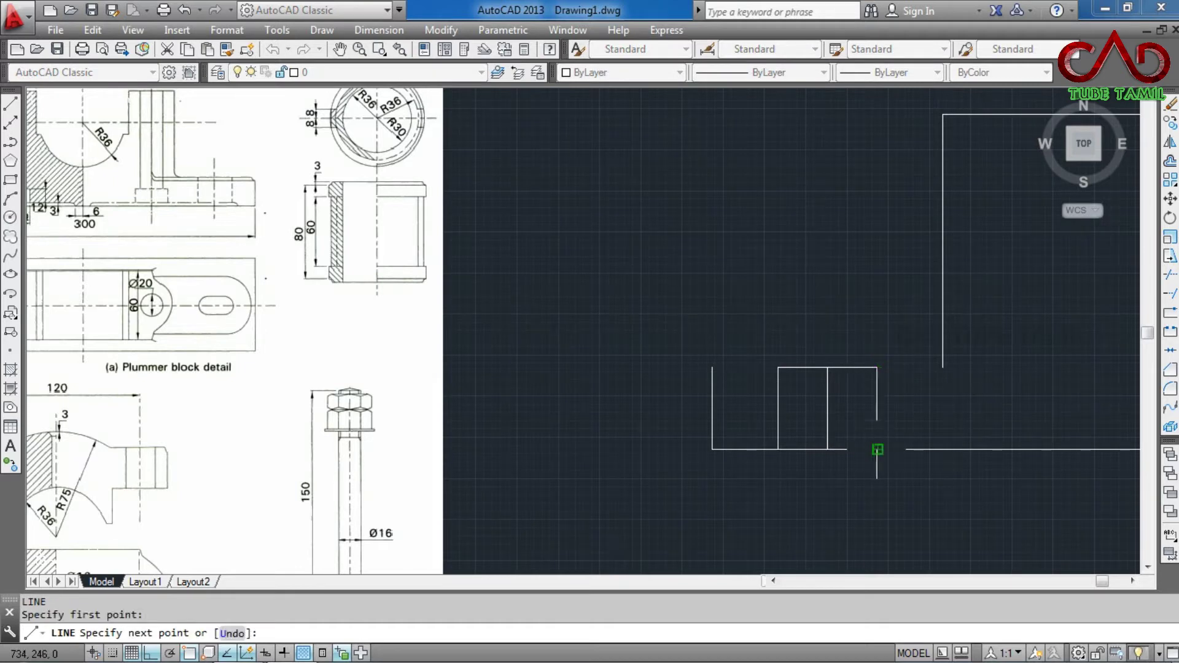
{"action": "left_click", "coordinate": [878, 449]}
{"action": "key", "text": "Escape"}
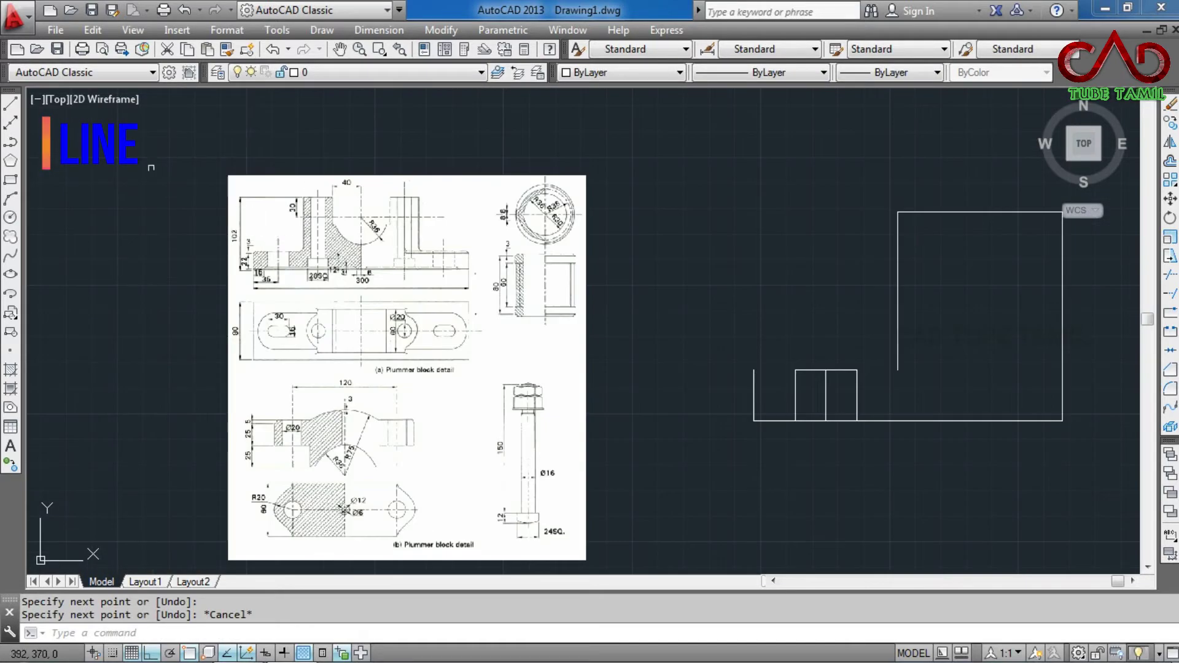
Step: Redraw the leftmost box's top edge between its top corners
{"action": "left_click", "coordinate": [10, 103]}
{"action": "scroll", "coordinate": [764, 322], "scroll_direction": "up", "scroll_amount": 4}
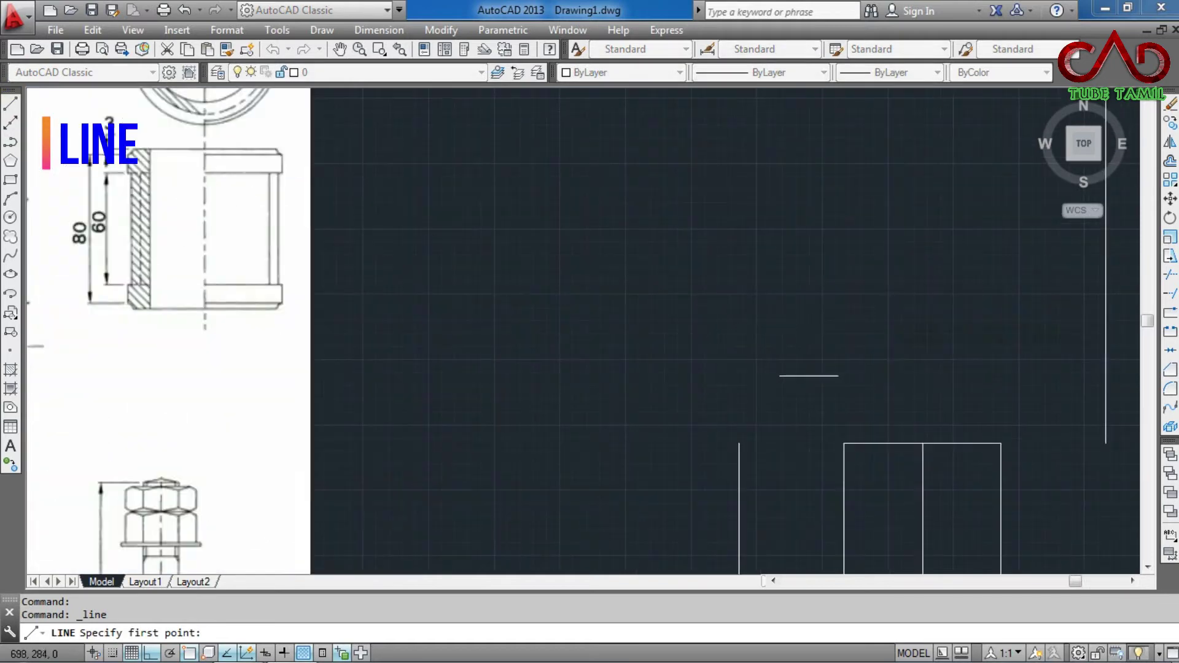
{"action": "left_click", "coordinate": [844, 443]}
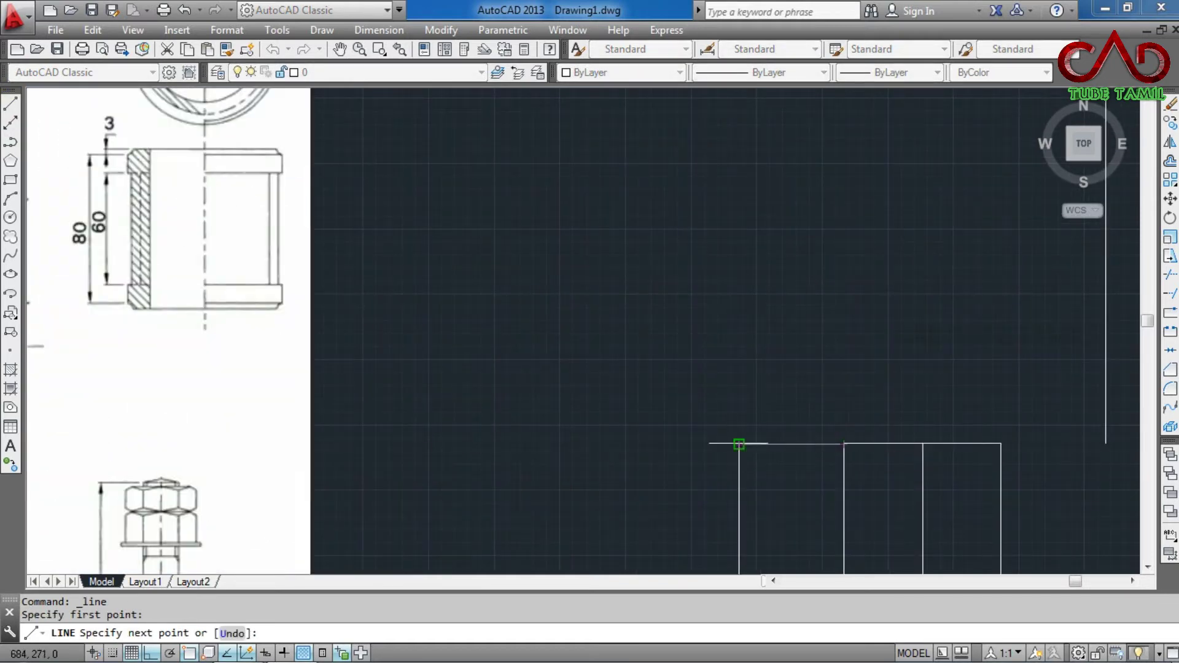
{"action": "left_click", "coordinate": [740, 443]}
{"action": "key", "text": "Escape"}
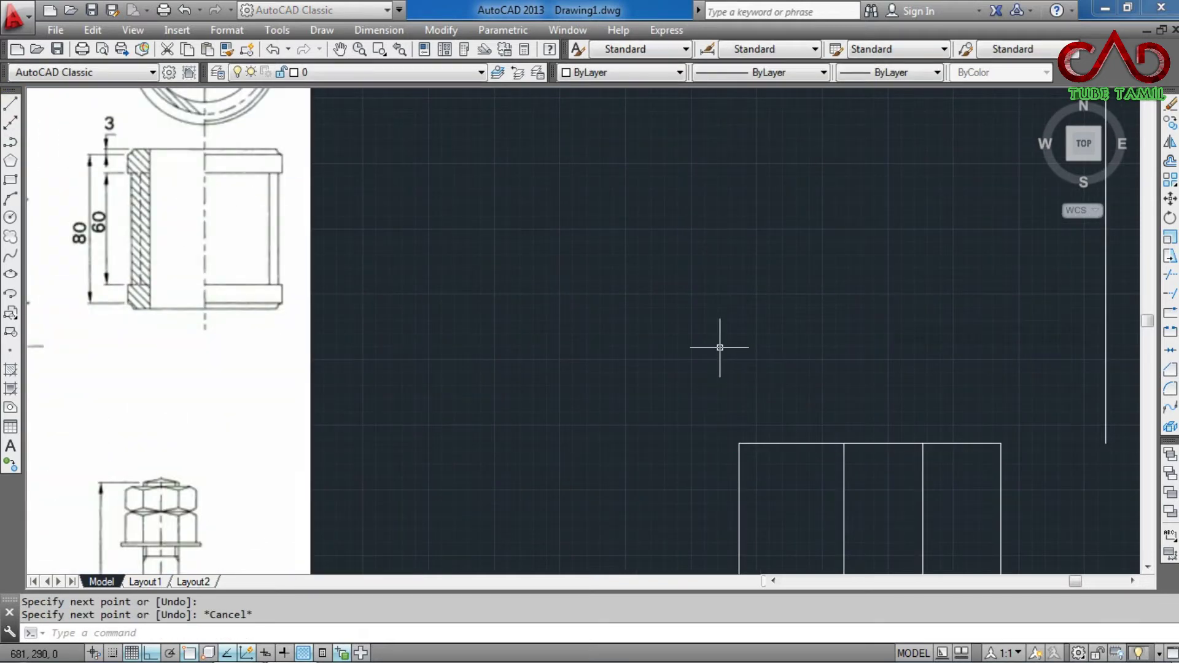
{"action": "scroll", "coordinate": [695, 332], "scroll_direction": "down", "scroll_amount": 6}
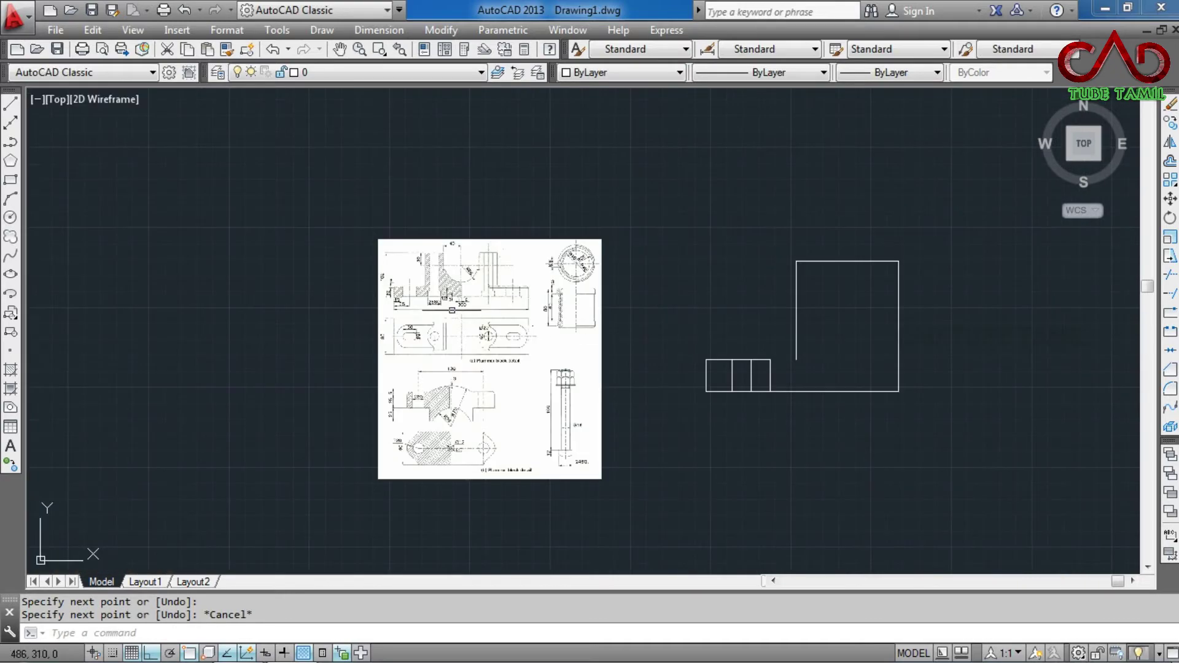
Step: Draw a horizontal line from the step boxes' top-right corner to the tall block's edge
{"action": "scroll", "coordinate": [452, 311], "scroll_direction": "up", "scroll_amount": 1}
{"action": "scroll", "coordinate": [452, 310], "scroll_direction": "up", "scroll_amount": 3}
{"action": "scroll", "coordinate": [383, 253], "scroll_direction": "up", "scroll_amount": 2}
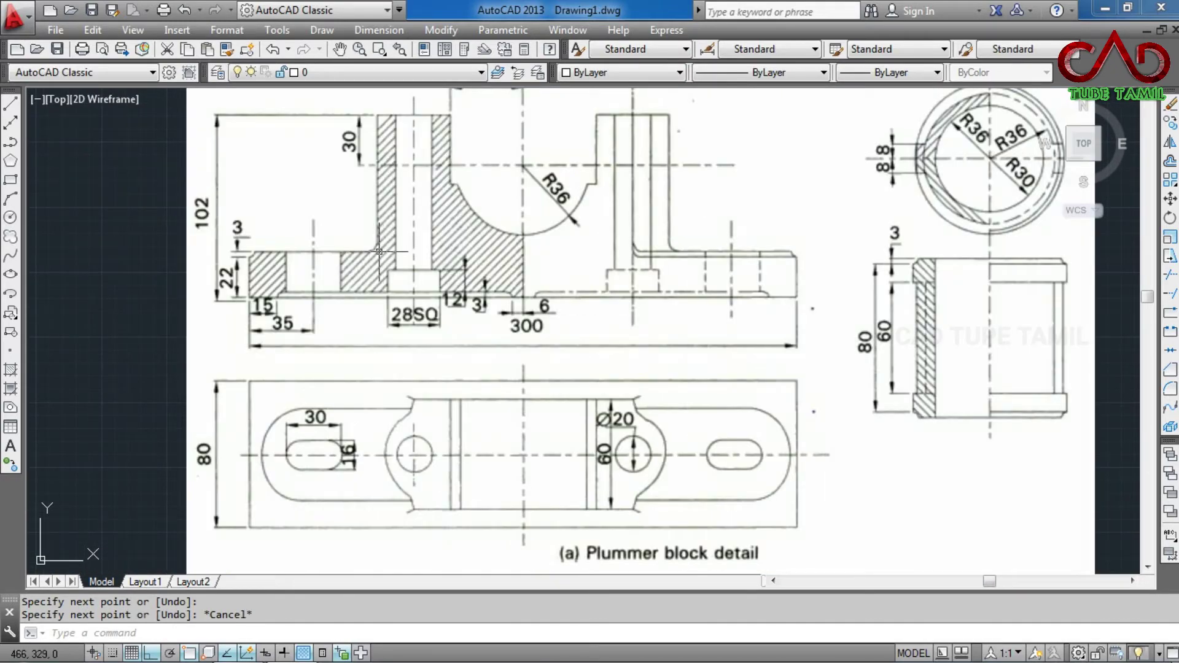
{"action": "scroll", "coordinate": [362, 245], "scroll_direction": "down", "scroll_amount": 6}
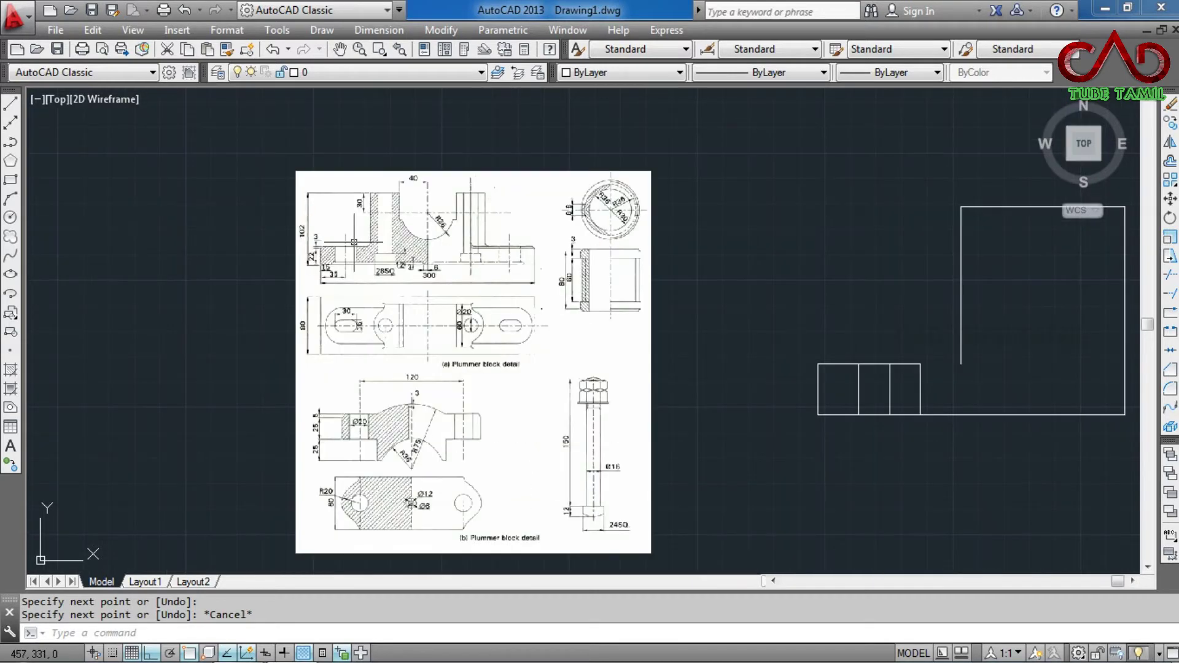
{"action": "scroll", "coordinate": [359, 243], "scroll_direction": "down", "scroll_amount": 2}
{"action": "left_click", "coordinate": [15, 105]}
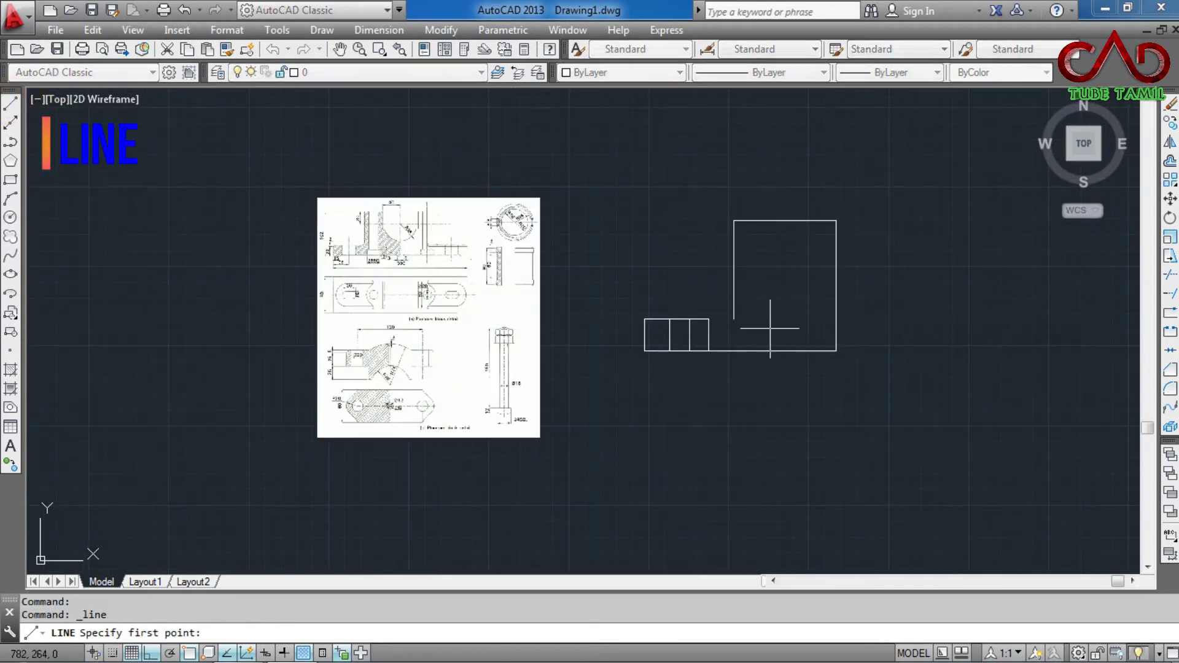
{"action": "scroll", "coordinate": [748, 315], "scroll_direction": "up", "scroll_amount": 6}
{"action": "left_click", "coordinate": [592, 330]}
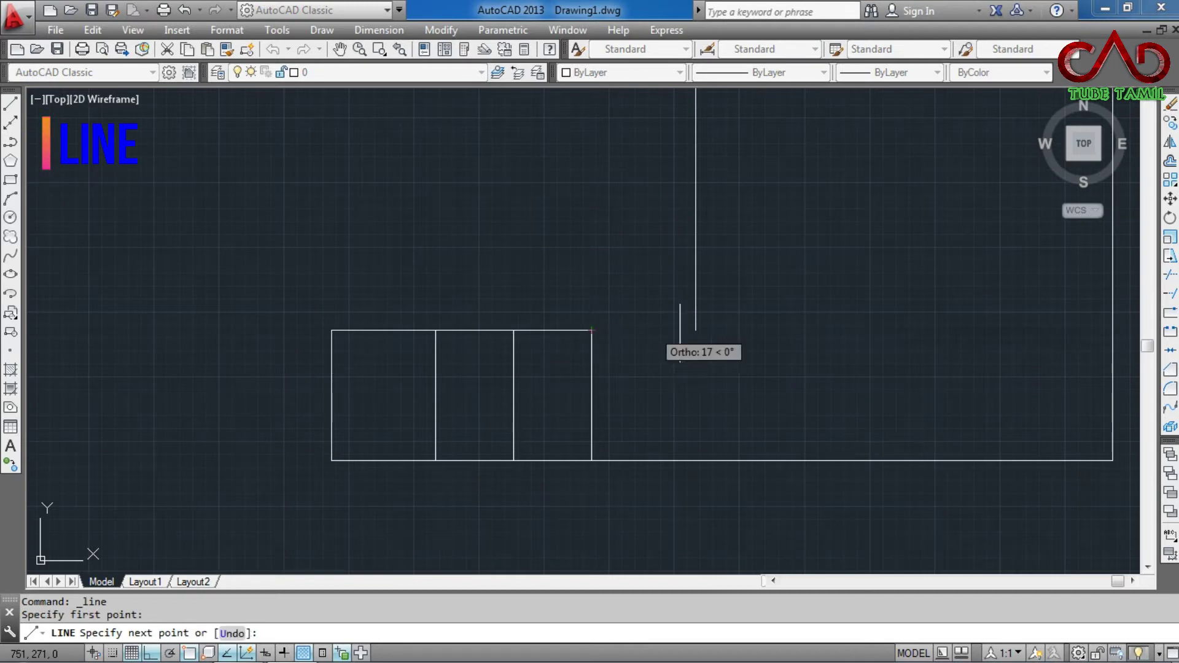
{"action": "left_click", "coordinate": [696, 330]}
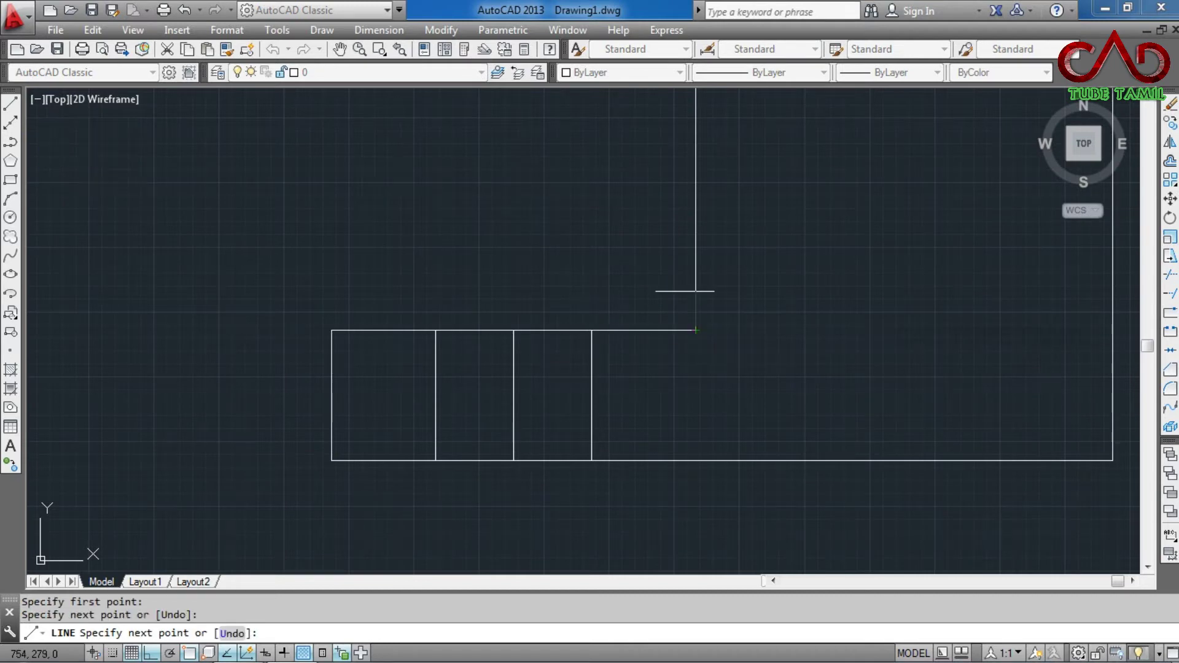
{"action": "key", "text": "Escape"}
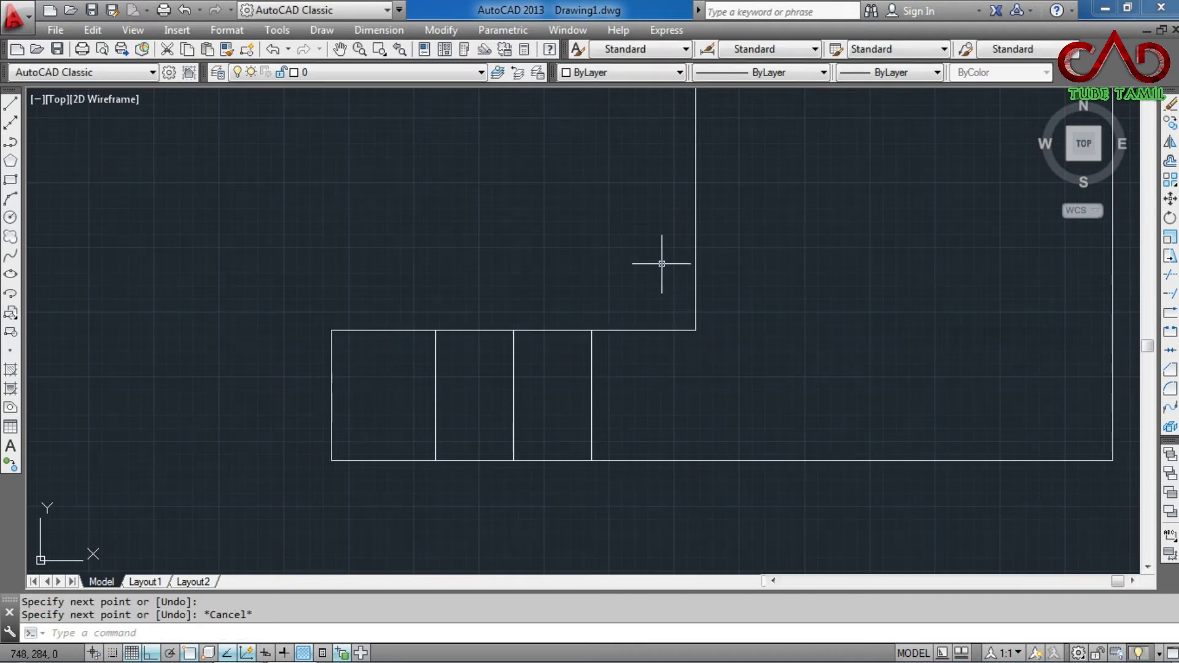
{"action": "scroll", "coordinate": [661, 264], "scroll_direction": "down", "scroll_amount": 5}
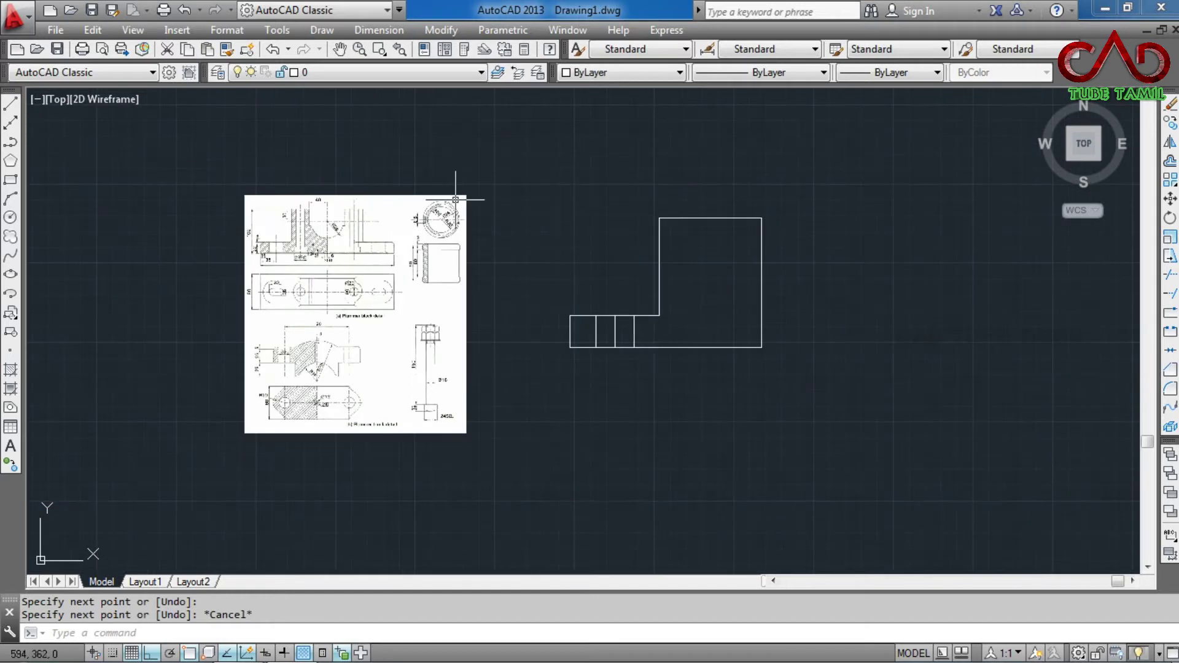
{"action": "scroll", "coordinate": [624, 258], "scroll_direction": "up", "scroll_amount": 2}
{"action": "scroll", "coordinate": [663, 289], "scroll_direction": "down", "scroll_amount": 2}
{"action": "scroll", "coordinate": [268, 233], "scroll_direction": "up", "scroll_amount": 2}
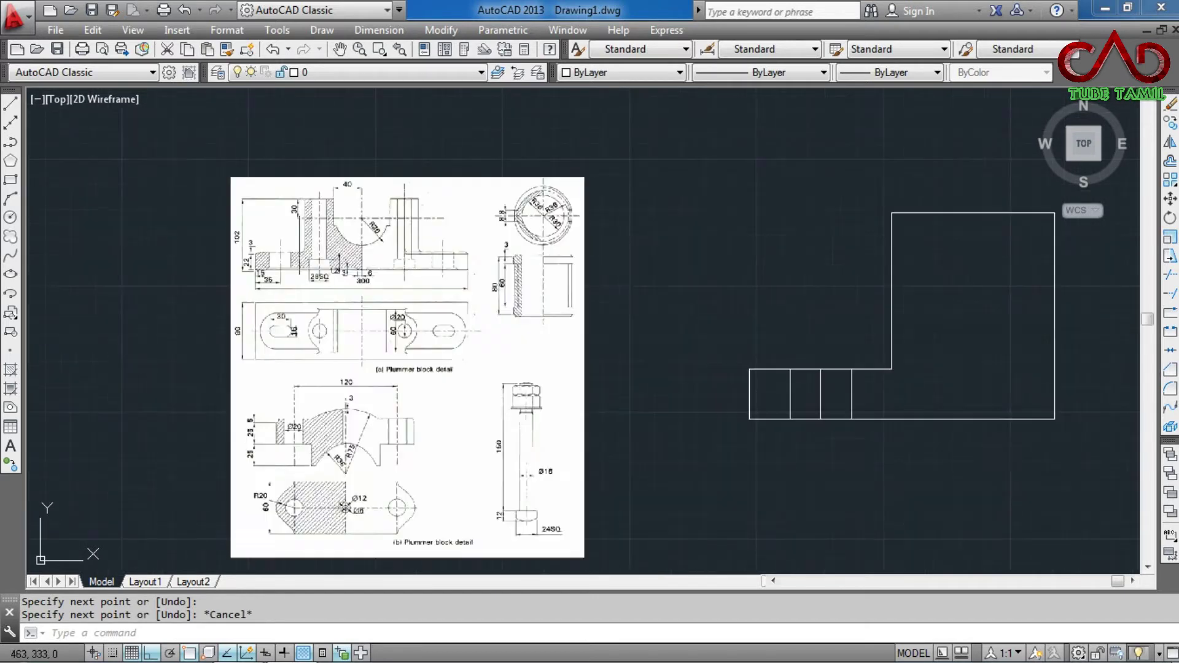
{"action": "scroll", "coordinate": [296, 261], "scroll_direction": "up", "scroll_amount": 2}
{"action": "scroll", "coordinate": [272, 269], "scroll_direction": "up", "scroll_amount": 2}
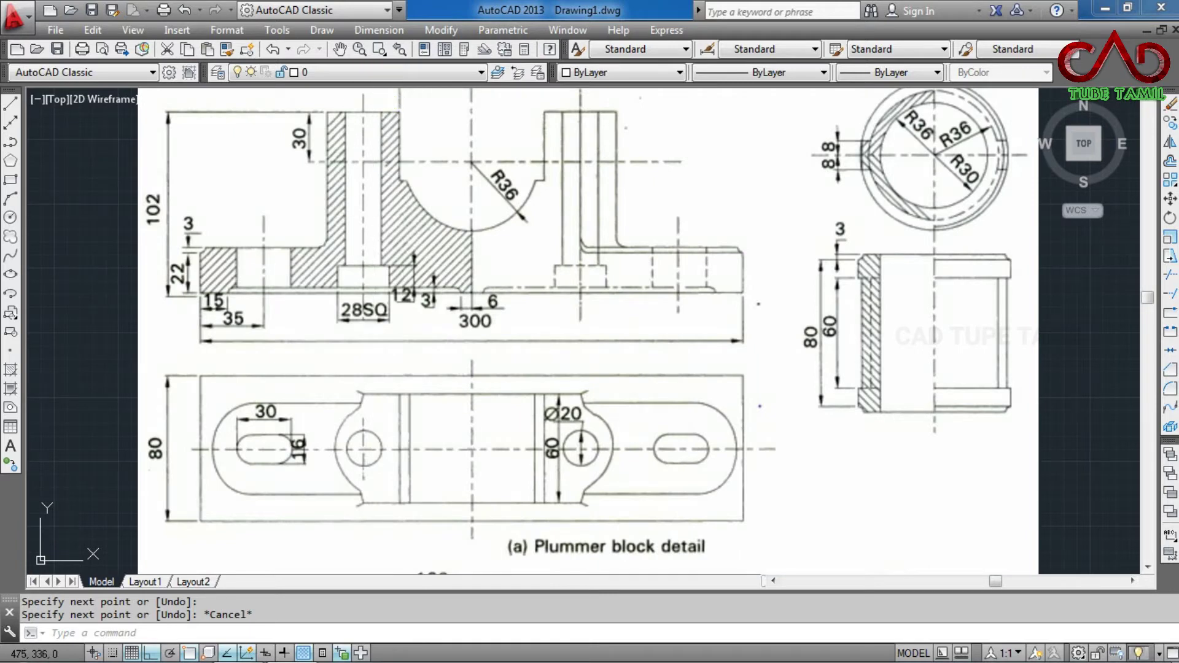
{"action": "scroll", "coordinate": [375, 271], "scroll_direction": "up", "scroll_amount": 2}
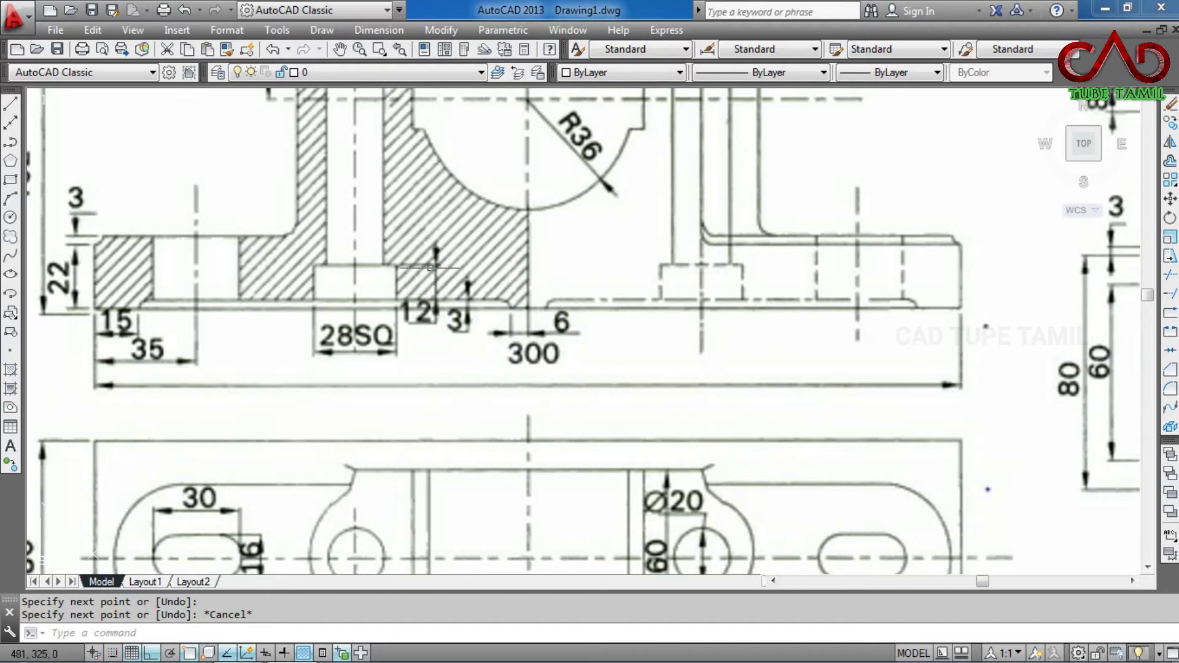
{"action": "scroll", "coordinate": [280, 300], "scroll_direction": "up", "scroll_amount": 2}
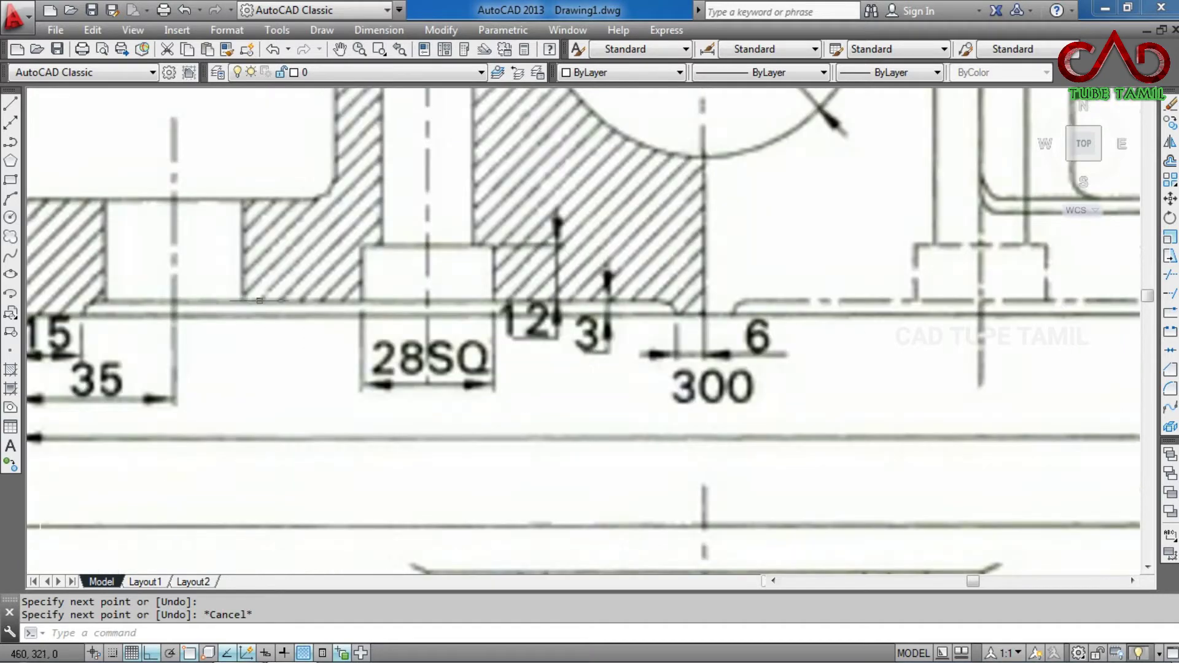
{"action": "scroll", "coordinate": [280, 301], "scroll_direction": "up", "scroll_amount": 2}
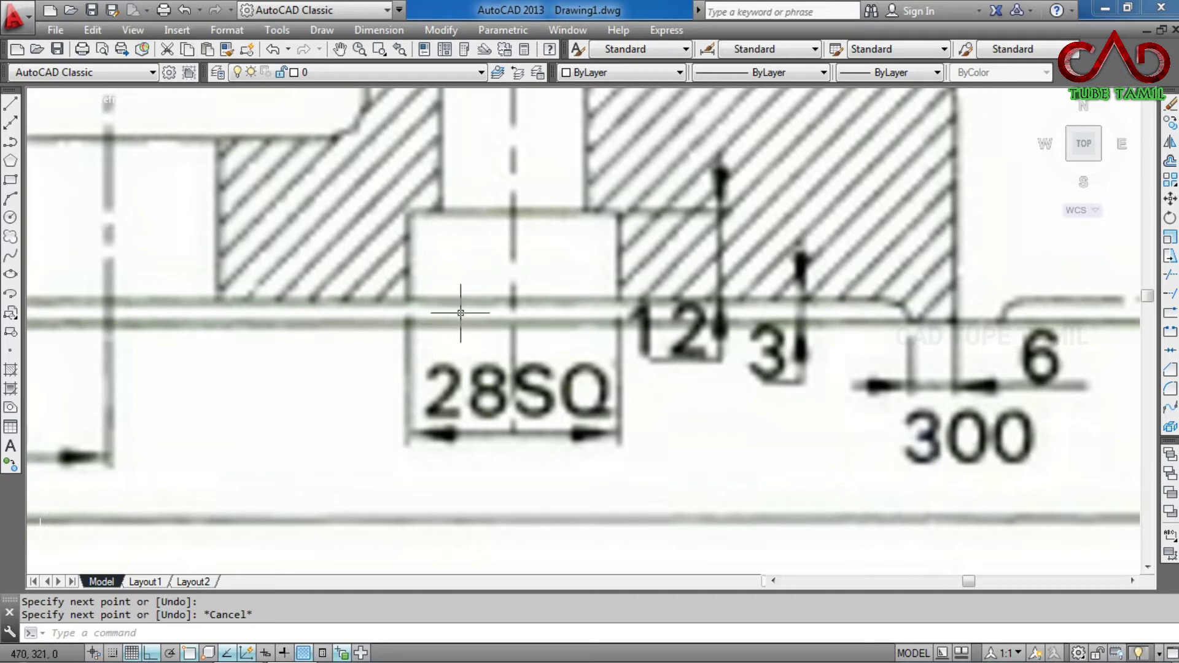
{"action": "scroll", "coordinate": [467, 253], "scroll_direction": "down", "scroll_amount": 4}
{"action": "scroll", "coordinate": [467, 248], "scroll_direction": "down", "scroll_amount": 2}
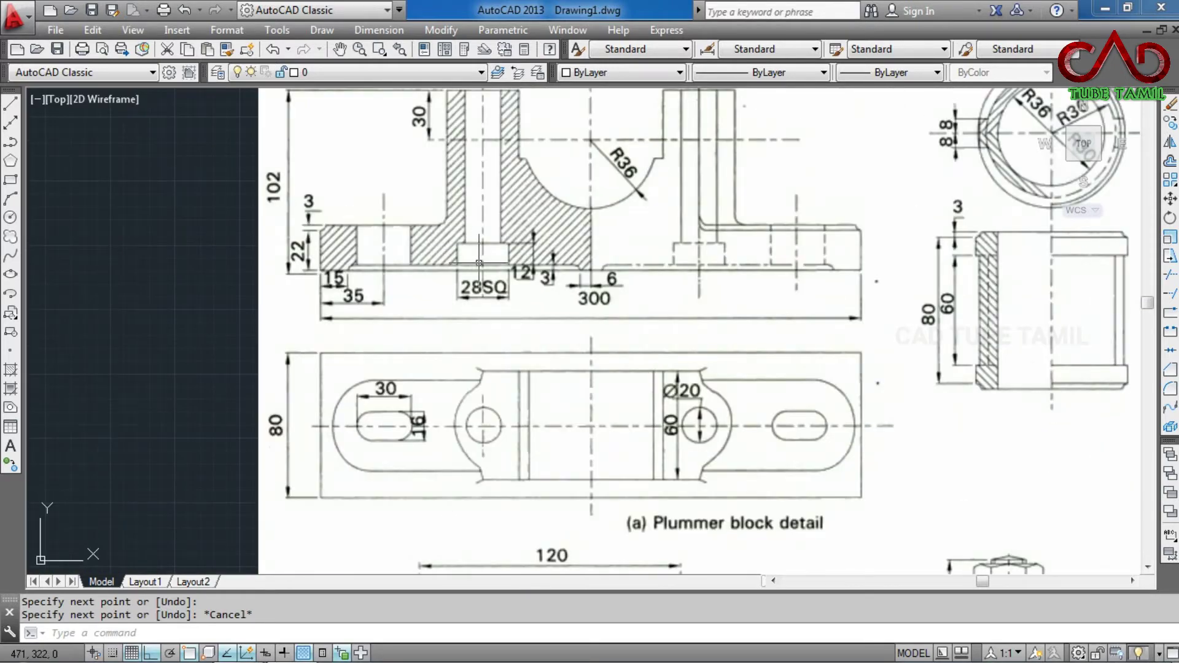
{"action": "scroll", "coordinate": [481, 276], "scroll_direction": "up", "scroll_amount": 4}
{"action": "scroll", "coordinate": [411, 261], "scroll_direction": "down", "scroll_amount": 4}
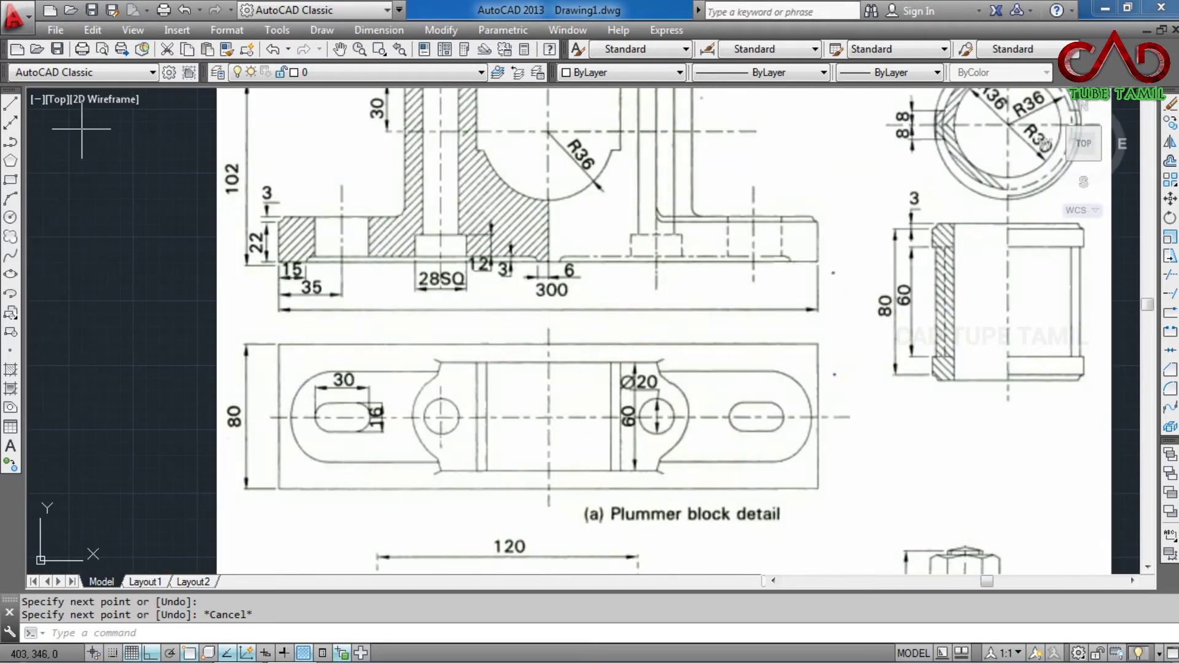
{"action": "left_click", "coordinate": [10, 105]}
{"action": "scroll", "coordinate": [350, 244], "scroll_direction": "up", "scroll_amount": 2}
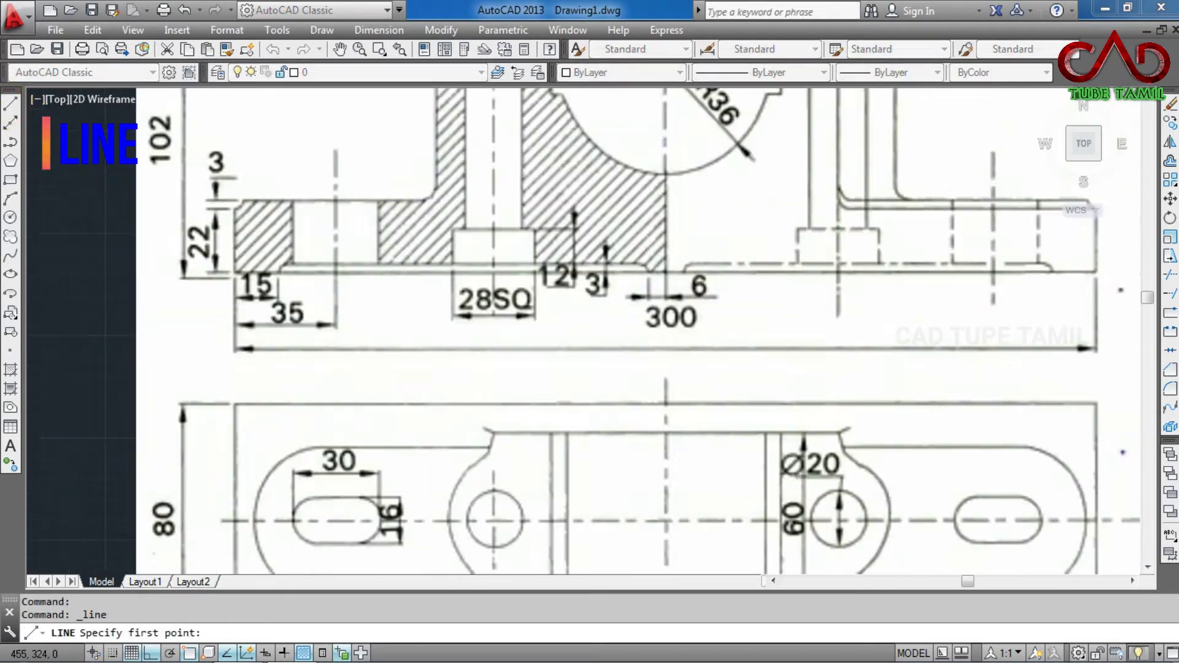
{"action": "scroll", "coordinate": [350, 244], "scroll_direction": "up", "scroll_amount": 2}
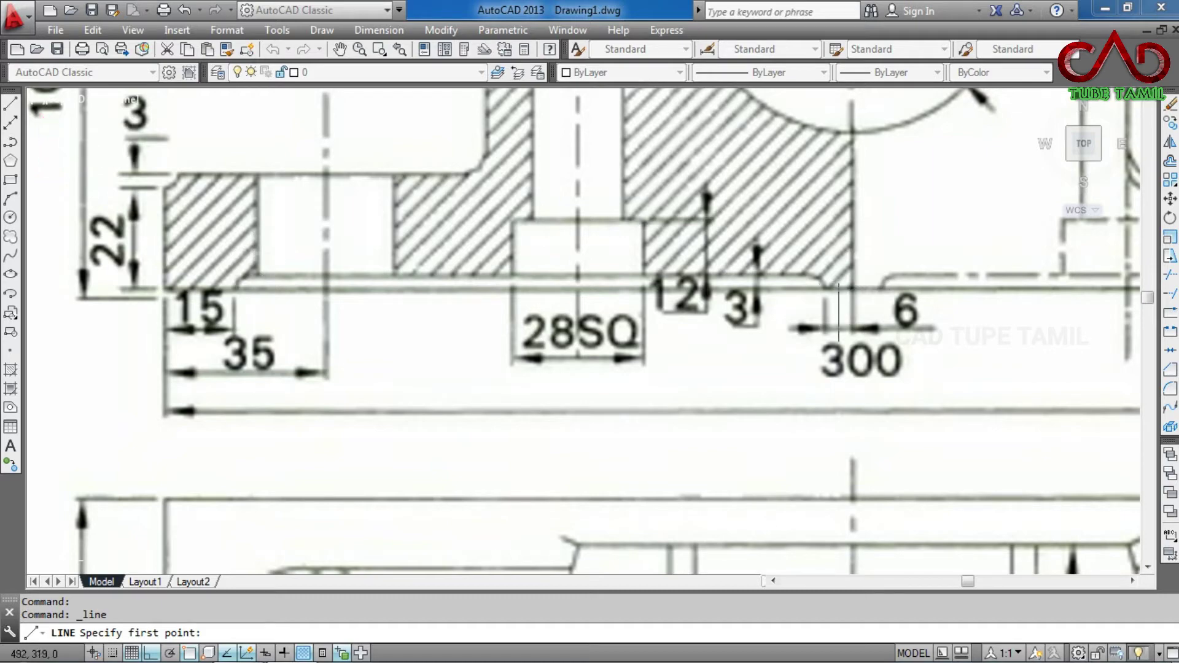
{"action": "scroll", "coordinate": [137, 243], "scroll_direction": "down", "scroll_amount": 6}
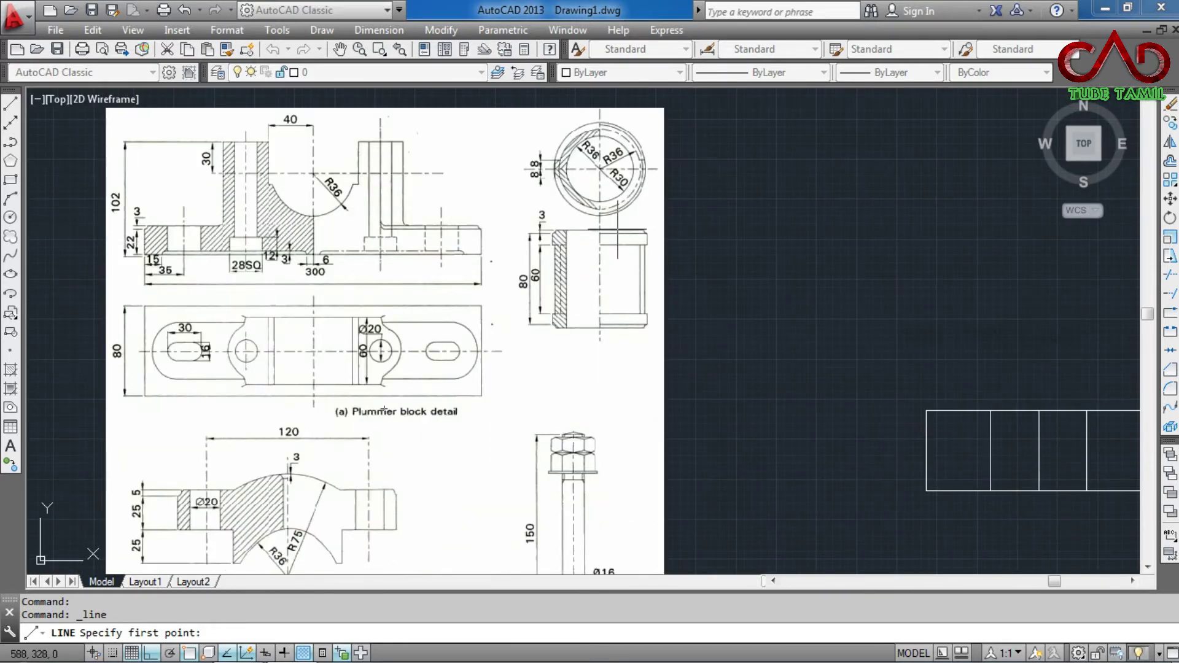
{"action": "scroll", "coordinate": [251, 323], "scroll_direction": "down", "scroll_amount": 3}
{"action": "scroll", "coordinate": [247, 271], "scroll_direction": "up", "scroll_amount": 5}
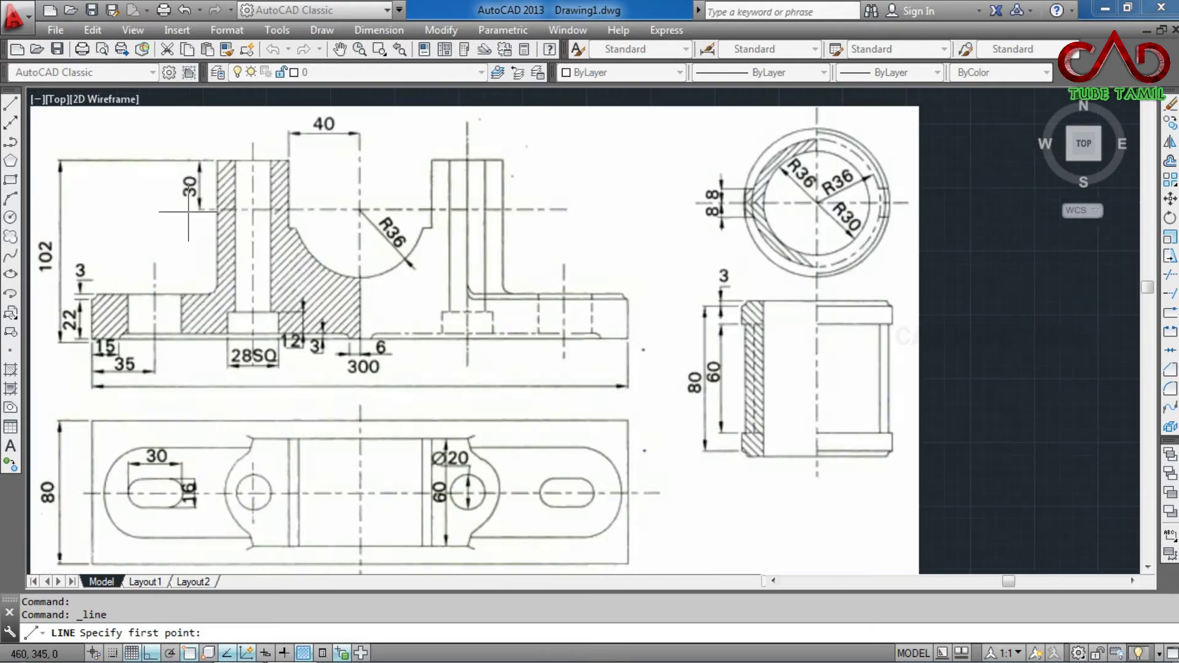
{"action": "scroll", "coordinate": [239, 344], "scroll_direction": "up", "scroll_amount": 4}
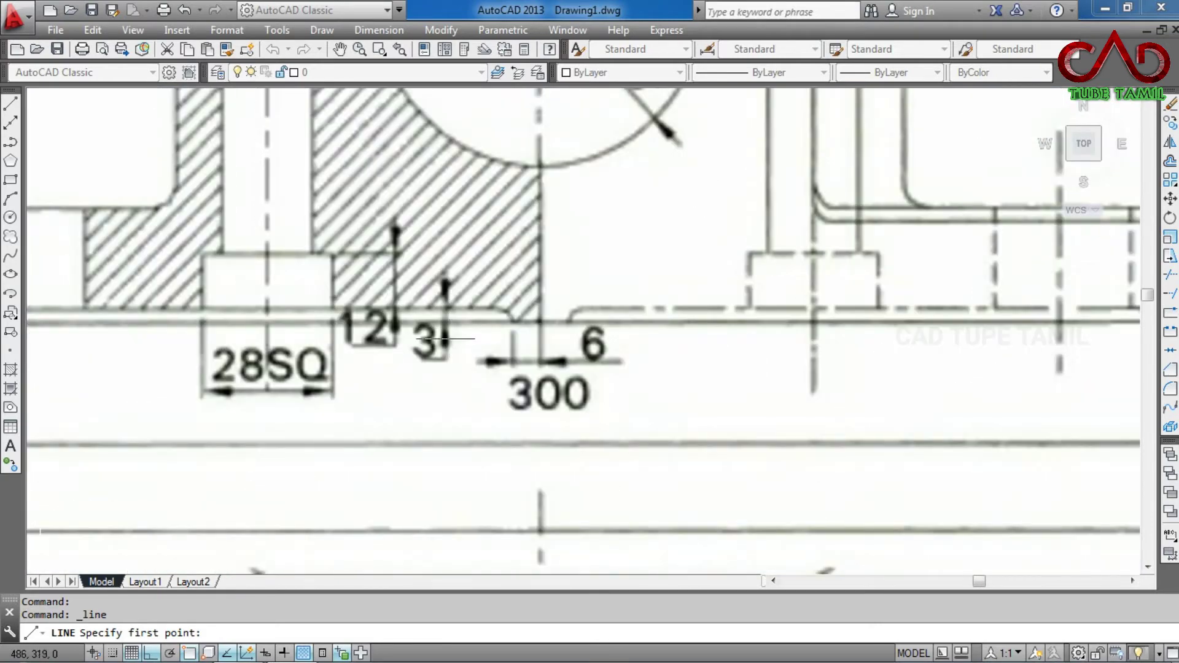
{"action": "scroll", "coordinate": [398, 226], "scroll_direction": "down", "scroll_amount": 6}
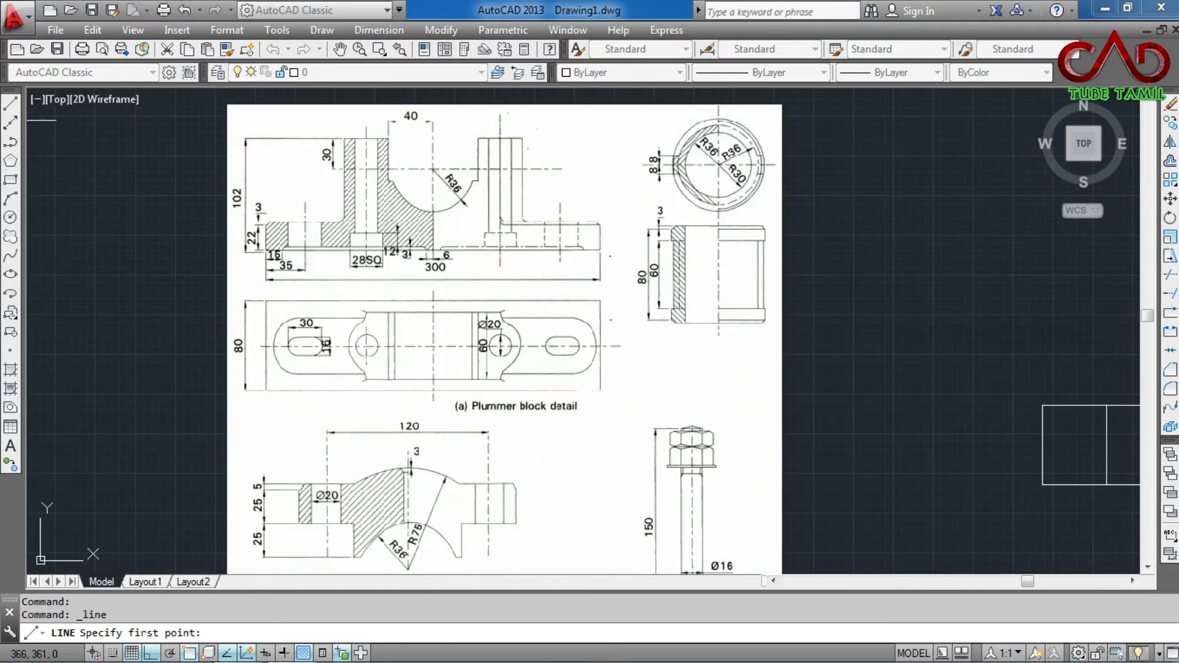
{"action": "scroll", "coordinate": [526, 339], "scroll_direction": "up", "scroll_amount": 5}
Step: Erase the left part of the base line
{"action": "key", "text": "Escape"}
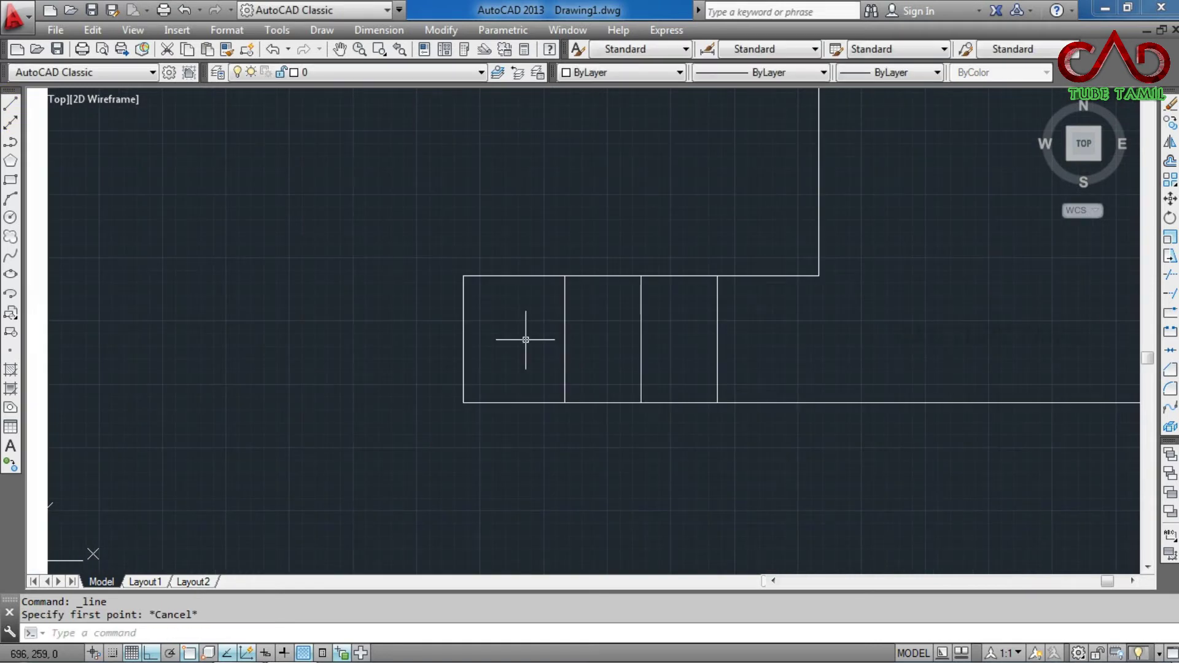
{"action": "left_click", "coordinate": [544, 403]}
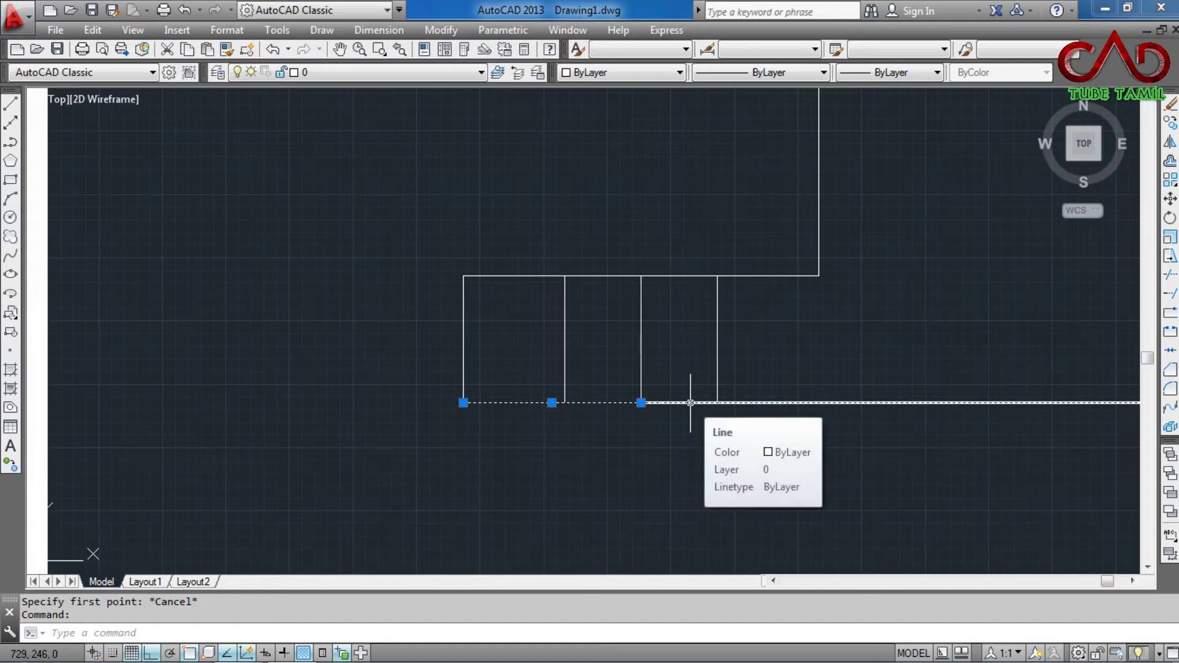
{"action": "key", "text": "Delete"}
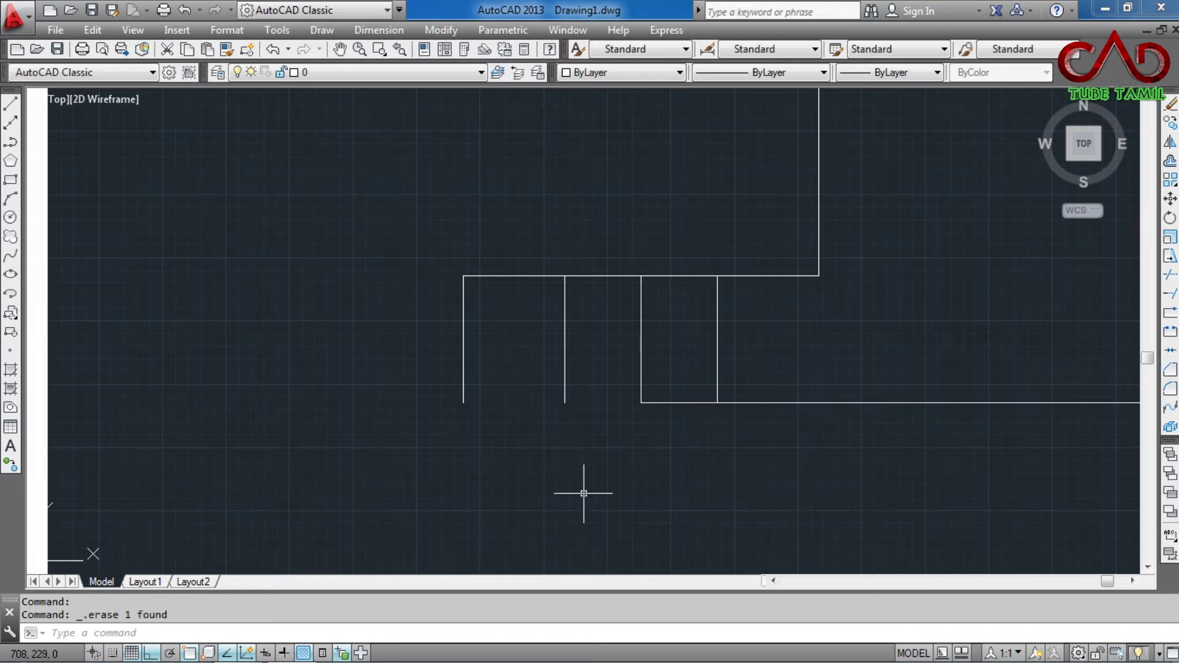
{"action": "scroll", "coordinate": [584, 493], "scroll_direction": "up", "scroll_amount": 2}
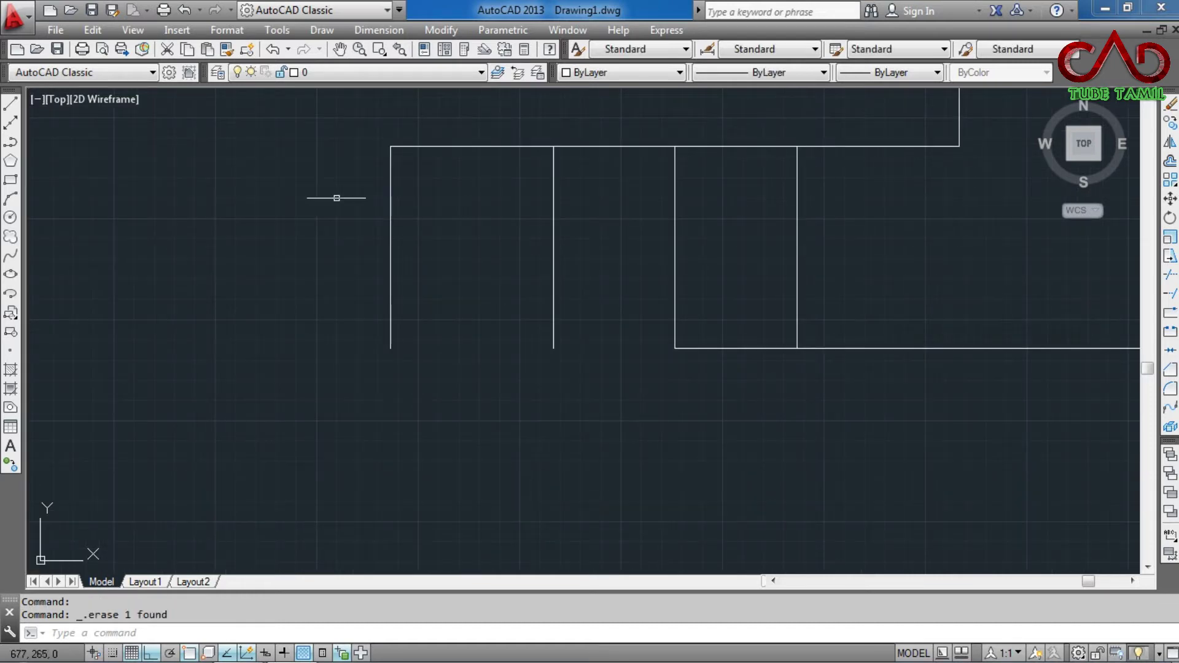
Step: From the left vertical's lower end, draw a step 15 across and 3 up
{"action": "left_click", "coordinate": [11, 103]}
{"action": "left_click", "coordinate": [390, 348]}
{"action": "type", "text": "15"}
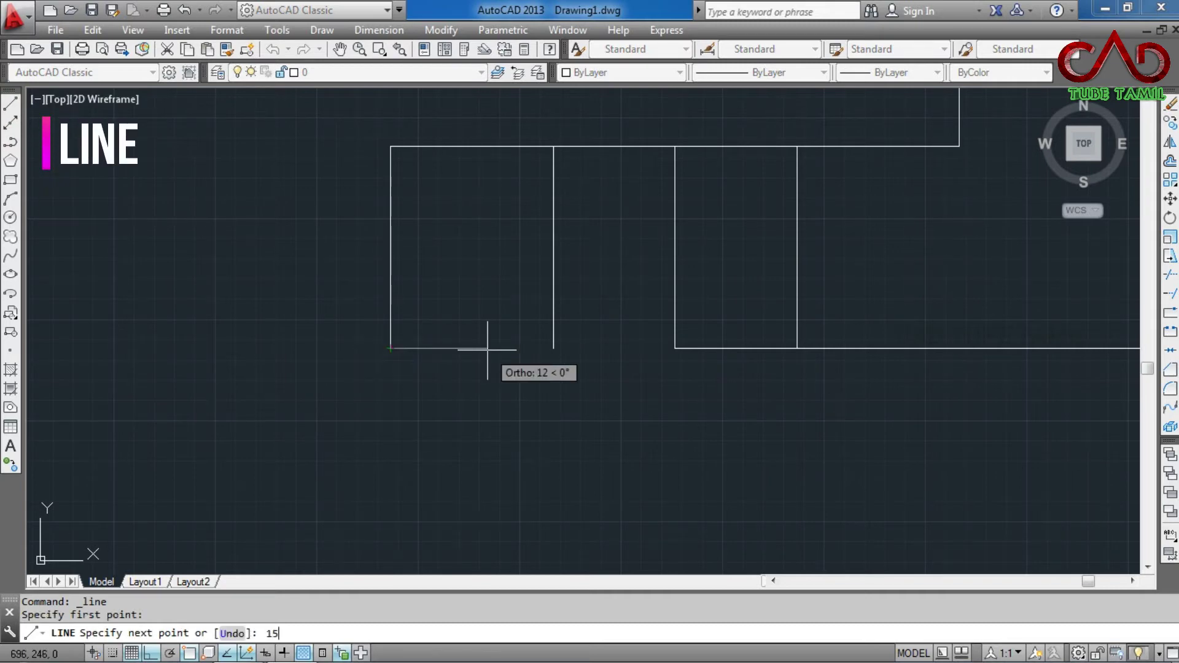
{"action": "key", "text": "Return"}
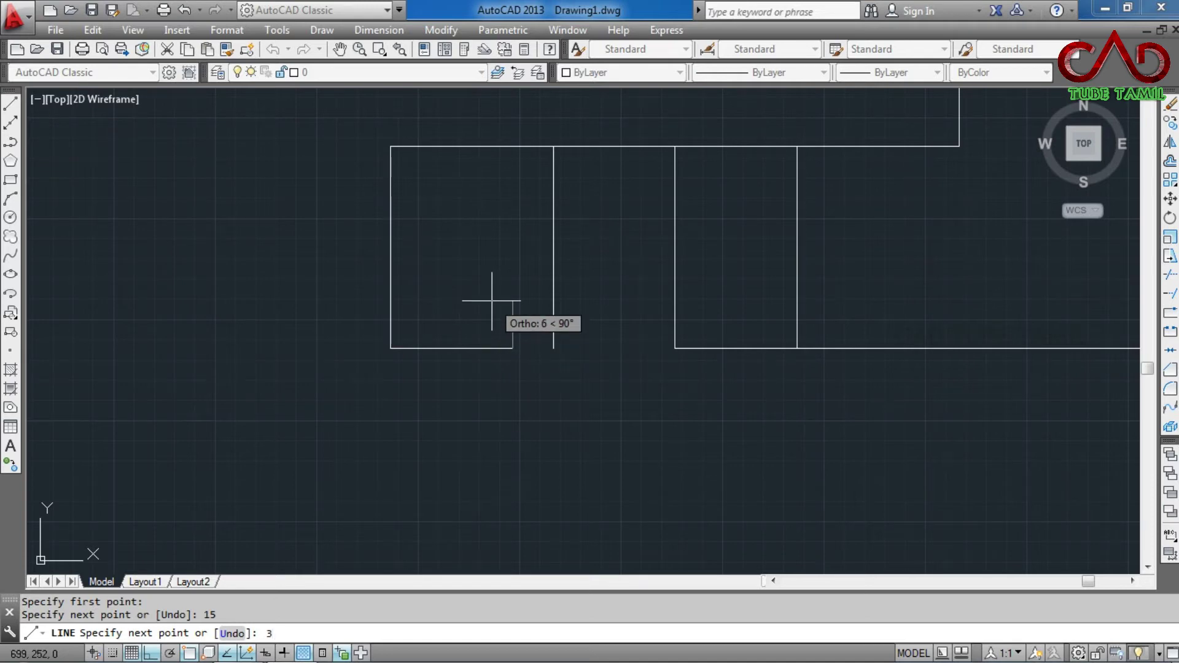
{"action": "key", "text": "Return"}
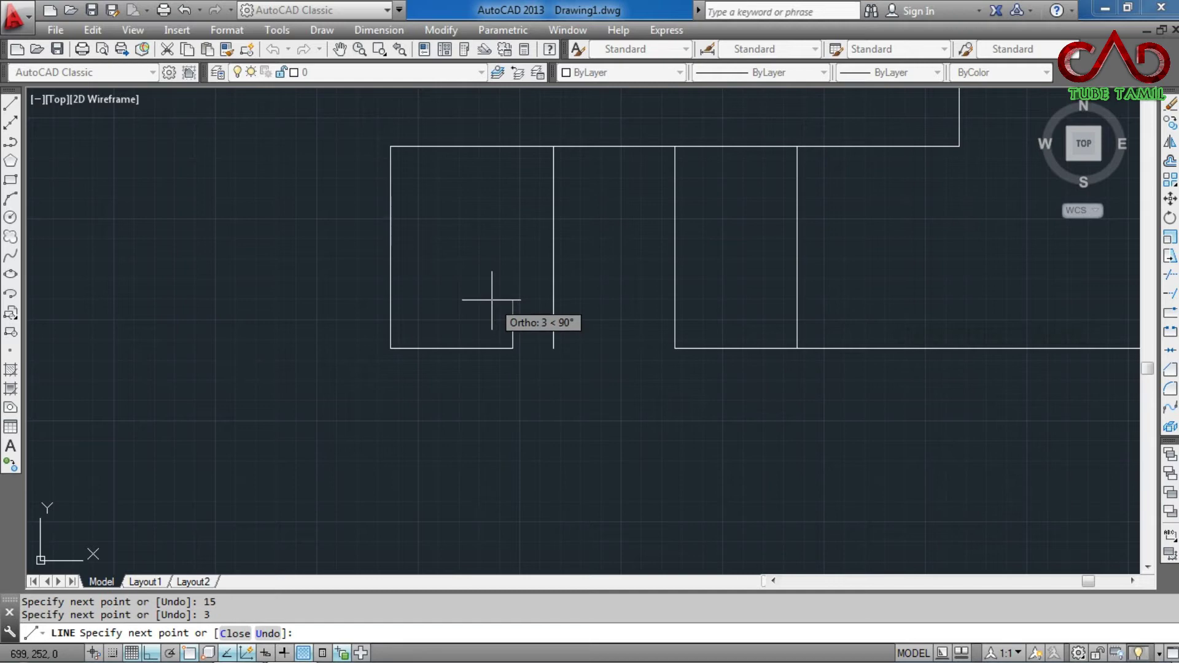
{"action": "scroll", "coordinate": [472, 308], "scroll_direction": "down", "scroll_amount": 2}
{"action": "key", "text": "Escape"}
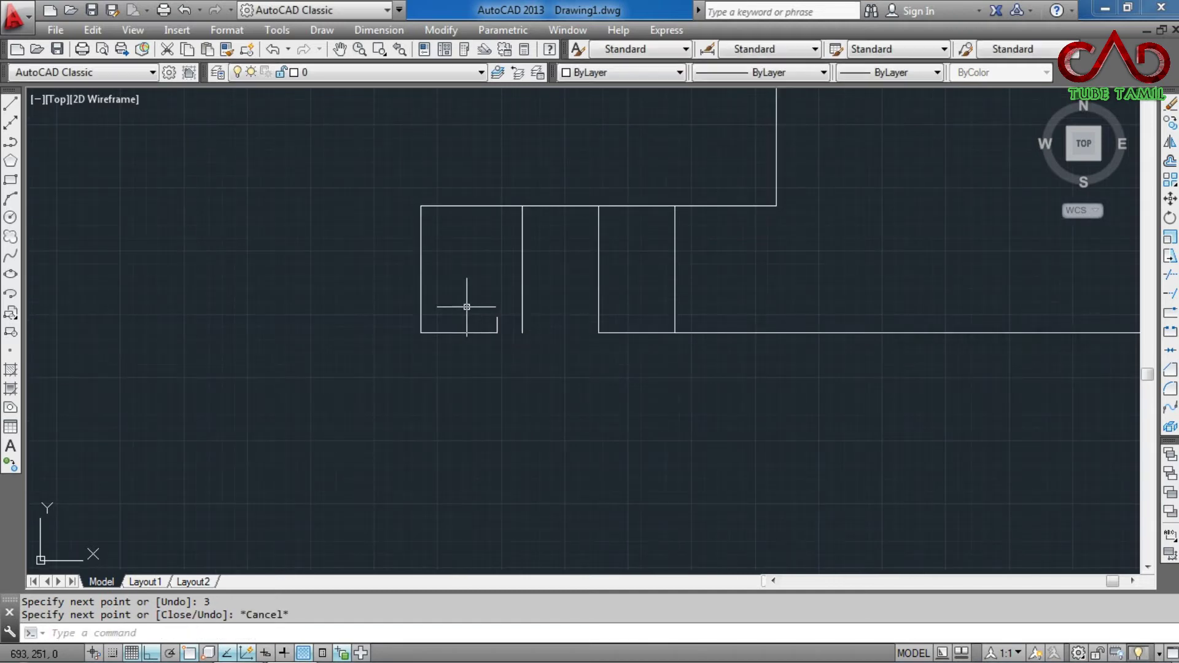
Step: Erase the horizontal line at the right end of the base
{"action": "left_click", "coordinate": [13, 101]}
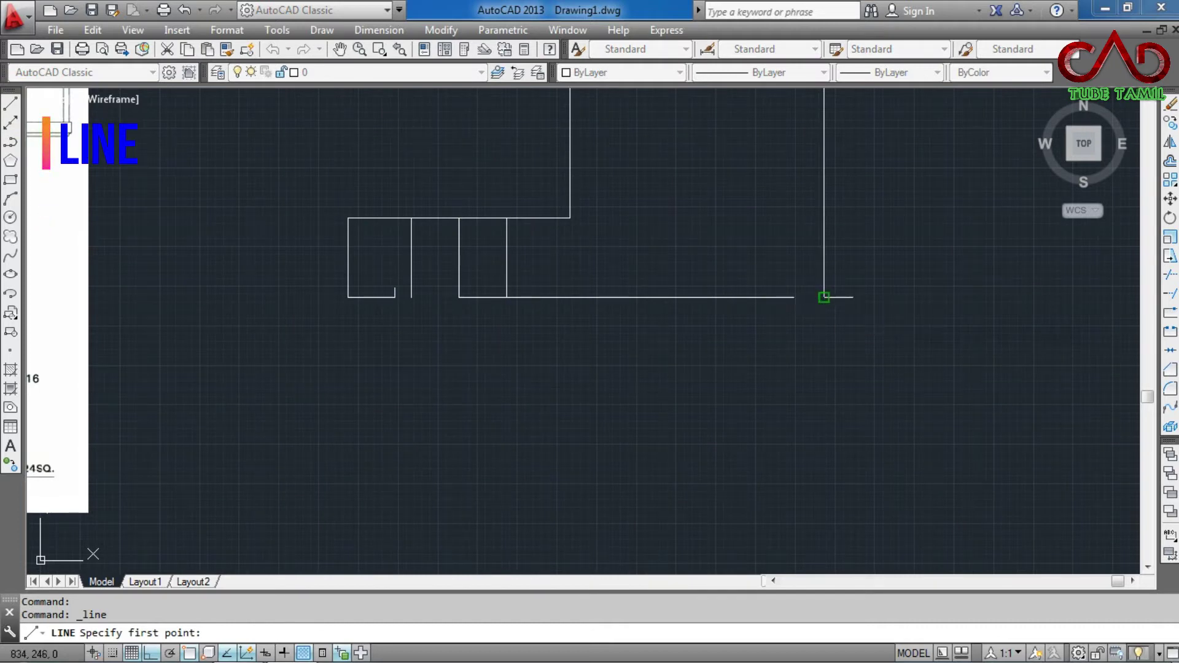
{"action": "scroll", "coordinate": [841, 274], "scroll_direction": "up", "scroll_amount": 2}
{"action": "scroll", "coordinate": [841, 274], "scroll_direction": "up", "scroll_amount": 2}
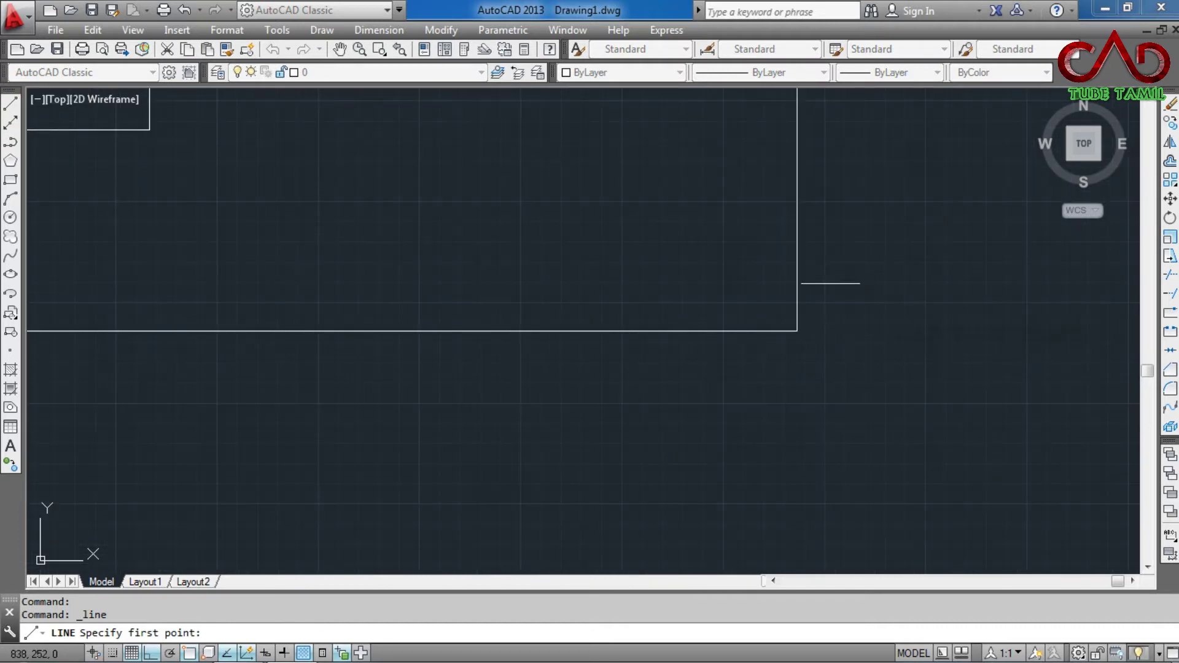
{"action": "key", "text": "Escape"}
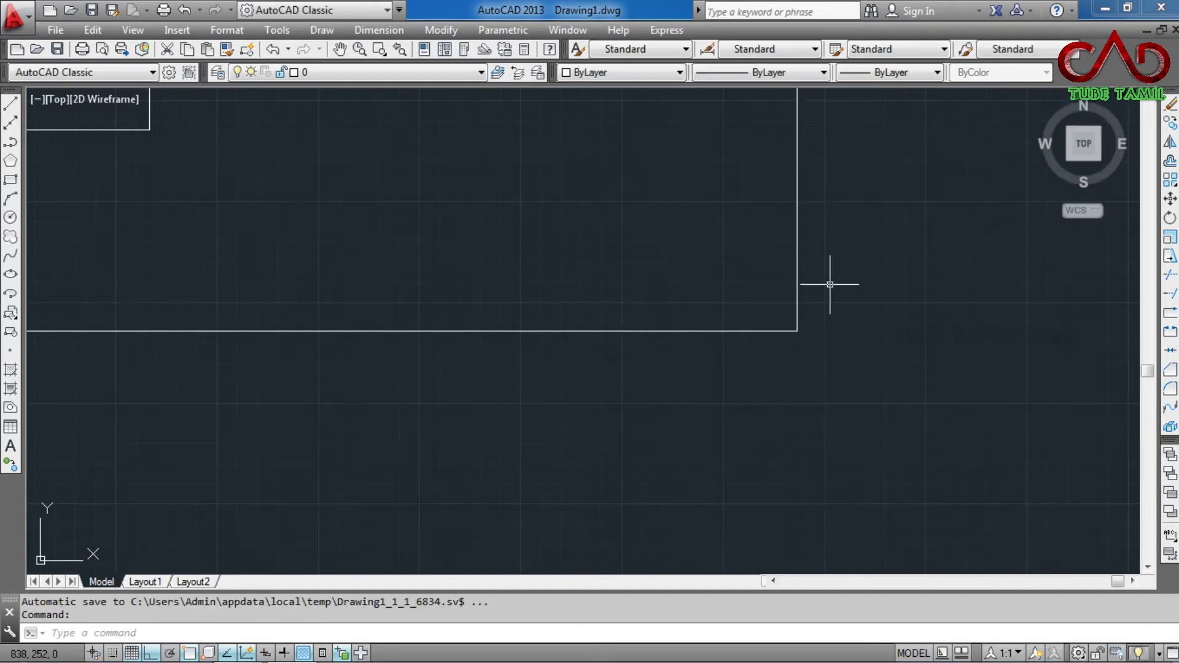
{"action": "left_click", "coordinate": [780, 330]}
{"action": "key", "text": "Delete"}
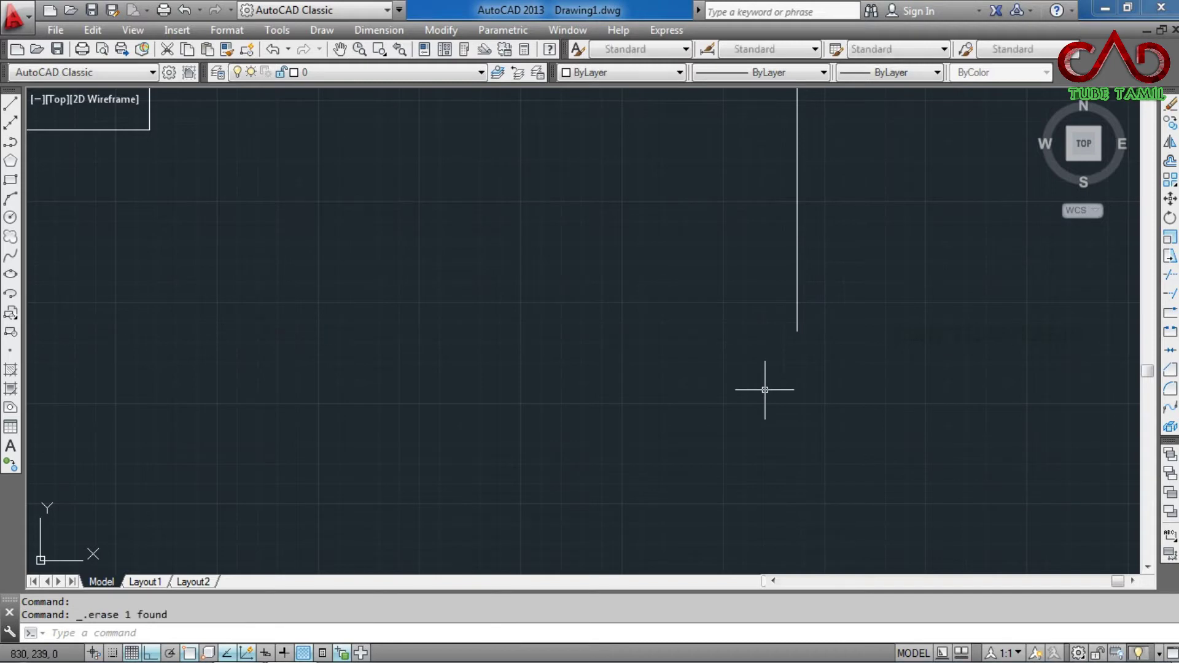
Step: Draw the right step: 6 left, 3 up, then left to the existing endpoint
{"action": "left_click", "coordinate": [11, 107]}
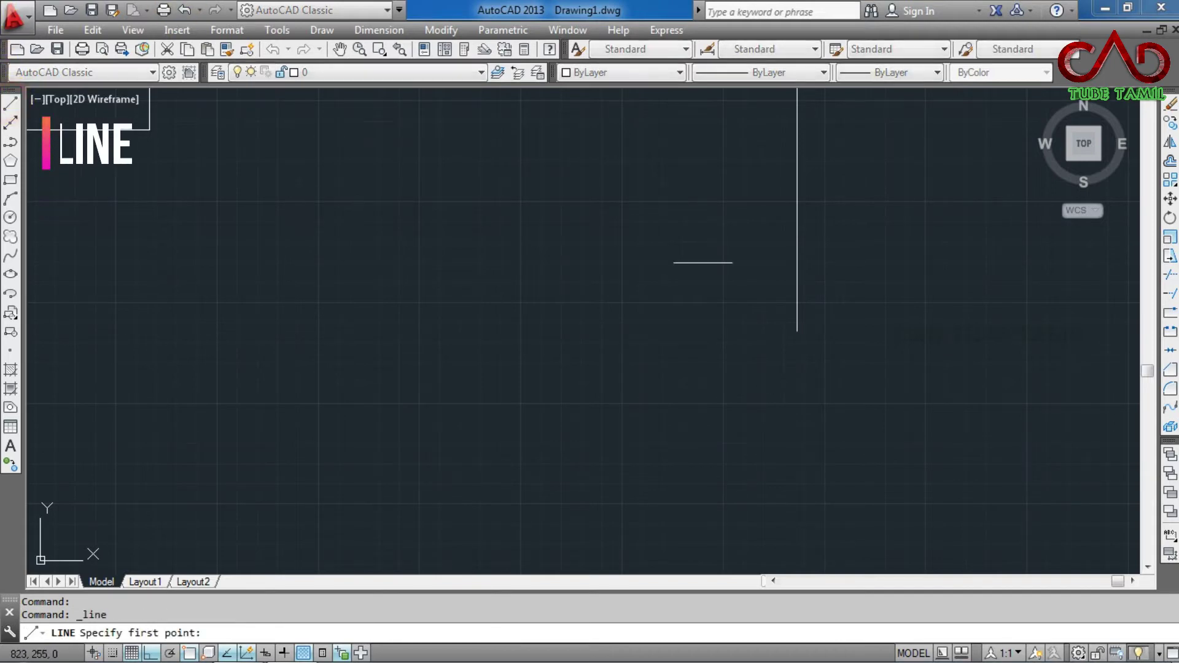
{"action": "left_click", "coordinate": [797, 332]}
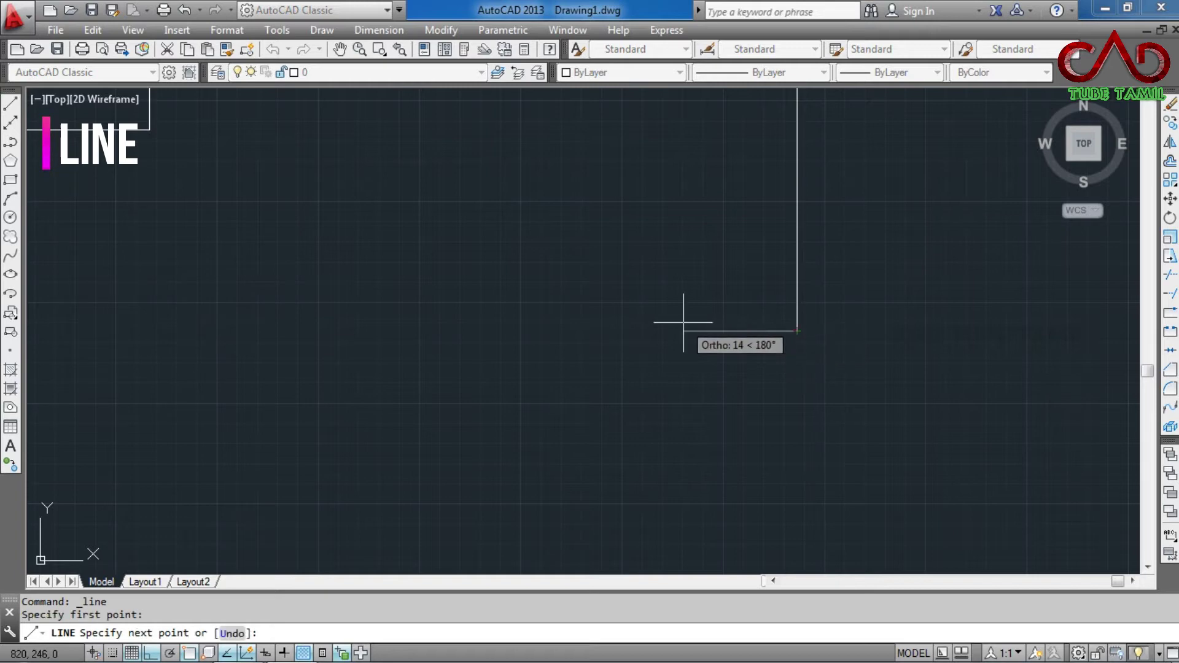
{"action": "type", "text": "6"}
{"action": "key", "text": "Return"}
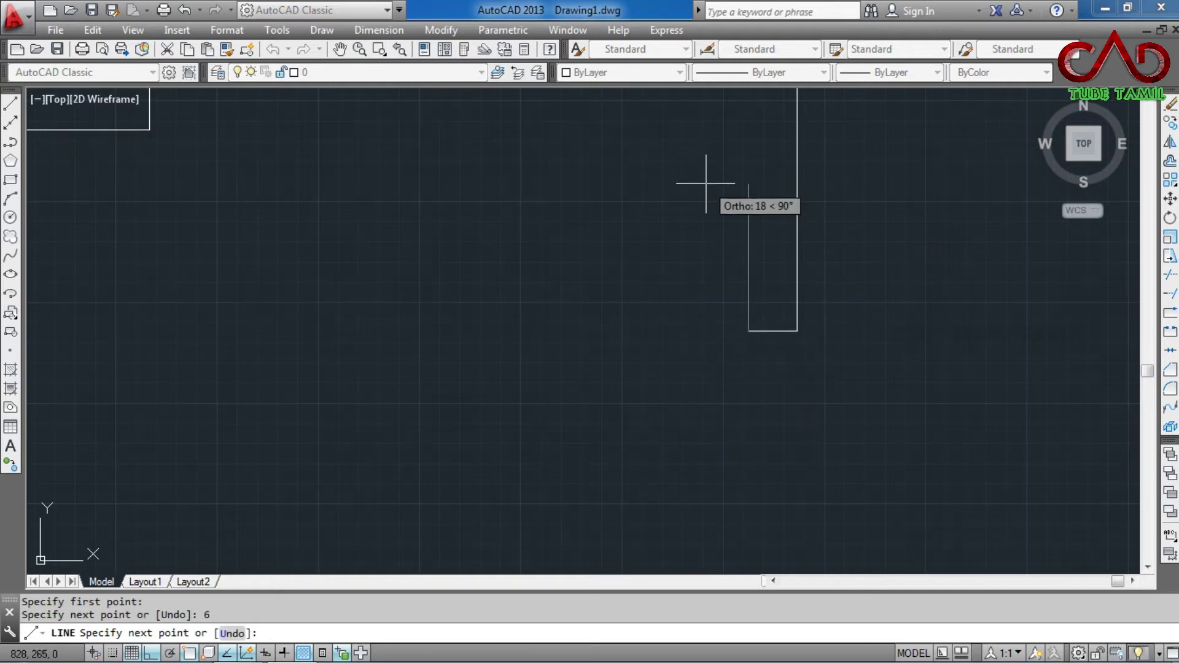
{"action": "type", "text": "3"}
{"action": "key", "text": "Return"}
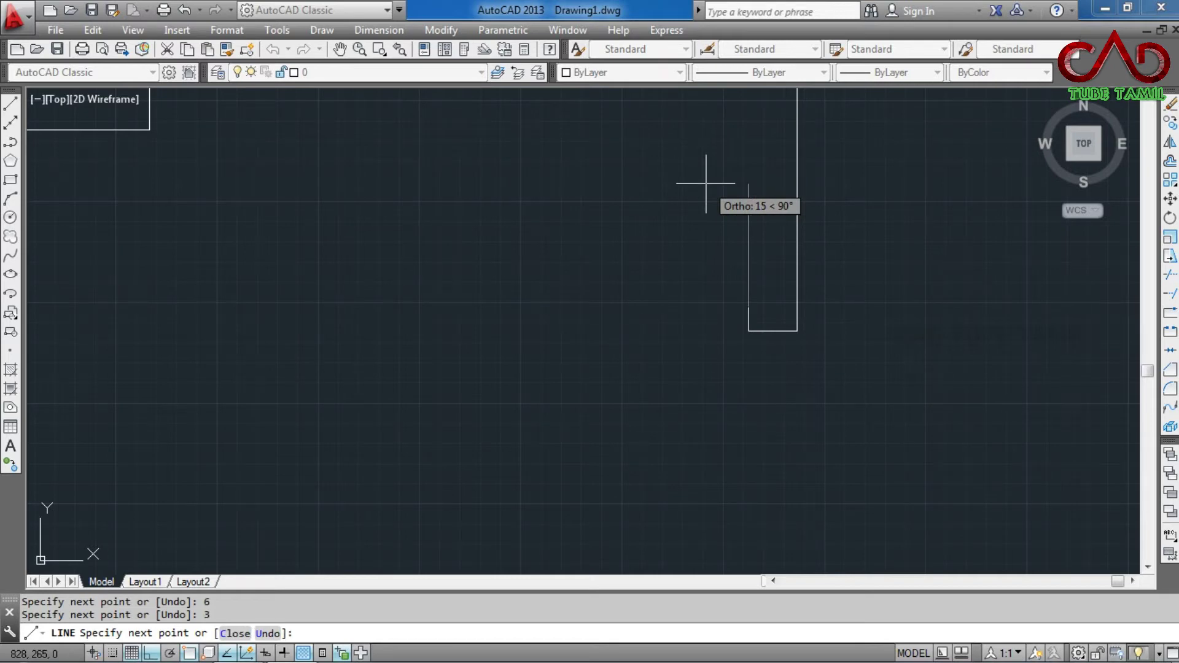
{"action": "scroll", "coordinate": [758, 230], "scroll_direction": "down", "scroll_amount": 2}
{"action": "scroll", "coordinate": [109, 268], "scroll_direction": "up", "scroll_amount": 2}
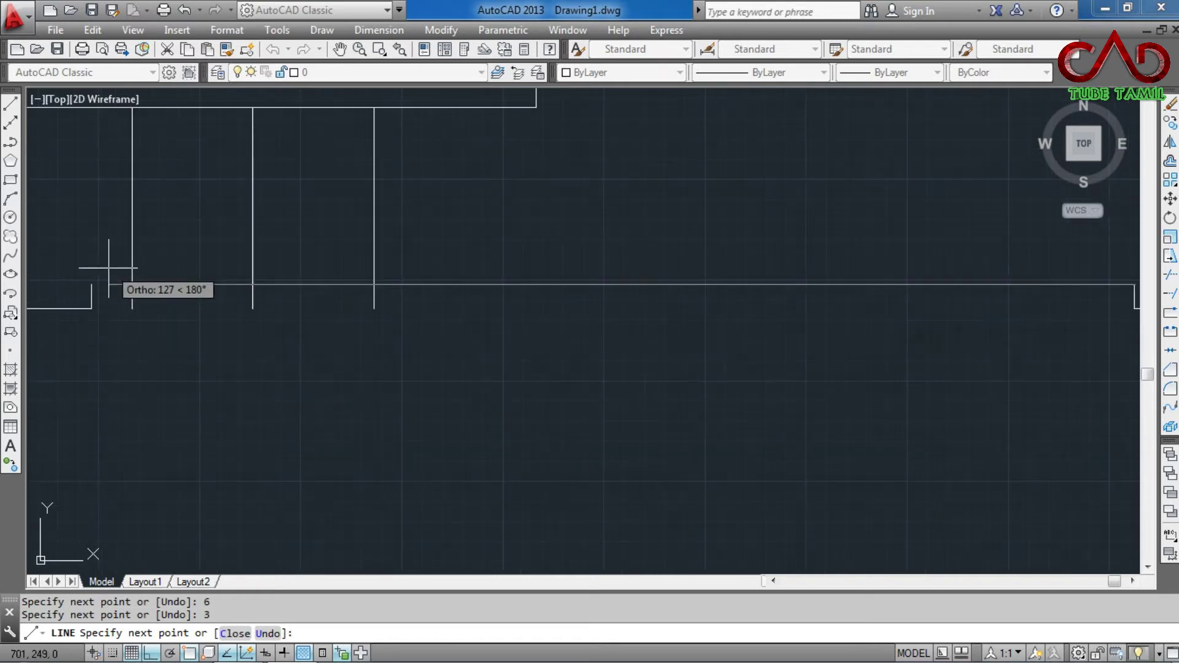
{"action": "left_click", "coordinate": [97, 284]}
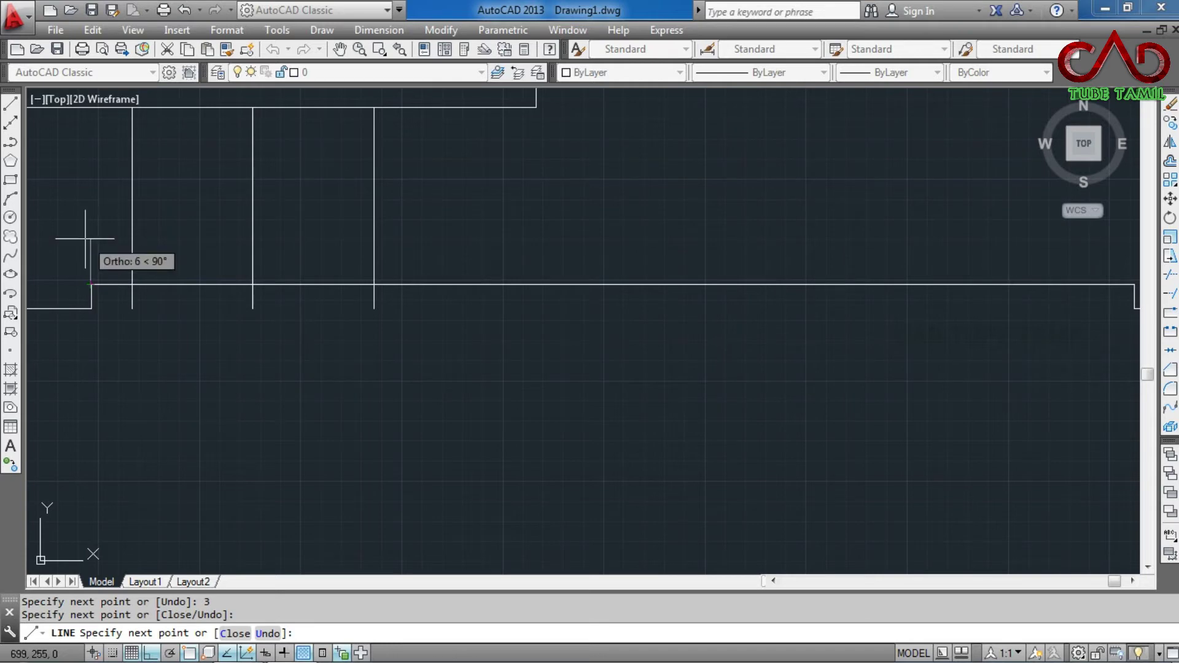
{"action": "key", "text": "Escape"}
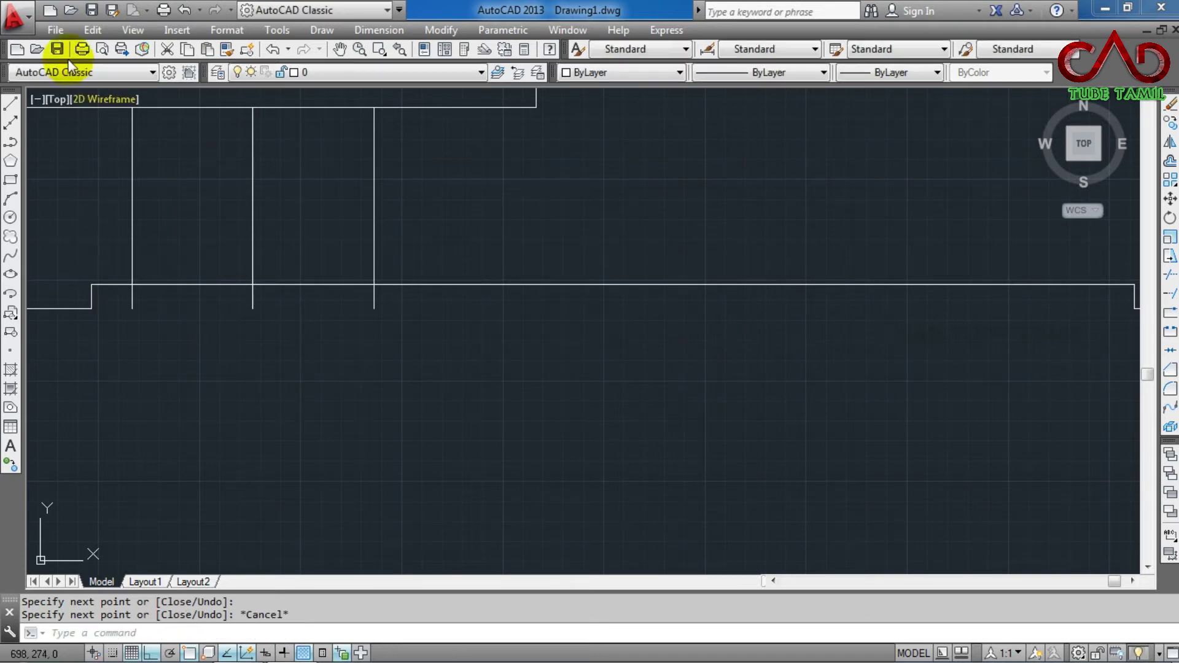
Step: Join the left step corner to the right step corner with a horizontal line
{"action": "left_click", "coordinate": [10, 103]}
{"action": "left_click", "coordinate": [79, 295]}
{"action": "key", "text": "Escape"}
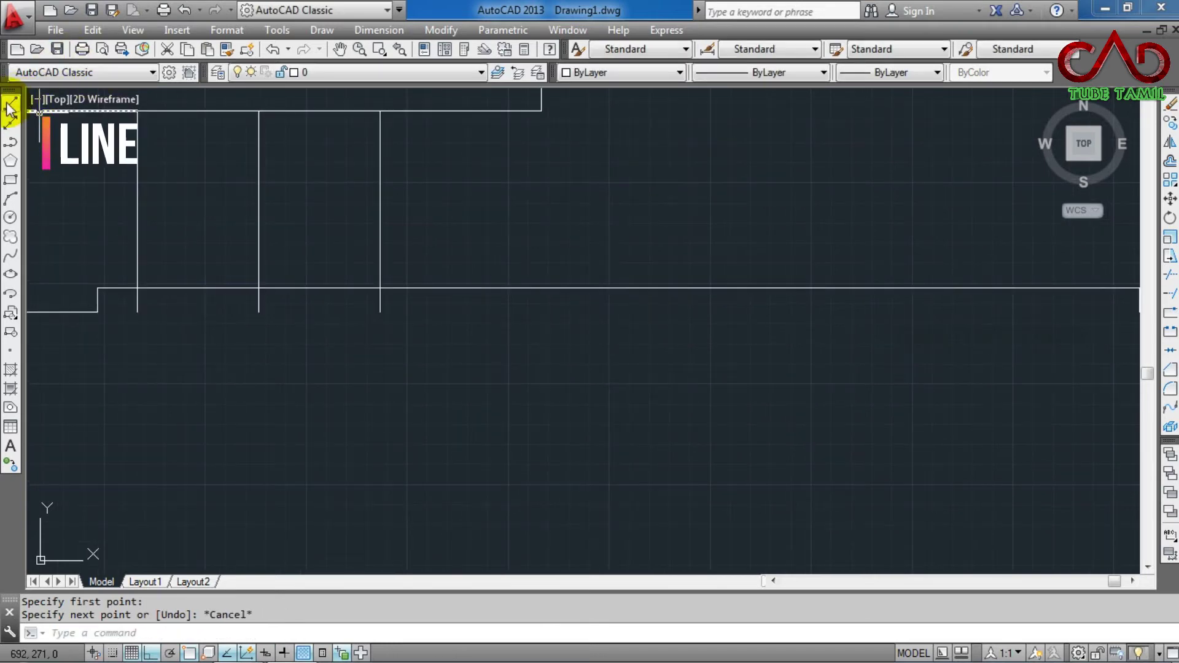
{"action": "left_click", "coordinate": [11, 103]}
{"action": "left_click", "coordinate": [97, 312]}
{"action": "scroll", "coordinate": [97, 312], "scroll_direction": "down", "scroll_amount": 2}
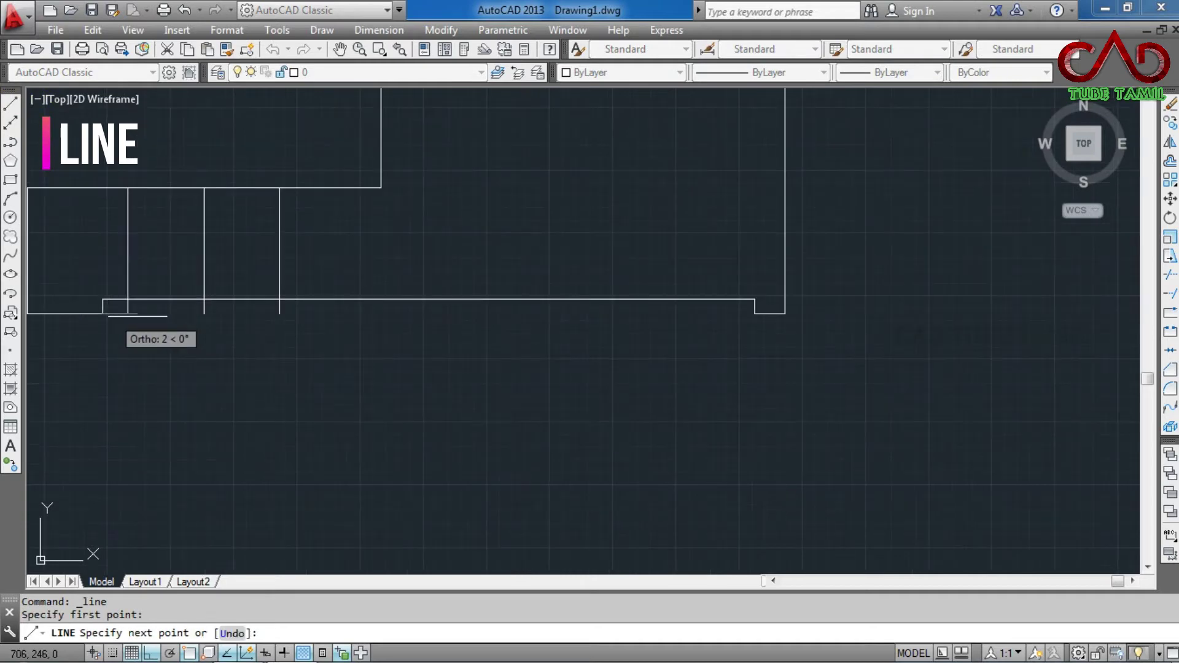
{"action": "left_click", "coordinate": [754, 313]}
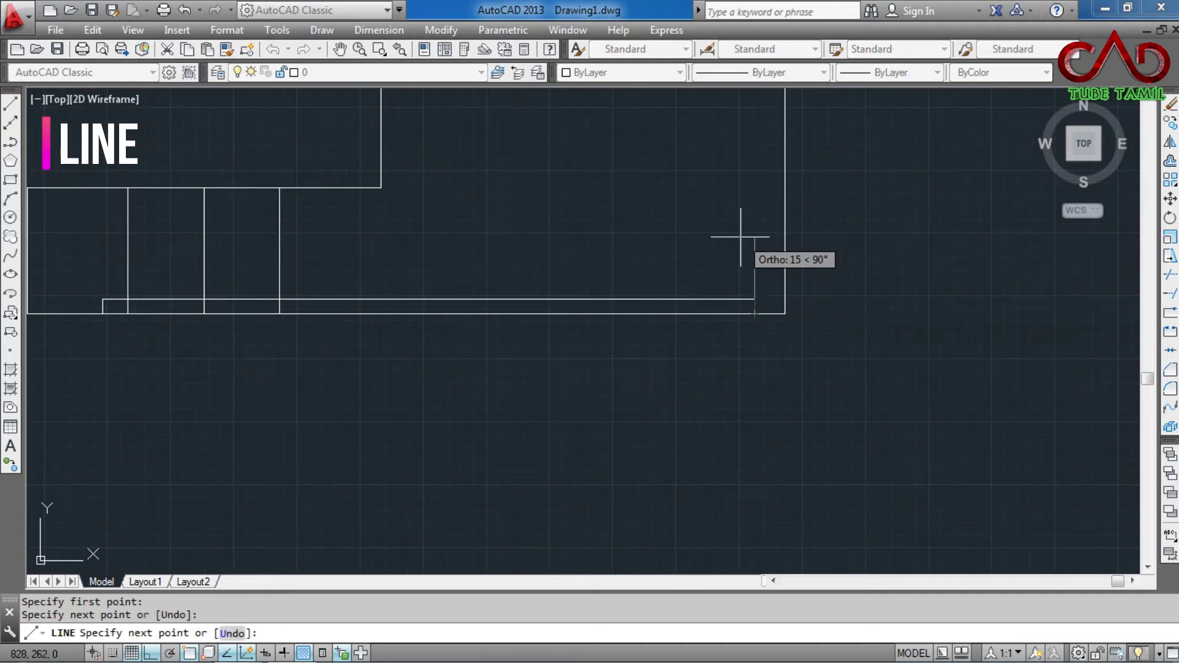
{"action": "key", "text": "Escape"}
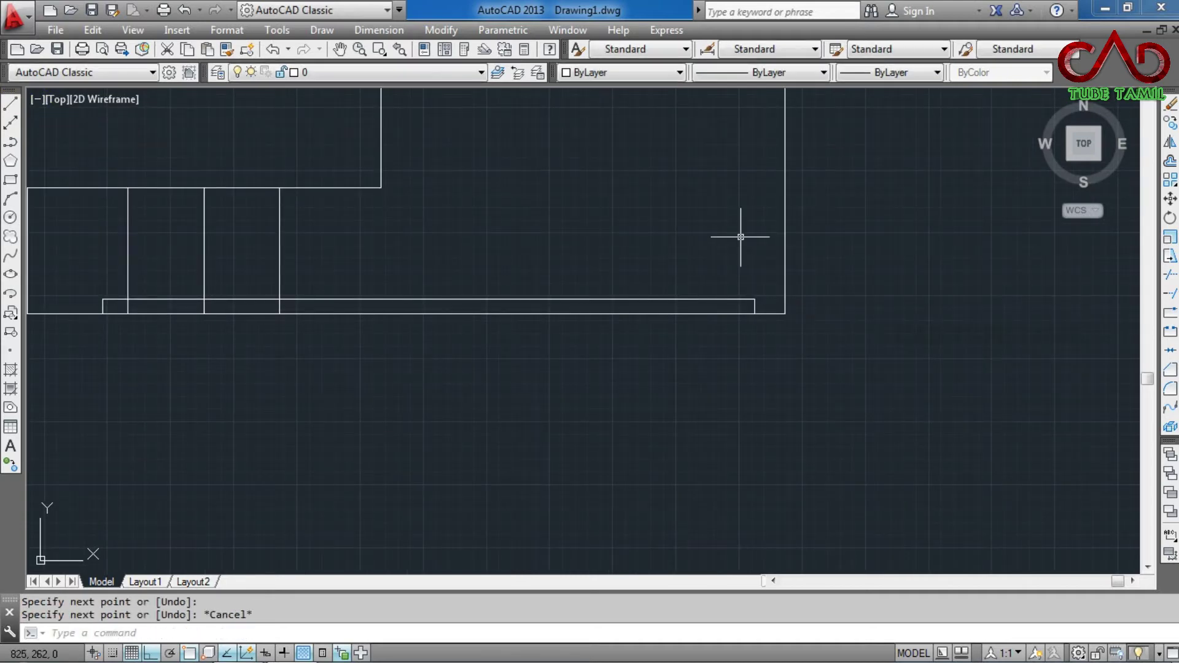
{"action": "scroll", "coordinate": [755, 402], "scroll_direction": "down", "scroll_amount": 3}
Step: Draw a vertical line from the upright's top edge straight down to the base bottom
{"action": "scroll", "coordinate": [594, 256], "scroll_direction": "down", "scroll_amount": 2}
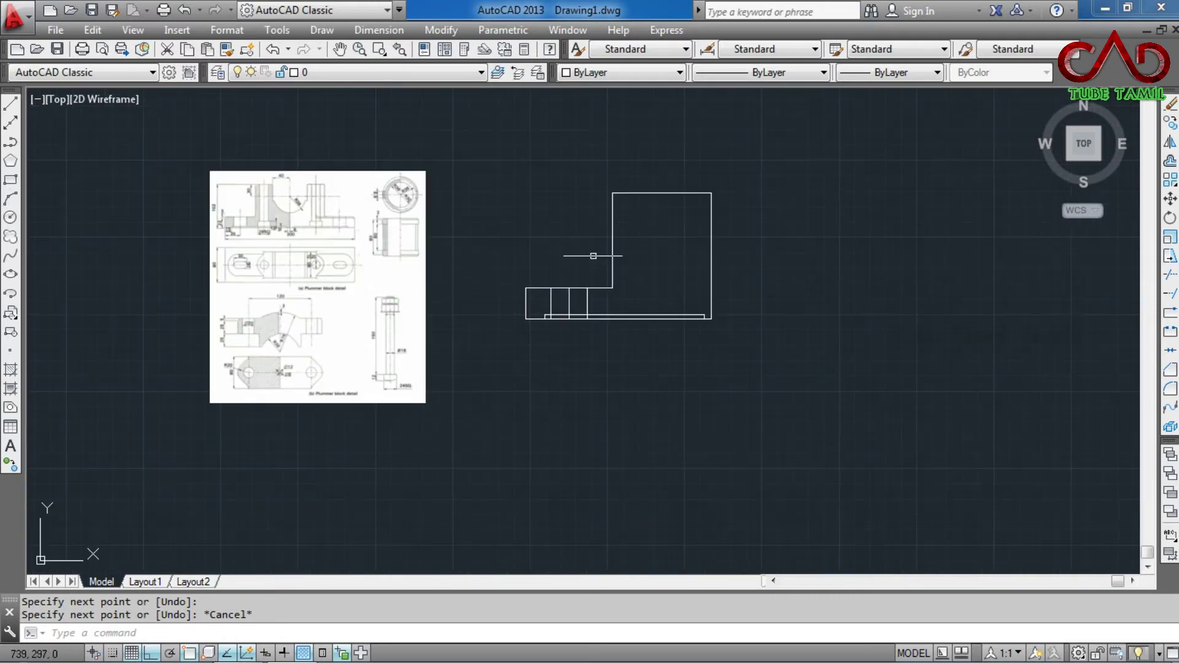
{"action": "scroll", "coordinate": [364, 198], "scroll_direction": "up", "scroll_amount": 2}
{"action": "scroll", "coordinate": [202, 215], "scroll_direction": "up", "scroll_amount": 2}
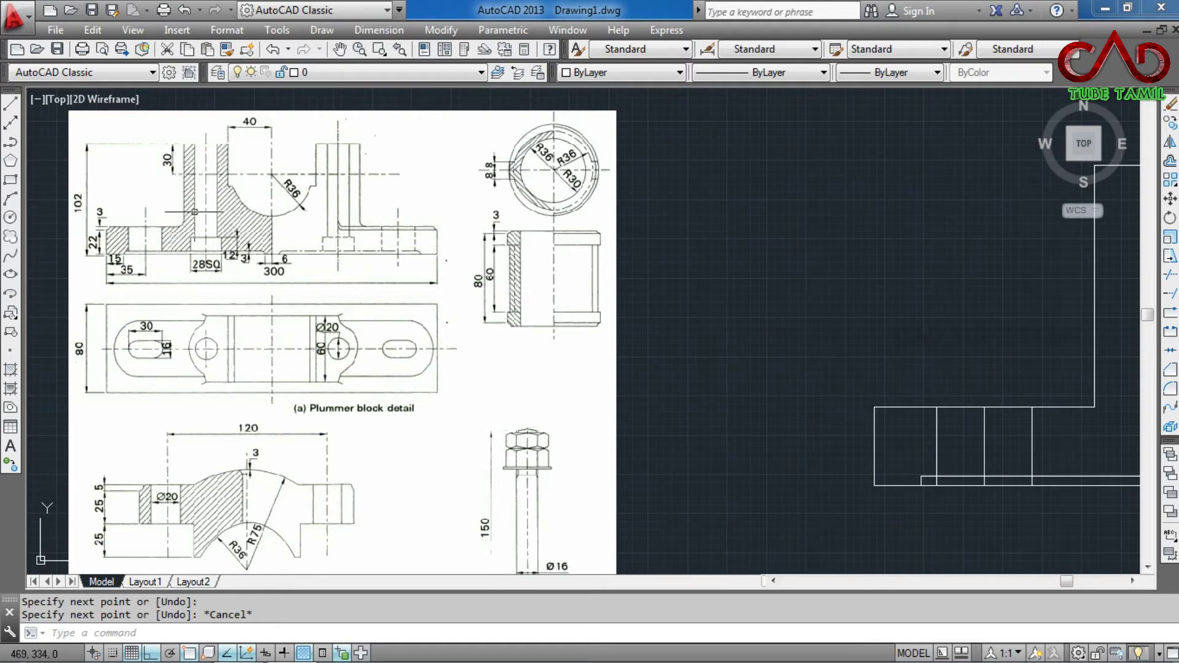
{"action": "scroll", "coordinate": [193, 215], "scroll_direction": "down", "scroll_amount": 2}
{"action": "scroll", "coordinate": [595, 236], "scroll_direction": "up", "scroll_amount": 2}
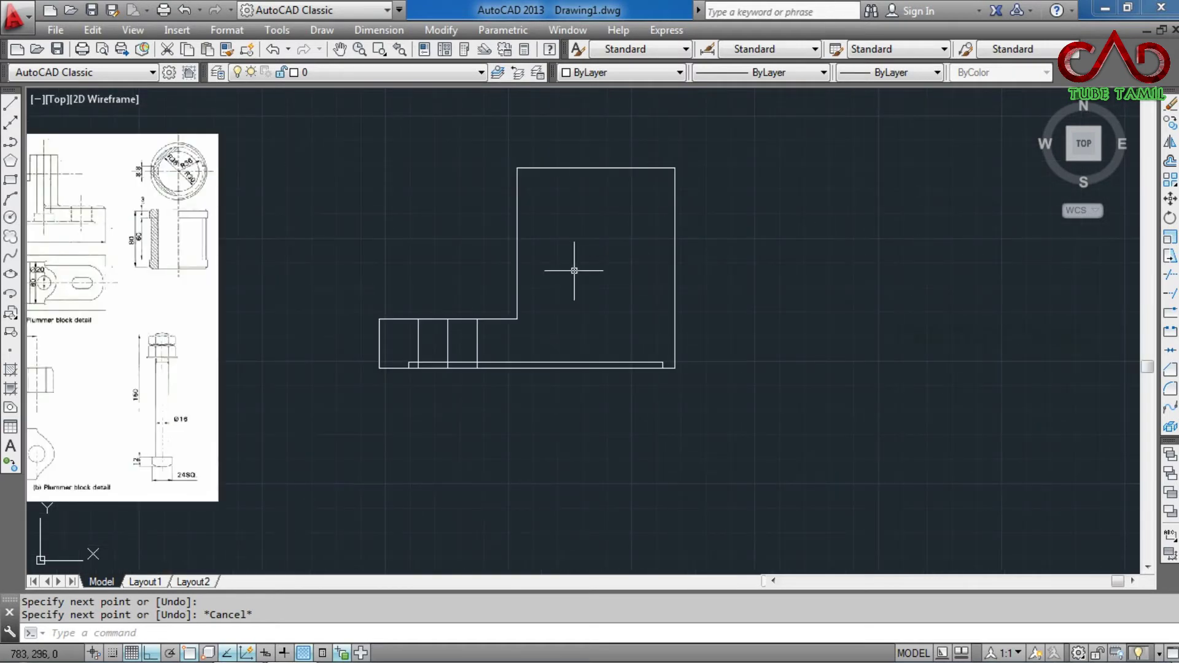
{"action": "scroll", "coordinate": [608, 271], "scroll_direction": "down", "scroll_amount": 2}
{"action": "scroll", "coordinate": [213, 311], "scroll_direction": "up", "scroll_amount": 2}
{"action": "scroll", "coordinate": [230, 295], "scroll_direction": "up", "scroll_amount": 5}
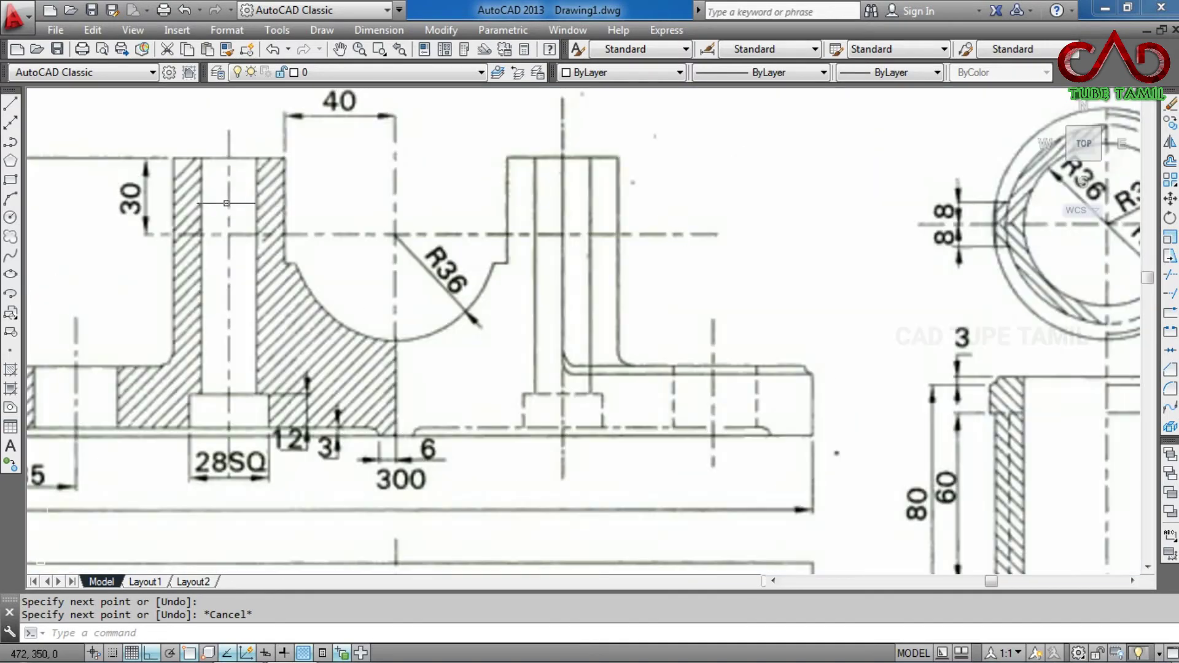
{"action": "left_click", "coordinate": [11, 113]}
{"action": "scroll", "coordinate": [225, 171], "scroll_direction": "down", "scroll_amount": 5}
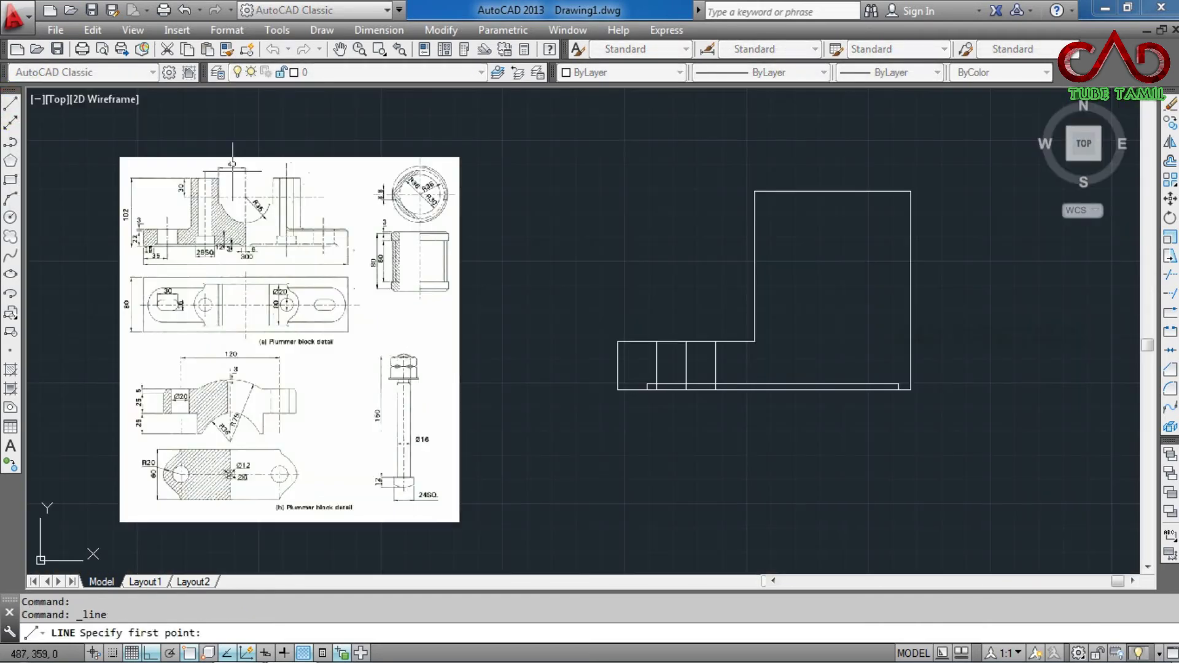
{"action": "scroll", "coordinate": [225, 171], "scroll_direction": "up", "scroll_amount": 4}
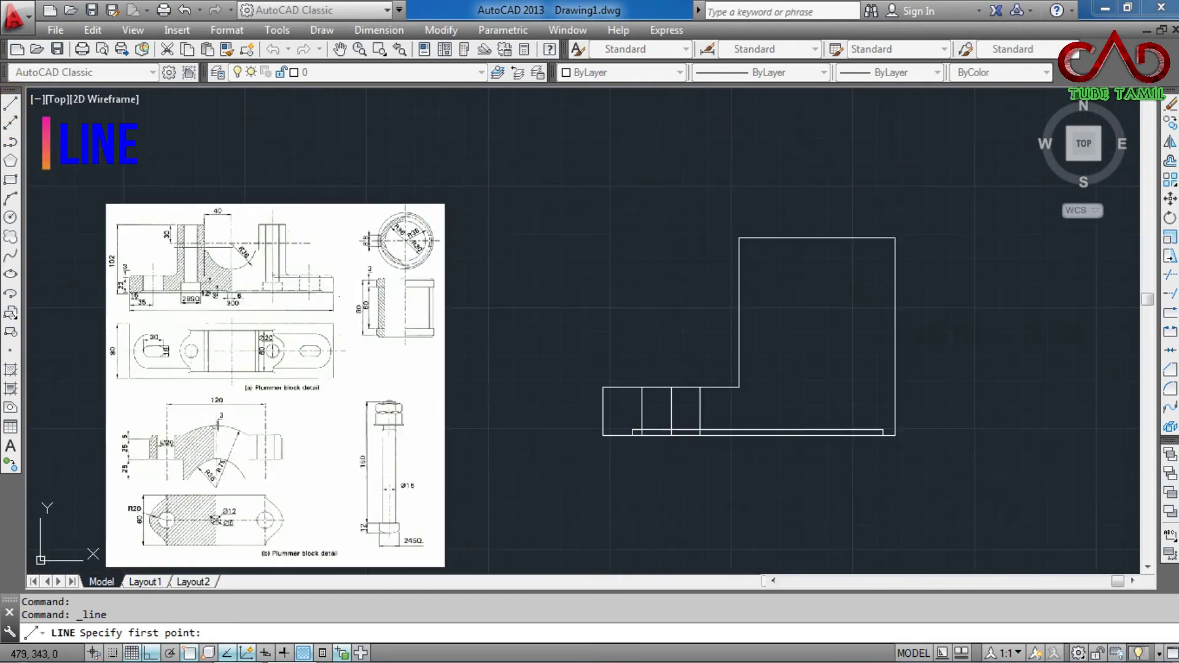
{"action": "left_click", "coordinate": [817, 238]}
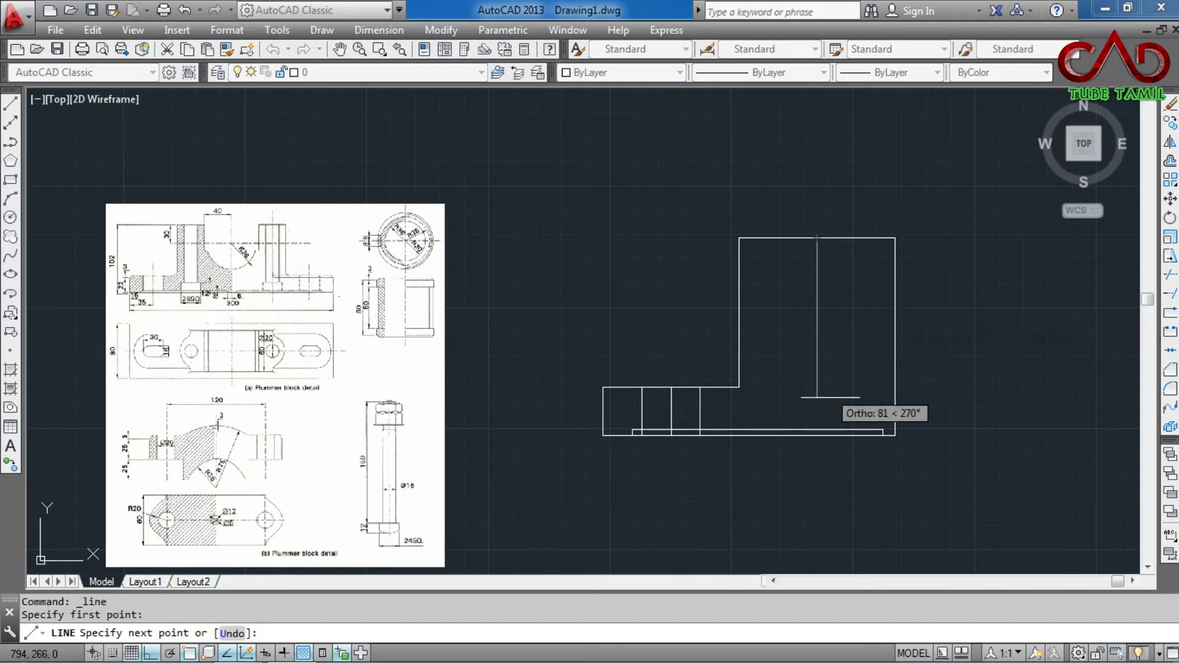
{"action": "left_click", "coordinate": [818, 430]}
{"action": "key", "text": "Escape"}
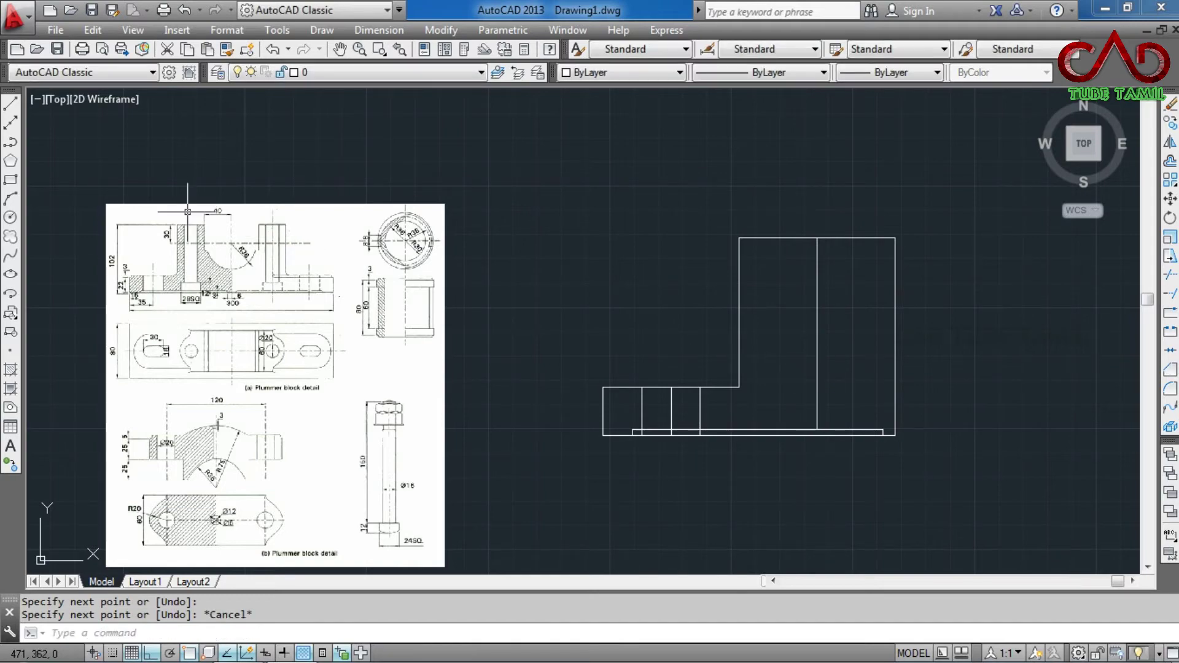
Step: Pan and zoom over the reference sketch to read the bolt and base dimensions
{"action": "scroll", "coordinate": [264, 258], "scroll_direction": "down", "scroll_amount": 2}
{"action": "scroll", "coordinate": [223, 418], "scroll_direction": "up", "scroll_amount": 2}
{"action": "scroll", "coordinate": [222, 418], "scroll_direction": "up", "scroll_amount": 2}
{"action": "scroll", "coordinate": [141, 380], "scroll_direction": "up", "scroll_amount": 2}
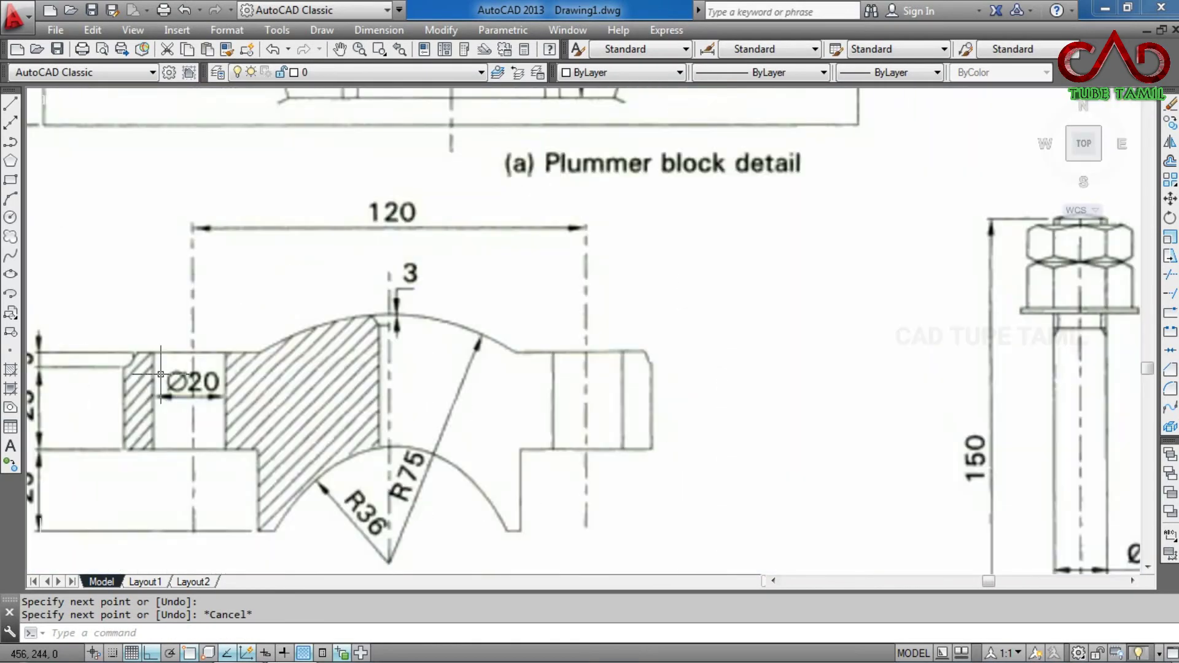
{"action": "scroll", "coordinate": [232, 484], "scroll_direction": "down", "scroll_amount": 2}
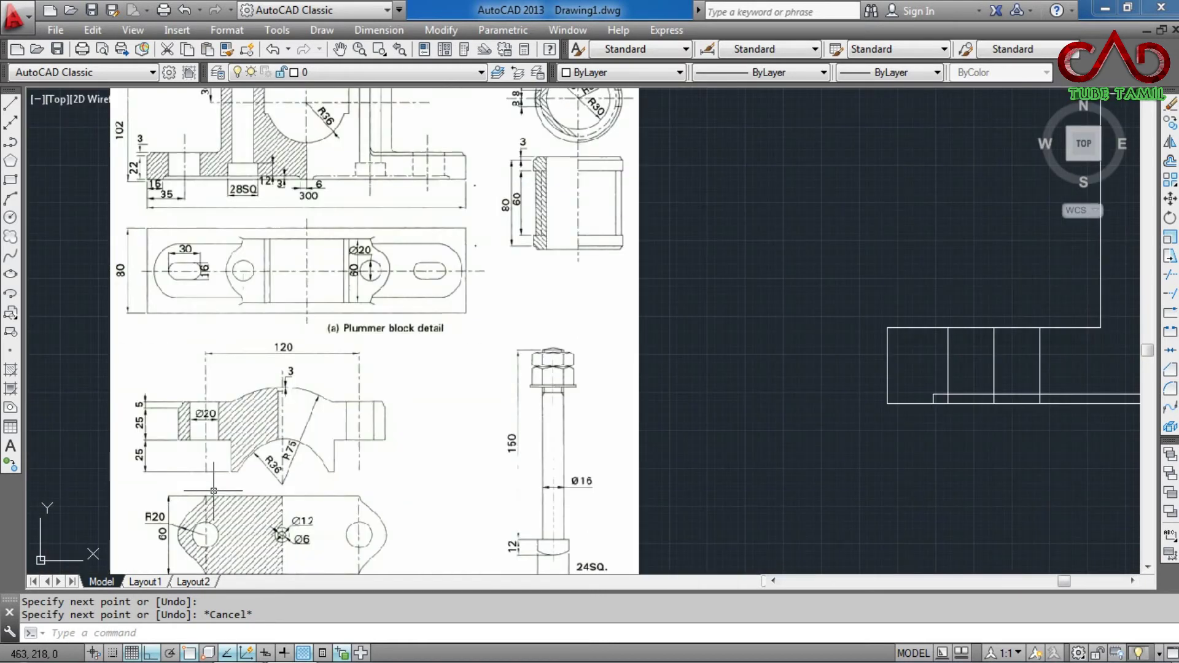
{"action": "scroll", "coordinate": [201, 542], "scroll_direction": "up", "scroll_amount": 2}
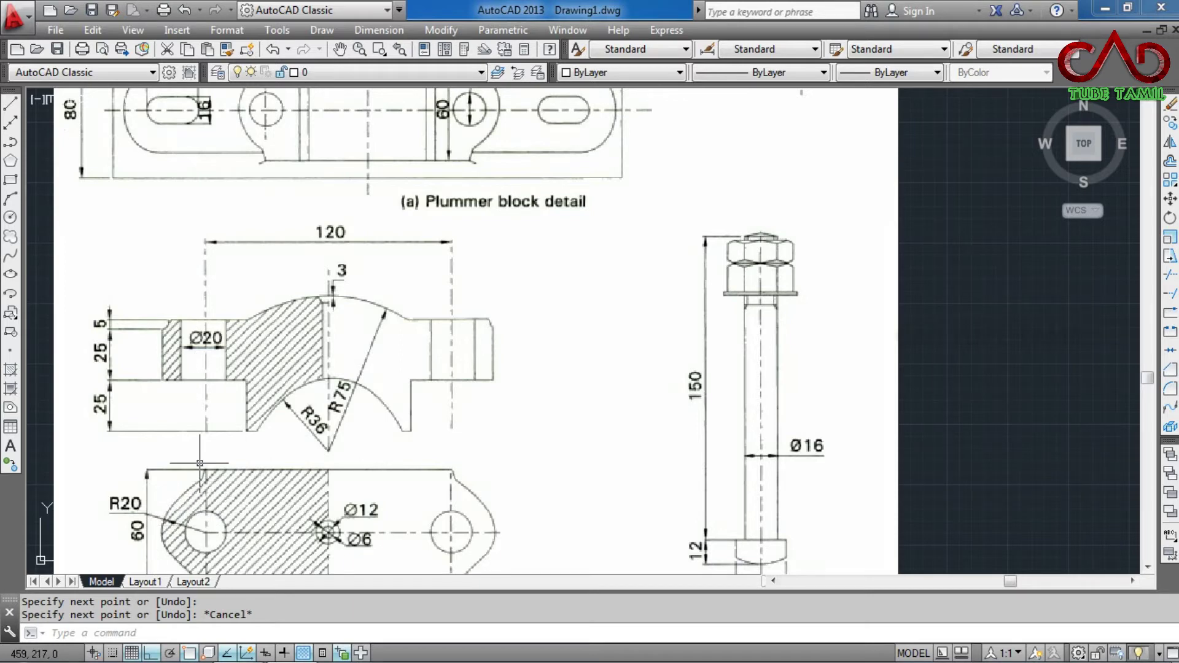
{"action": "scroll", "coordinate": [199, 463], "scroll_direction": "down", "scroll_amount": 3}
{"action": "middle_click_drag", "start_coordinate": [203, 344], "coordinate": [172, 501]}
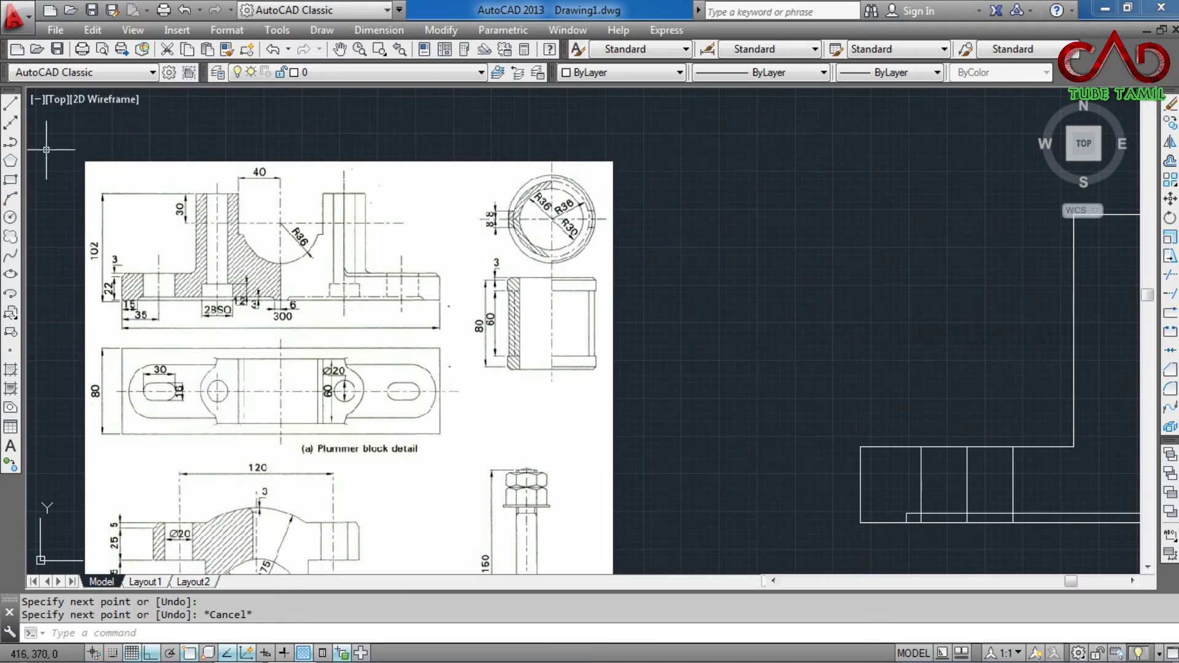
{"action": "scroll", "coordinate": [1155, 86], "scroll_direction": "up", "scroll_amount": 2}
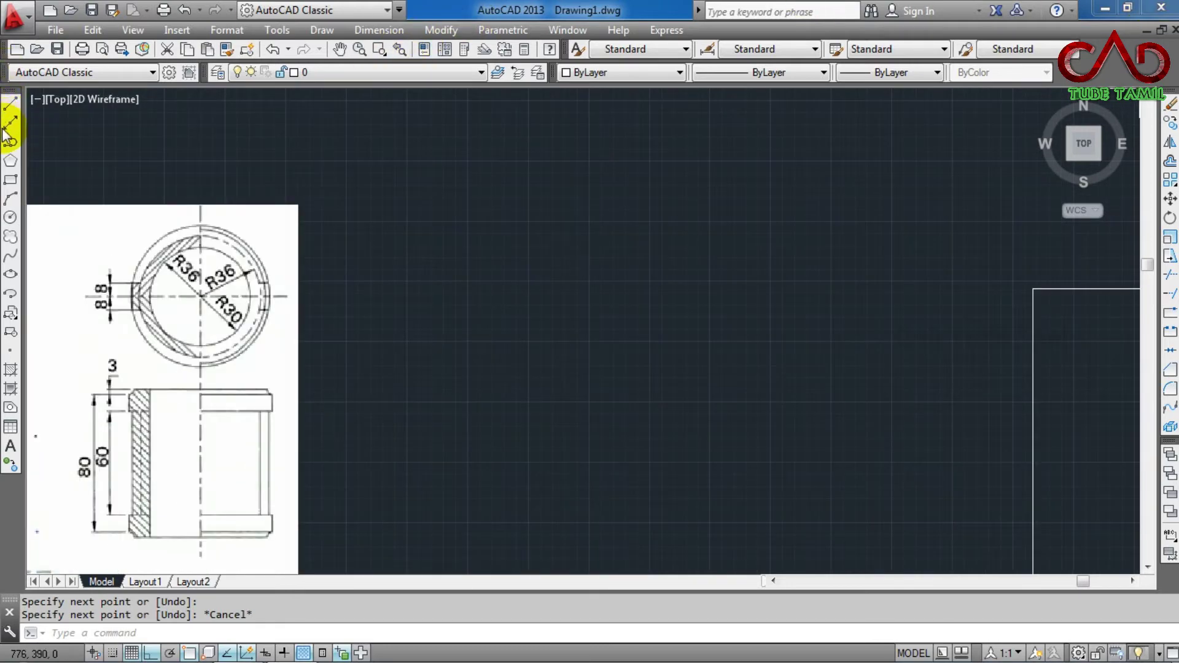
{"action": "left_click", "coordinate": [10, 103]}
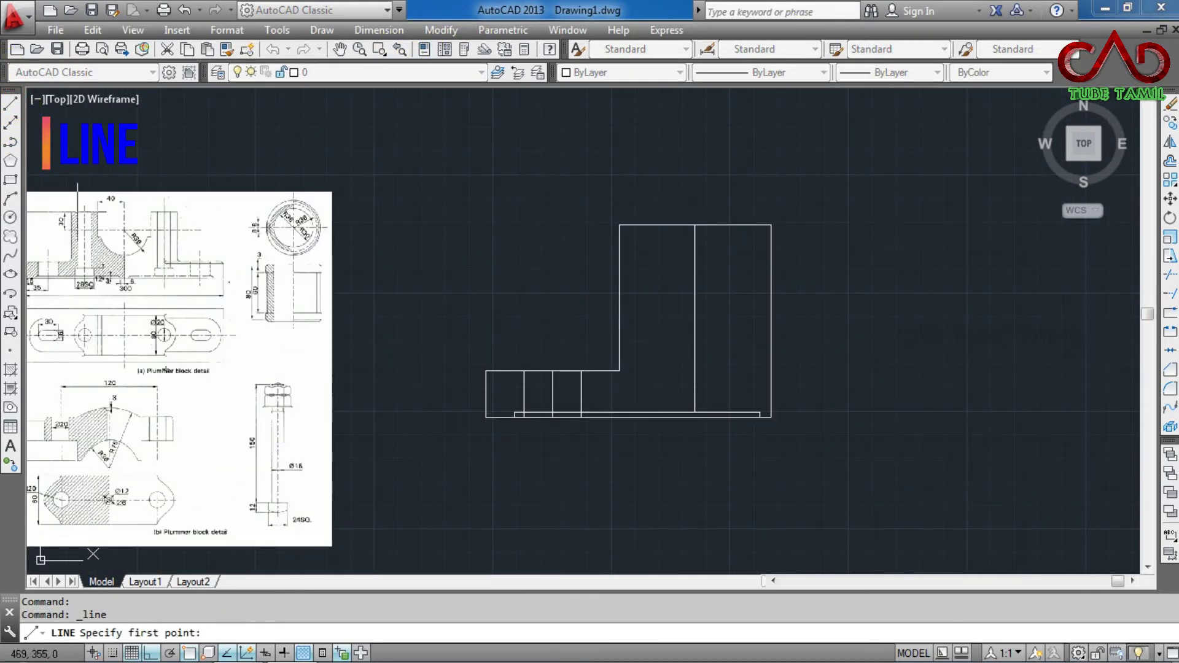
Step: Draw a vertical line from the upright top edge's midpoint down to the base bottom
{"action": "scroll", "coordinate": [209, 218], "scroll_direction": "down", "scroll_amount": 2}
{"action": "scroll", "coordinate": [209, 218], "scroll_direction": "up", "scroll_amount": 4}
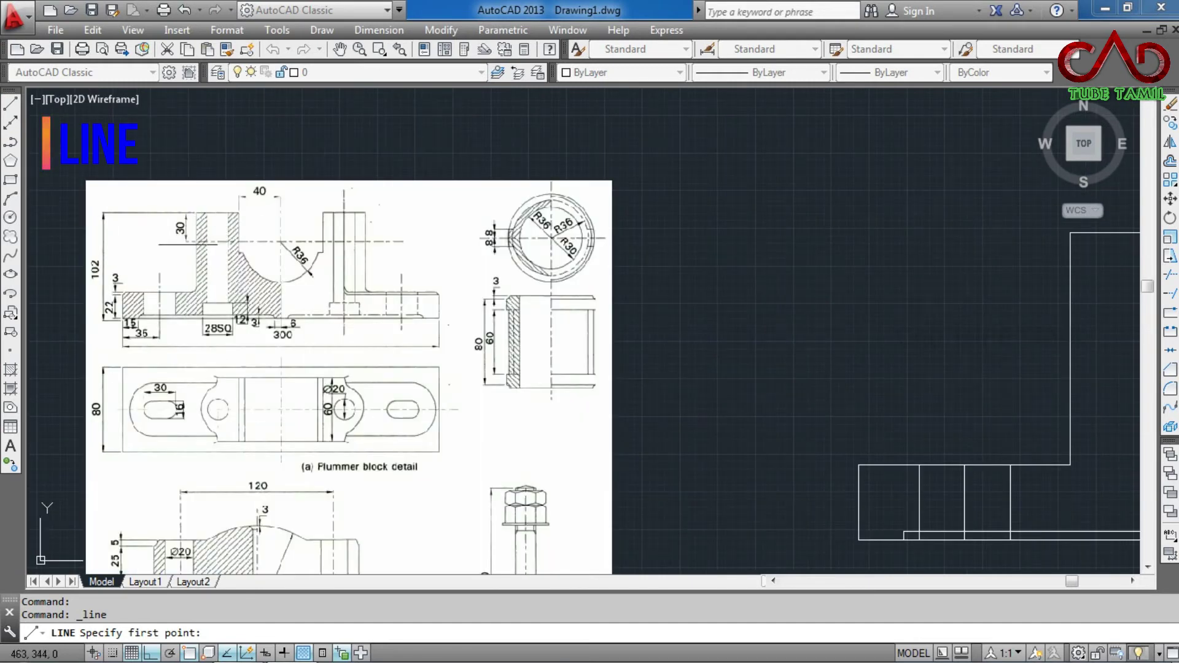
{"action": "scroll", "coordinate": [128, 246], "scroll_direction": "down", "scroll_amount": 2}
{"action": "scroll", "coordinate": [737, 236], "scroll_direction": "up", "scroll_amount": 2}
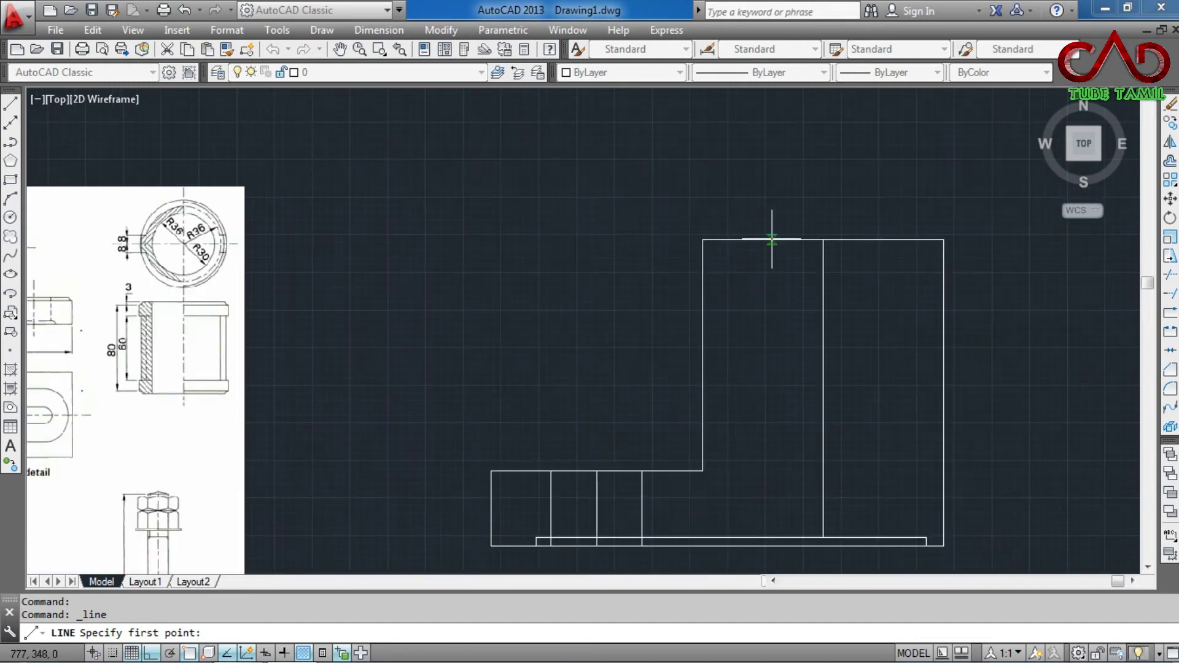
{"action": "left_click", "coordinate": [763, 240]}
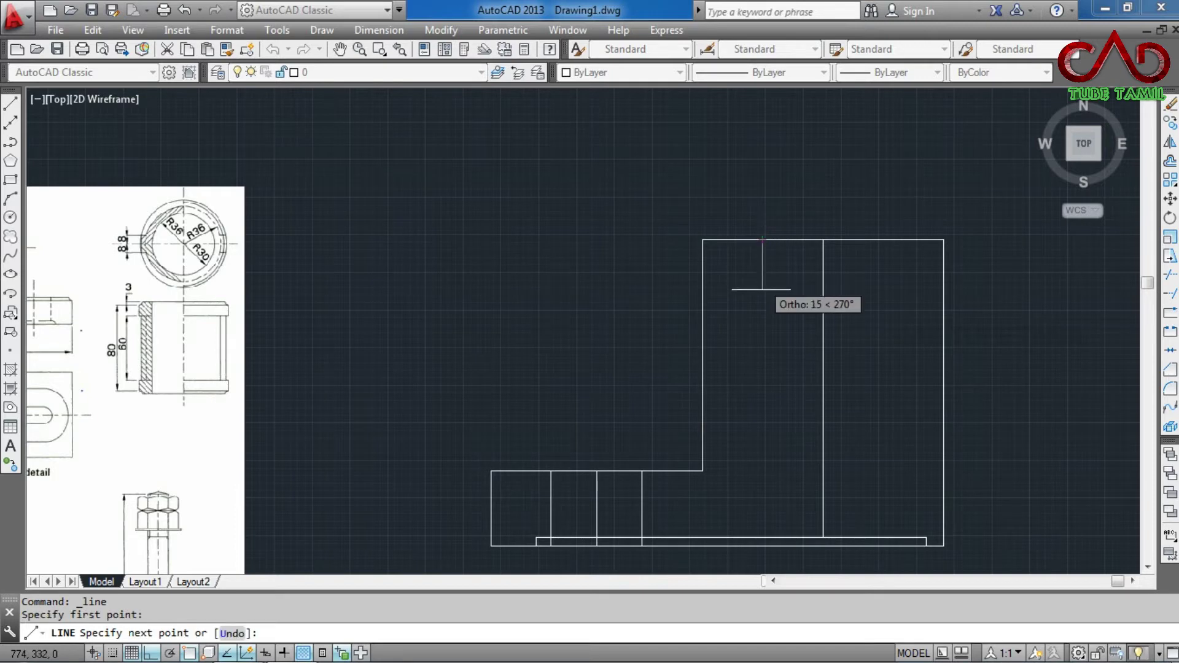
{"action": "scroll", "coordinate": [767, 299], "scroll_direction": "down", "scroll_amount": 2}
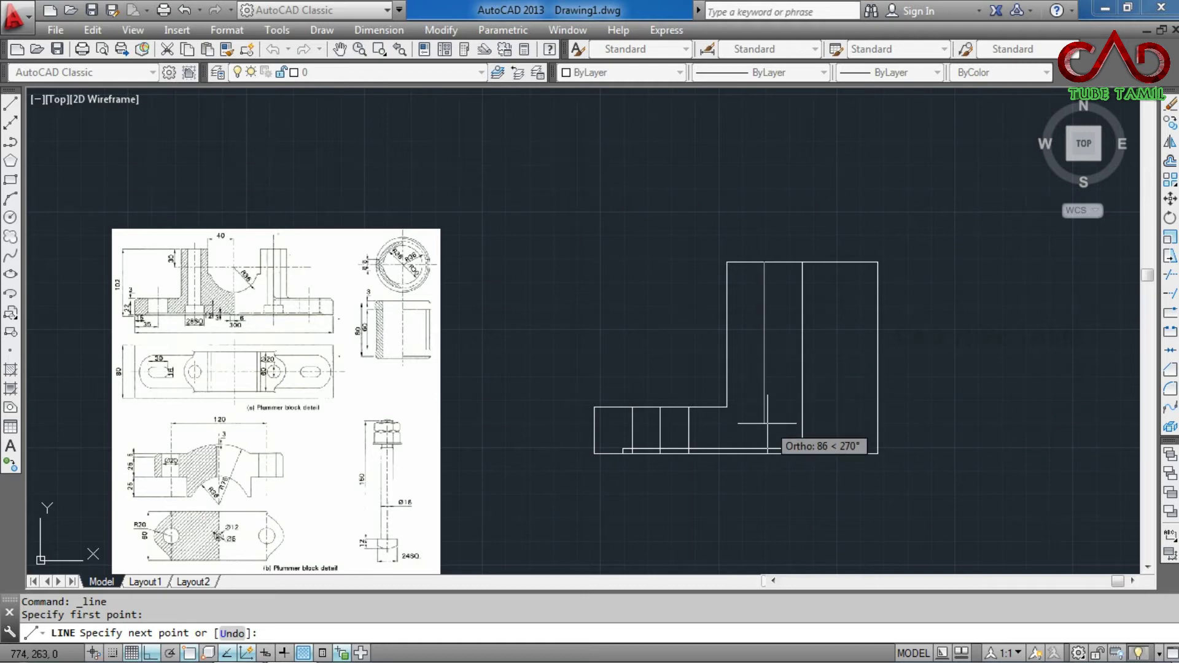
{"action": "scroll", "coordinate": [765, 454], "scroll_direction": "up", "scroll_amount": 5}
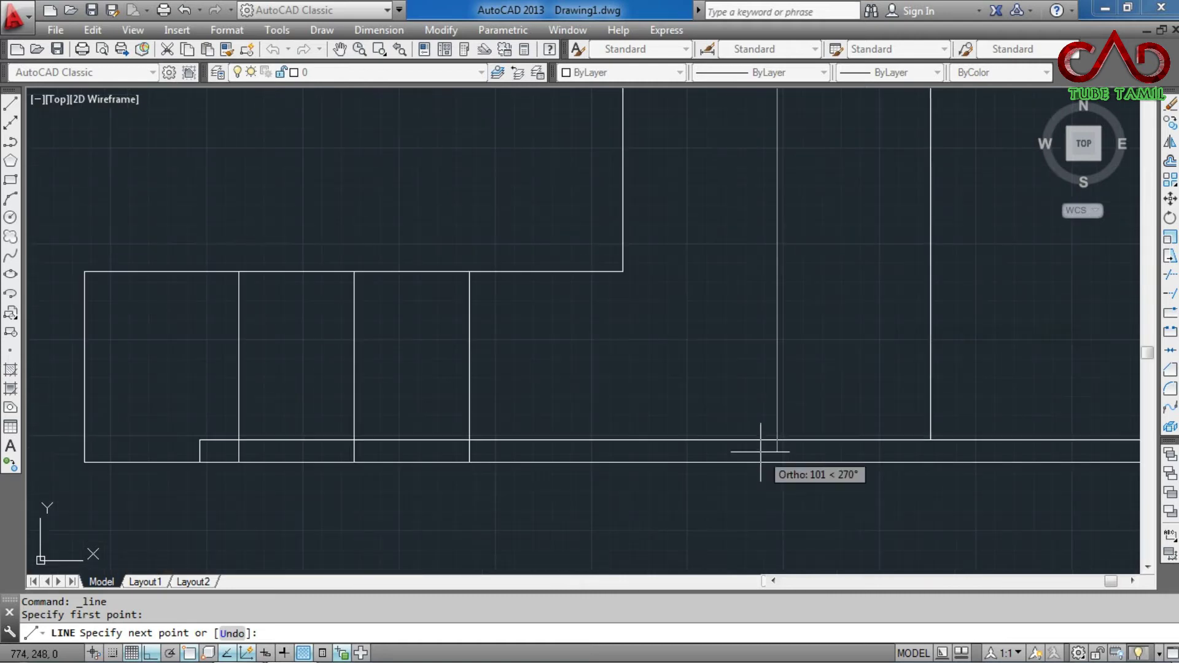
{"action": "left_click", "coordinate": [778, 457]}
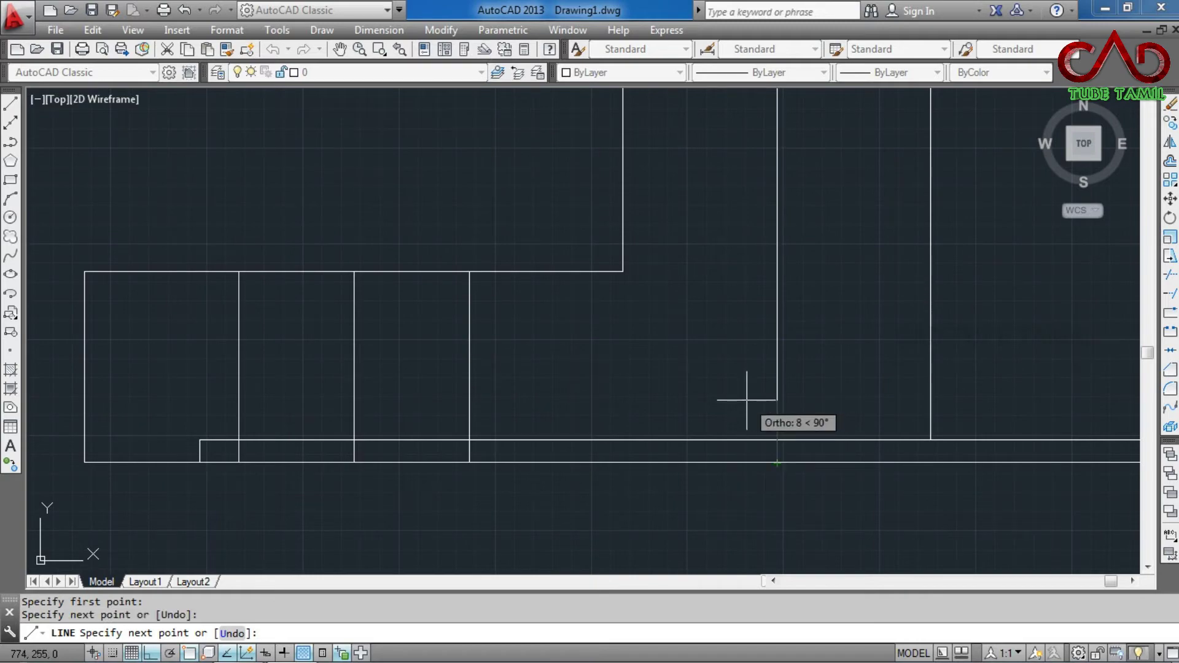
{"action": "key", "text": "Escape"}
{"action": "scroll", "coordinate": [747, 400], "scroll_direction": "down", "scroll_amount": 3}
{"action": "scroll", "coordinate": [729, 338], "scroll_direction": "down", "scroll_amount": 3}
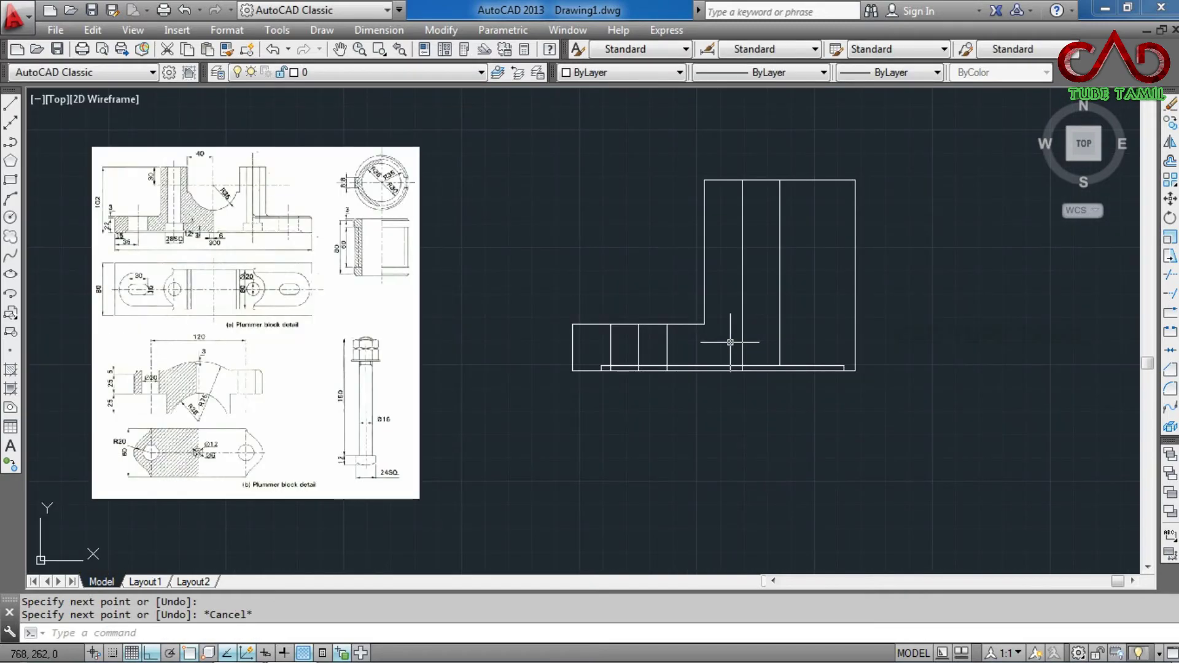
{"action": "scroll", "coordinate": [147, 332], "scroll_direction": "up", "scroll_amount": 5}
Step: Erase the left part of the upright's top edge
{"action": "scroll", "coordinate": [209, 325], "scroll_direction": "up", "scroll_amount": 5}
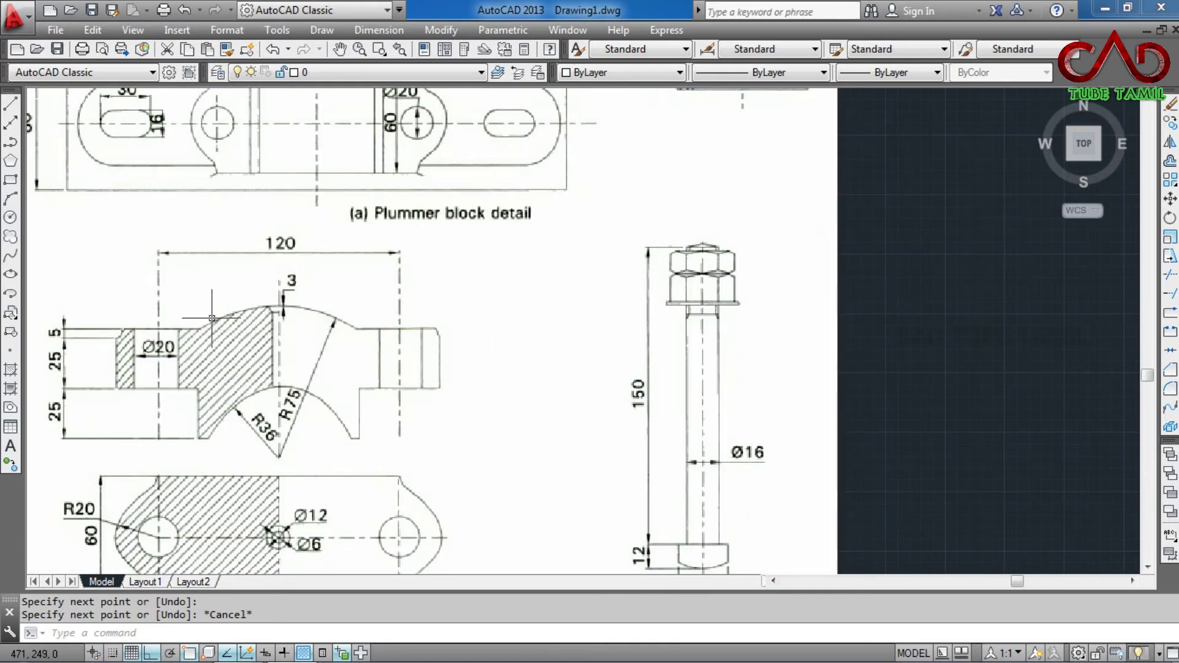
{"action": "scroll", "coordinate": [164, 348], "scroll_direction": "down", "scroll_amount": 5}
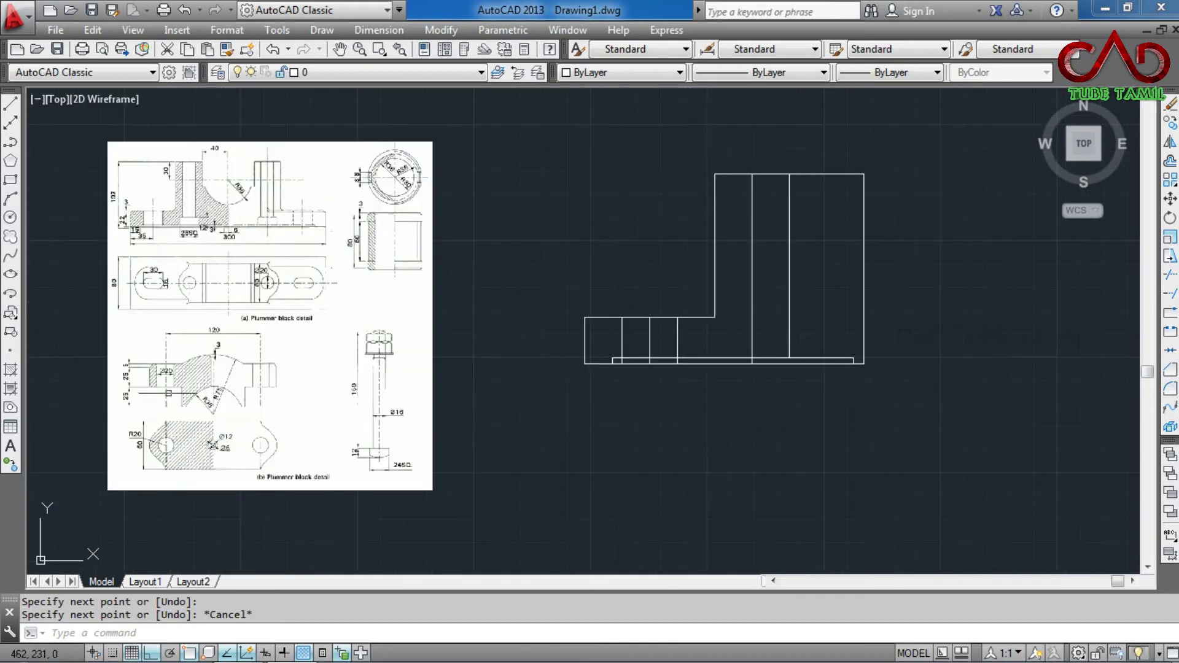
{"action": "left_click", "coordinate": [10, 102]}
{"action": "scroll", "coordinate": [755, 200], "scroll_direction": "up", "scroll_amount": 2}
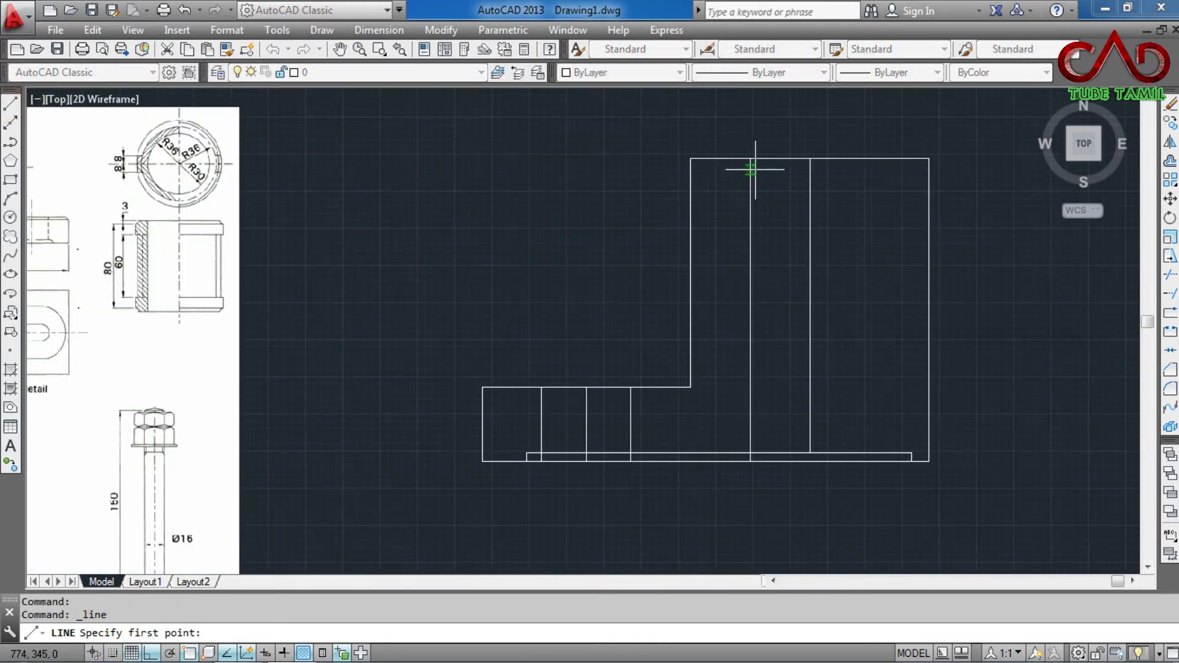
{"action": "key", "text": "Escape"}
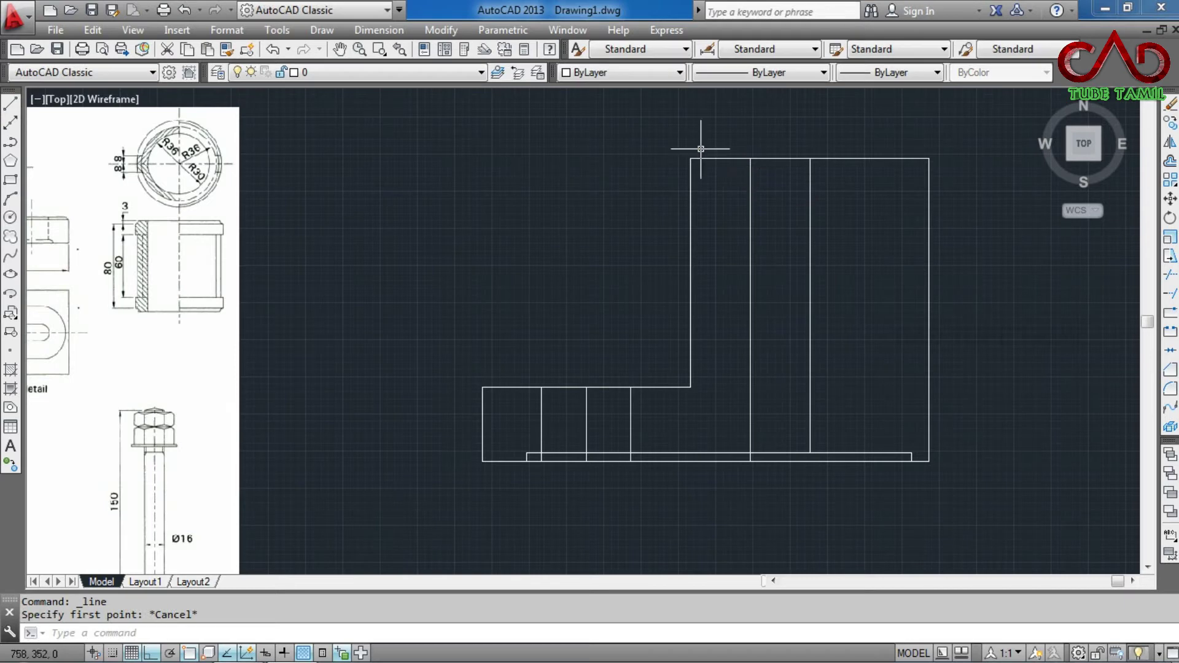
{"action": "left_click", "coordinate": [728, 158]}
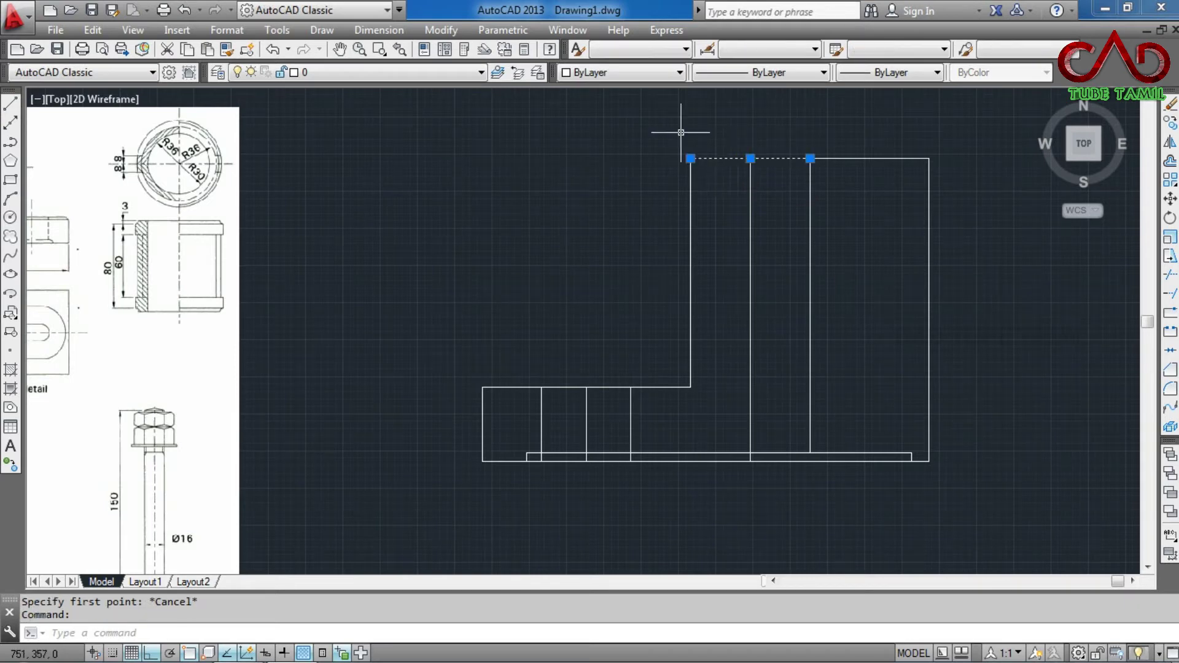
{"action": "key", "text": "Delete"}
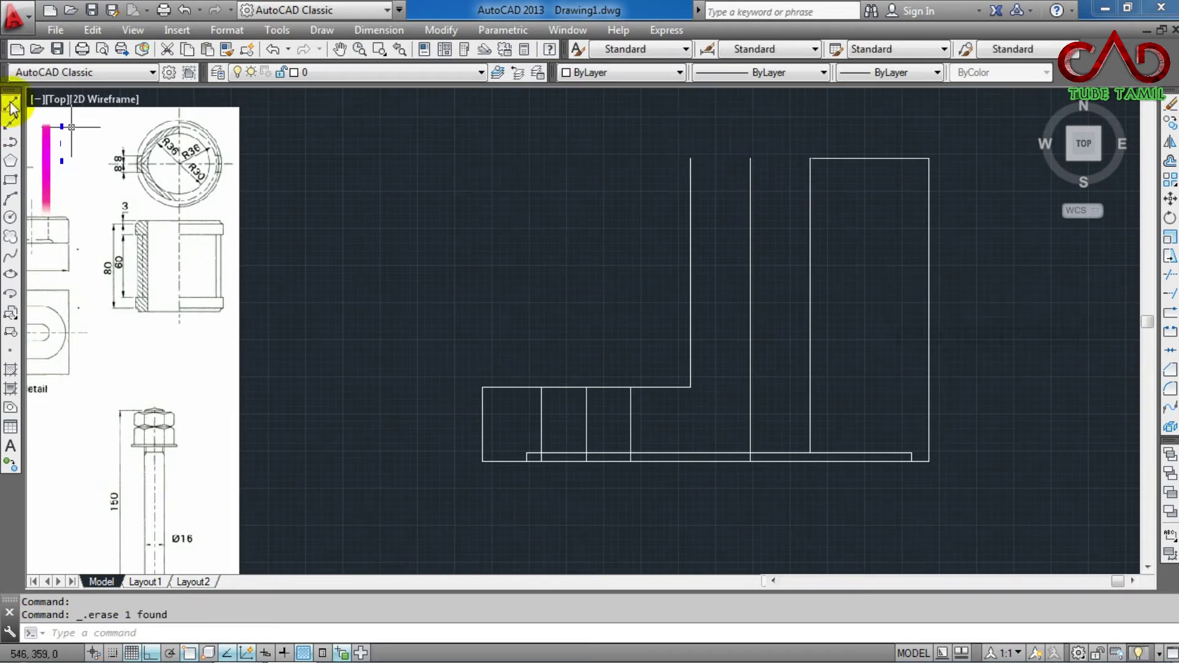
Step: Draw 10-unit lines left and right from the top of the central vertical
{"action": "left_click", "coordinate": [10, 103]}
{"action": "left_click", "coordinate": [750, 159]}
{"action": "type", "text": "10"}
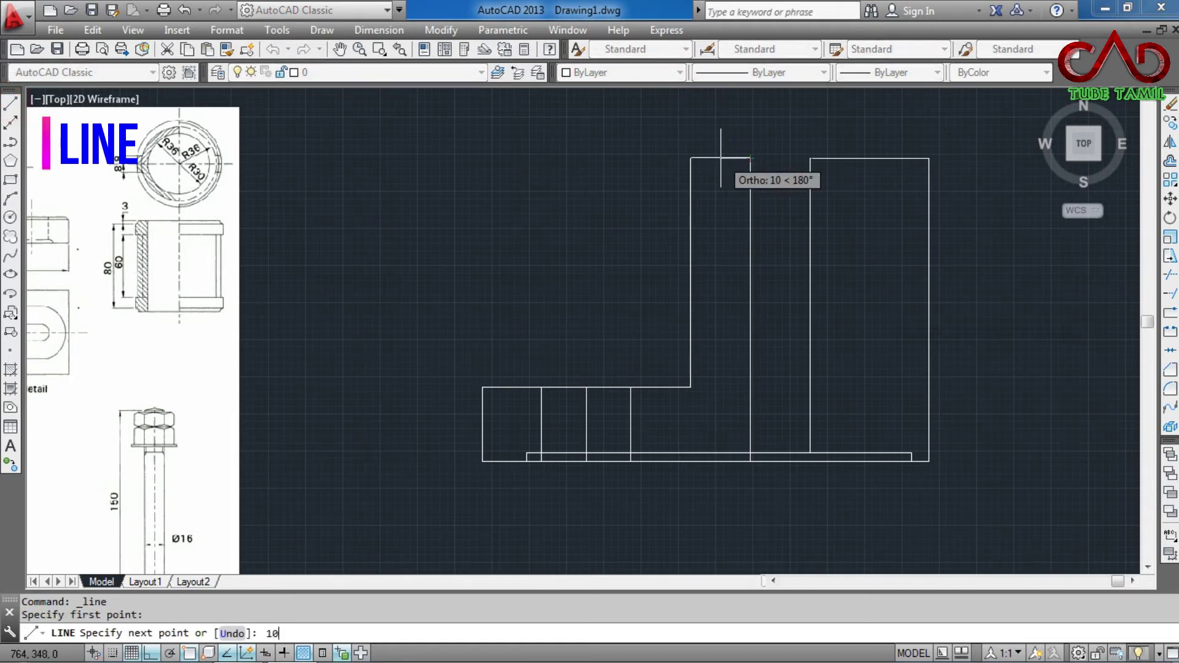
{"action": "type", "text": "0"}
{"action": "key", "text": "Return"}
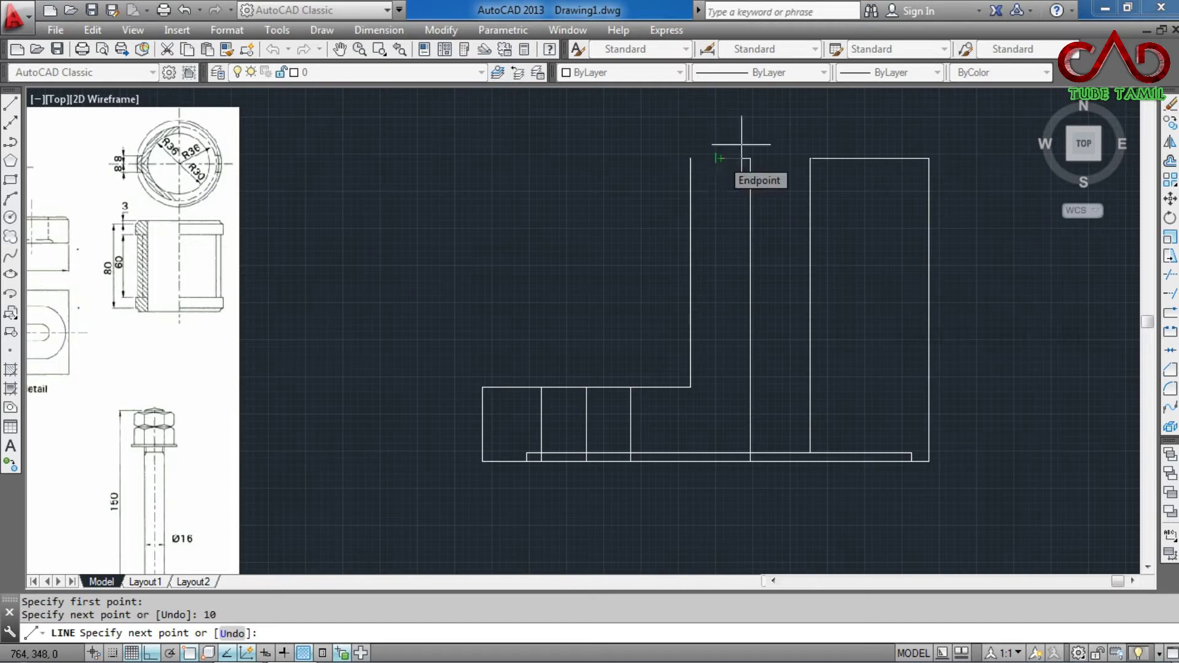
{"action": "key", "text": "Escape"}
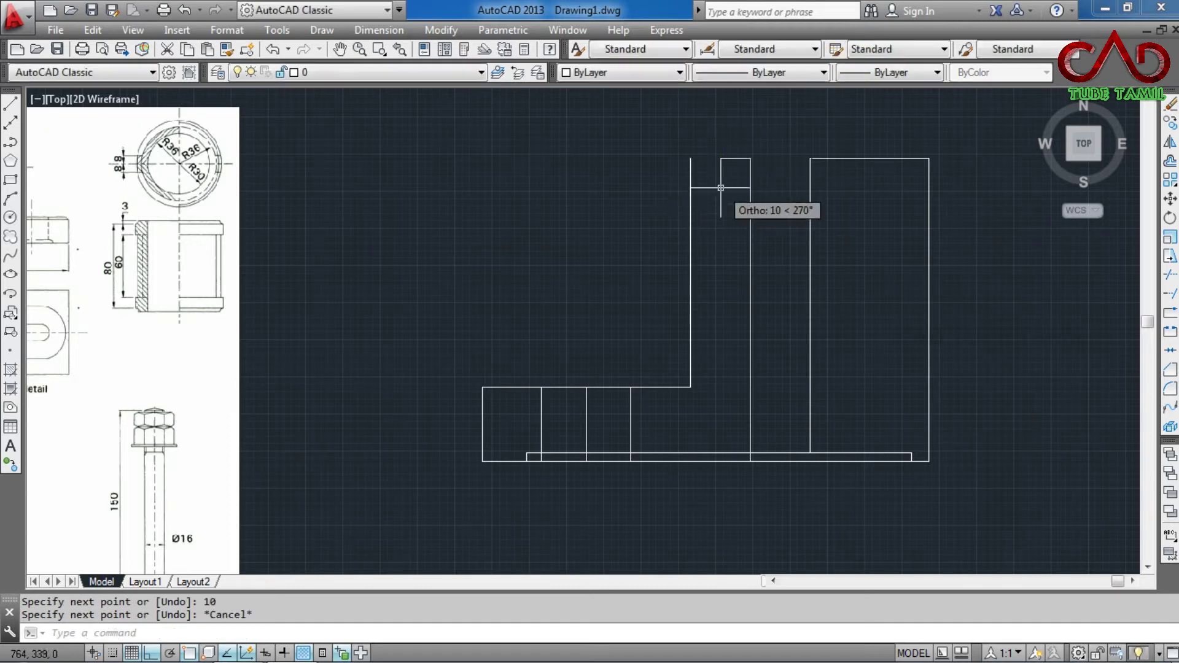
{"action": "key", "text": "space"}
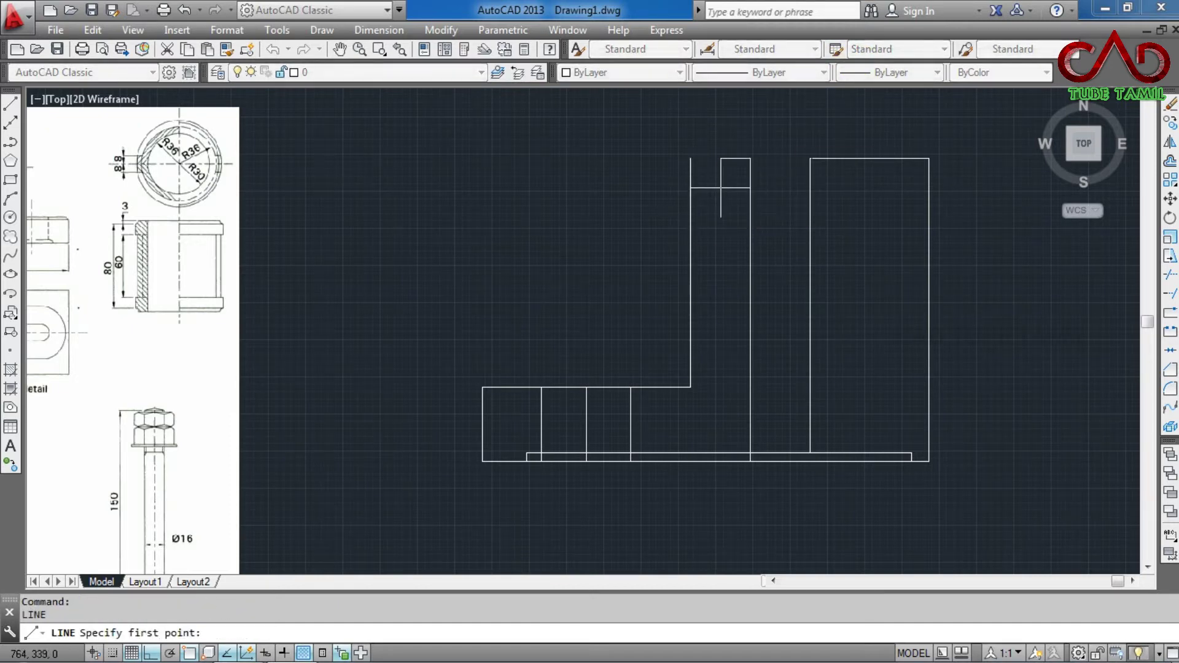
{"action": "left_click", "coordinate": [750, 158]}
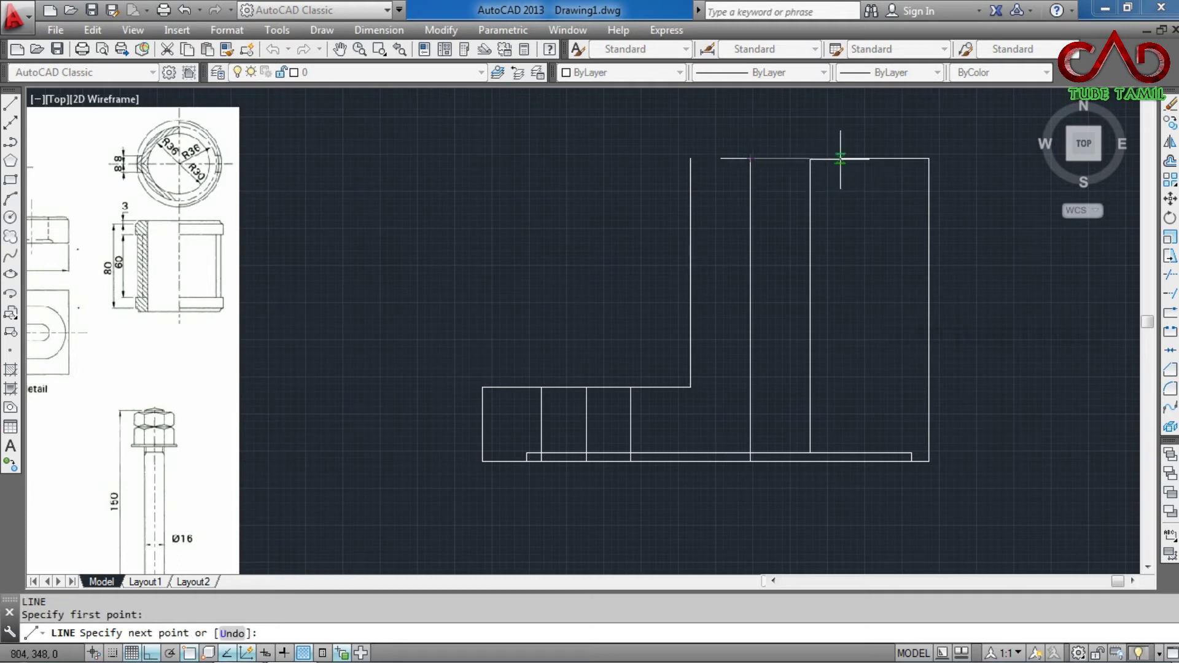
{"action": "type", "text": "10"}
{"action": "key", "text": "Return"}
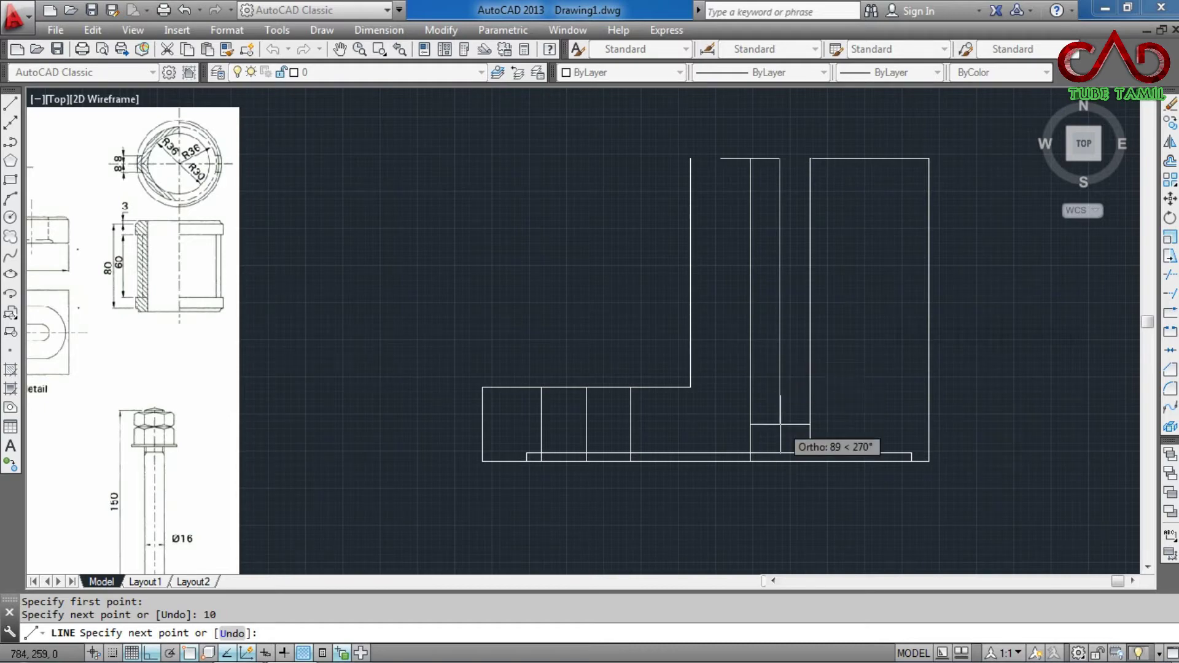
{"action": "key", "text": "Escape"}
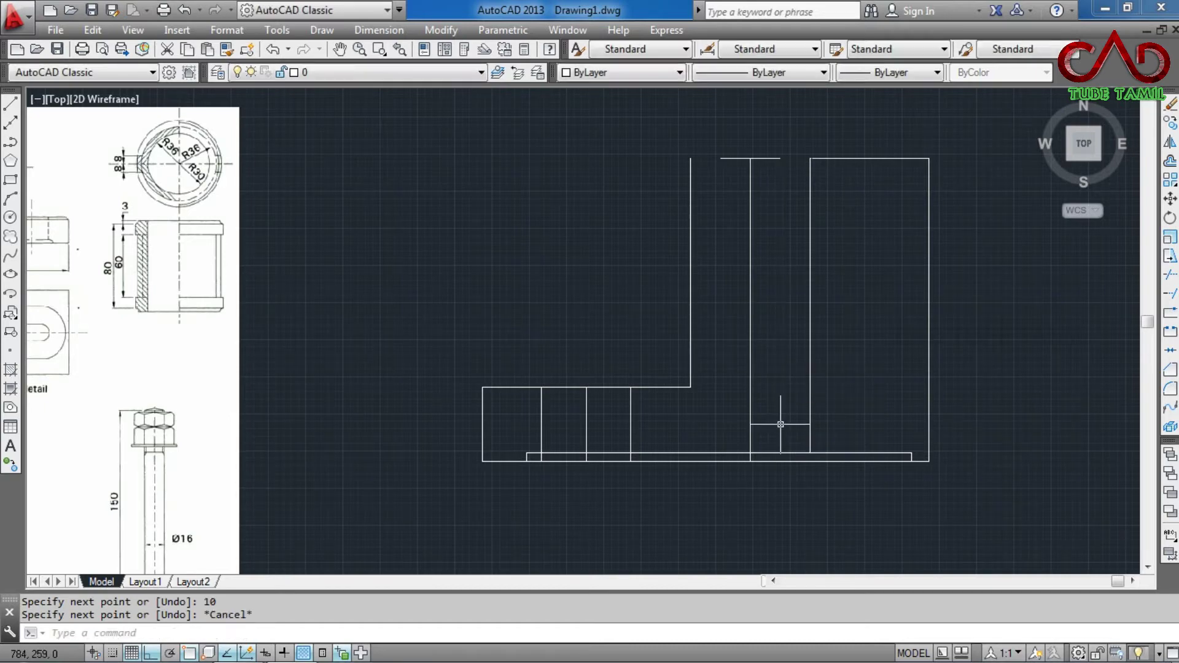
{"action": "scroll", "coordinate": [823, 387], "scroll_direction": "down", "scroll_amount": 2}
{"action": "scroll", "coordinate": [400, 368], "scroll_direction": "up", "scroll_amount": 1}
Step: Zoom over the reference sheet to read the 28SQ recess size, then return to the outline
{"action": "scroll", "coordinate": [495, 289], "scroll_direction": "up", "scroll_amount": 4}
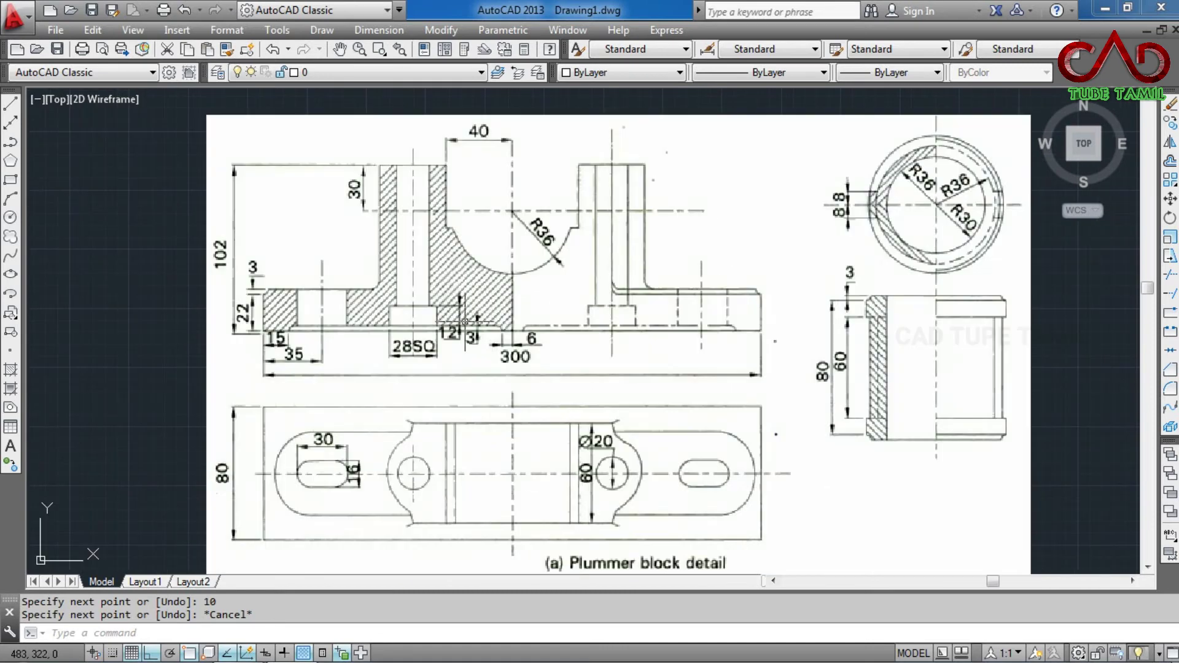
{"action": "scroll", "coordinate": [369, 304], "scroll_direction": "down", "scroll_amount": 2}
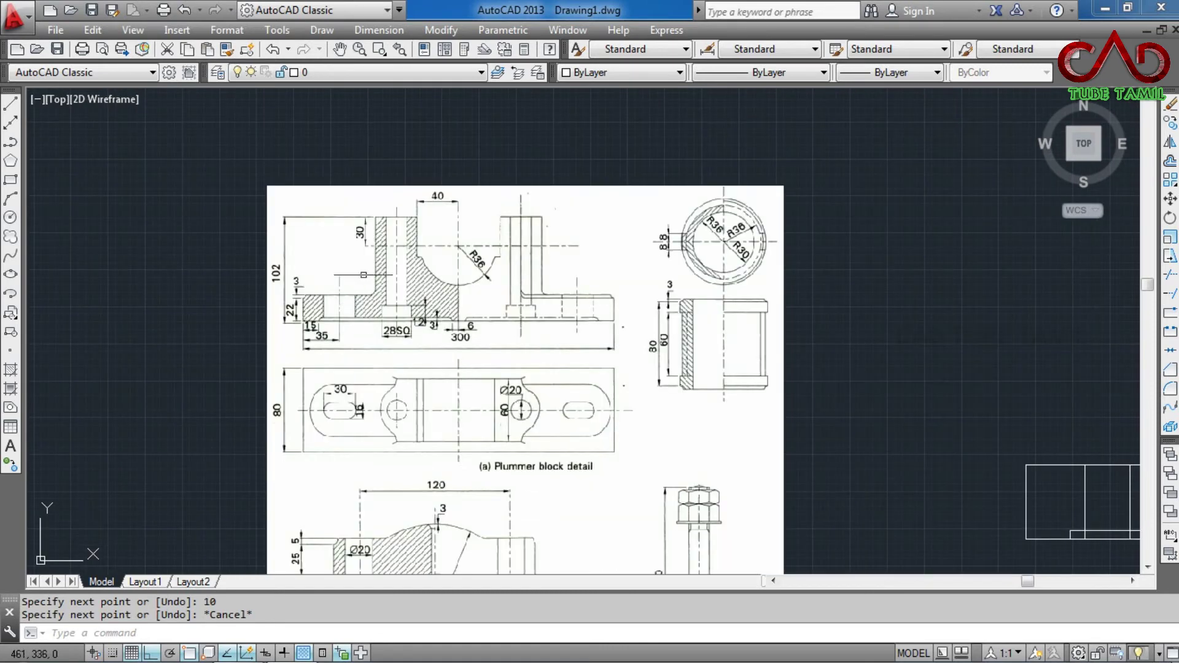
{"action": "scroll", "coordinate": [364, 275], "scroll_direction": "down", "scroll_amount": 2}
{"action": "left_click", "coordinate": [11, 111]}
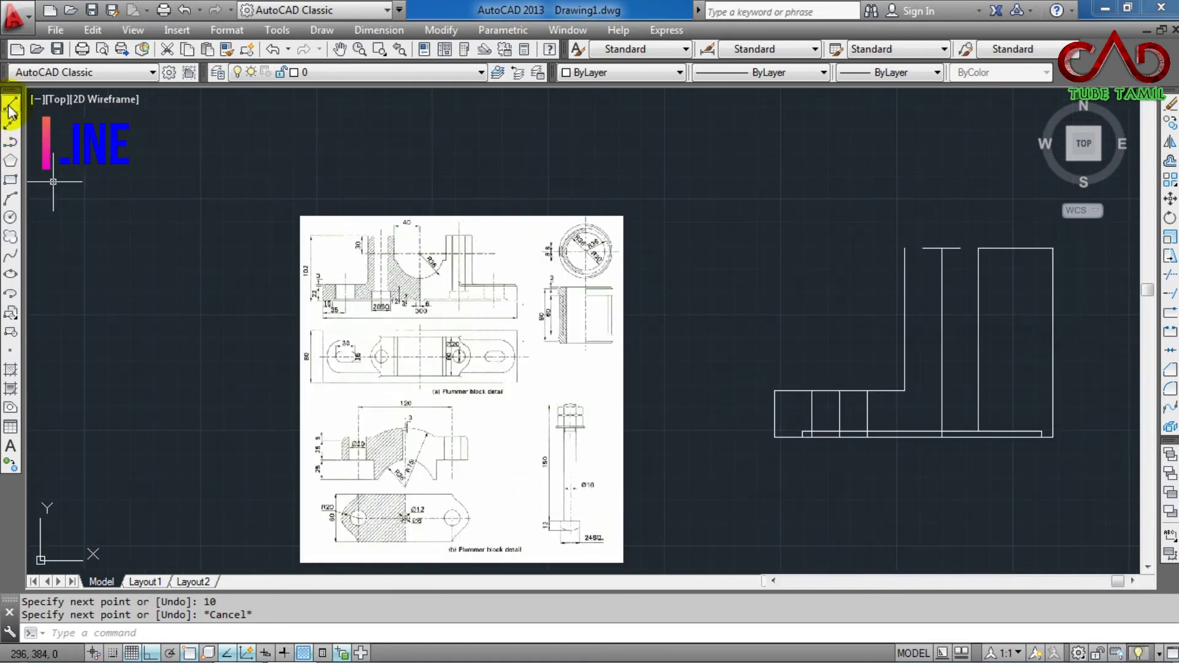
{"action": "left_click", "coordinate": [12, 110]}
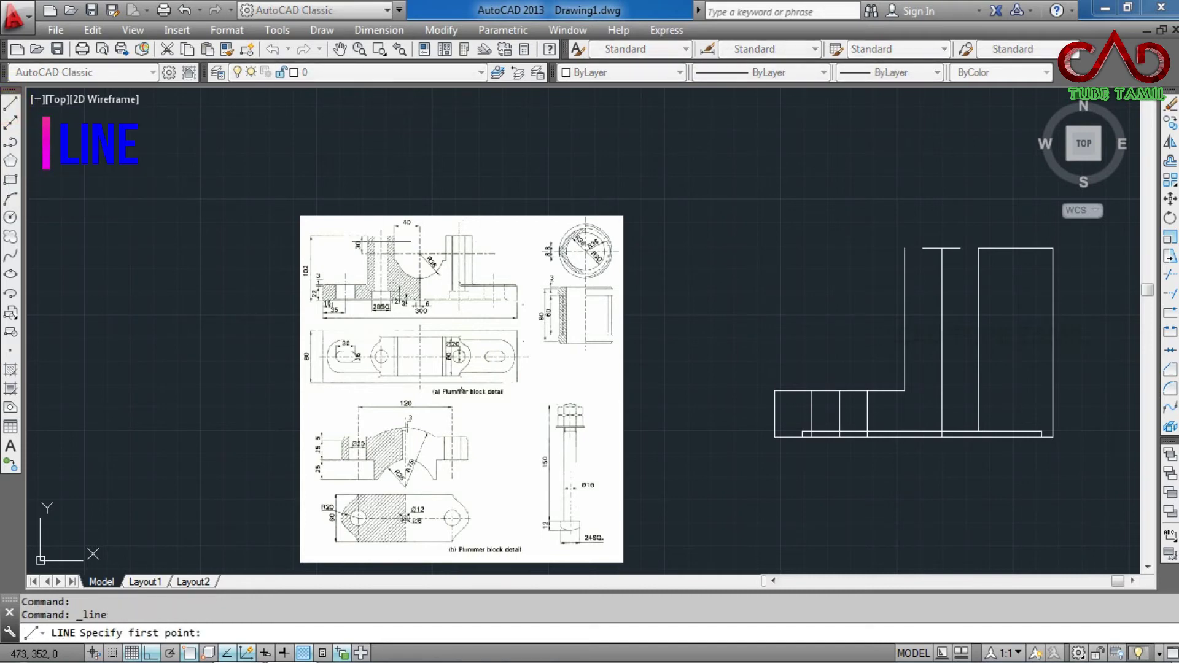
{"action": "scroll", "coordinate": [390, 289], "scroll_direction": "up", "scroll_amount": 2}
{"action": "scroll", "coordinate": [396, 332], "scroll_direction": "up", "scroll_amount": 2}
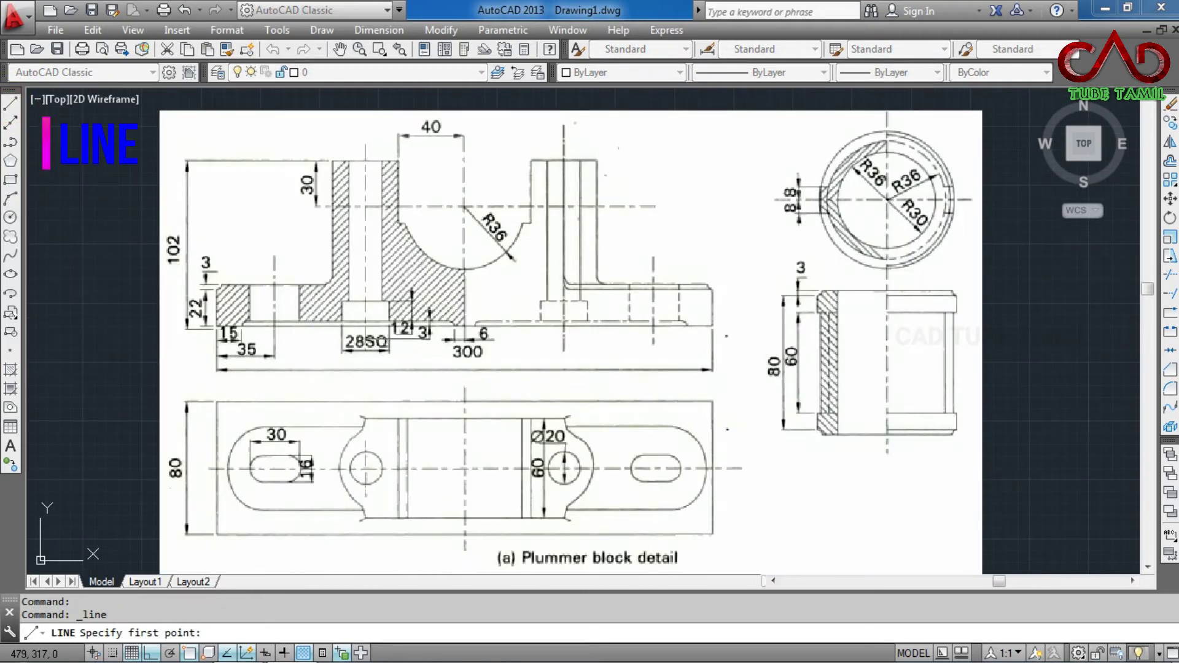
{"action": "scroll", "coordinate": [383, 335], "scroll_direction": "up", "scroll_amount": 2}
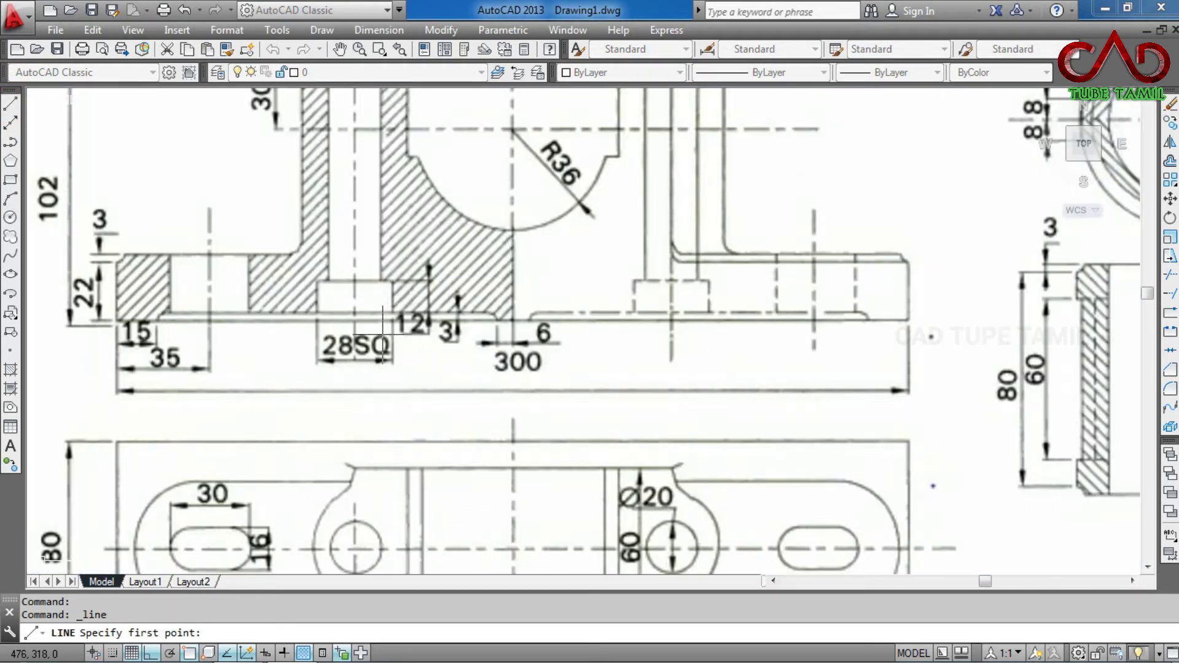
{"action": "scroll", "coordinate": [236, 298], "scroll_direction": "down", "scroll_amount": 2}
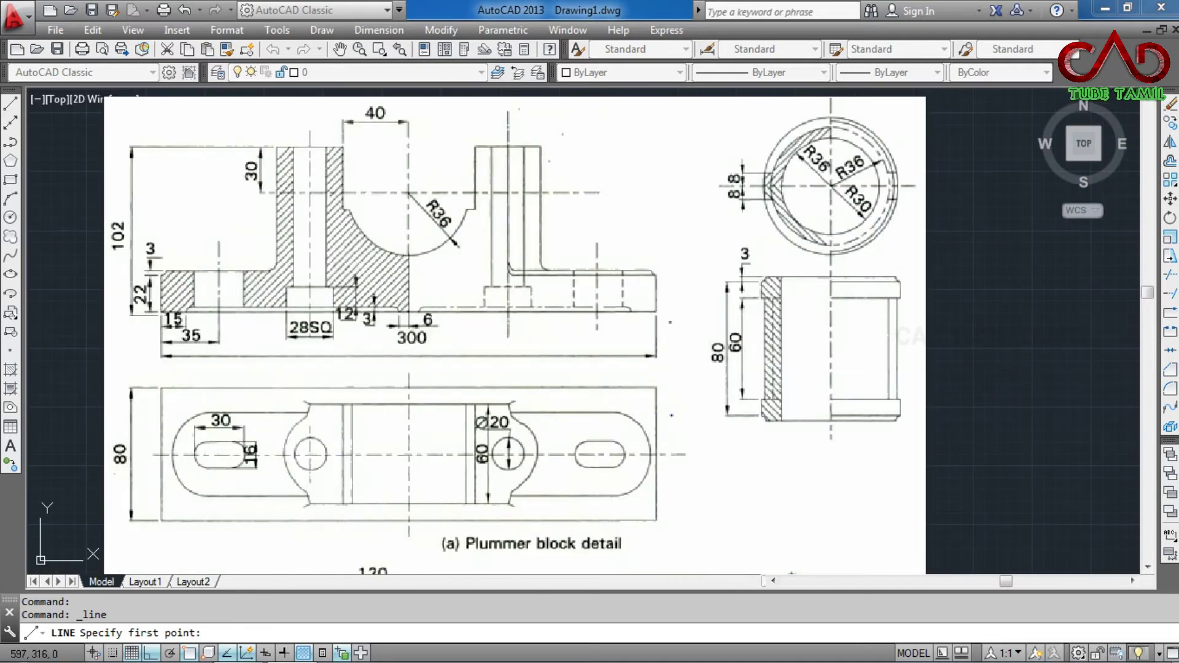
{"action": "scroll", "coordinate": [288, 297], "scroll_direction": "down", "scroll_amount": 4}
{"action": "scroll", "coordinate": [976, 396], "scroll_direction": "up", "scroll_amount": 2}
{"action": "scroll", "coordinate": [897, 421], "scroll_direction": "up", "scroll_amount": 2}
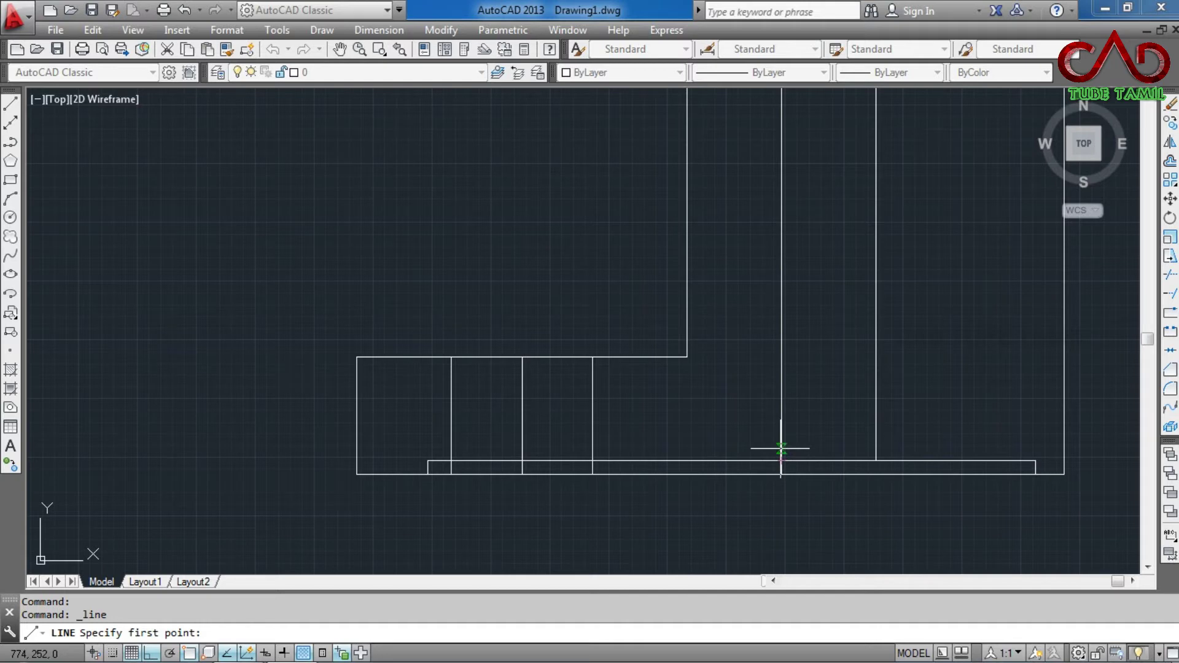
Step: Erase the long inner base line and start a new line at the central vertical's foot
{"action": "key", "text": "Escape"}
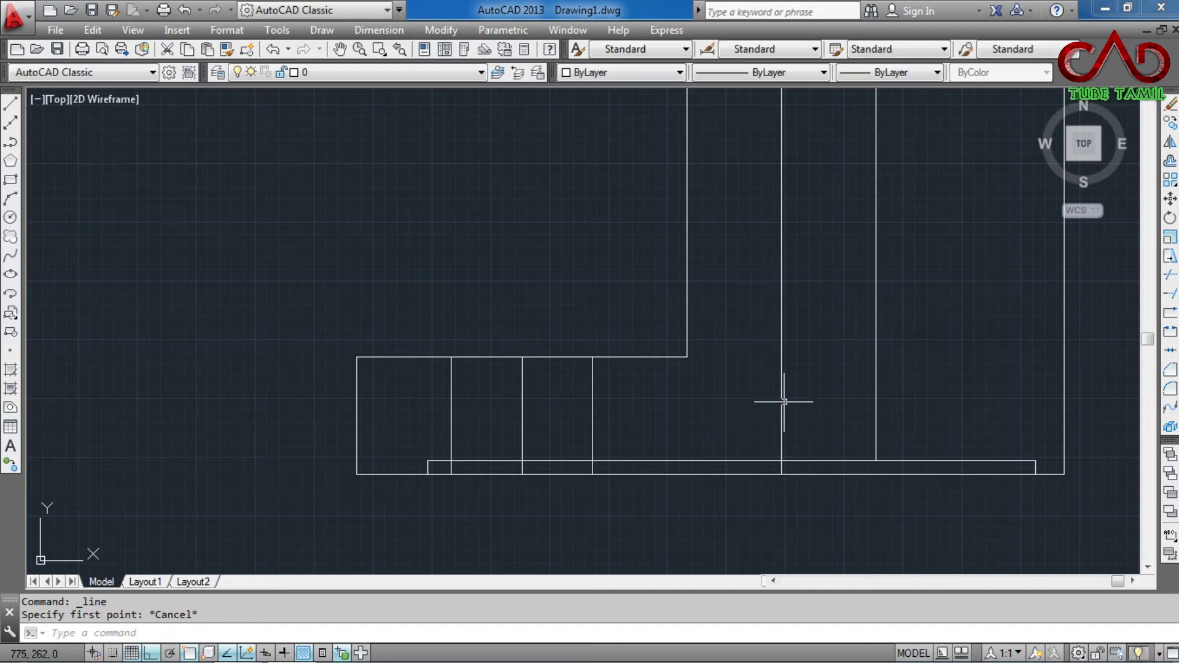
{"action": "left_click", "coordinate": [744, 460]}
{"action": "key", "text": "Delete"}
{"action": "scroll", "coordinate": [591, 362], "scroll_direction": "up", "scroll_amount": 5}
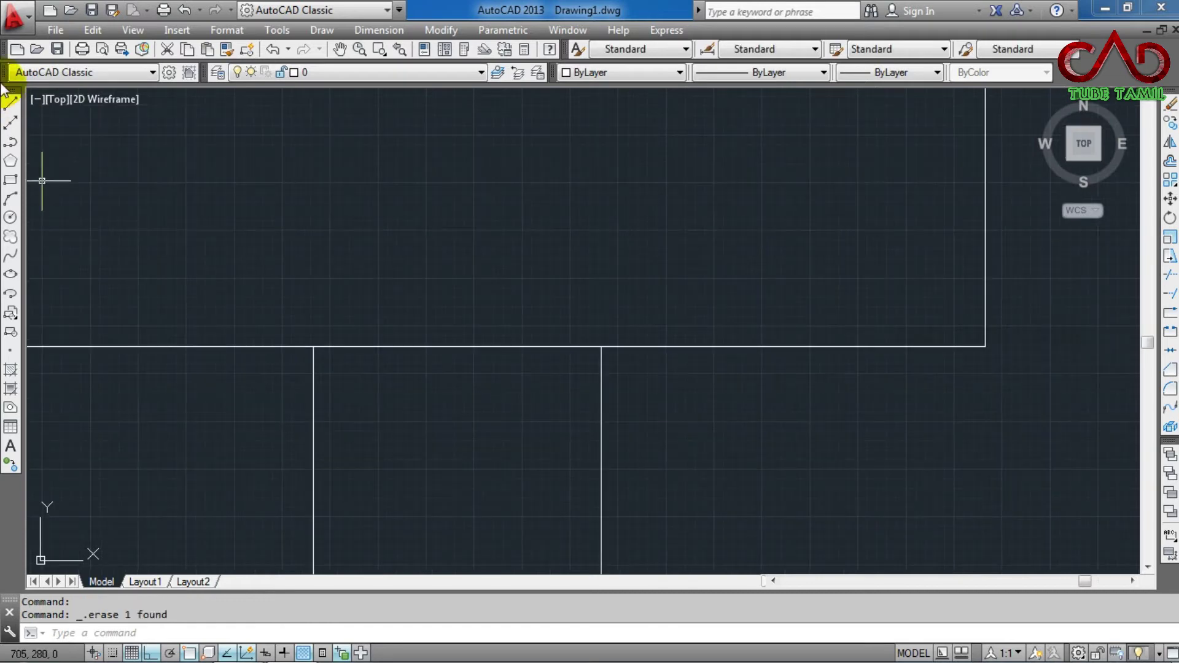
{"action": "scroll", "coordinate": [311, 118], "scroll_direction": "down", "scroll_amount": 4}
{"action": "scroll", "coordinate": [377, 179], "scroll_direction": "down", "scroll_amount": 2}
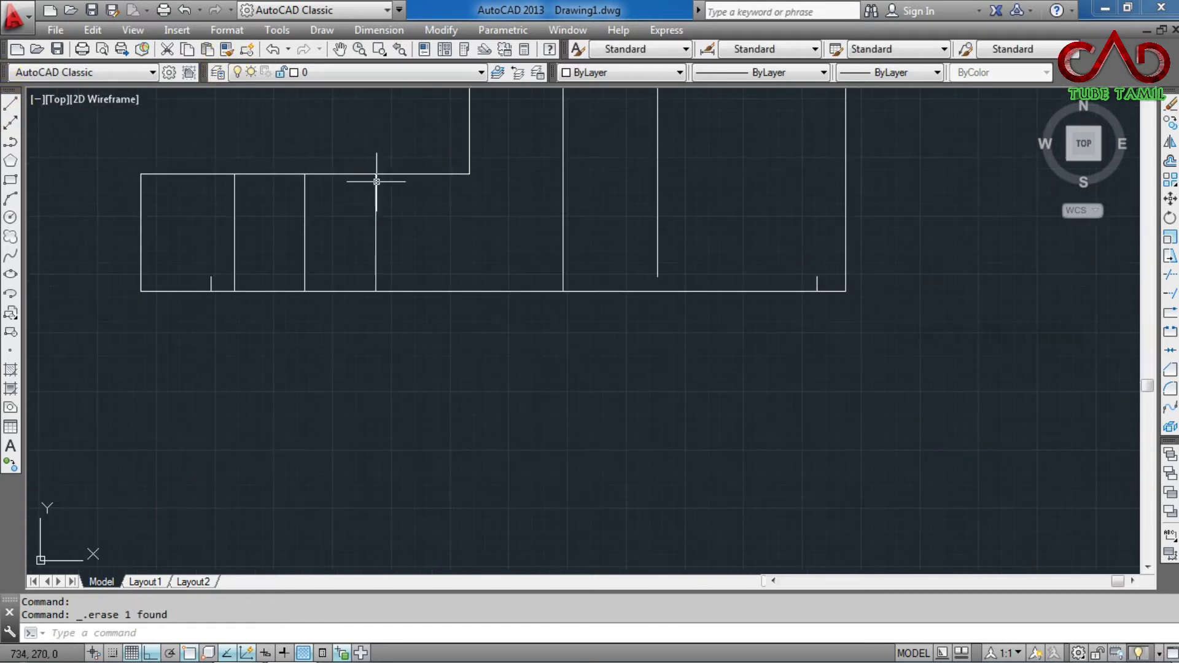
{"action": "left_click", "coordinate": [18, 105]}
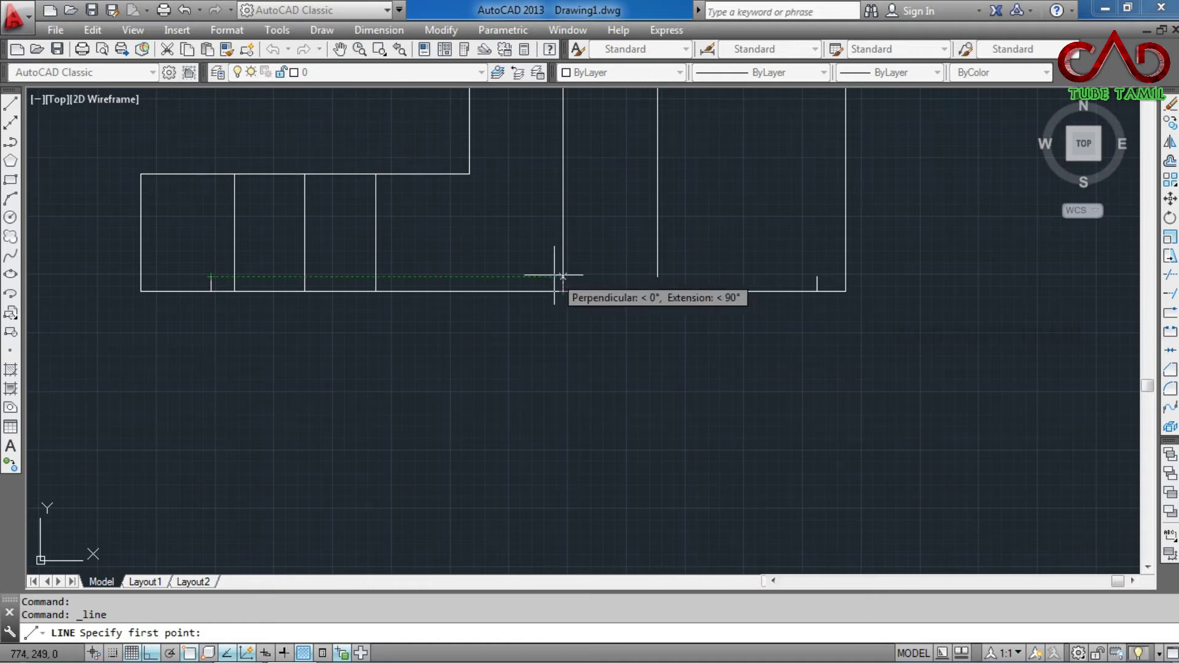
{"action": "left_click", "coordinate": [563, 276]}
{"action": "type", "text": "14"}
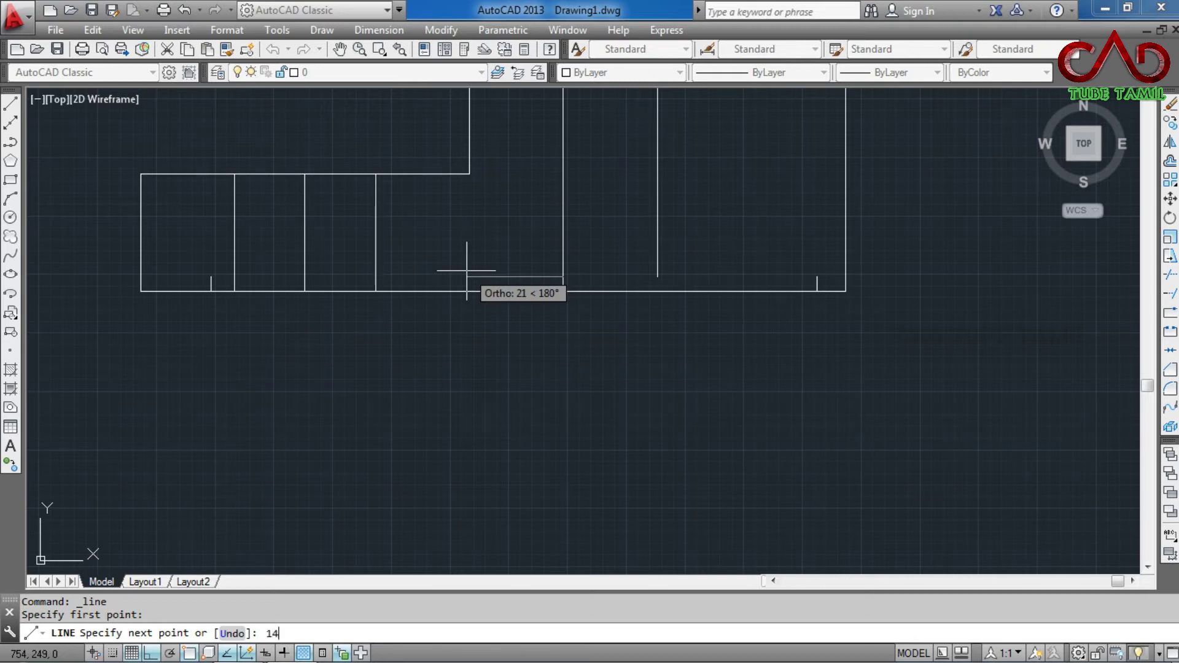
Step: Draw the two 14-unit recess base segments, the second from the right vertical line's foot
{"action": "key", "text": "Return"}
{"action": "key", "text": "Return"}
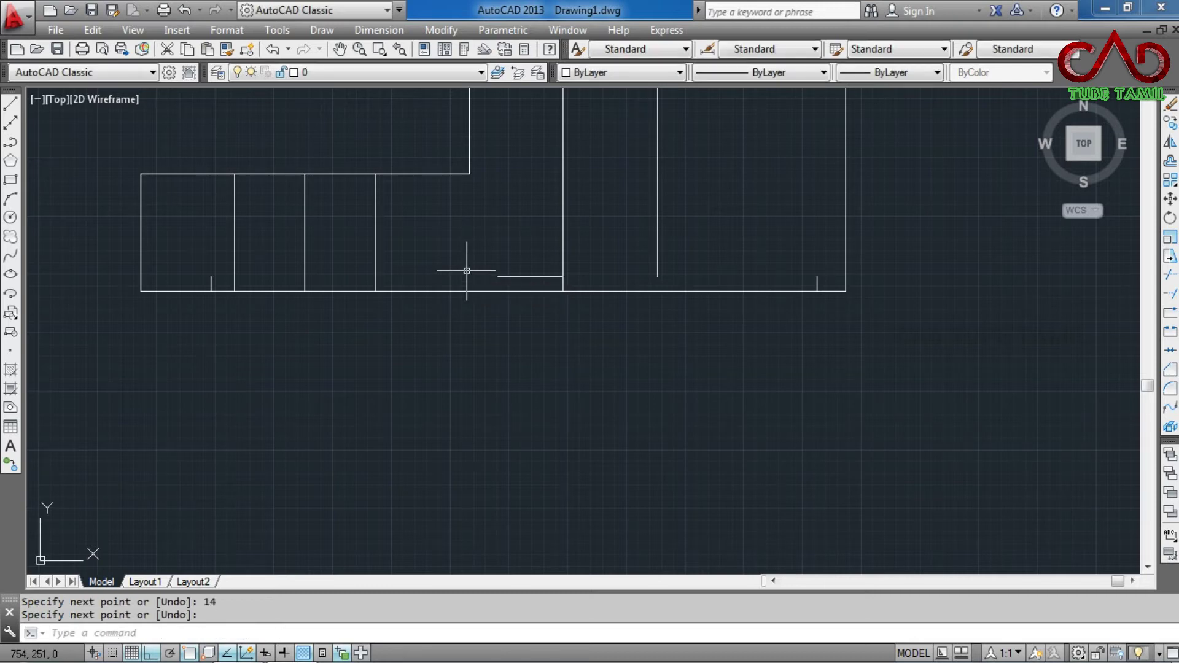
{"action": "key", "text": "Return"}
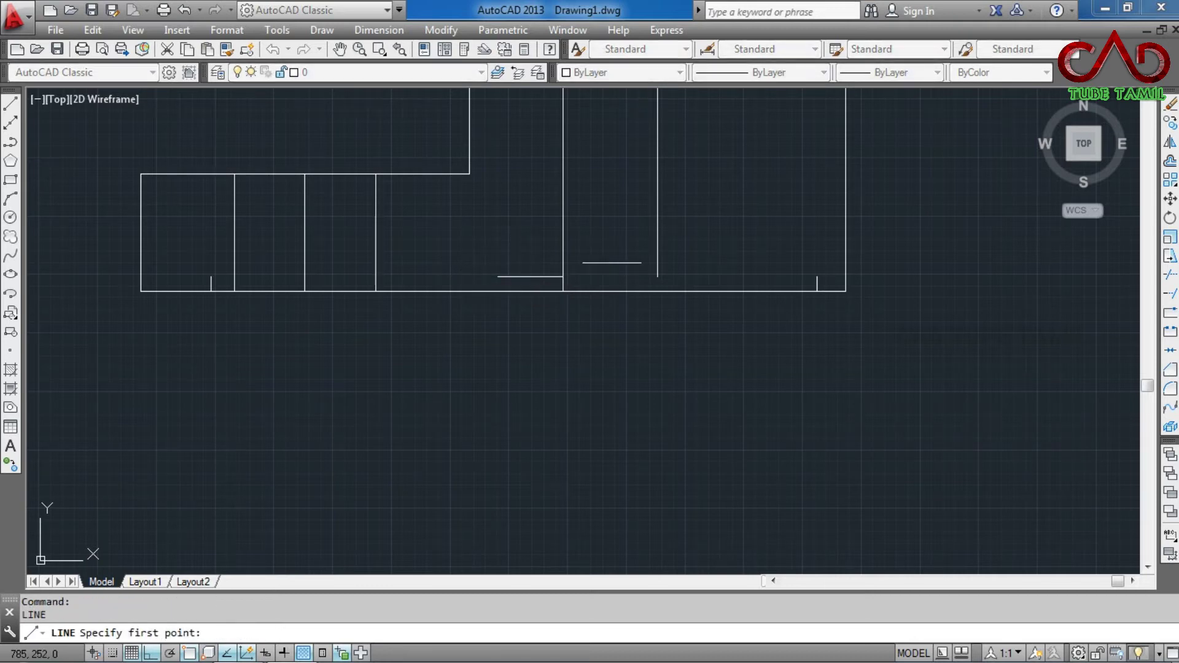
{"action": "left_click", "coordinate": [562, 276]}
{"action": "type", "text": "14"}
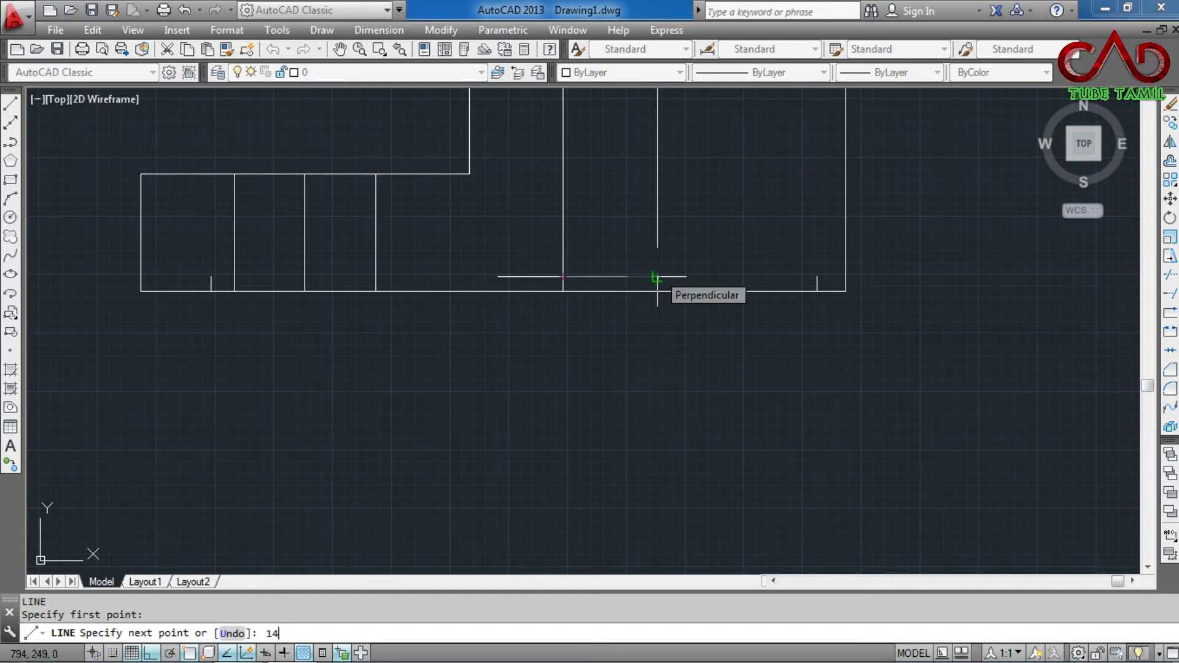
{"action": "key", "text": "Return"}
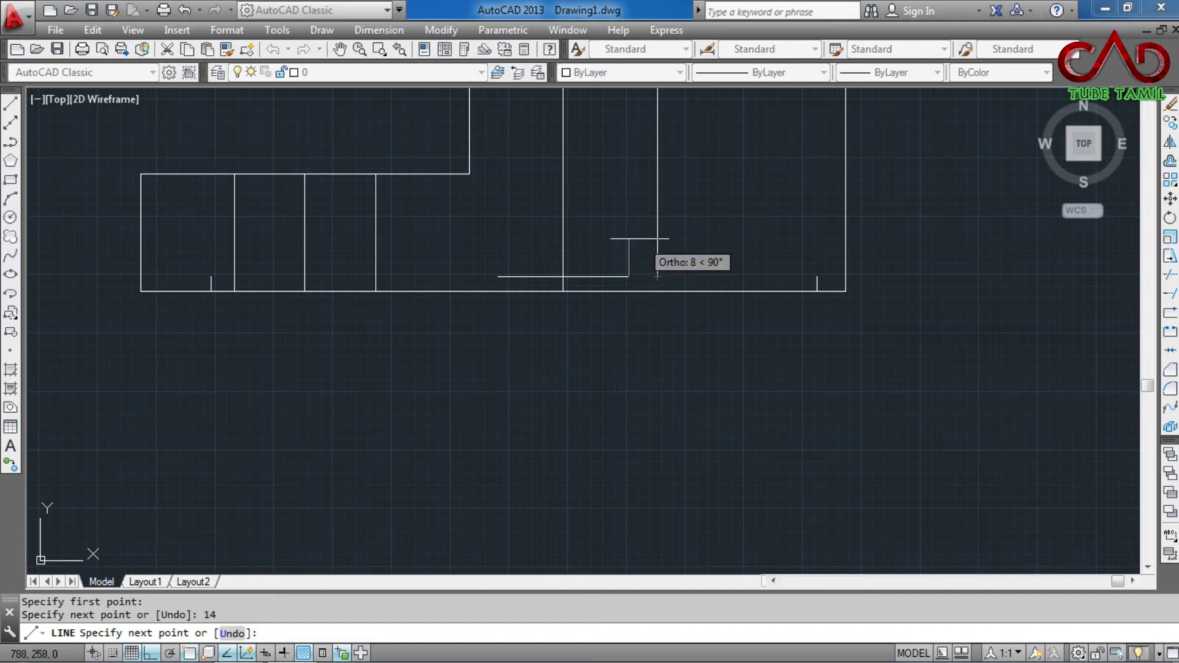
Step: Complete the bolt recess: 12 up, 28 left, then back down to the base
{"action": "scroll", "coordinate": [629, 228], "scroll_direction": "down", "scroll_amount": 3}
{"action": "scroll", "coordinate": [615, 264], "scroll_direction": "down", "scroll_amount": 3}
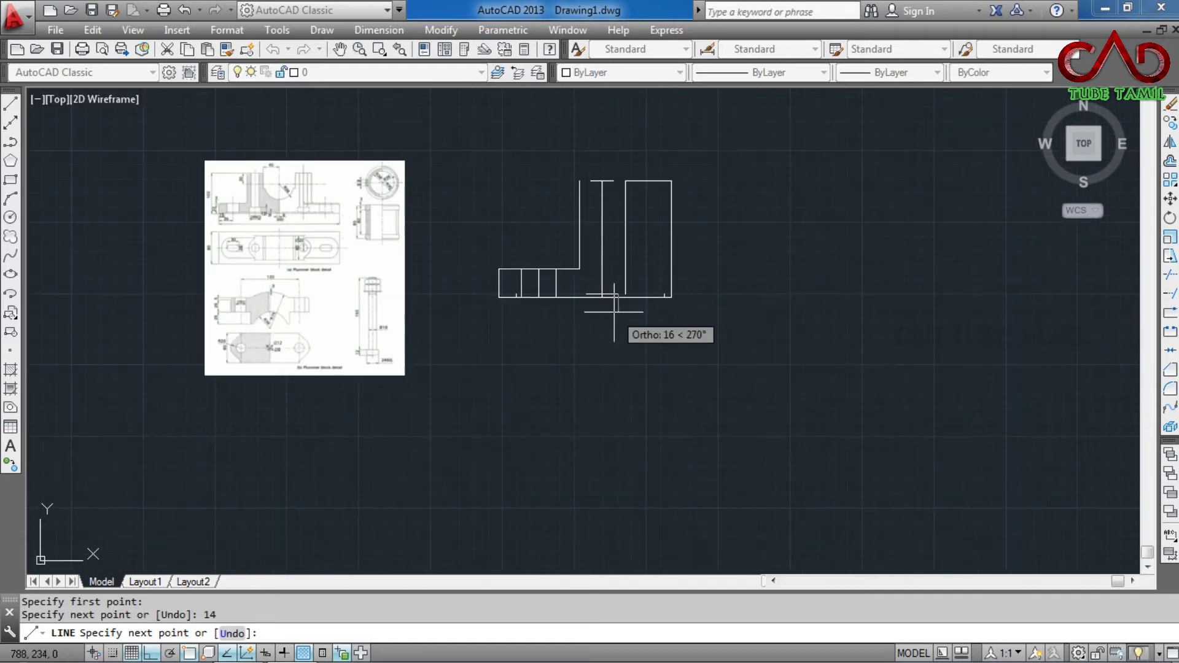
{"action": "scroll", "coordinate": [615, 283], "scroll_direction": "up", "scroll_amount": 5}
{"action": "type", "text": "12"}
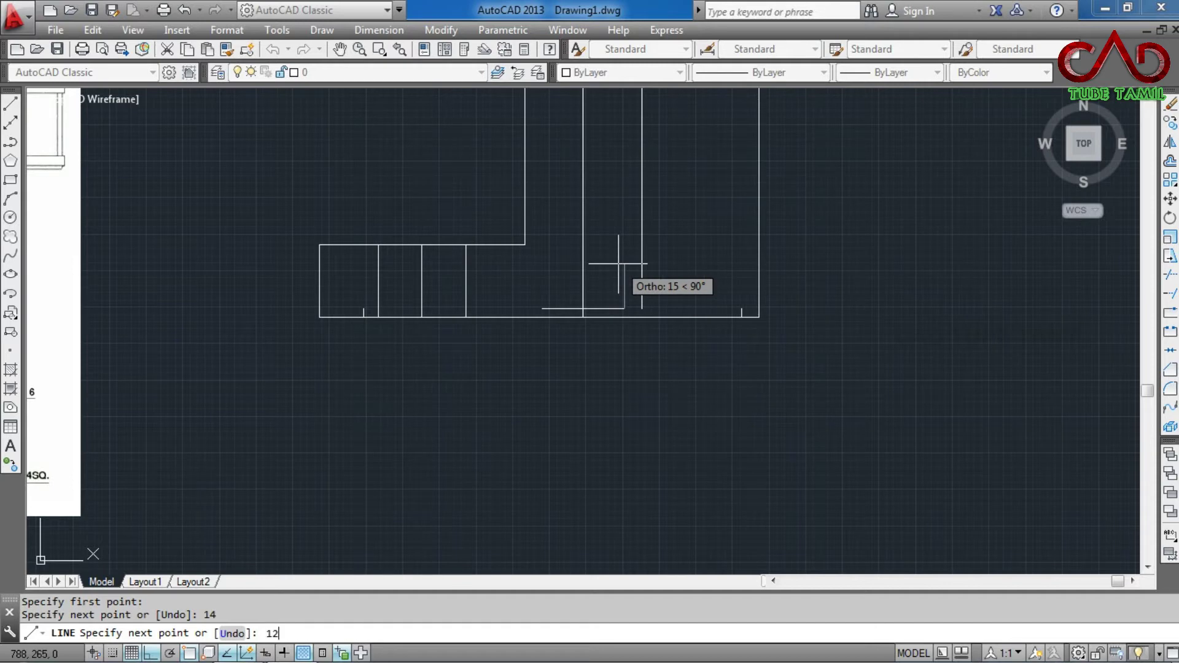
{"action": "key", "text": "Return"}
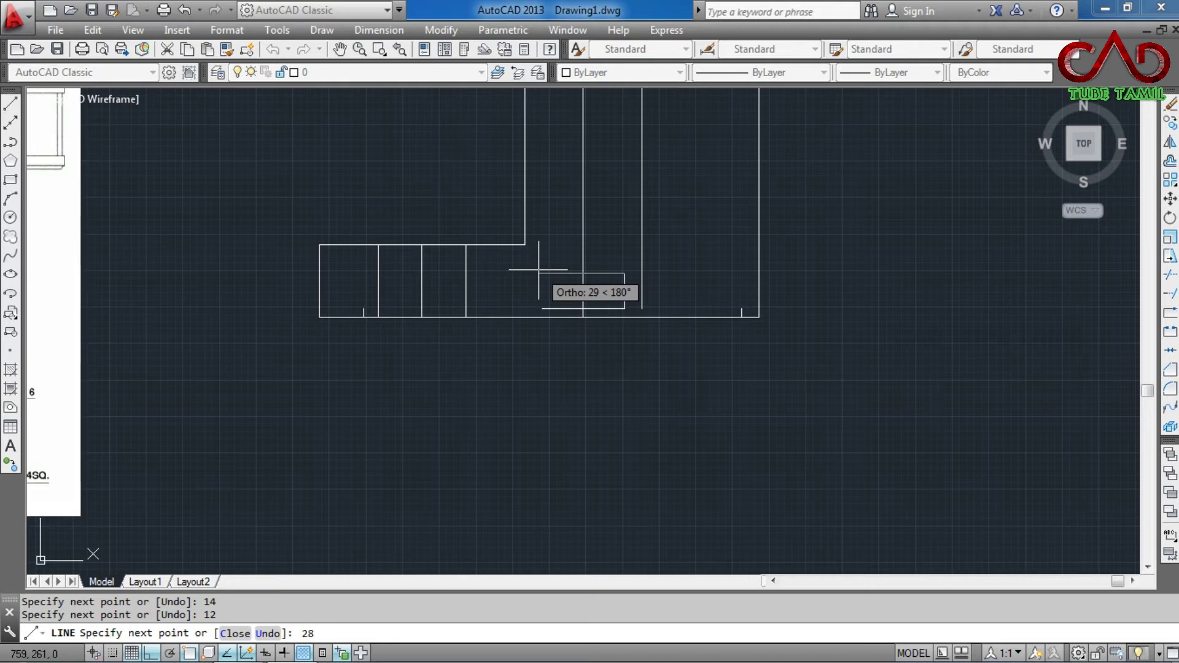
{"action": "key", "text": "Return"}
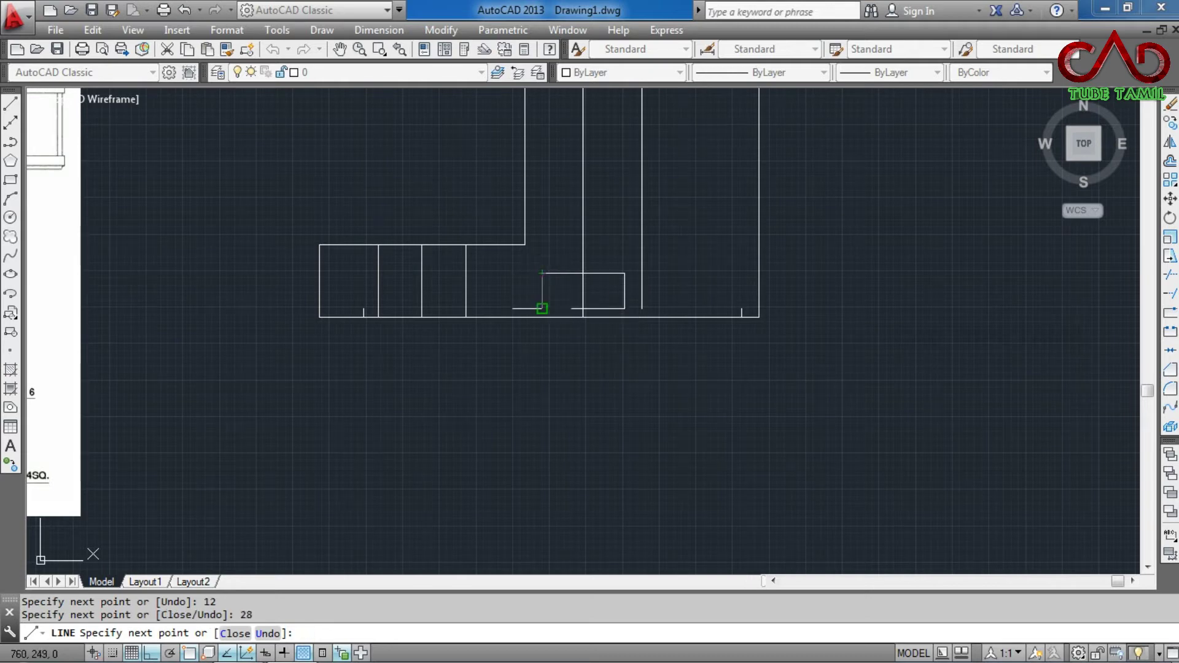
{"action": "left_click", "coordinate": [542, 309]}
{"action": "key", "text": "Escape"}
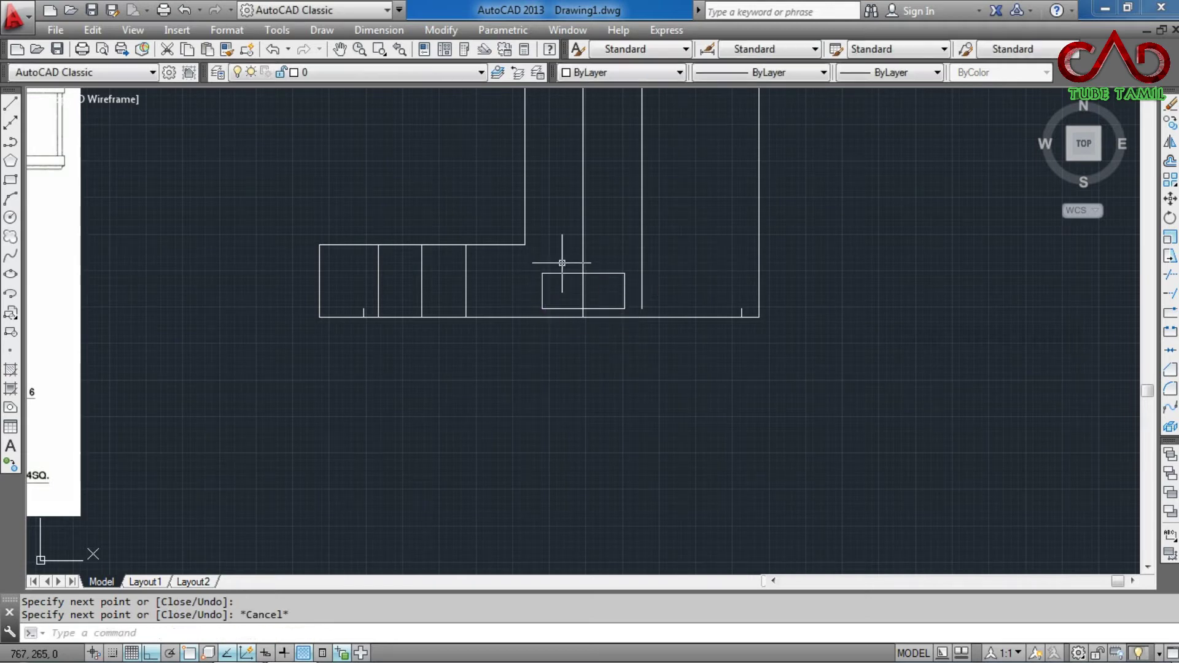
{"action": "scroll", "coordinate": [538, 325], "scroll_direction": "down", "scroll_amount": 2}
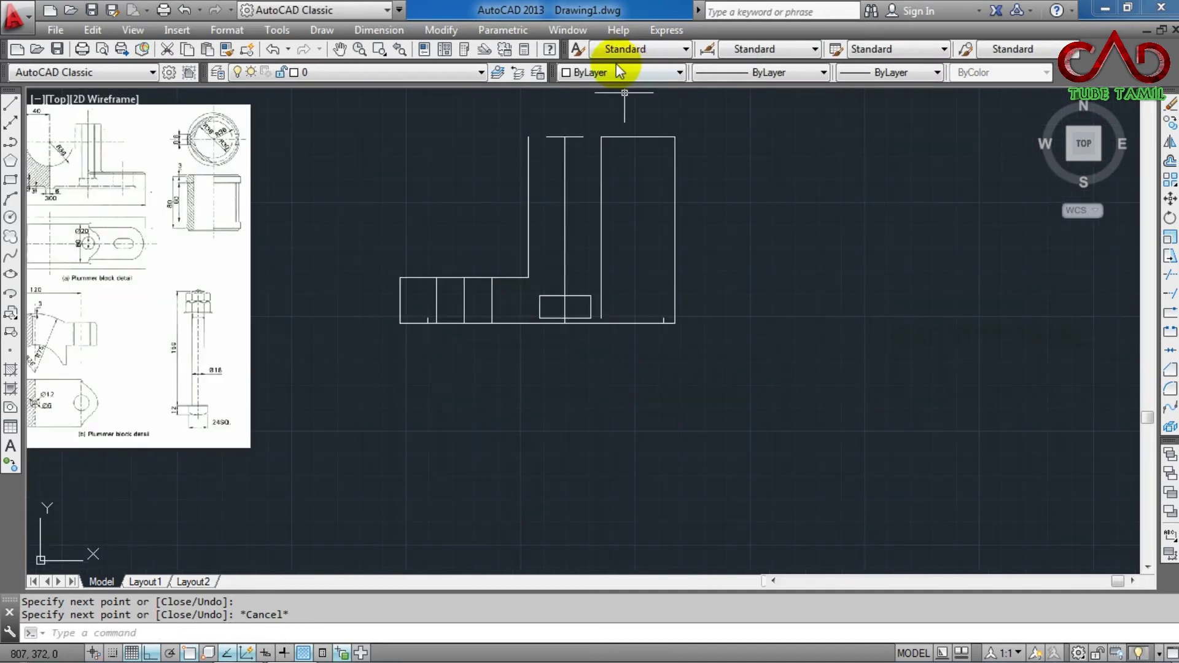
Step: Draw two vertical lines from the top edge down to the recess top, flanking the central line
{"action": "left_click", "coordinate": [10, 103]}
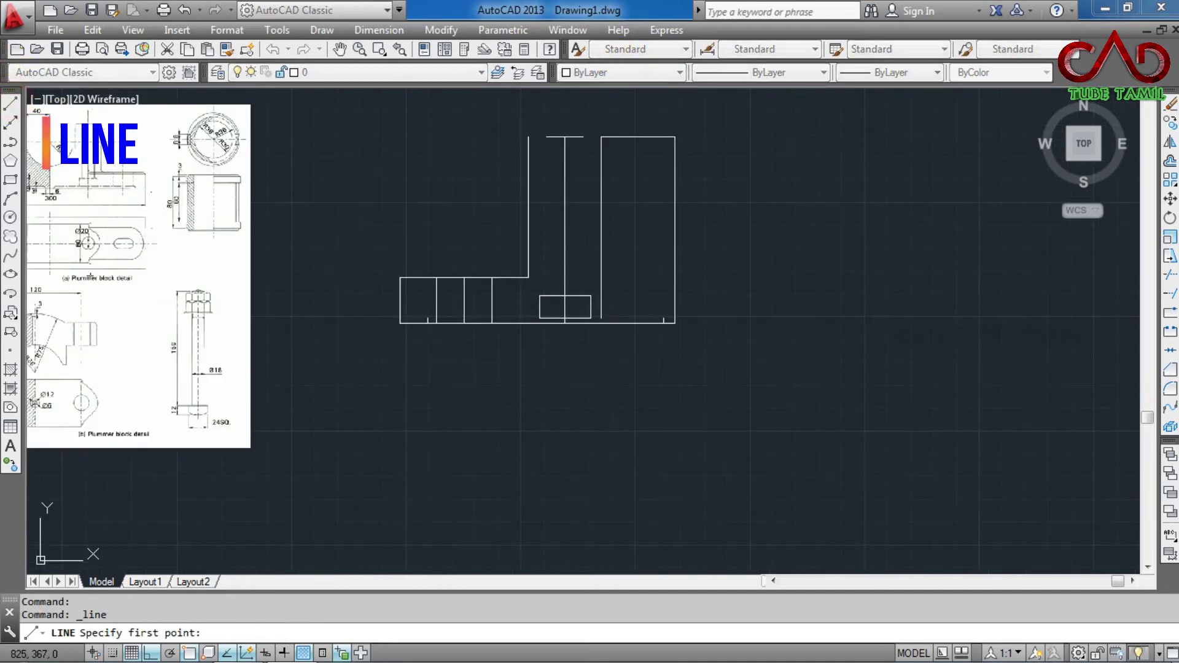
{"action": "left_click", "coordinate": [583, 137]}
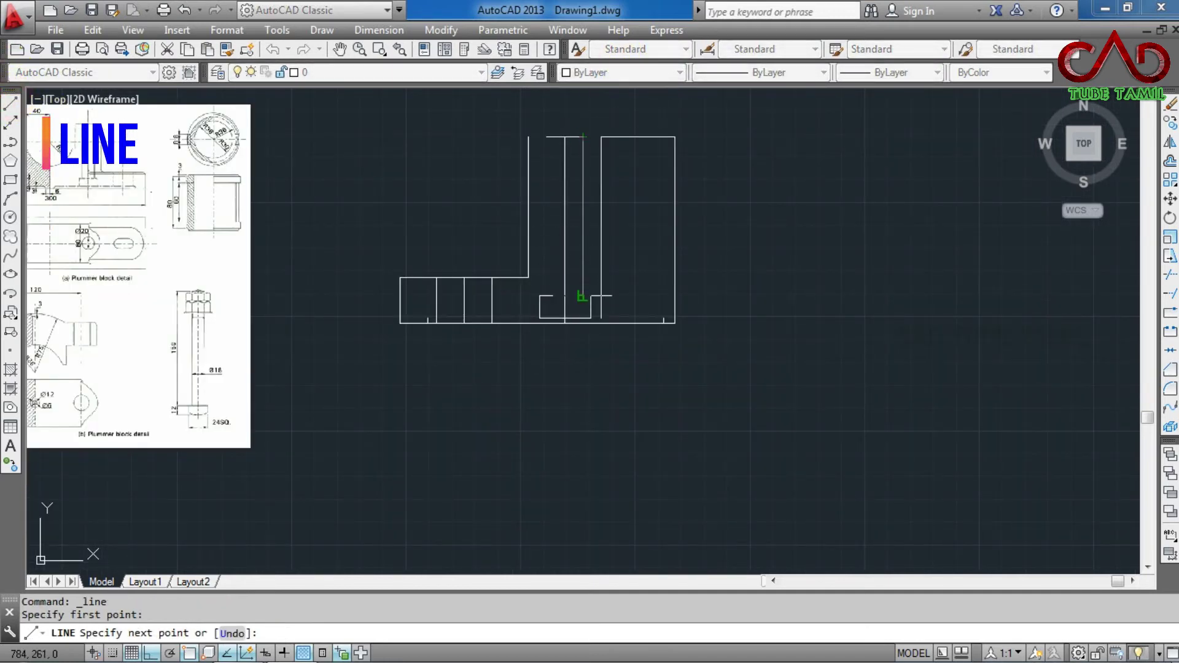
{"action": "scroll", "coordinate": [581, 295], "scroll_direction": "up", "scroll_amount": 4}
{"action": "left_click", "coordinate": [582, 299]}
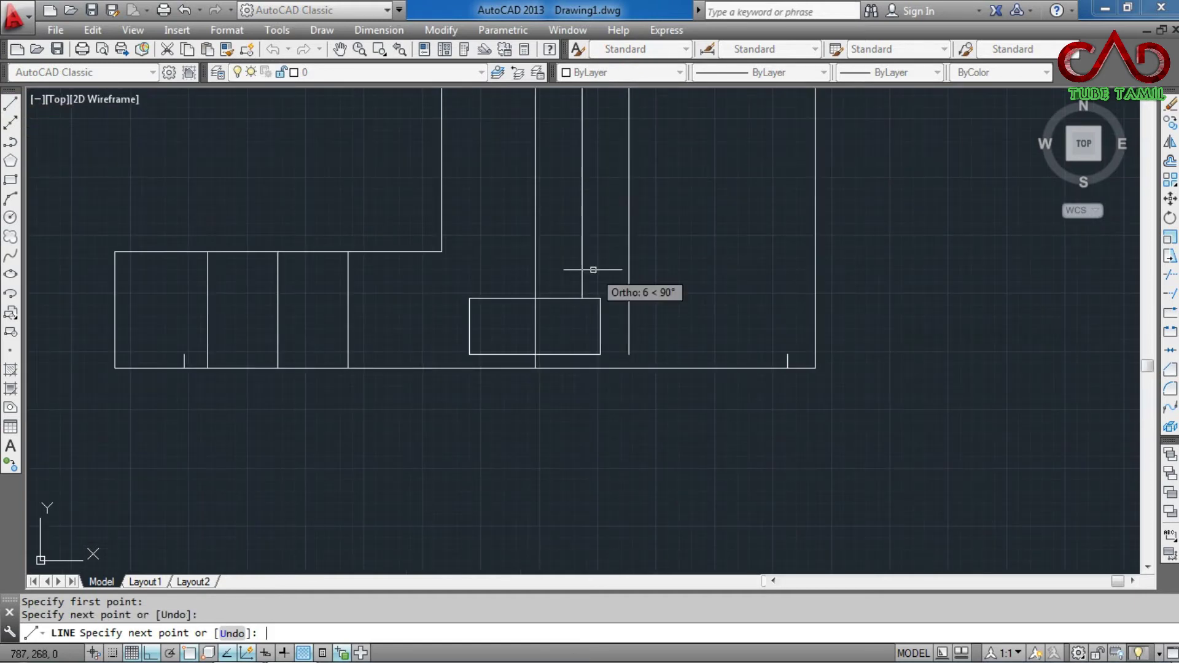
{"action": "key", "text": "Escape"}
{"action": "key", "text": "Return"}
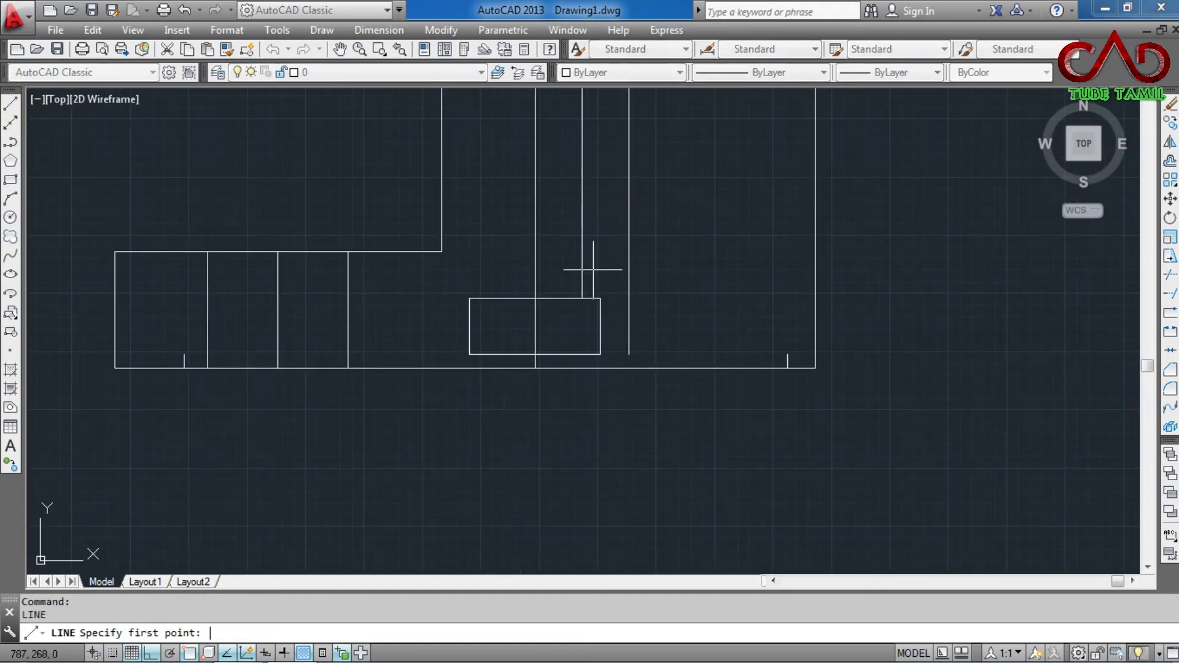
{"action": "scroll", "coordinate": [532, 331], "scroll_direction": "down", "scroll_amount": 4}
{"action": "scroll", "coordinate": [524, 161], "scroll_direction": "up", "scroll_amount": 2}
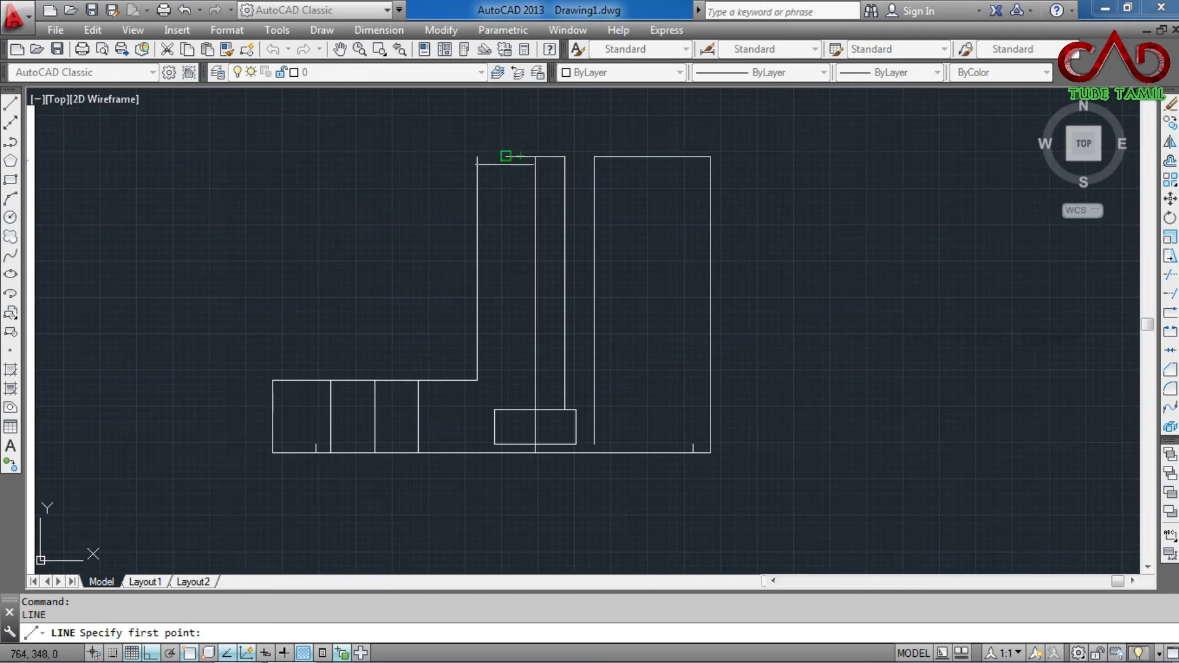
{"action": "left_click", "coordinate": [505, 156]}
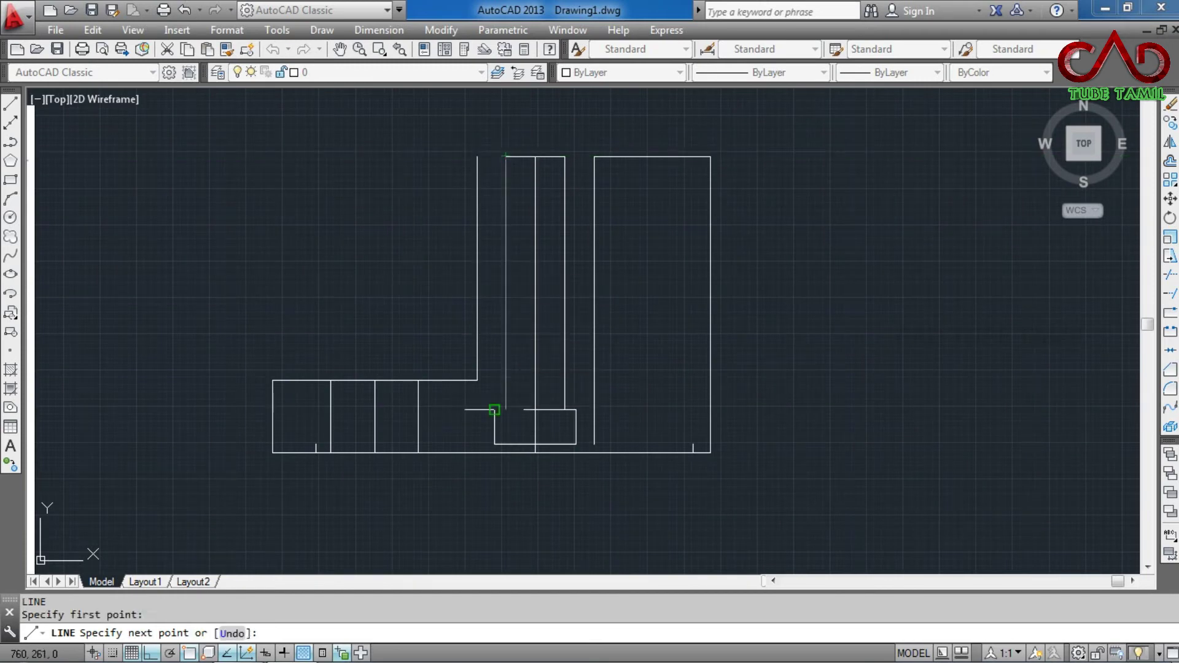
{"action": "left_click", "coordinate": [503, 410]}
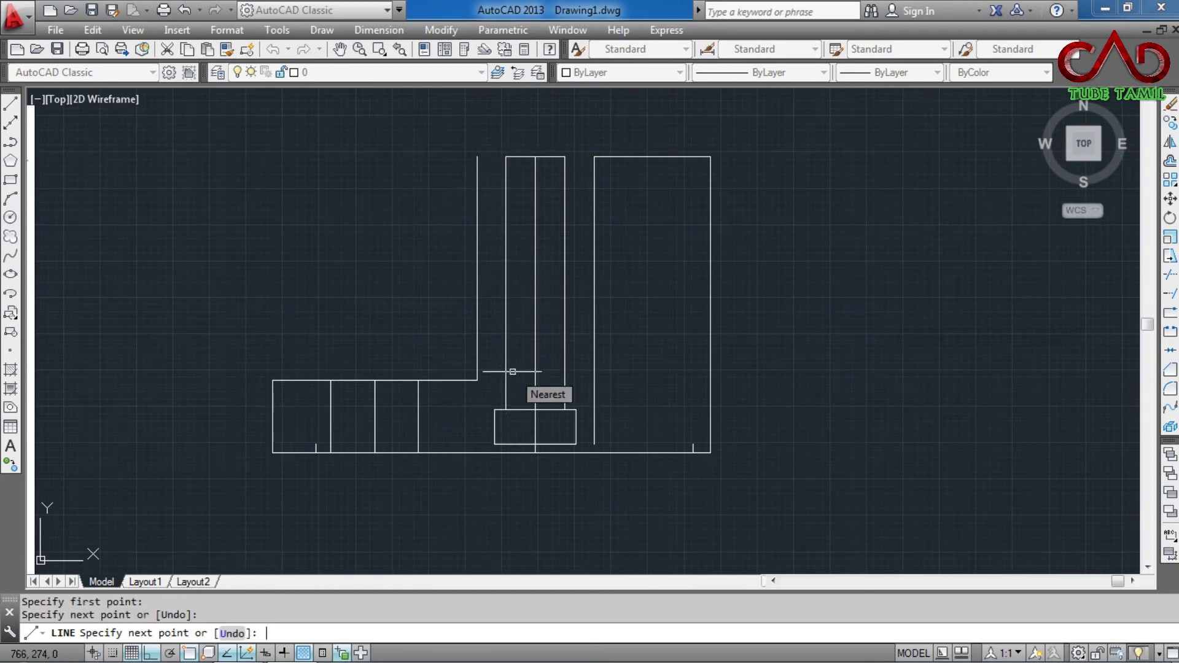
{"action": "key", "text": "Escape"}
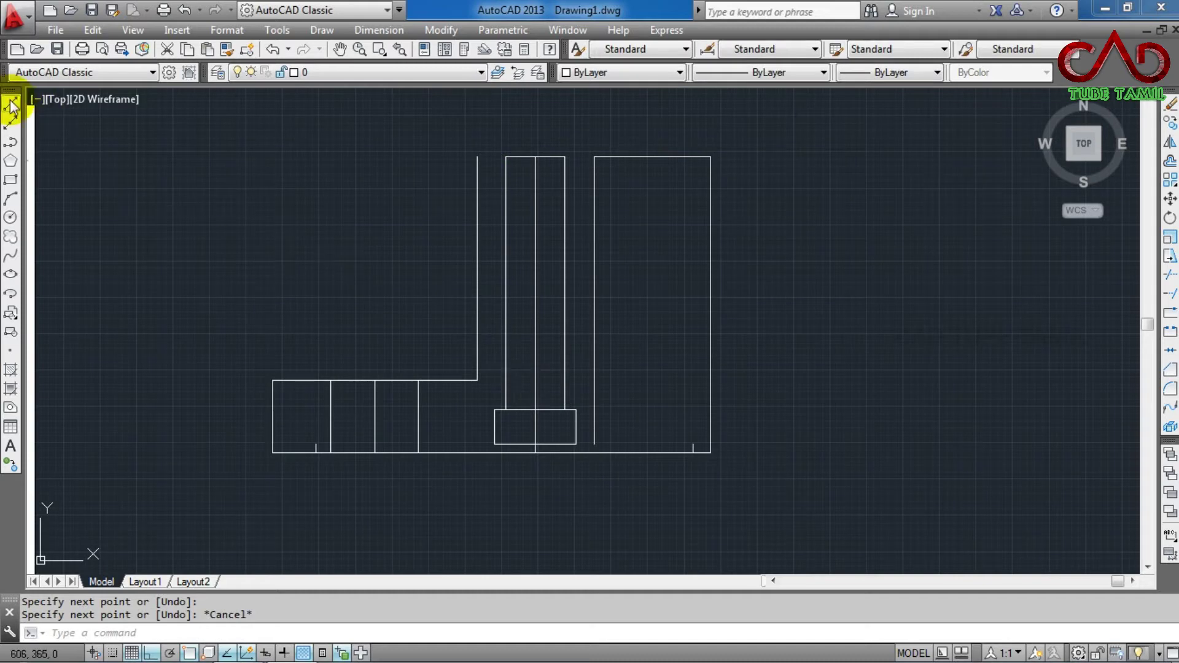
Step: Draw a long horizontal line across the base just above its bottom edge
{"action": "left_click", "coordinate": [11, 104]}
{"action": "scroll", "coordinate": [558, 428], "scroll_direction": "up", "scroll_amount": 2}
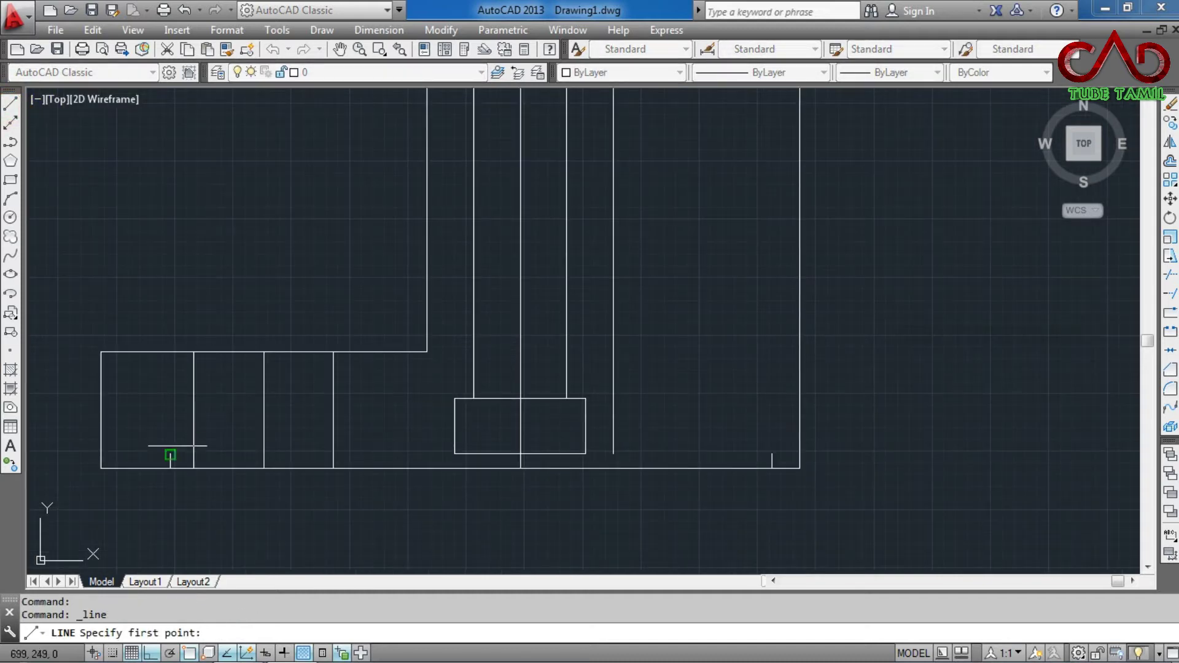
{"action": "left_click", "coordinate": [170, 455]}
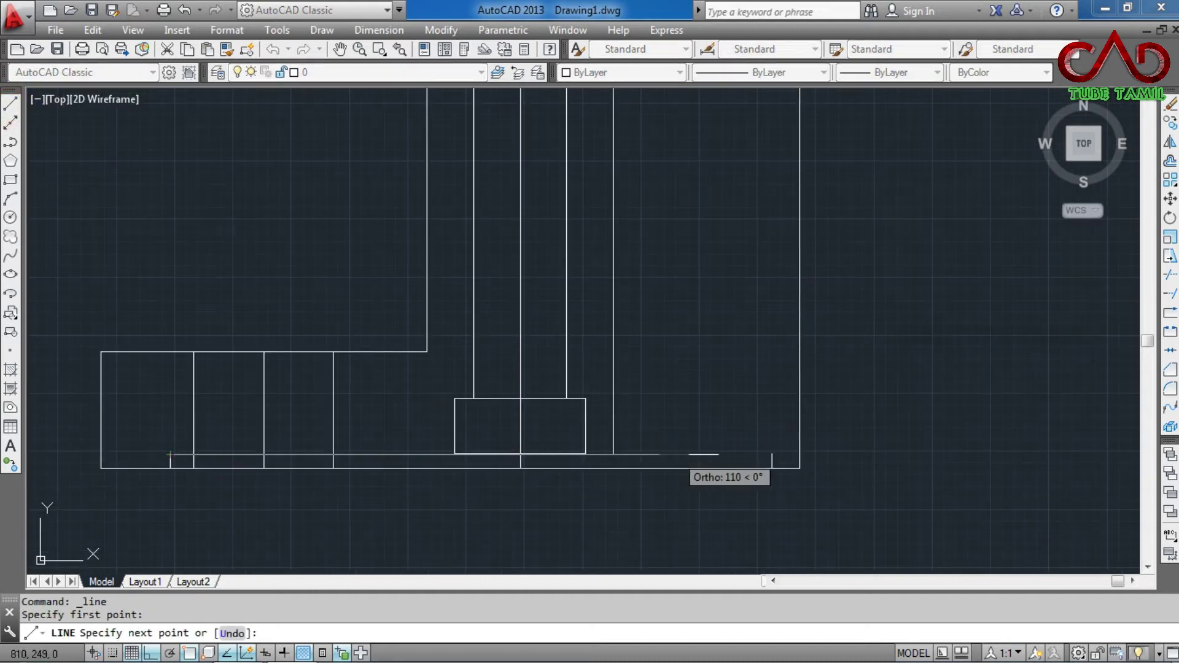
{"action": "left_click", "coordinate": [773, 454]}
{"action": "key", "text": "Escape"}
{"action": "scroll", "coordinate": [620, 536], "scroll_direction": "down", "scroll_amount": 2}
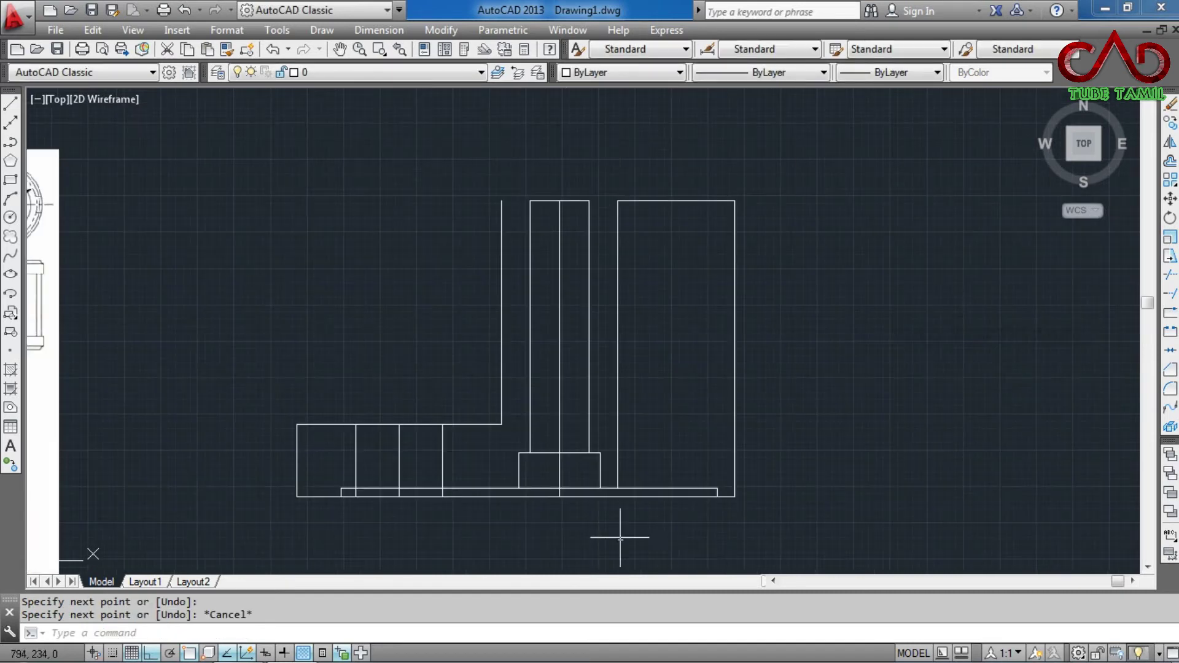
{"action": "scroll", "coordinate": [633, 235], "scroll_direction": "up", "scroll_amount": 2}
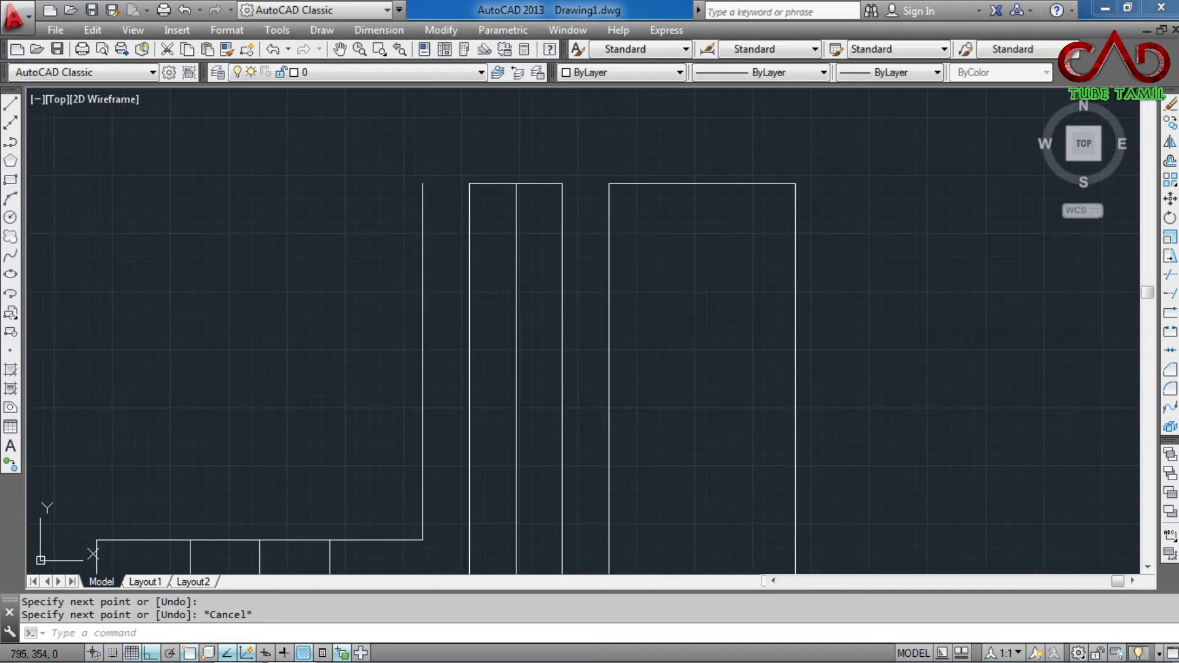
Step: Draw the missing top-edge line from the left column's top to the next column
{"action": "left_click", "coordinate": [7, 106]}
{"action": "left_click", "coordinate": [423, 183]}
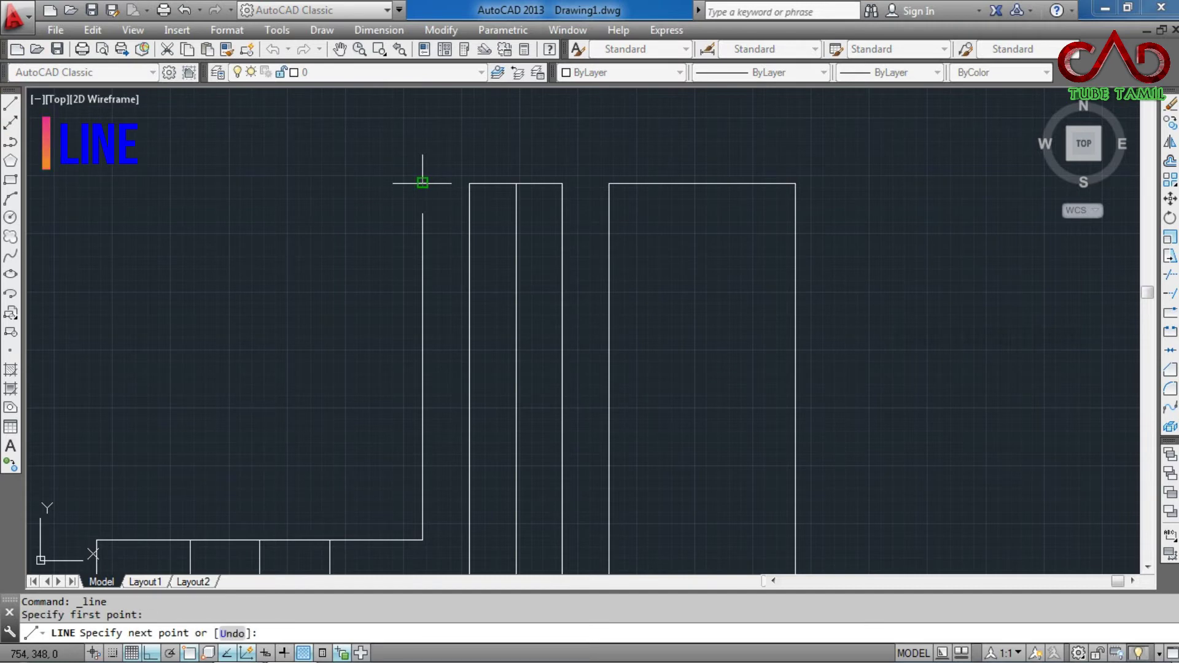
{"action": "left_click", "coordinate": [470, 183]}
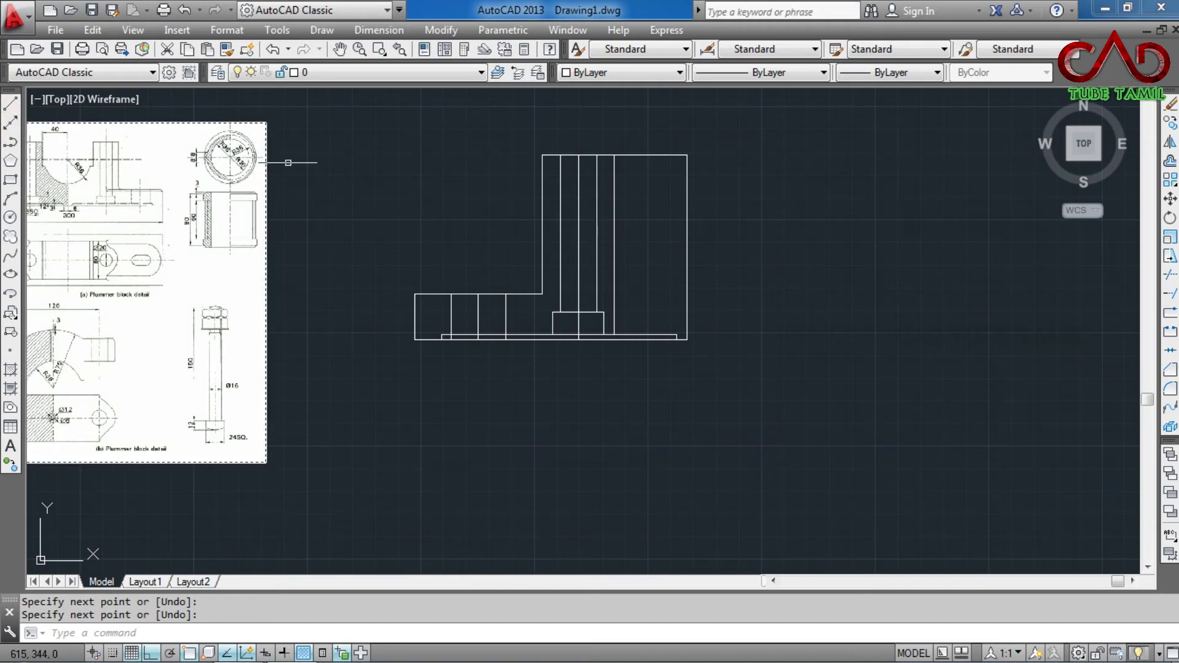
Step: Draw a radius-3 circle centred on the base's upper-left corner
{"action": "scroll", "coordinate": [449, 169], "scroll_direction": "up", "scroll_amount": 4}
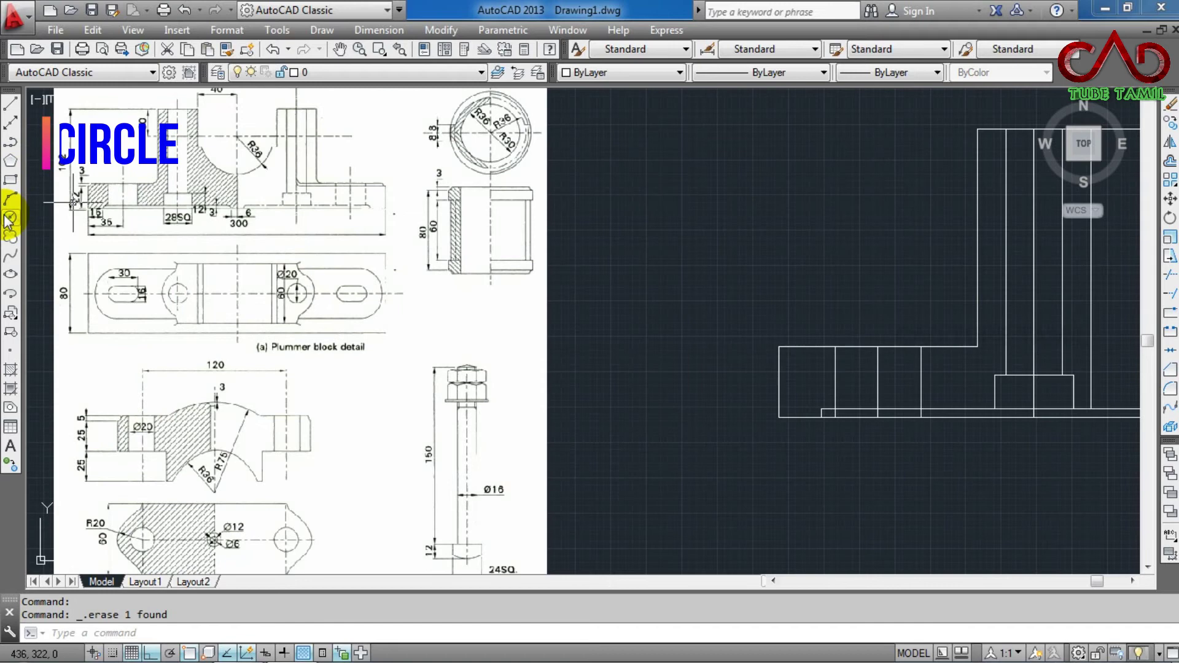
{"action": "left_click", "coordinate": [11, 217]}
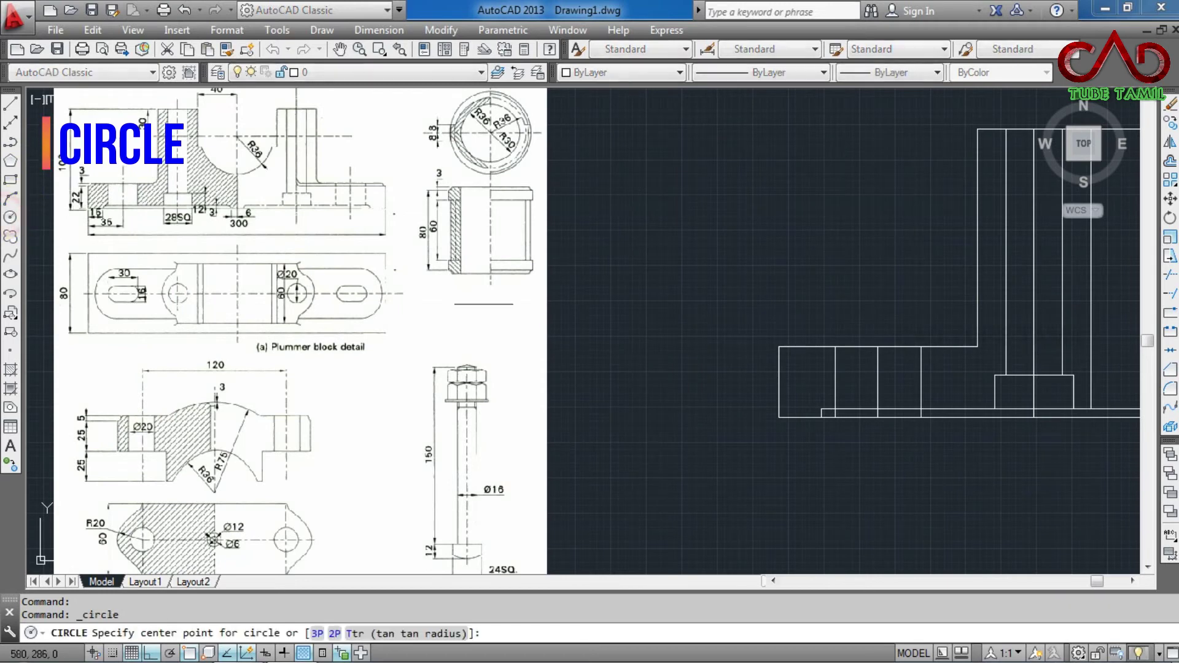
{"action": "scroll", "coordinate": [806, 354], "scroll_direction": "up", "scroll_amount": 5}
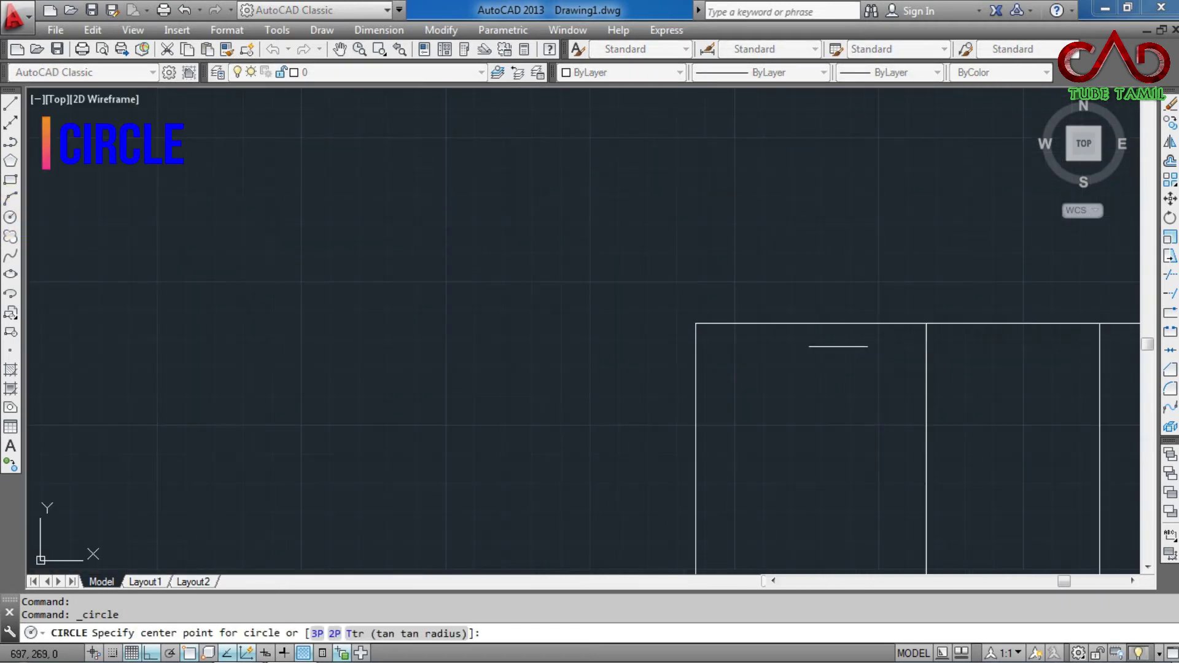
{"action": "left_click", "coordinate": [696, 324]}
{"action": "type", "text": "3"}
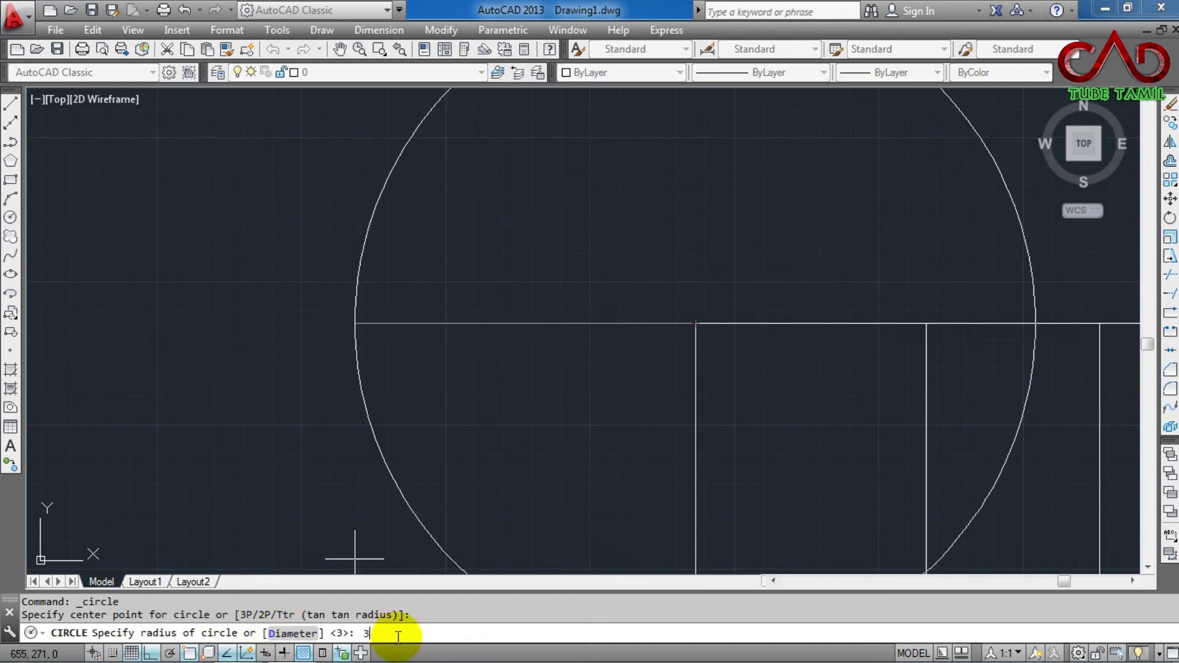
{"action": "key", "text": "Return"}
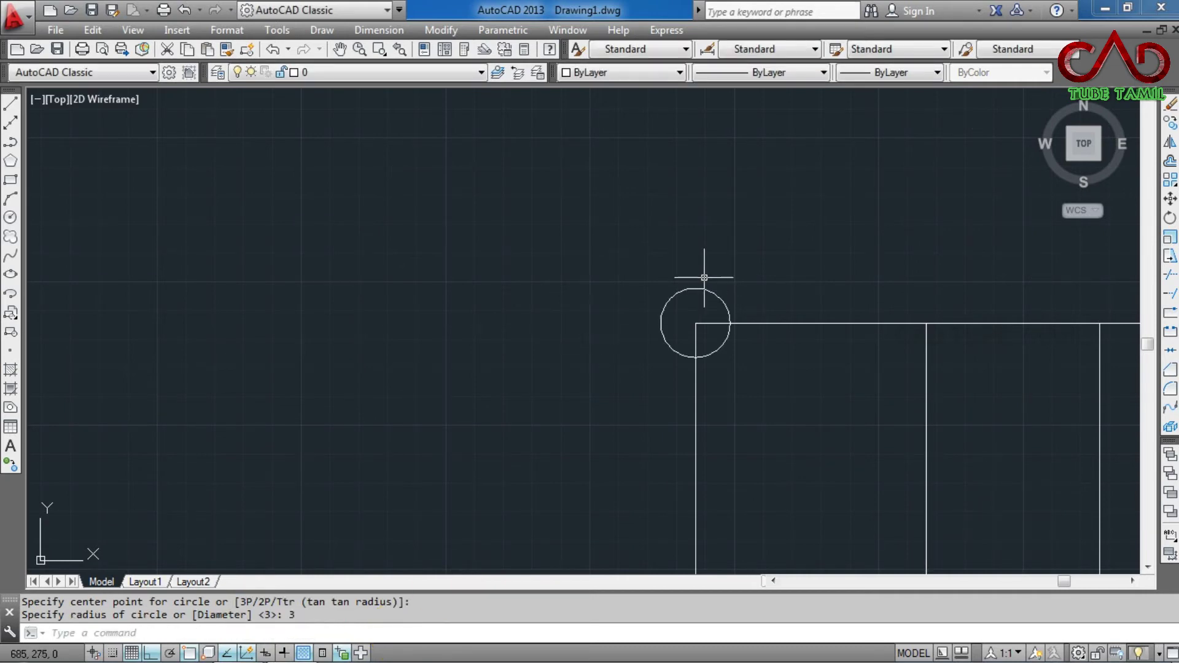
{"action": "scroll", "coordinate": [713, 284], "scroll_direction": "down", "scroll_amount": 2}
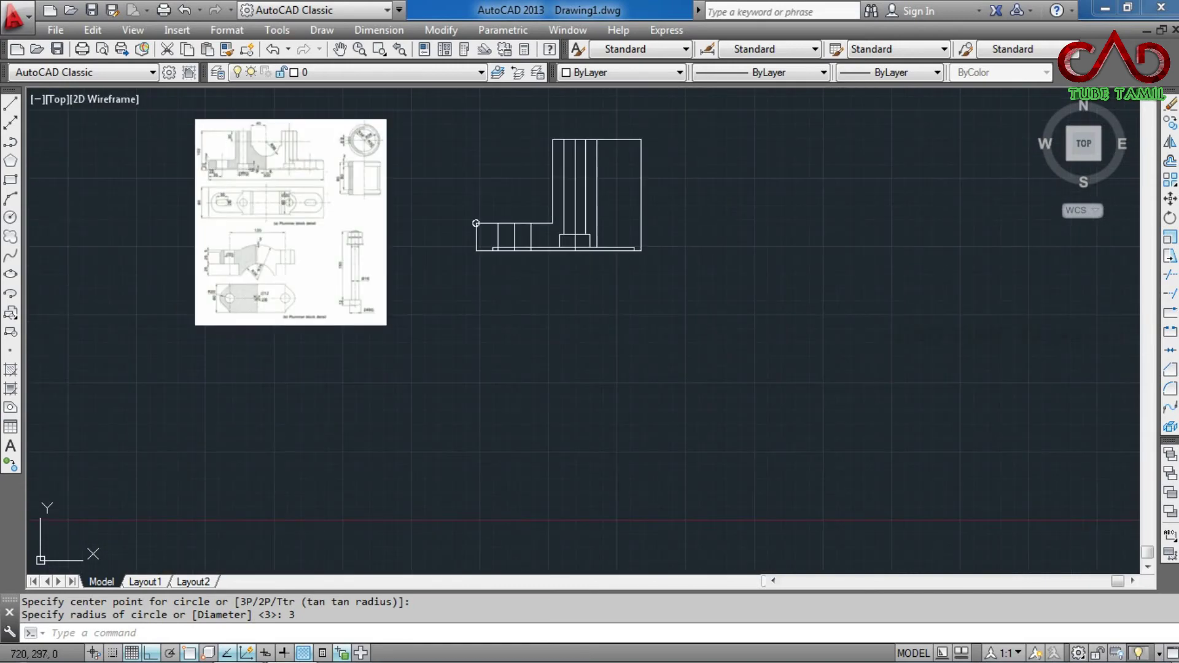
{"action": "scroll", "coordinate": [453, 219], "scroll_direction": "up", "scroll_amount": 5}
{"action": "scroll", "coordinate": [593, 240], "scroll_direction": "up", "scroll_amount": 2}
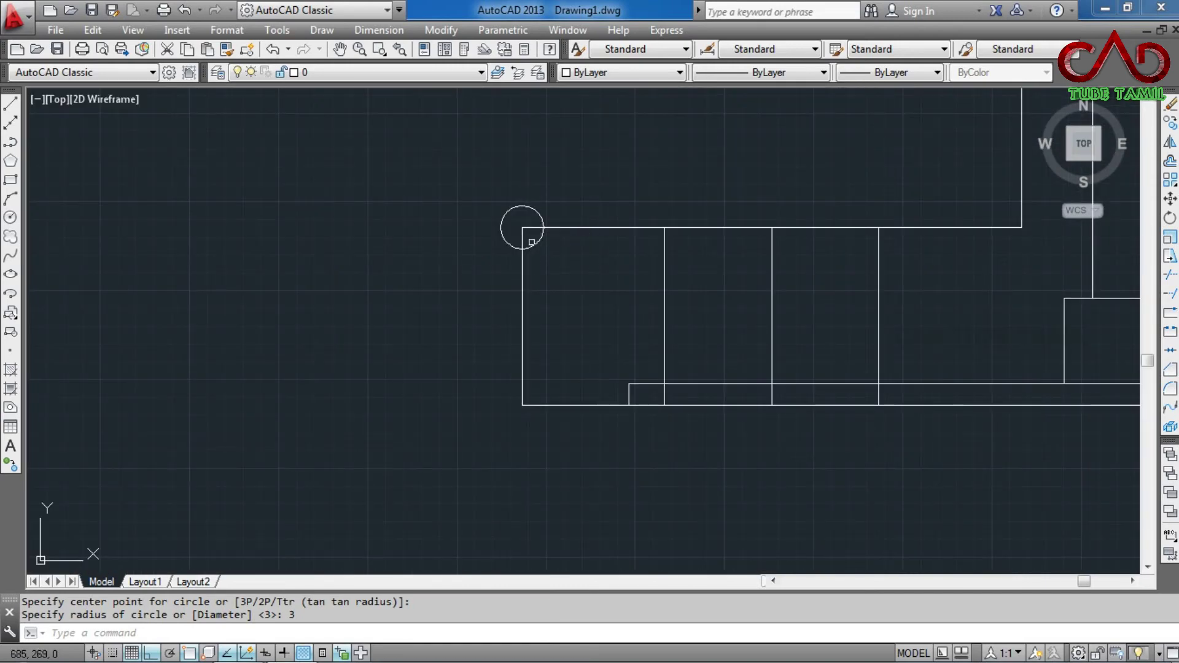
{"action": "scroll", "coordinate": [545, 191], "scroll_direction": "up", "scroll_amount": 4}
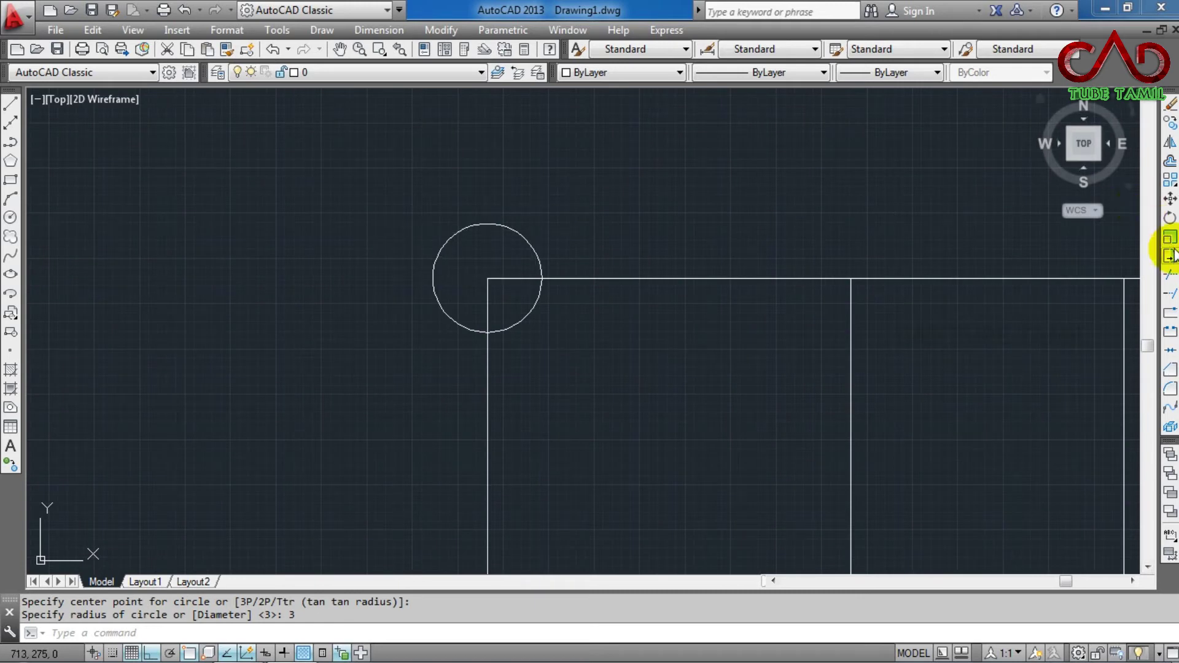
{"action": "mouse_move", "coordinate": [1083, 144]}
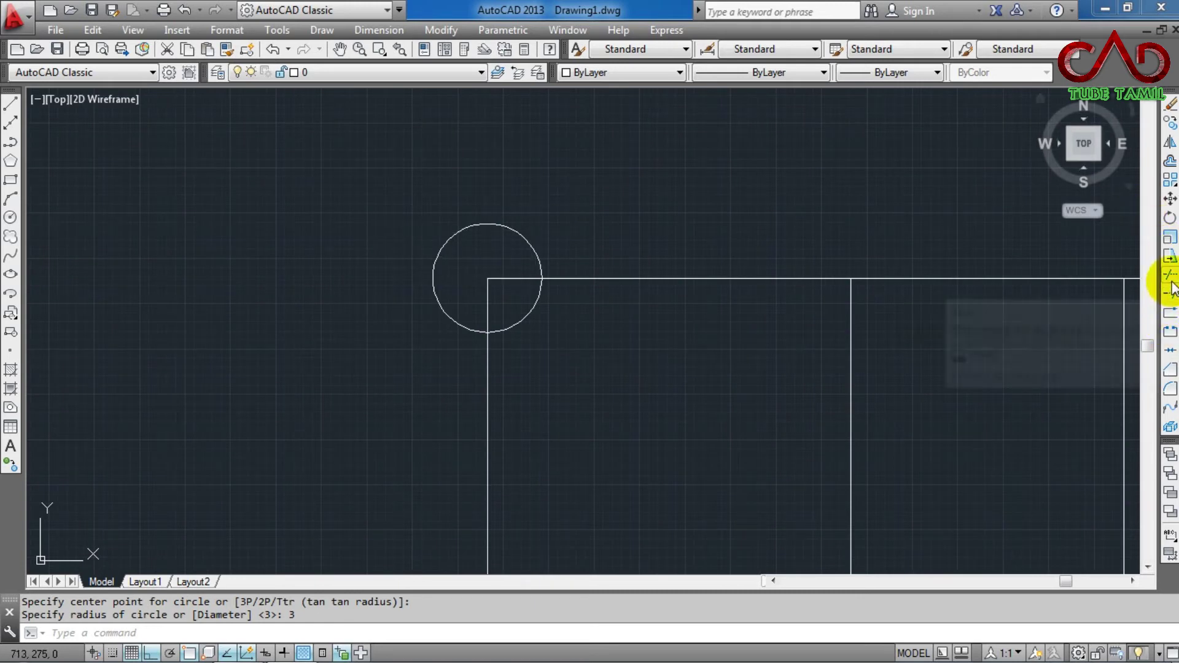
Step: Trim the circle's outer part and the top-edge stub, leaving a quarter-arc corner
{"action": "left_click", "coordinate": [1171, 277]}
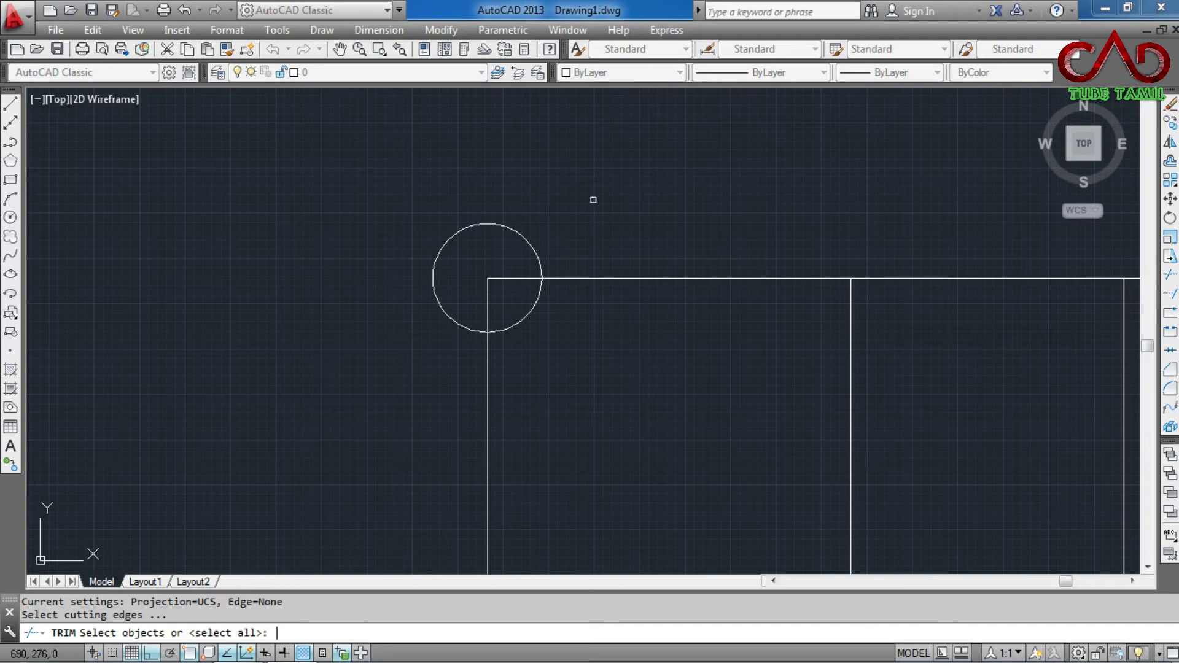
{"action": "key", "text": "Return"}
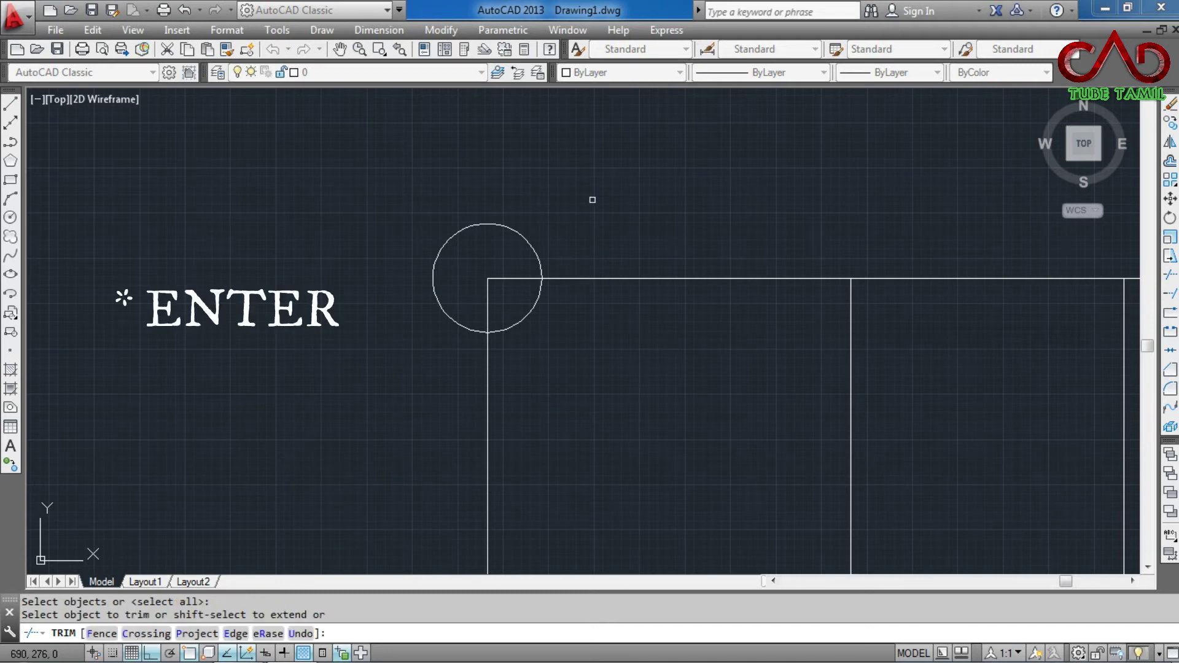
{"action": "scroll", "coordinate": [524, 211], "scroll_direction": "up", "scroll_amount": 2}
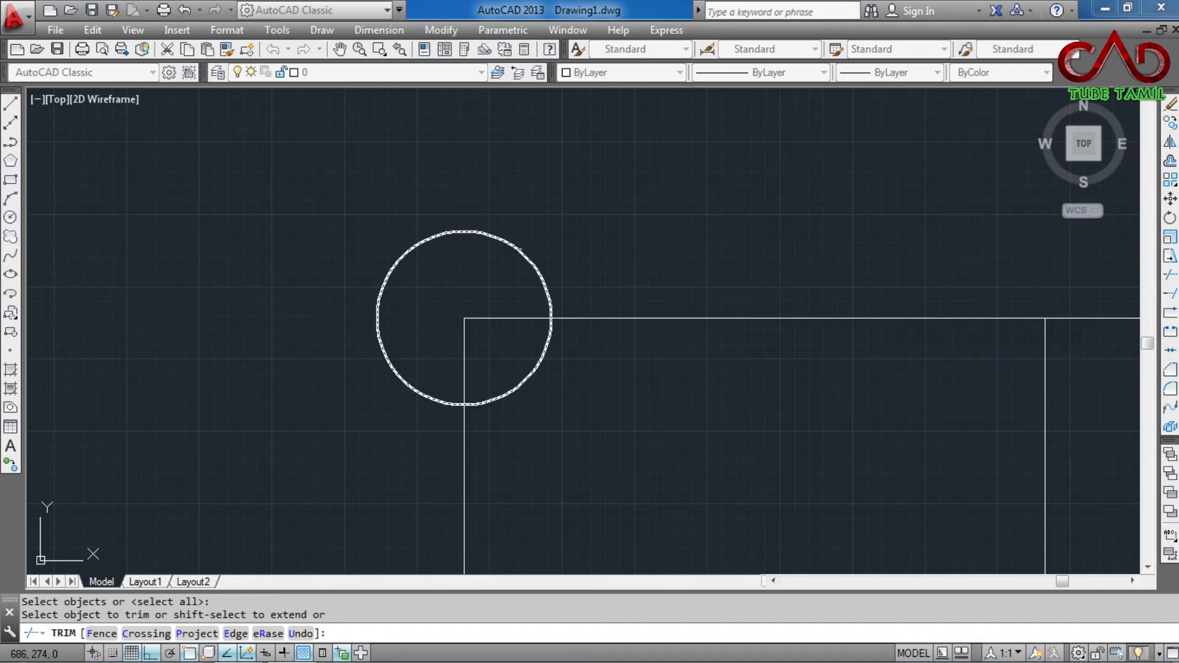
{"action": "left_click", "coordinate": [543, 278]}
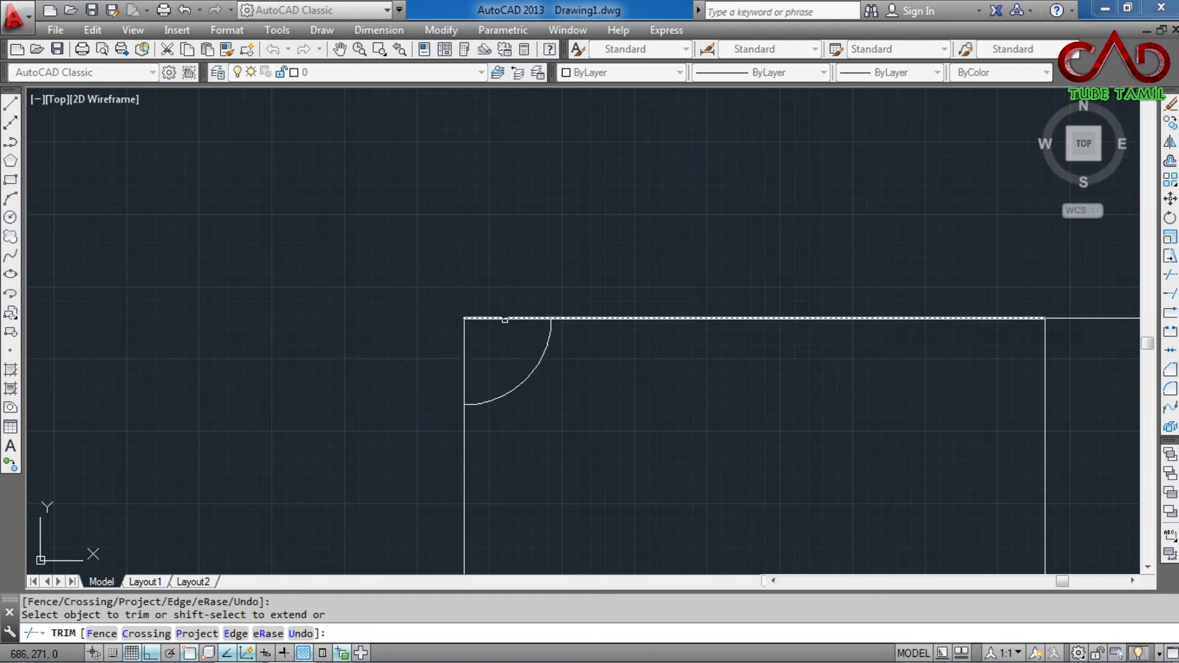
{"action": "left_click", "coordinate": [505, 319]}
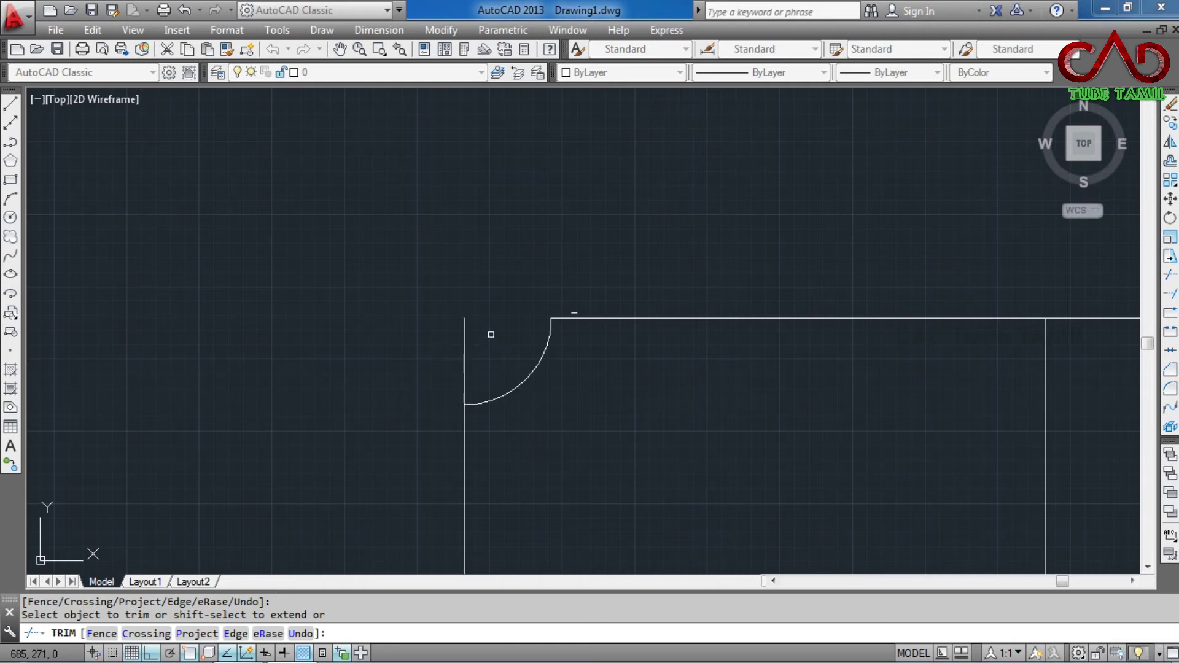
Step: Erase the short vertical segment above the arc at the base's left end
{"action": "key", "text": "Escape"}
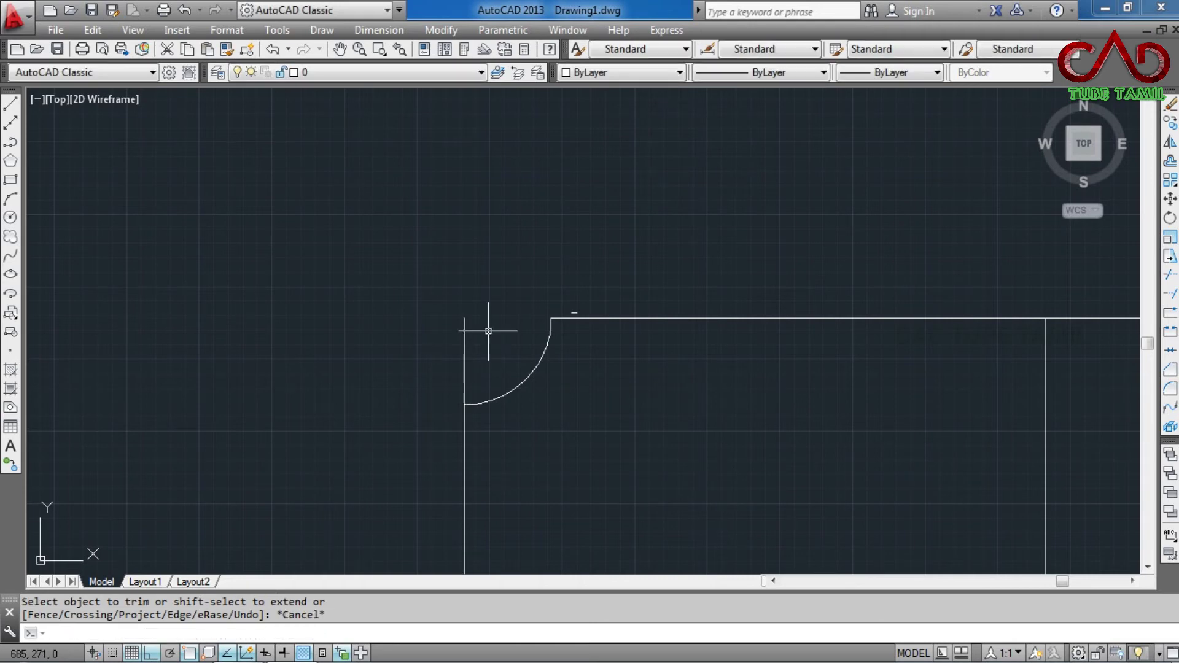
{"action": "left_click", "coordinate": [463, 343]}
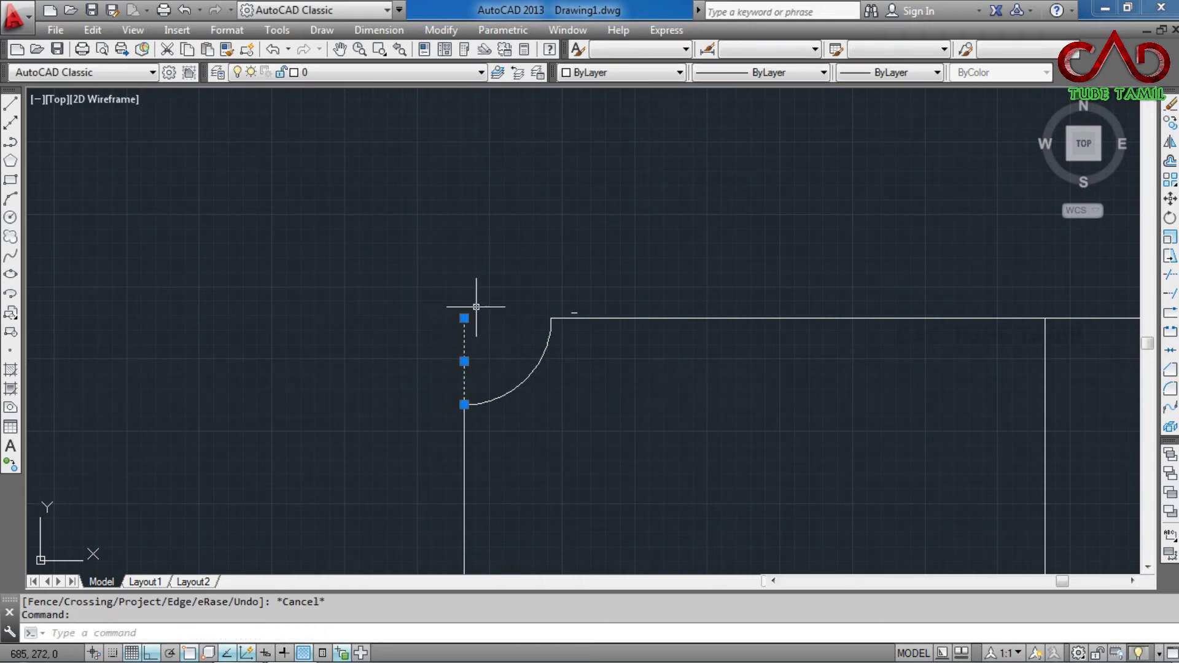
{"action": "key", "text": "Delete"}
{"action": "scroll", "coordinate": [592, 316], "scroll_direction": "down", "scroll_amount": 2}
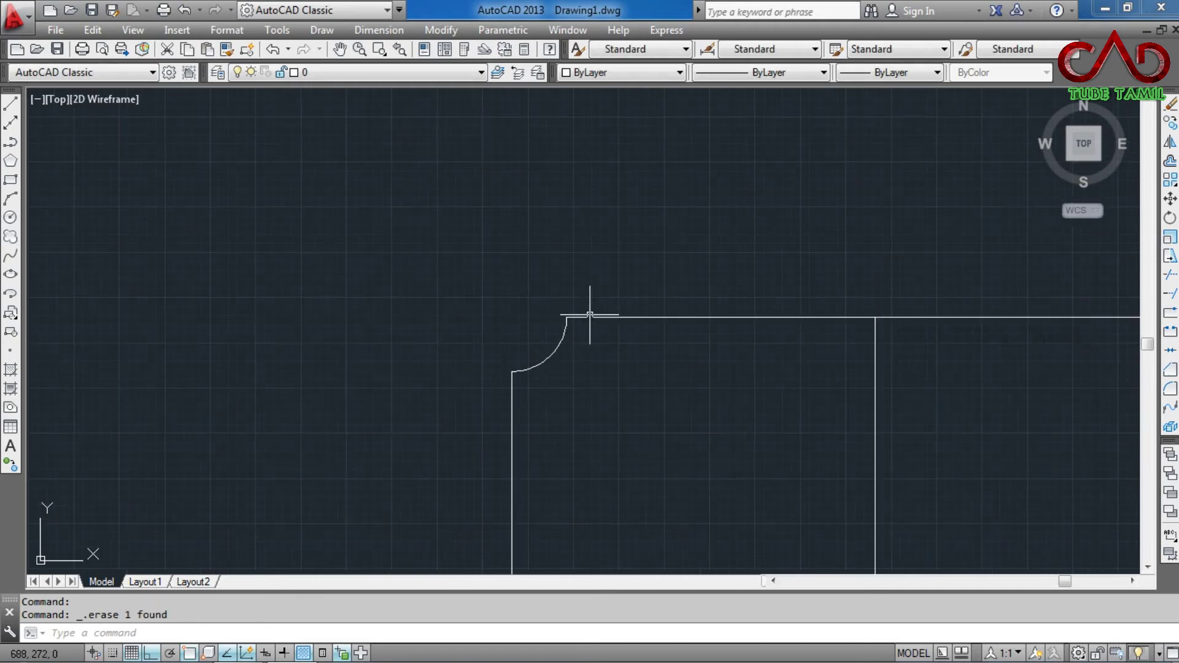
{"action": "scroll", "coordinate": [528, 311], "scroll_direction": "up", "scroll_amount": 2}
{"action": "scroll", "coordinate": [527, 310], "scroll_direction": "up", "scroll_amount": 1}
{"action": "scroll", "coordinate": [491, 258], "scroll_direction": "down", "scroll_amount": 2}
{"action": "scroll", "coordinate": [408, 258], "scroll_direction": "down", "scroll_amount": 2}
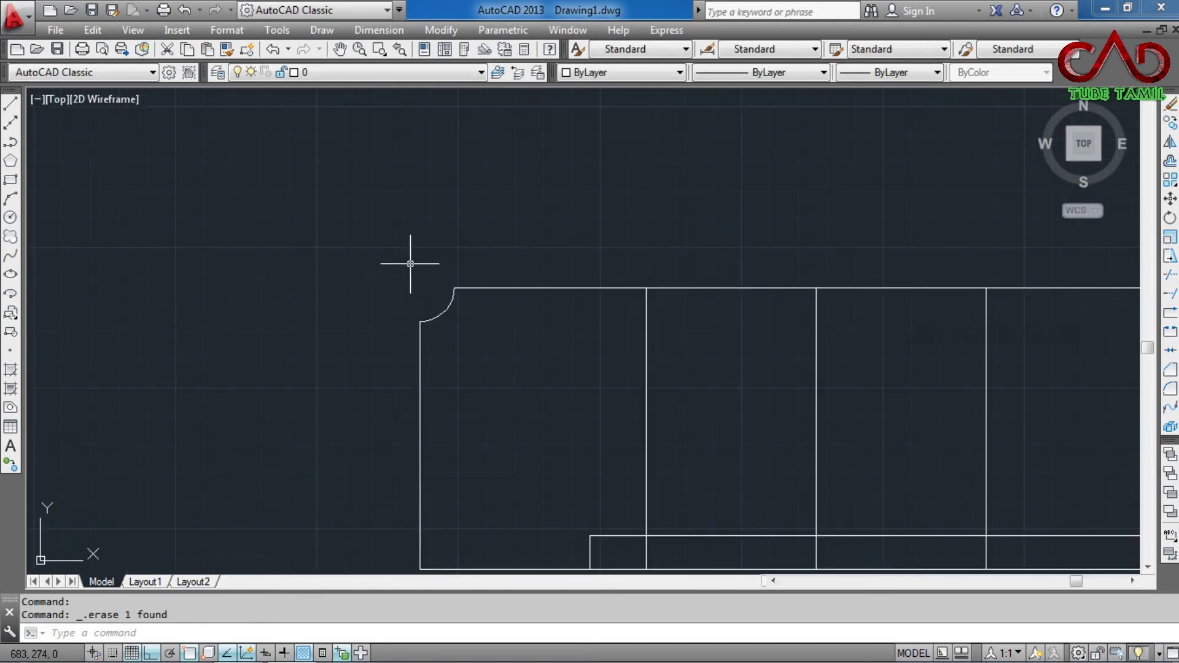
{"action": "scroll", "coordinate": [448, 266], "scroll_direction": "down", "scroll_amount": 1}
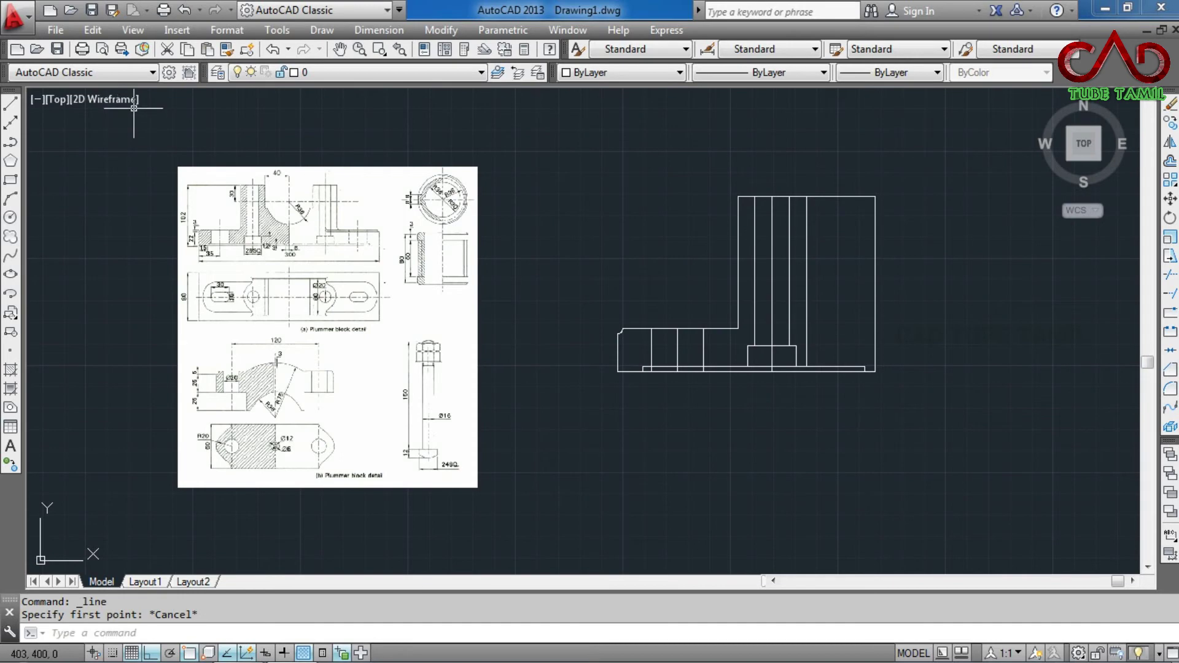
{"action": "scroll", "coordinate": [323, 171], "scroll_direction": "up", "scroll_amount": 3}
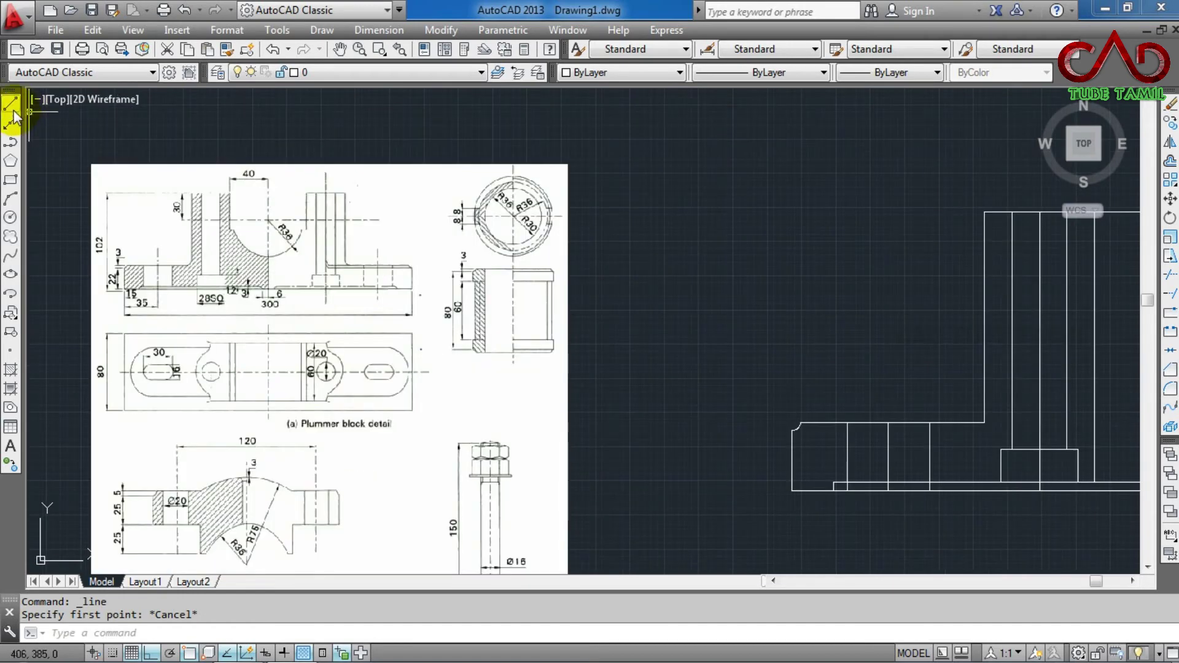
{"action": "left_click", "coordinate": [10, 217]}
{"action": "key", "text": "Escape"}
{"action": "key", "text": "Escape"}
{"action": "scroll", "coordinate": [294, 216], "scroll_direction": "up", "scroll_amount": 4}
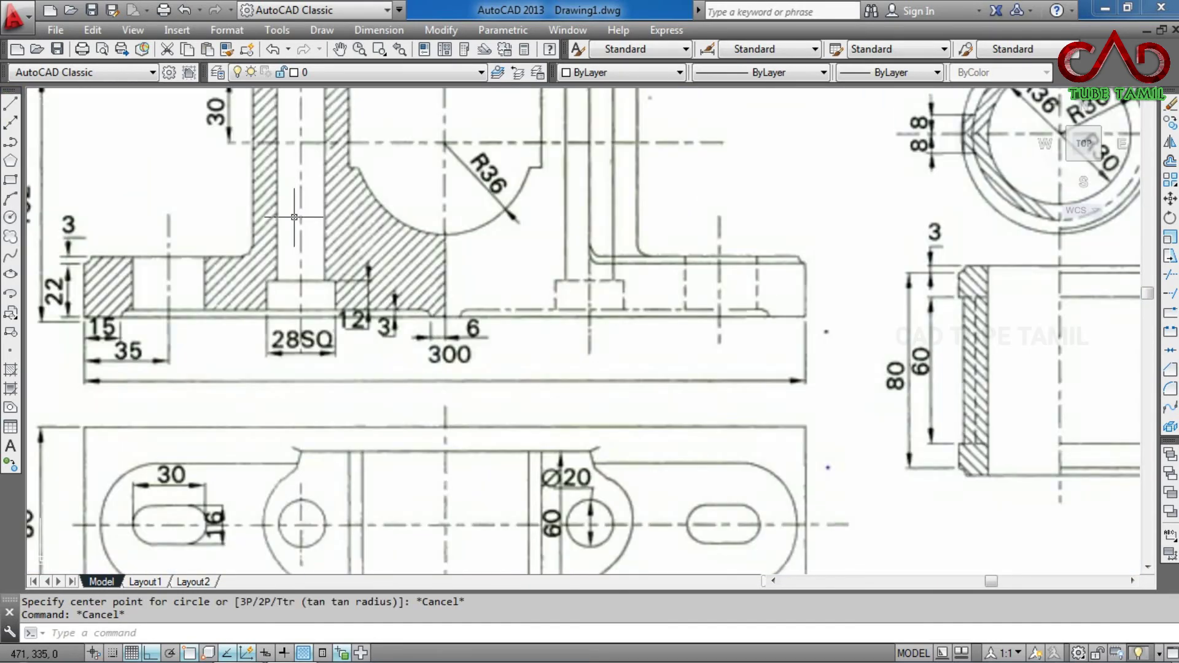
{"action": "scroll", "coordinate": [240, 254], "scroll_direction": "down", "scroll_amount": 6}
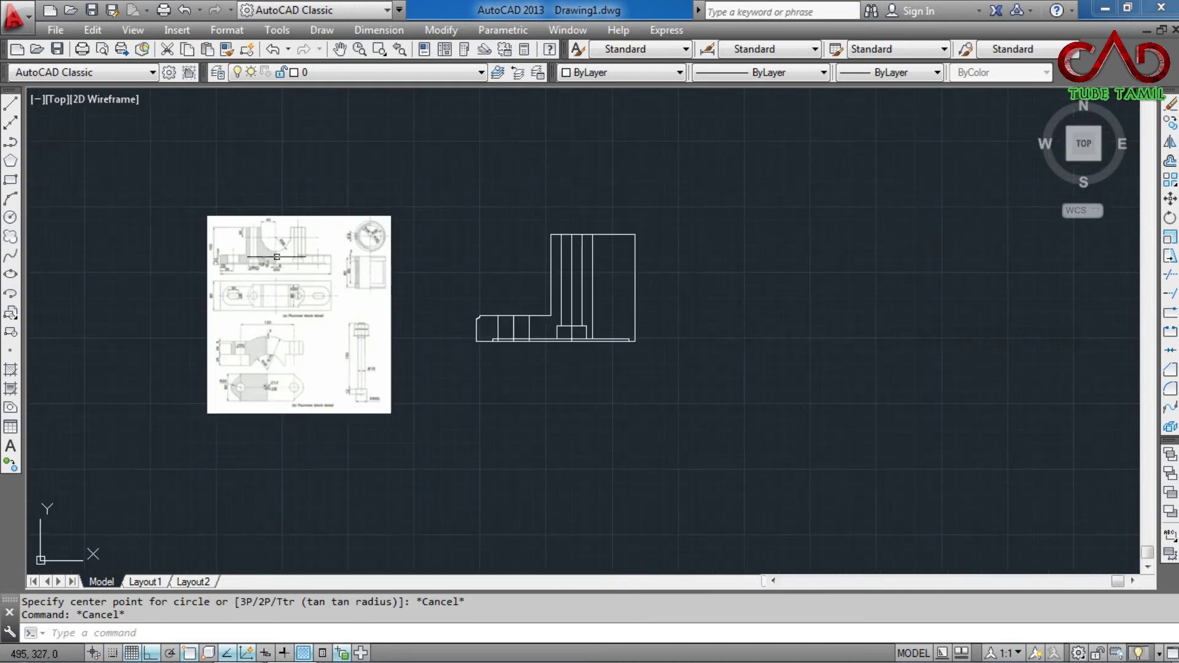
{"action": "scroll", "coordinate": [240, 253], "scroll_direction": "down", "scroll_amount": 2}
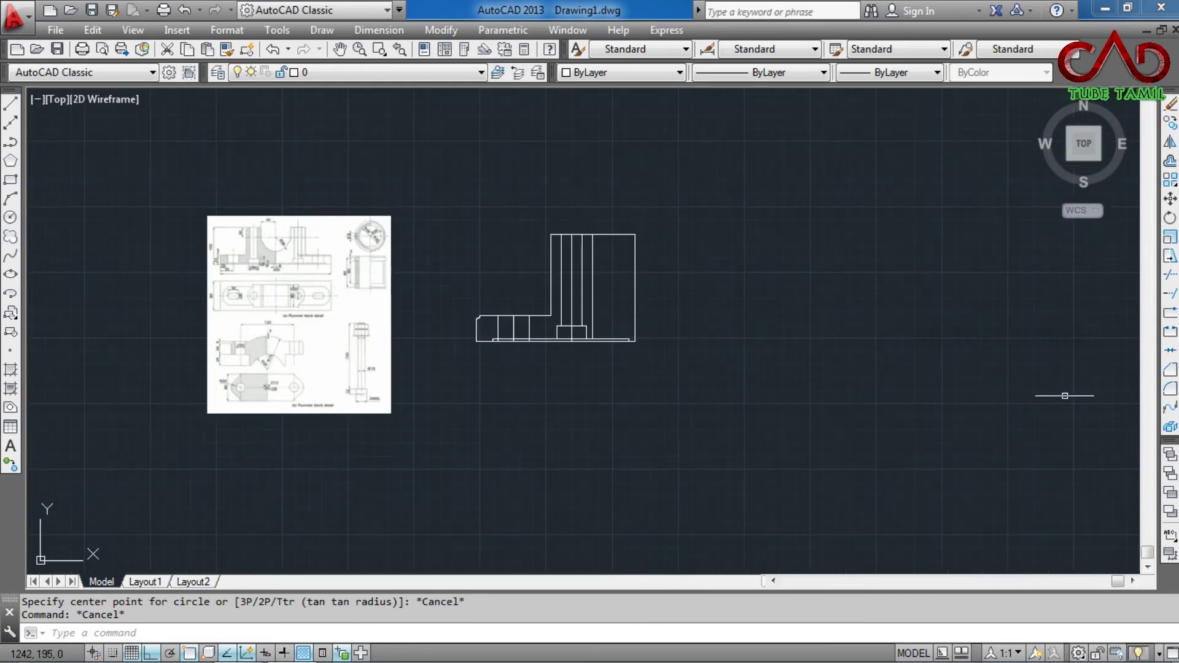
Step: Fillet the corner between the base's top edge and the upright's vertical edge with radius 2
{"action": "left_click", "coordinate": [1171, 391]}
{"action": "scroll", "coordinate": [573, 270], "scroll_direction": "up", "scroll_amount": 2}
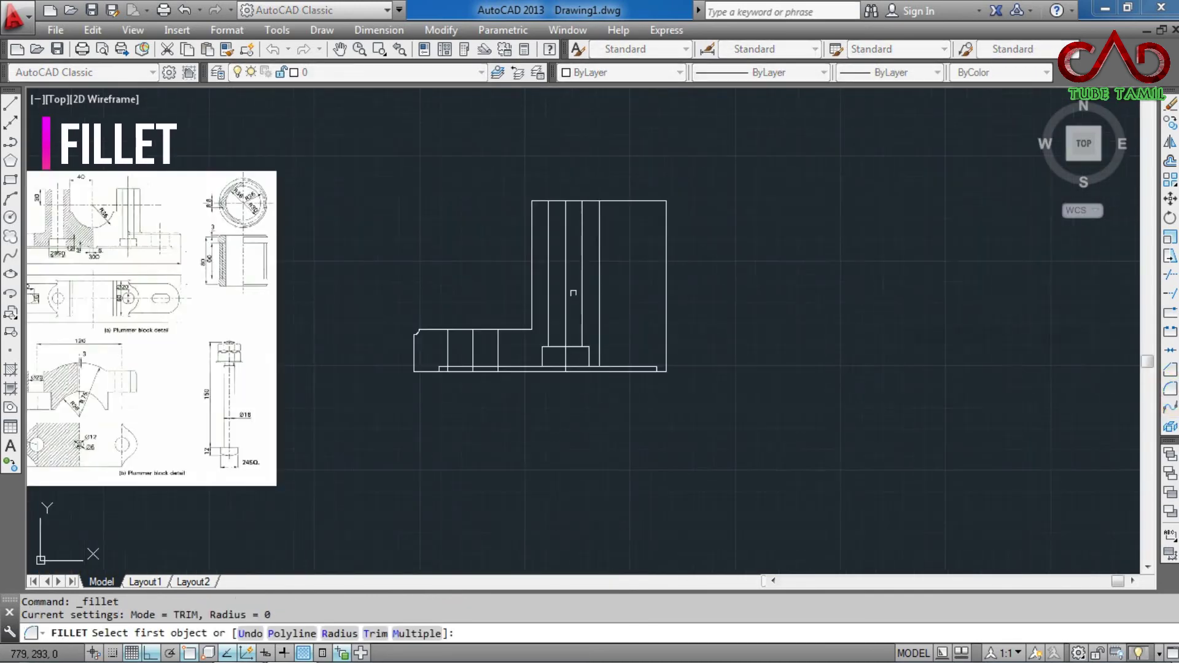
{"action": "scroll", "coordinate": [574, 270], "scroll_direction": "up", "scroll_amount": 4}
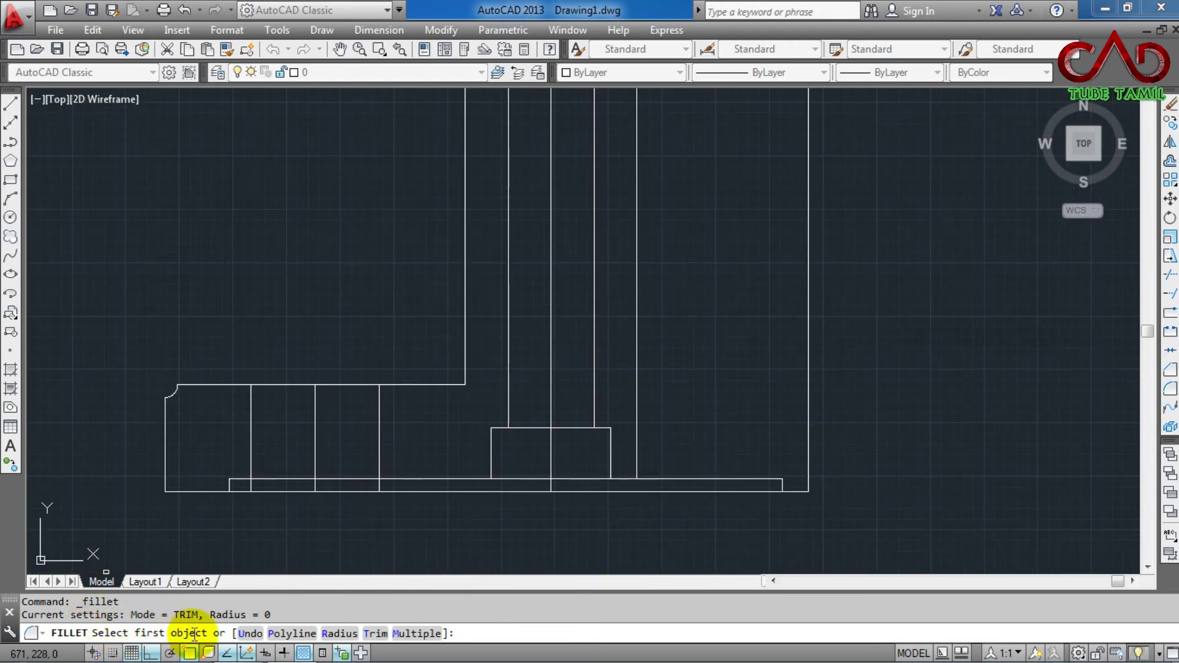
{"action": "scroll", "coordinate": [438, 396], "scroll_direction": "up", "scroll_amount": 4}
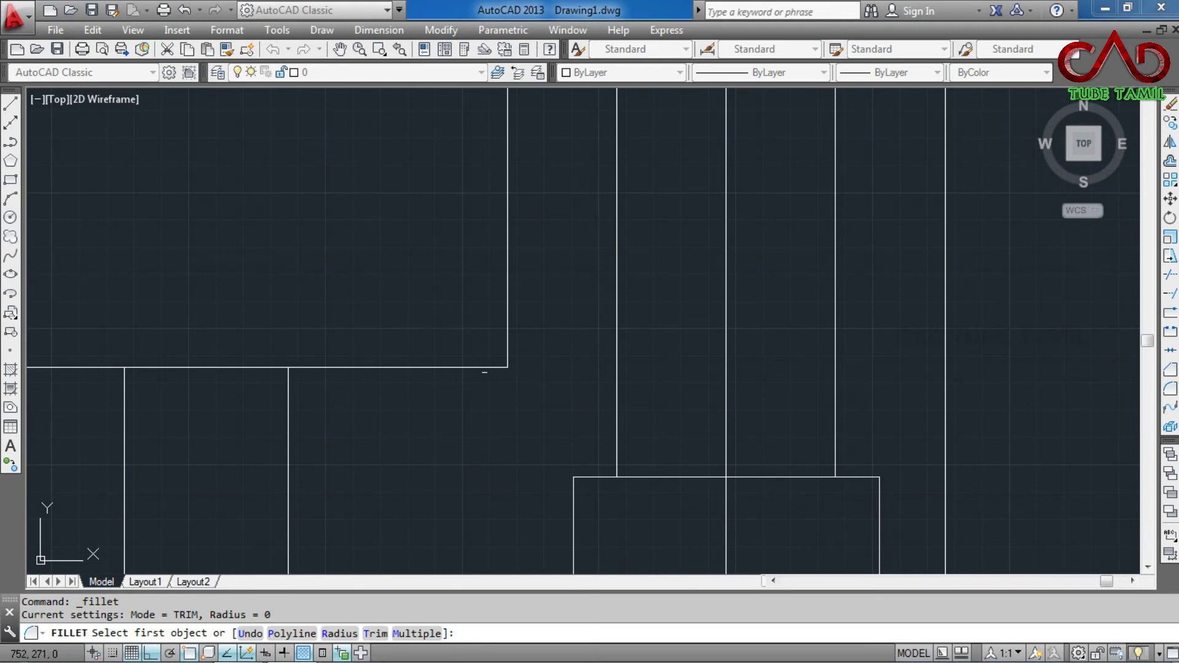
{"action": "left_click", "coordinate": [485, 368]}
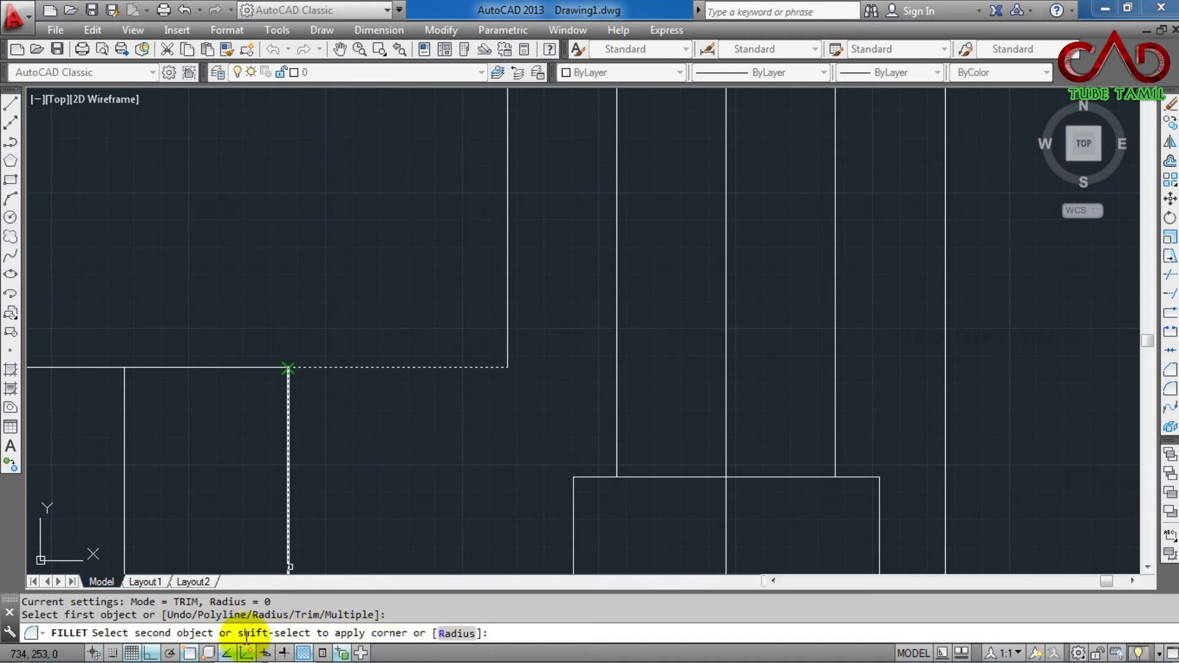
{"action": "left_click", "coordinate": [458, 634]}
{"action": "type", "text": "2"}
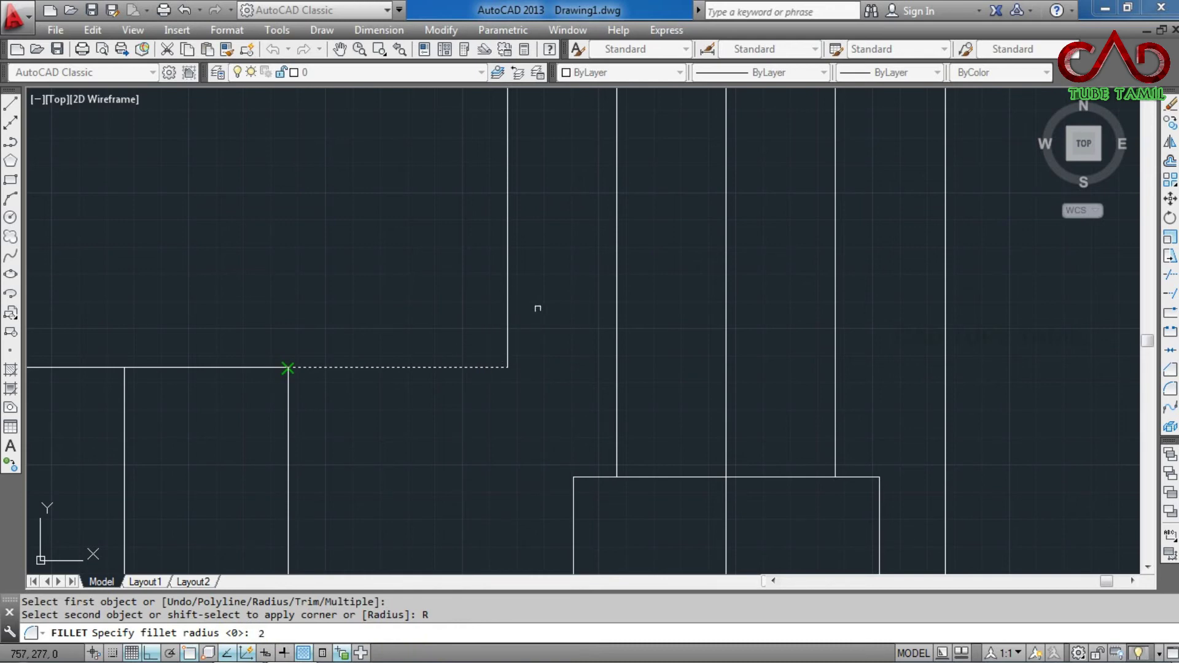
{"action": "key", "text": "Return"}
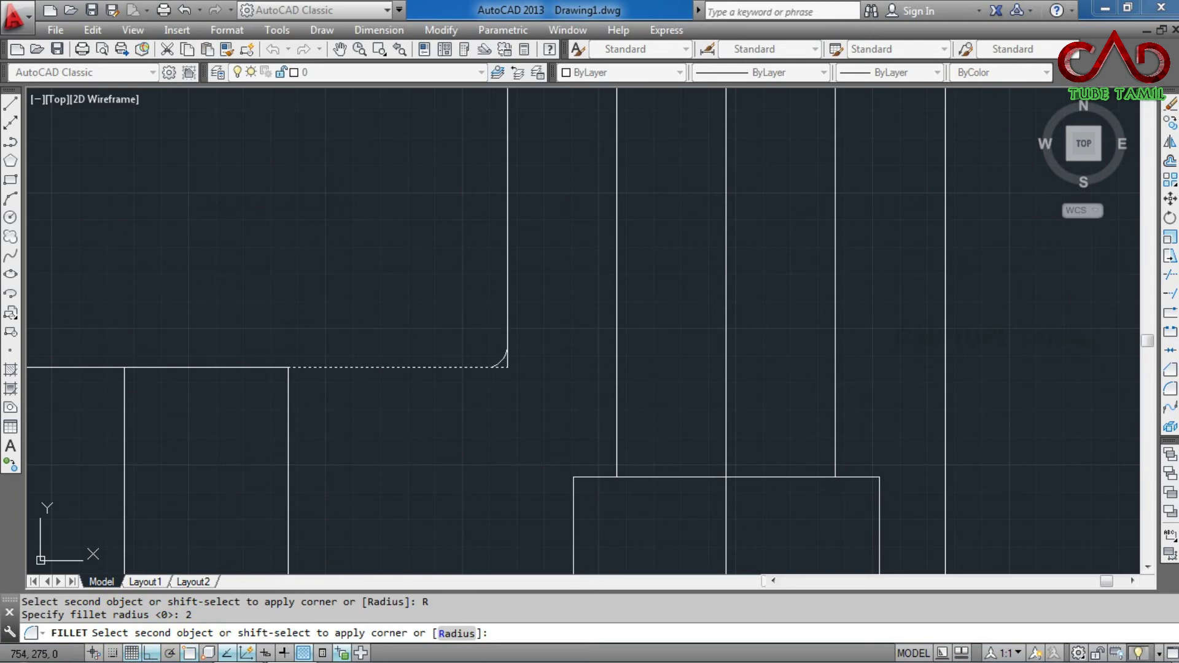
{"action": "left_click", "coordinate": [506, 333]}
{"action": "scroll", "coordinate": [485, 322], "scroll_direction": "down", "scroll_amount": 2}
{"action": "scroll", "coordinate": [458, 320], "scroll_direction": "down", "scroll_amount": 2}
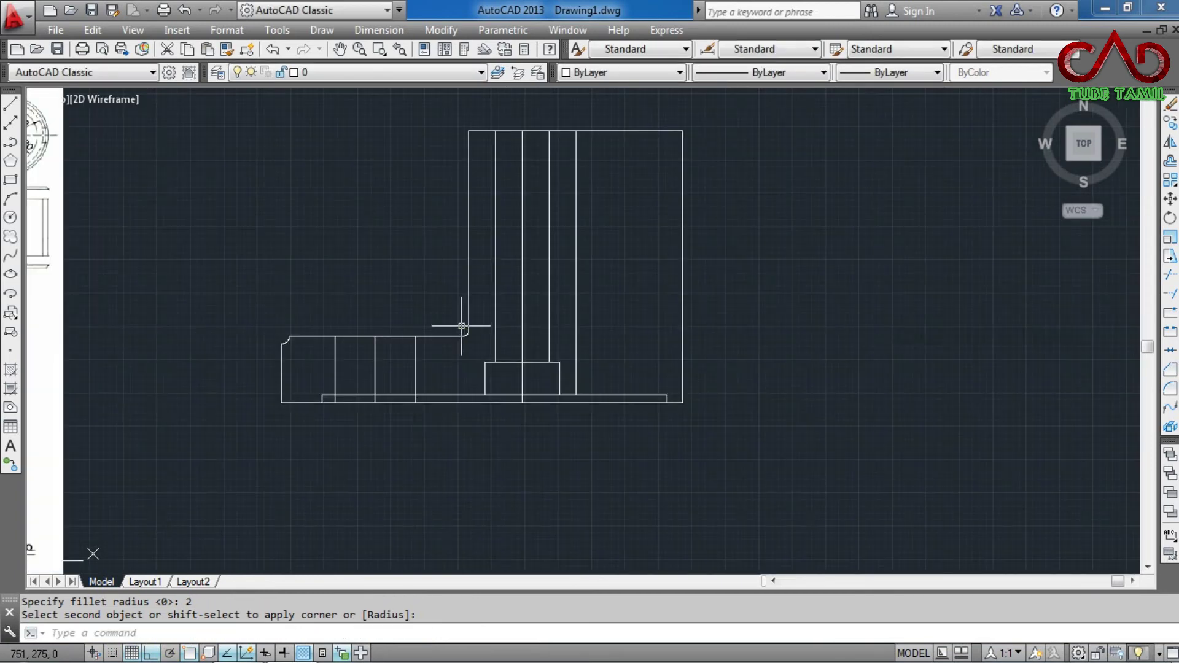
{"action": "middle_click_drag", "start_coordinate": [472, 343], "coordinate": [466, 338]}
{"action": "scroll", "coordinate": [466, 351], "scroll_direction": "down", "scroll_amount": 2}
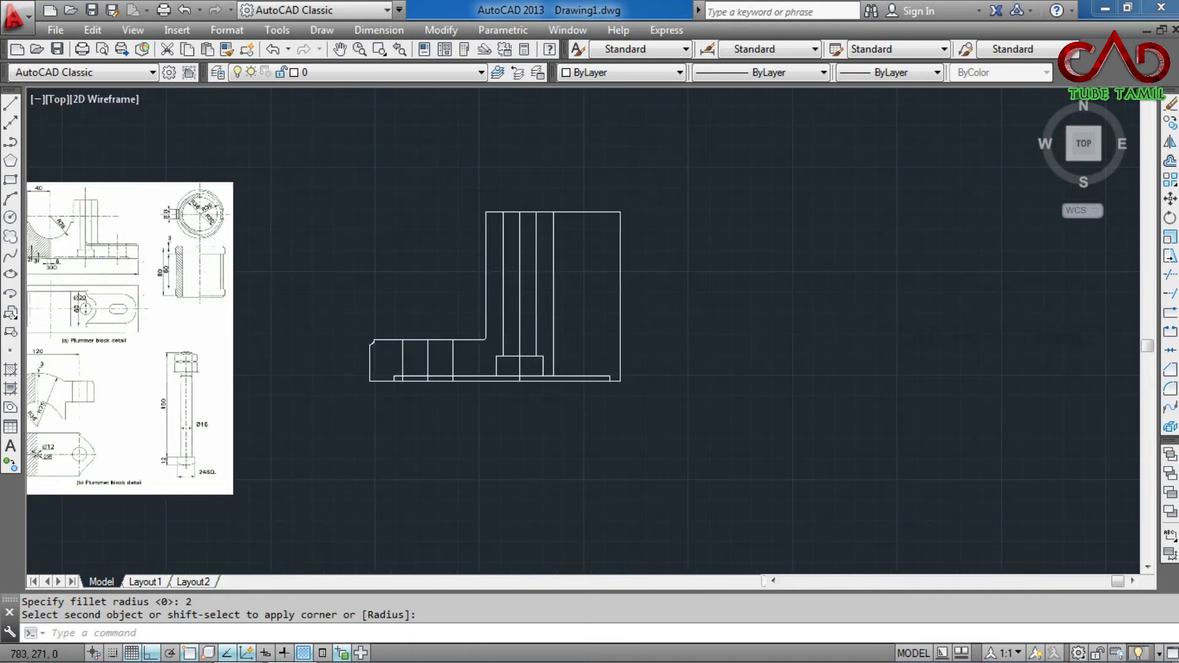
Step: Undo the last edit and start a radius-1 fillet on the base's small bottom-left step edge
{"action": "key", "text": "ctrl+z"}
{"action": "key", "text": "ctrl+z"}
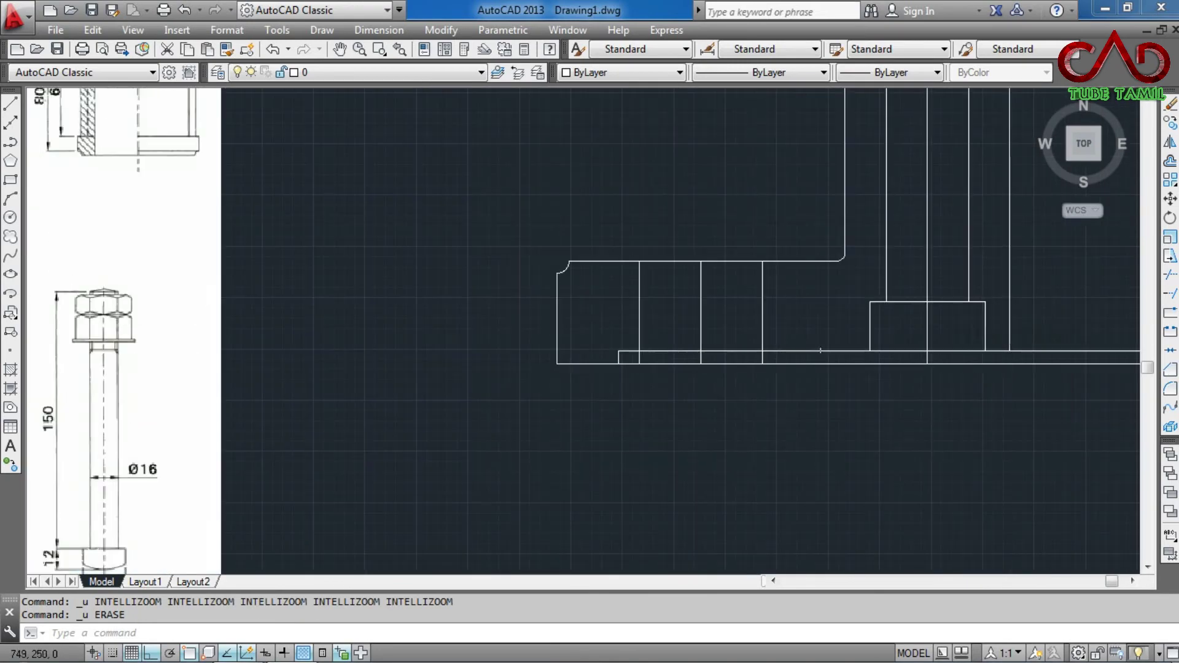
{"action": "left_click", "coordinate": [1170, 388]}
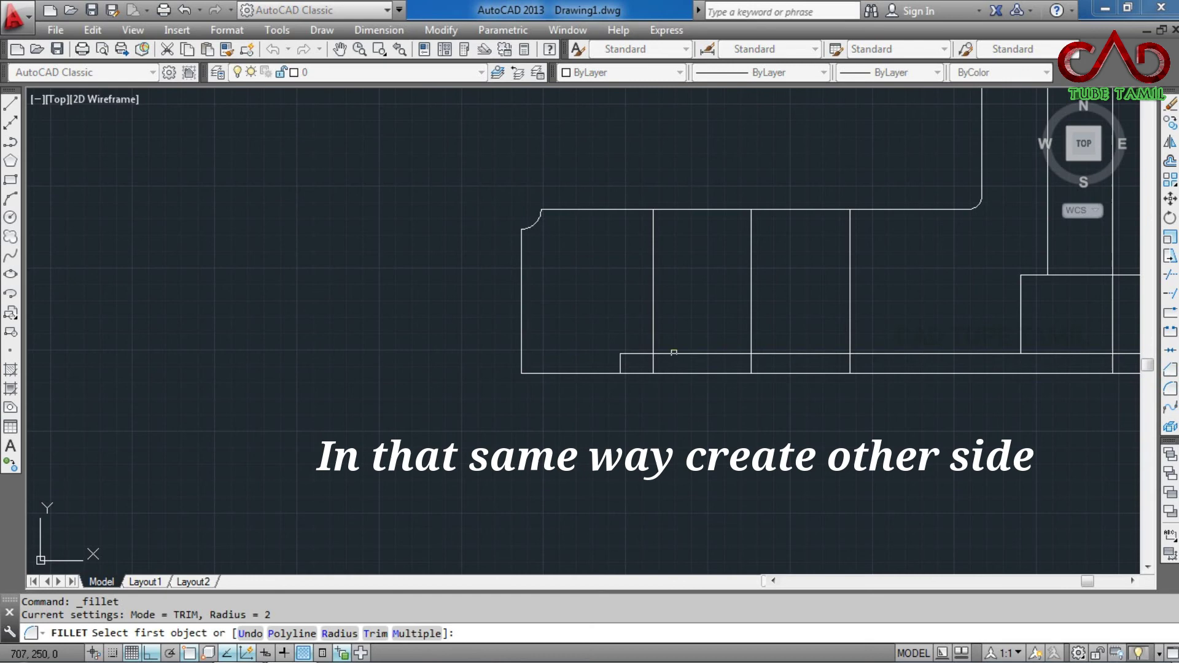
{"action": "left_click", "coordinate": [621, 366]}
{"action": "left_click", "coordinate": [458, 633]}
{"action": "type", "text": "1"}
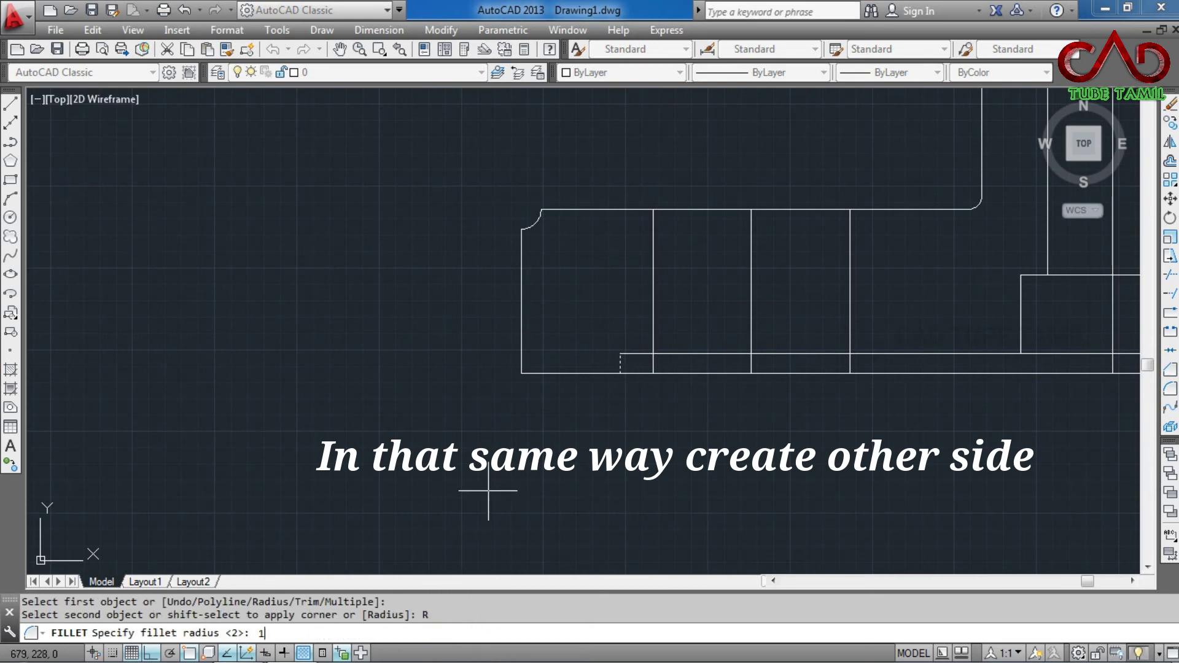
{"action": "key", "text": "Return"}
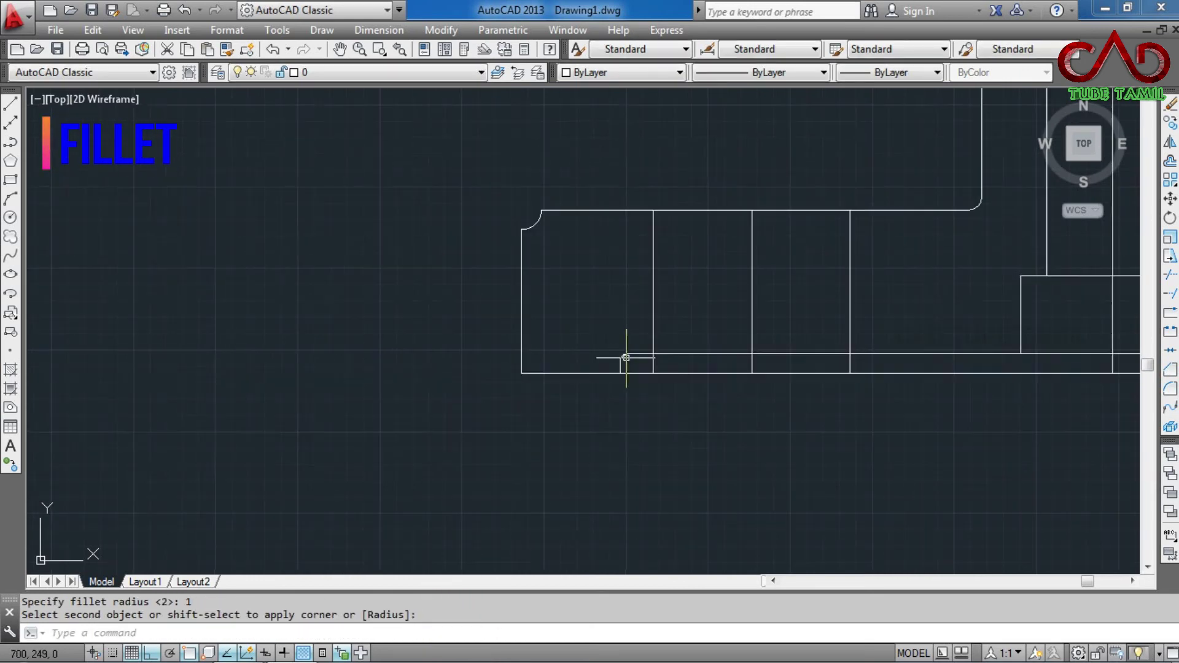
{"action": "scroll", "coordinate": [626, 357], "scroll_direction": "up", "scroll_amount": 2}
{"action": "scroll", "coordinate": [387, 379], "scroll_direction": "down", "scroll_amount": 6}
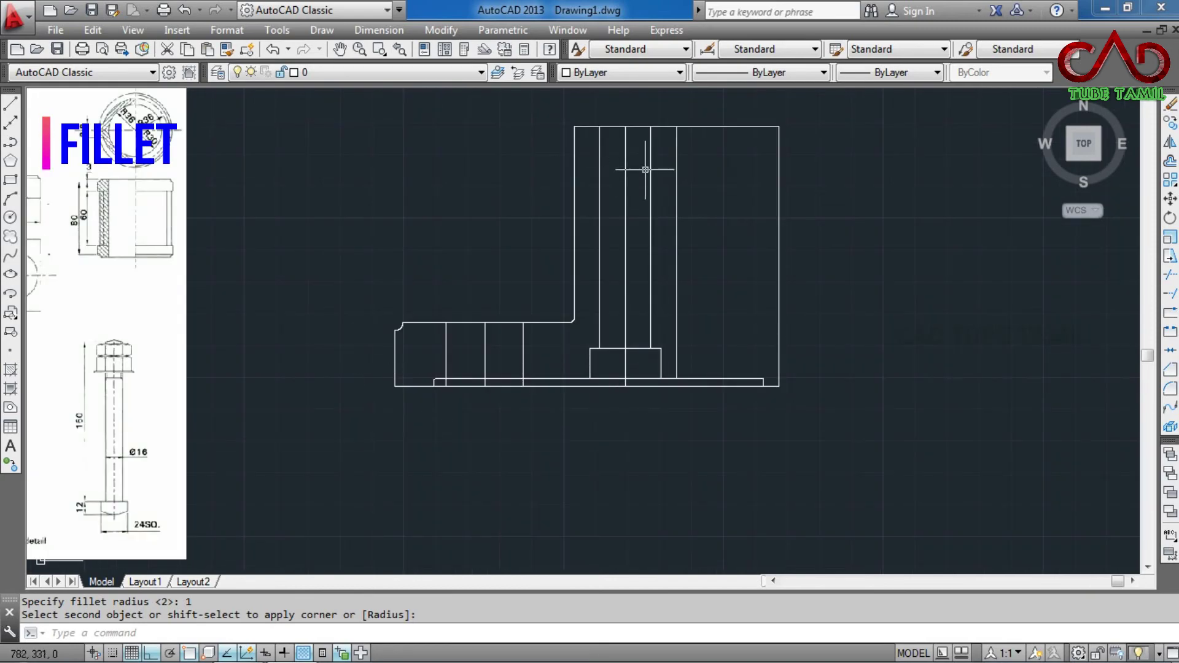
{"action": "scroll", "coordinate": [175, 180], "scroll_direction": "up", "scroll_amount": 1}
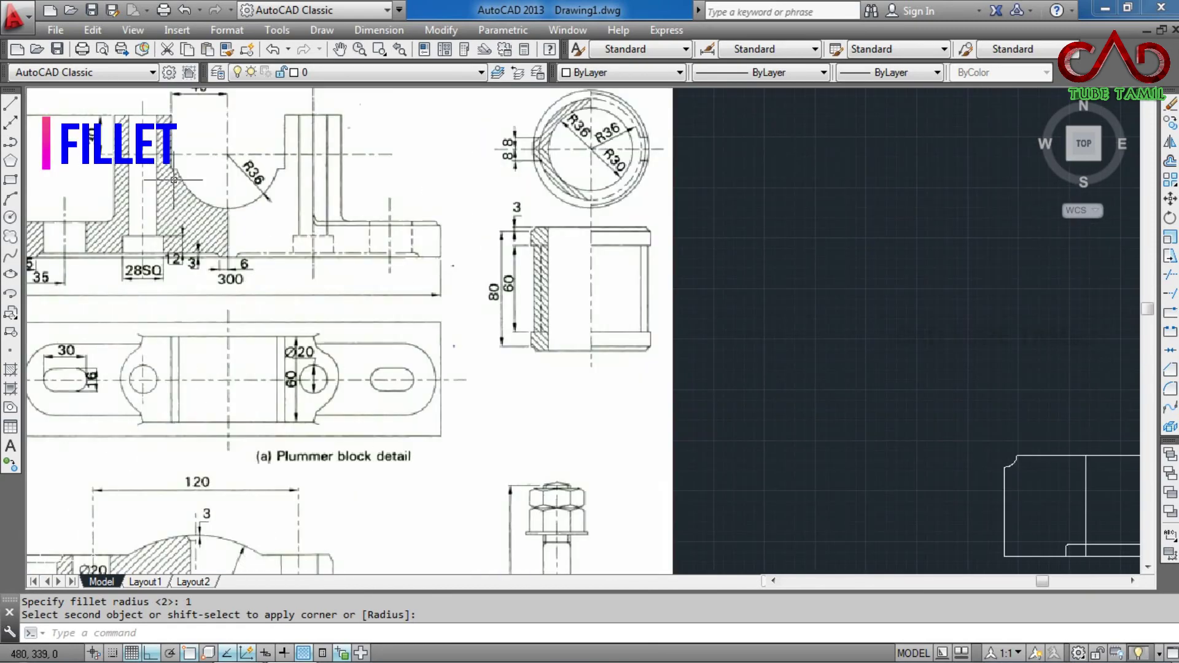
{"action": "scroll", "coordinate": [732, 308], "scroll_direction": "up", "scroll_amount": 2}
{"action": "scroll", "coordinate": [722, 302], "scroll_direction": "up", "scroll_amount": 1}
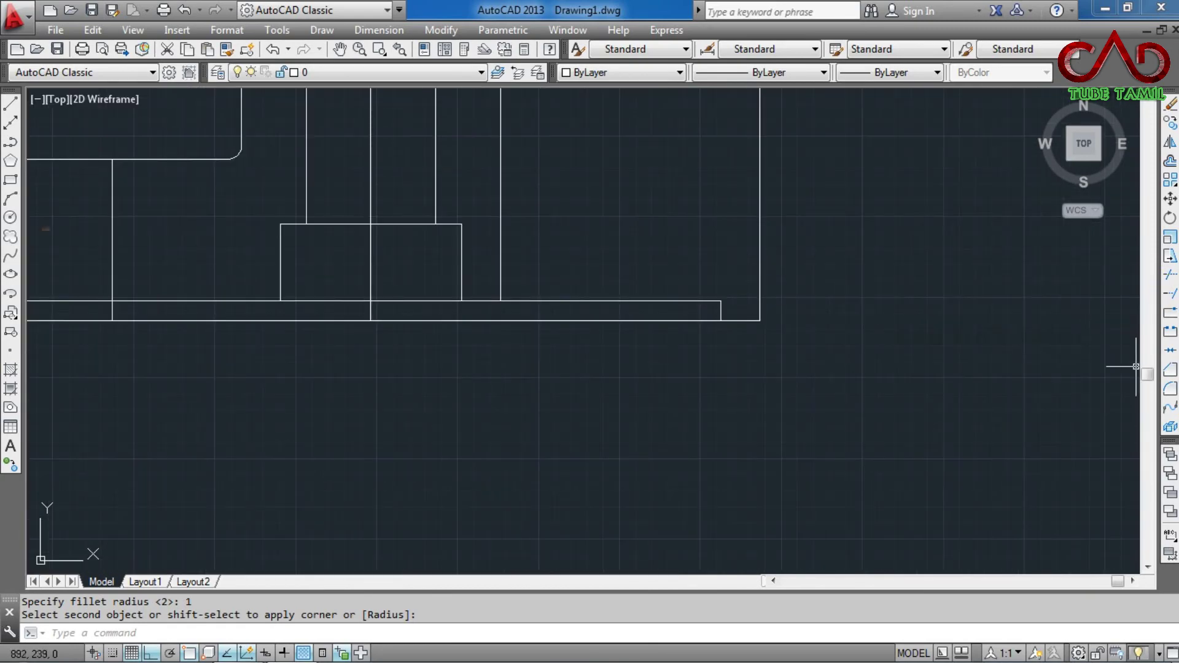
Step: Fillet the bottom-right corner of the base's lower strip with radius 1
{"action": "left_click", "coordinate": [1170, 389]}
{"action": "left_click", "coordinate": [709, 301]}
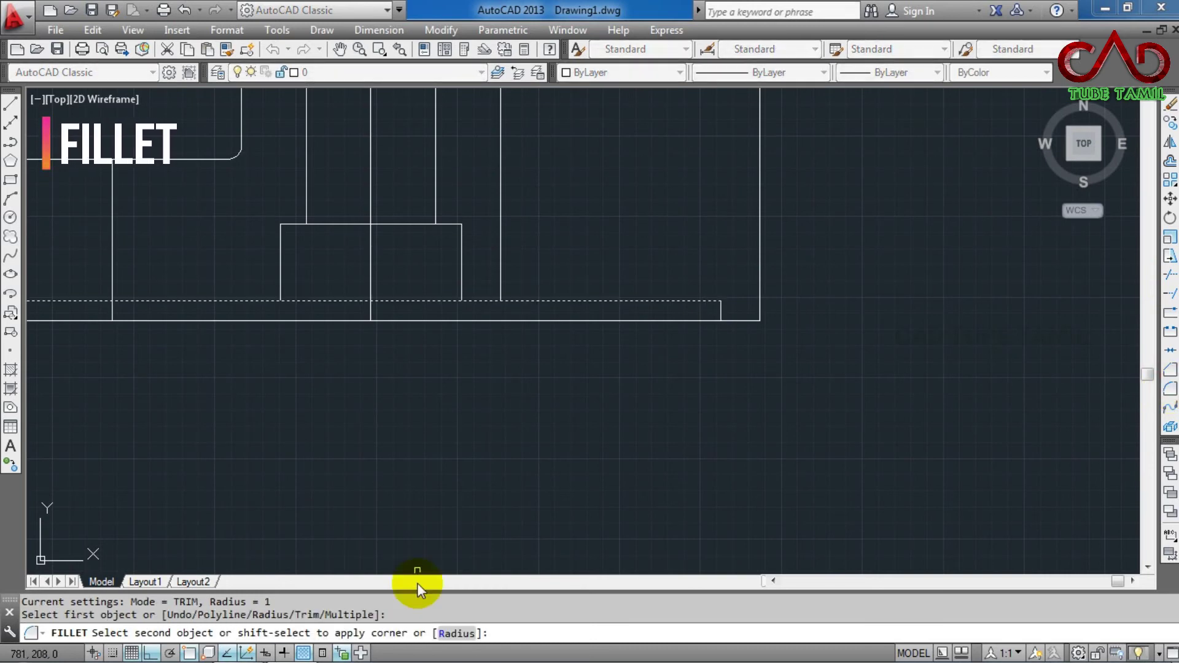
{"action": "left_click", "coordinate": [445, 633]}
{"action": "type", "text": "1"}
{"action": "key", "text": "Return"}
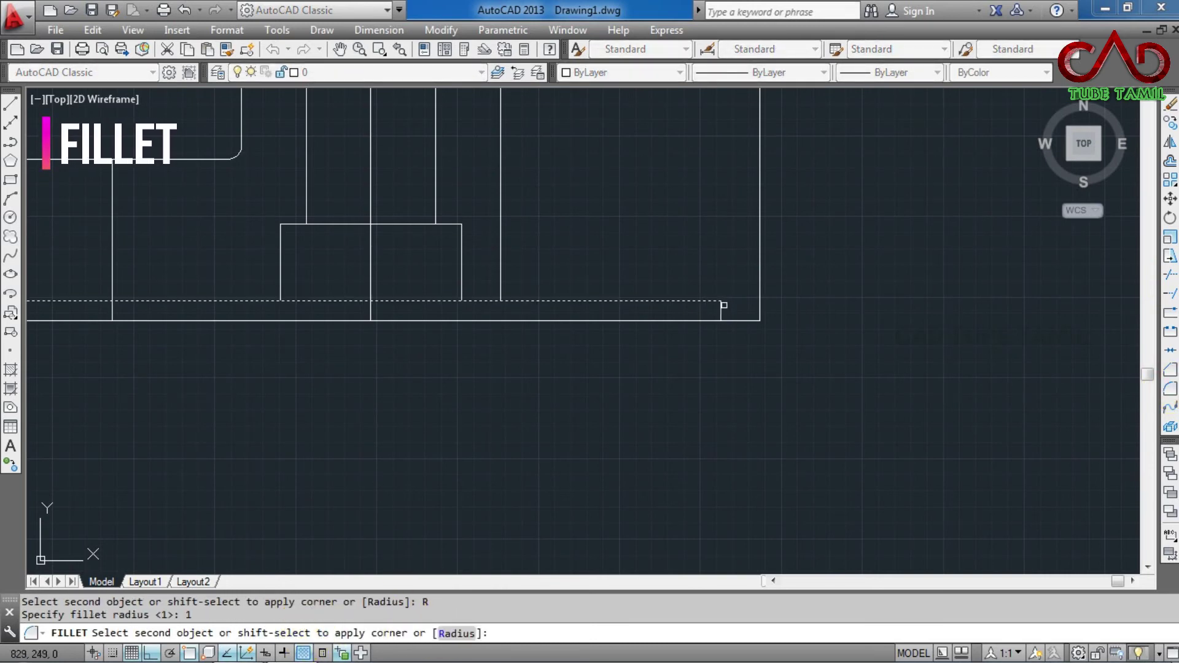
{"action": "left_click", "coordinate": [723, 305]}
{"action": "scroll", "coordinate": [719, 319], "scroll_direction": "up", "scroll_amount": 2}
{"action": "scroll", "coordinate": [676, 246], "scroll_direction": "down", "scroll_amount": 5}
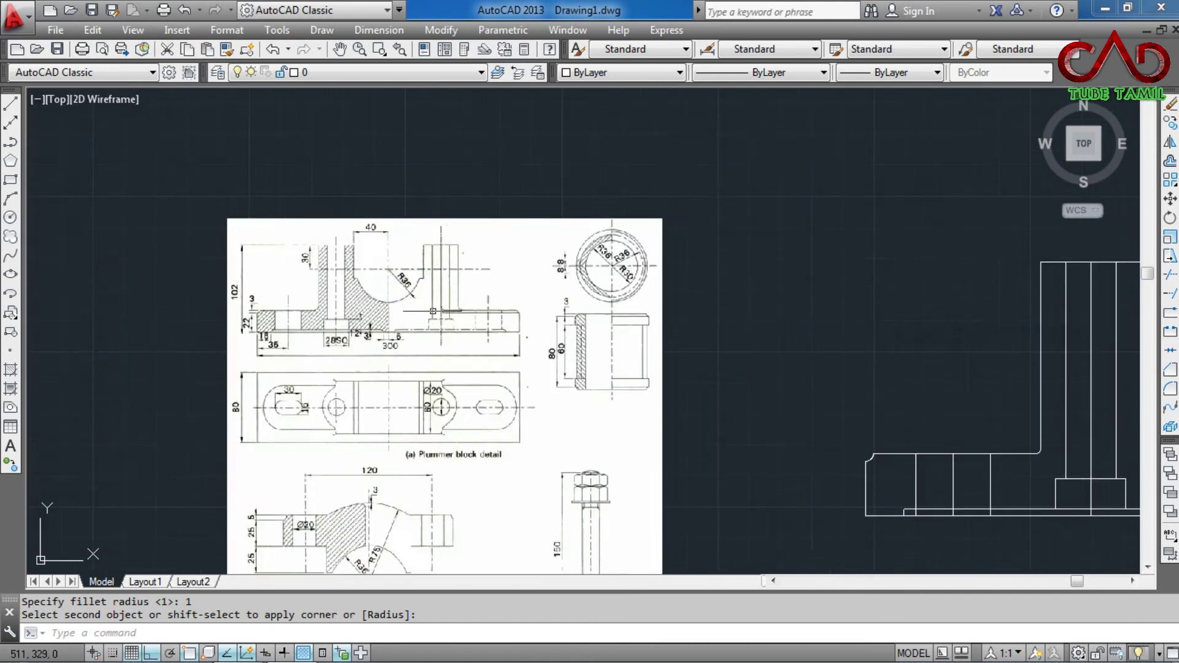
Step: Check the reference sheet, end the fillet prompt, and start window-selecting the right vertical edge
{"action": "scroll", "coordinate": [399, 306], "scroll_direction": "up", "scroll_amount": 4}
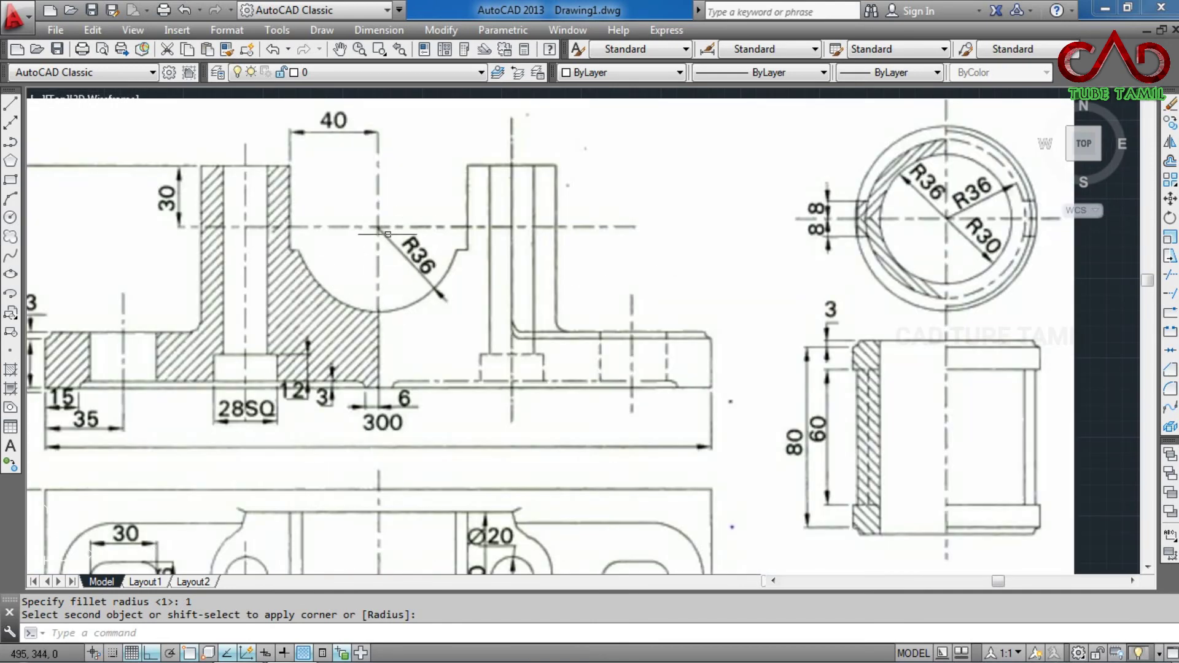
{"action": "scroll", "coordinate": [371, 222], "scroll_direction": "down", "scroll_amount": 3}
{"action": "scroll", "coordinate": [328, 207], "scroll_direction": "down", "scroll_amount": 1}
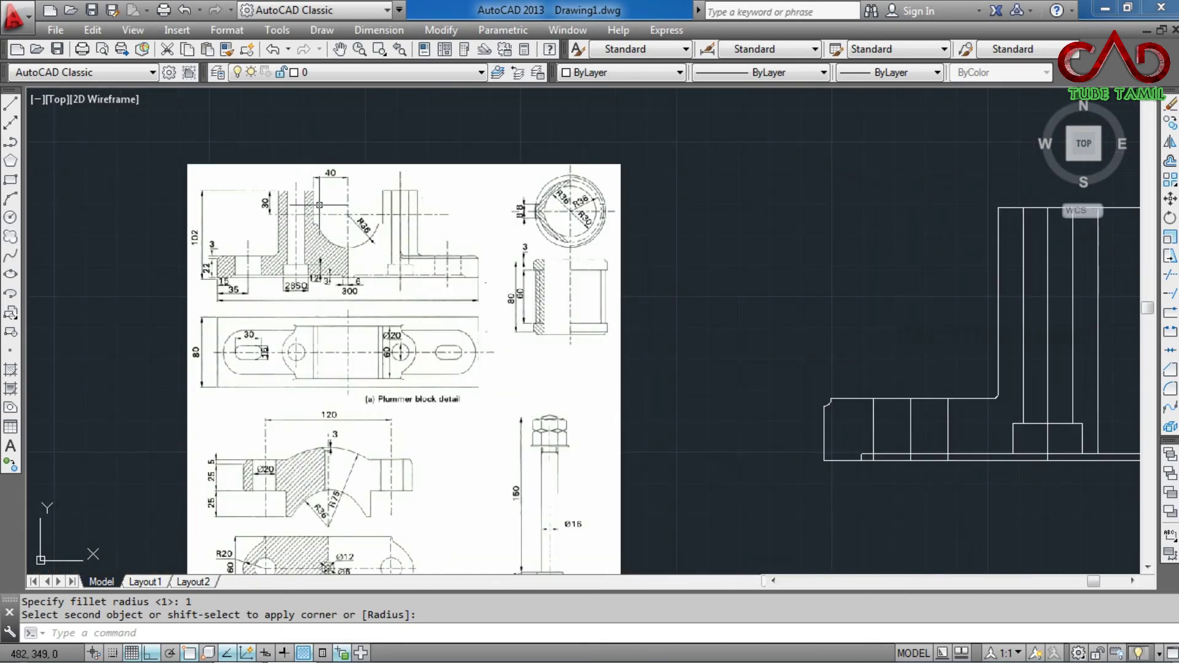
{"action": "scroll", "coordinate": [310, 198], "scroll_direction": "up", "scroll_amount": 3}
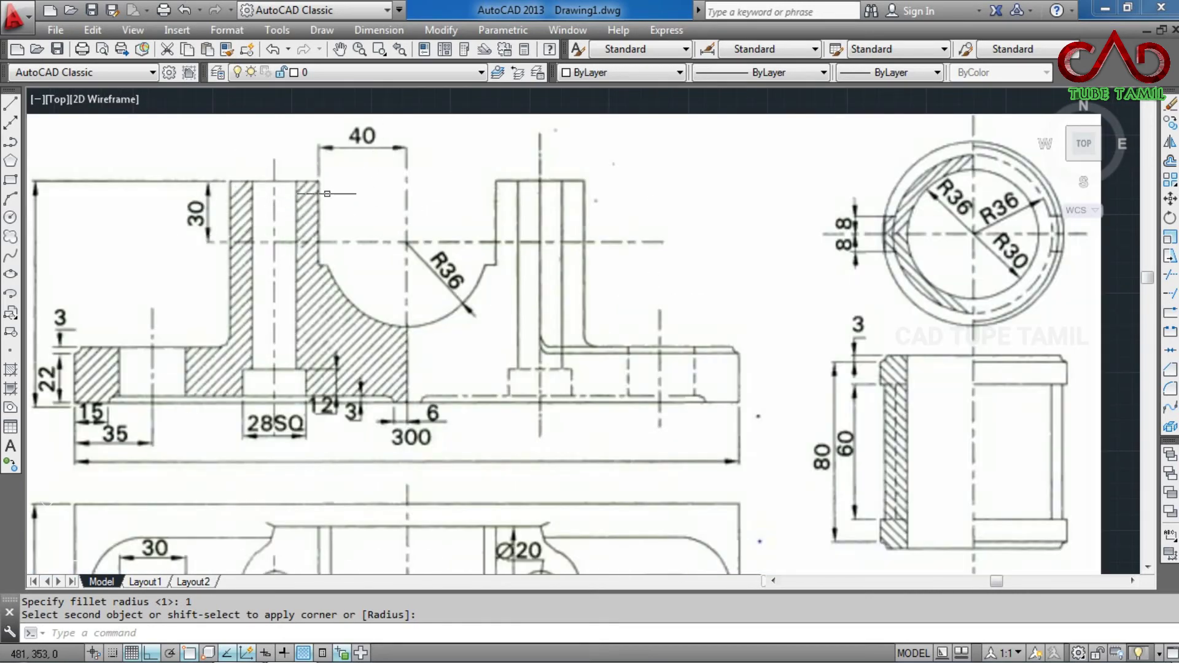
{"action": "scroll", "coordinate": [296, 178], "scroll_direction": "down", "scroll_amount": 4}
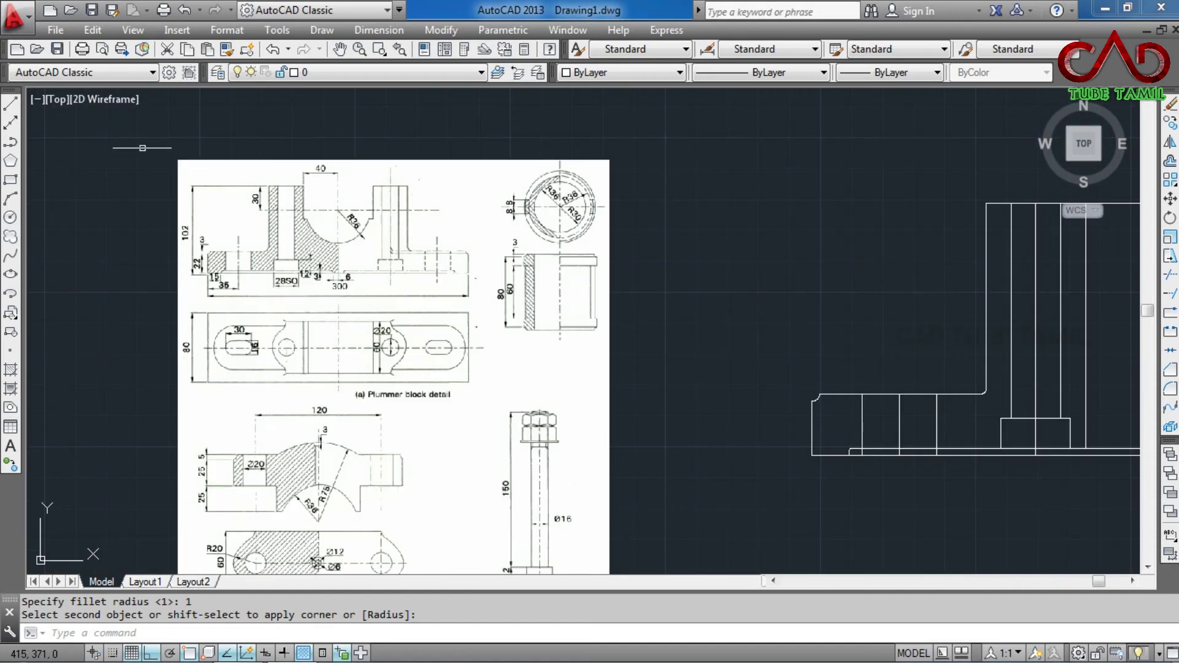
{"action": "scroll", "coordinate": [563, 158], "scroll_direction": "down", "scroll_amount": 2}
{"action": "scroll", "coordinate": [563, 158], "scroll_direction": "up", "scroll_amount": 2}
{"action": "scroll", "coordinate": [513, 227], "scroll_direction": "down", "scroll_amount": 4}
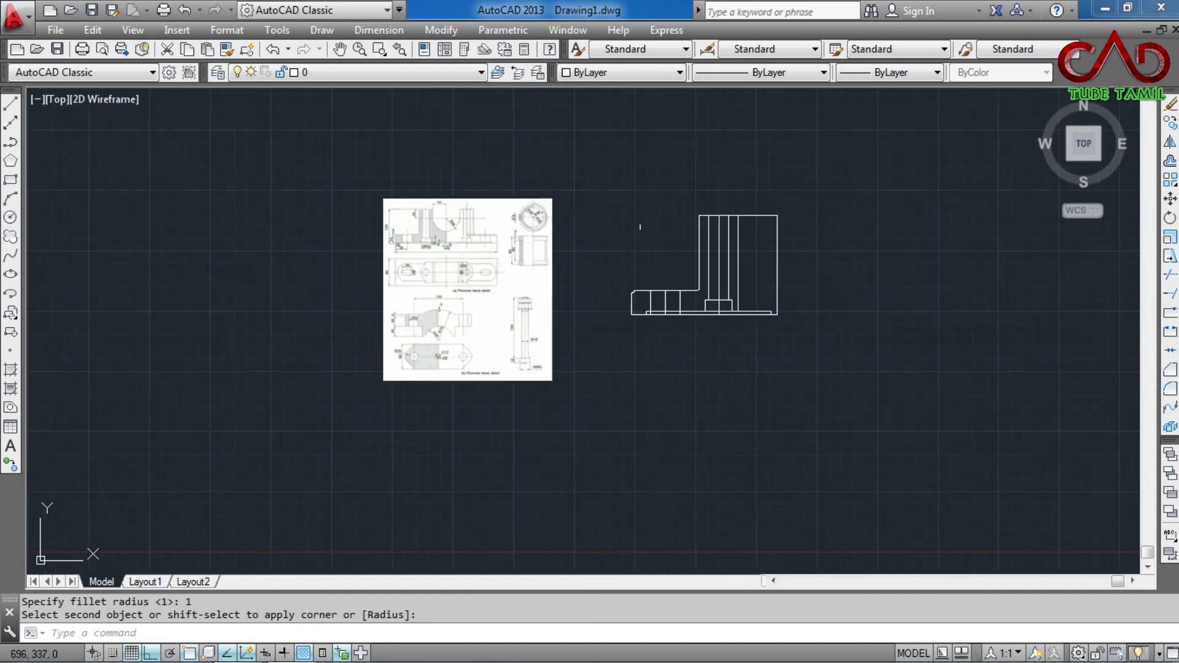
{"action": "scroll", "coordinate": [786, 226], "scroll_direction": "up", "scroll_amount": 4}
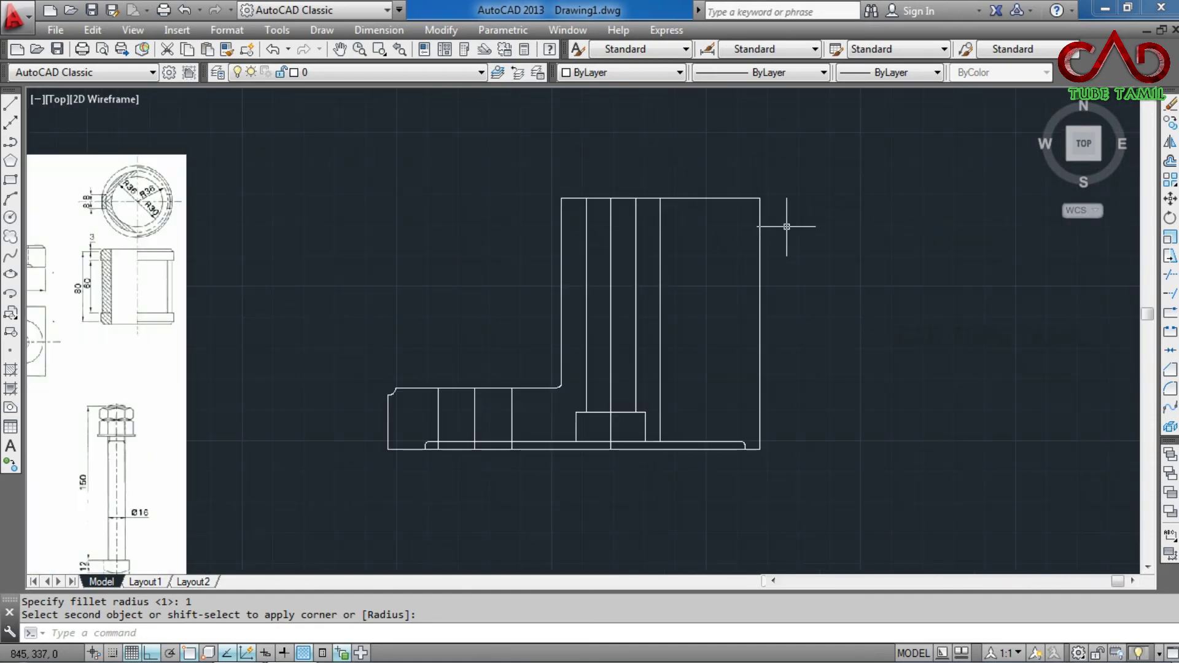
{"action": "key", "text": "Escape"}
{"action": "left_click", "coordinate": [761, 254]}
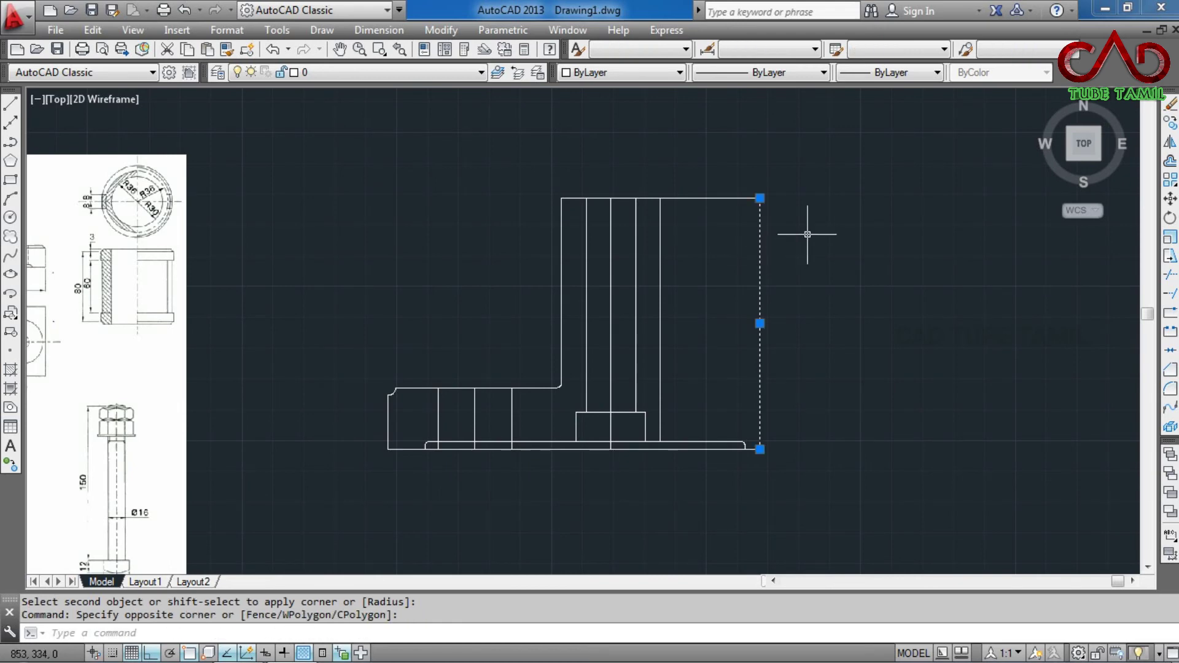
Step: Erase the right edge and draw a 30-unit vertical line down from the top edge's right end
{"action": "key", "text": "Delete"}
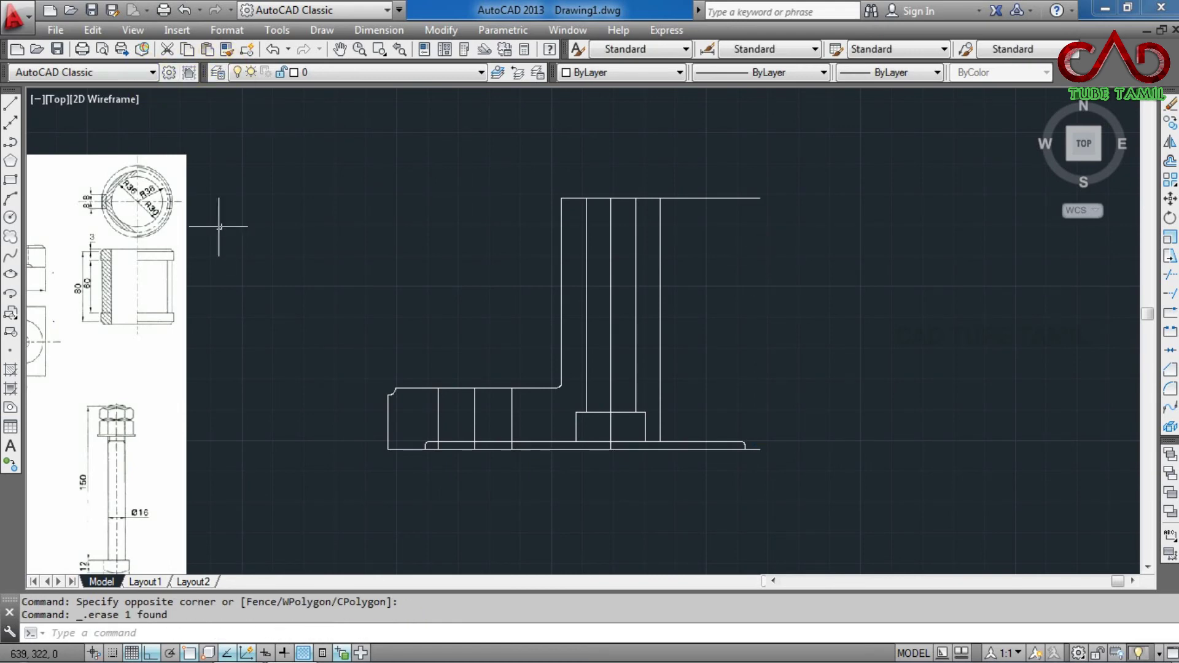
{"action": "left_click", "coordinate": [13, 109]}
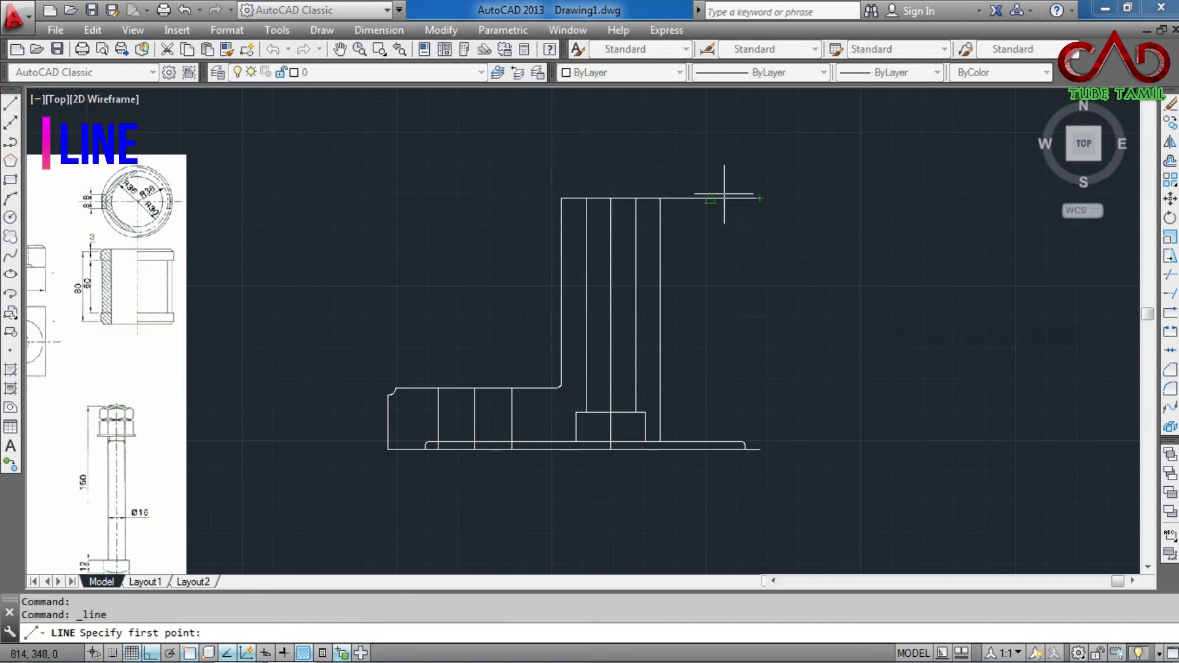
{"action": "left_click", "coordinate": [760, 197]}
{"action": "type", "text": "30"}
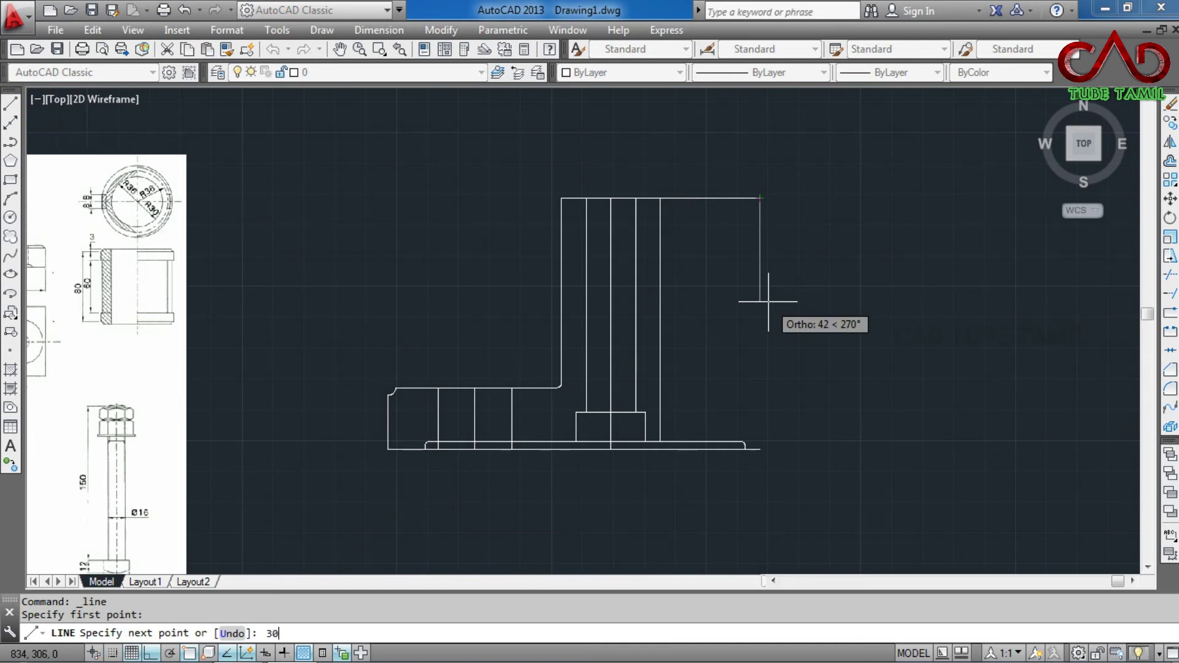
{"action": "key", "text": "Return"}
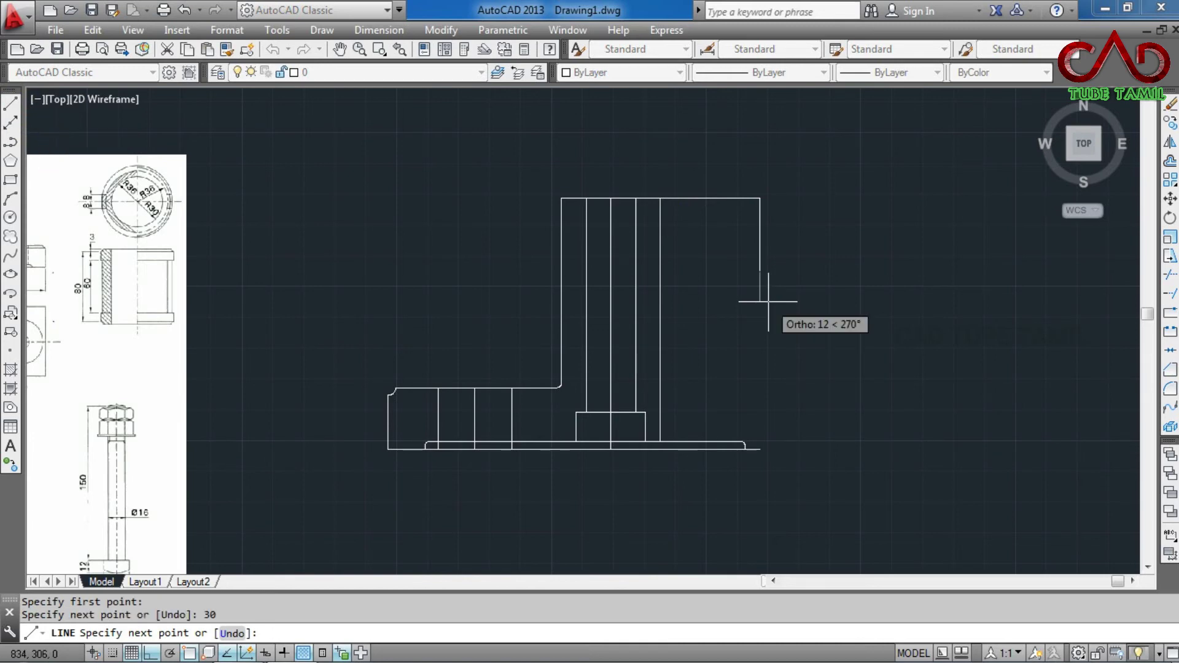
{"action": "key", "text": "Escape"}
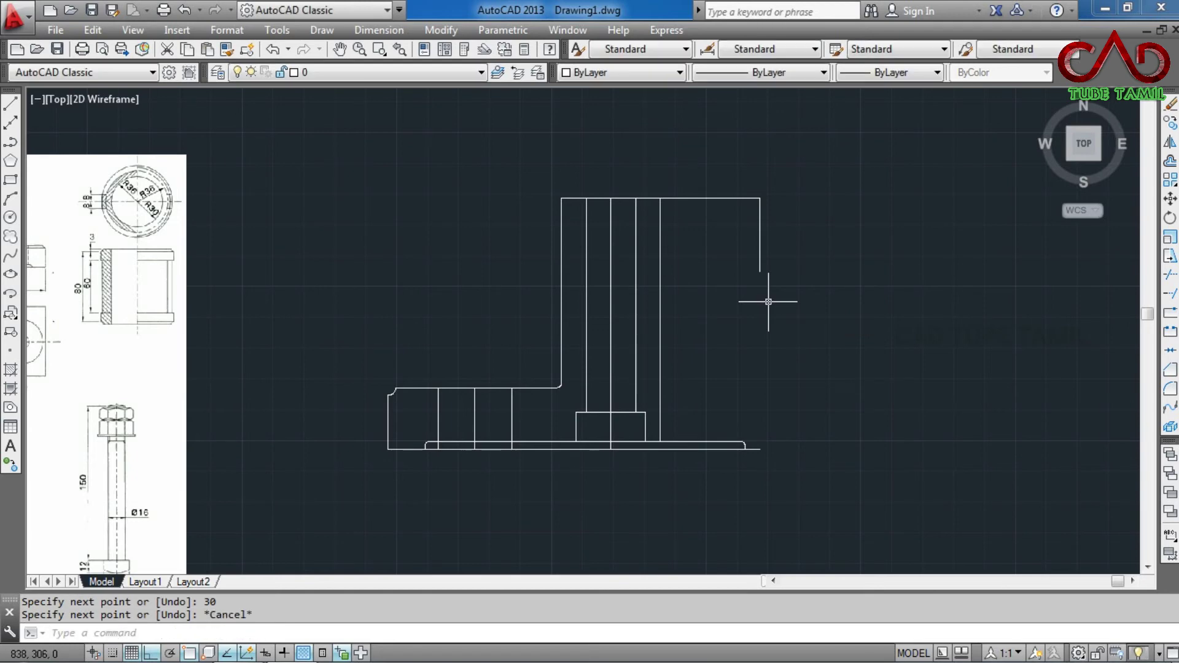
Step: Draw a radius-36 circle centred on the lower end of the short top-right vertical line
{"action": "left_click", "coordinate": [9, 217]}
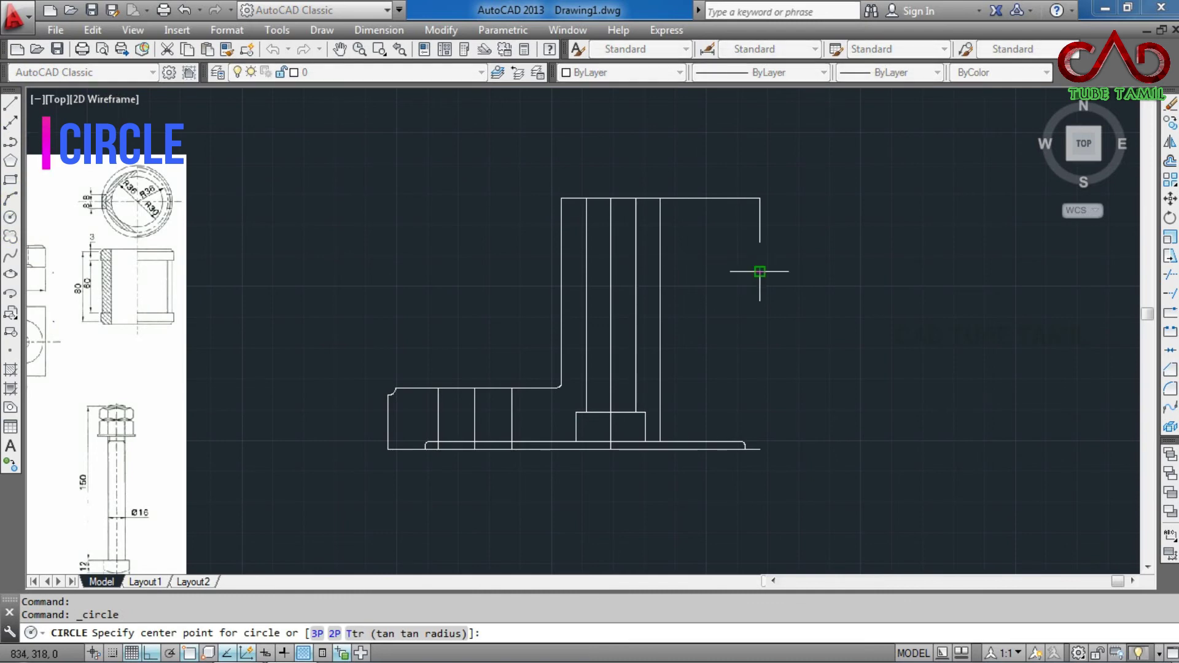
{"action": "left_click", "coordinate": [760, 271]}
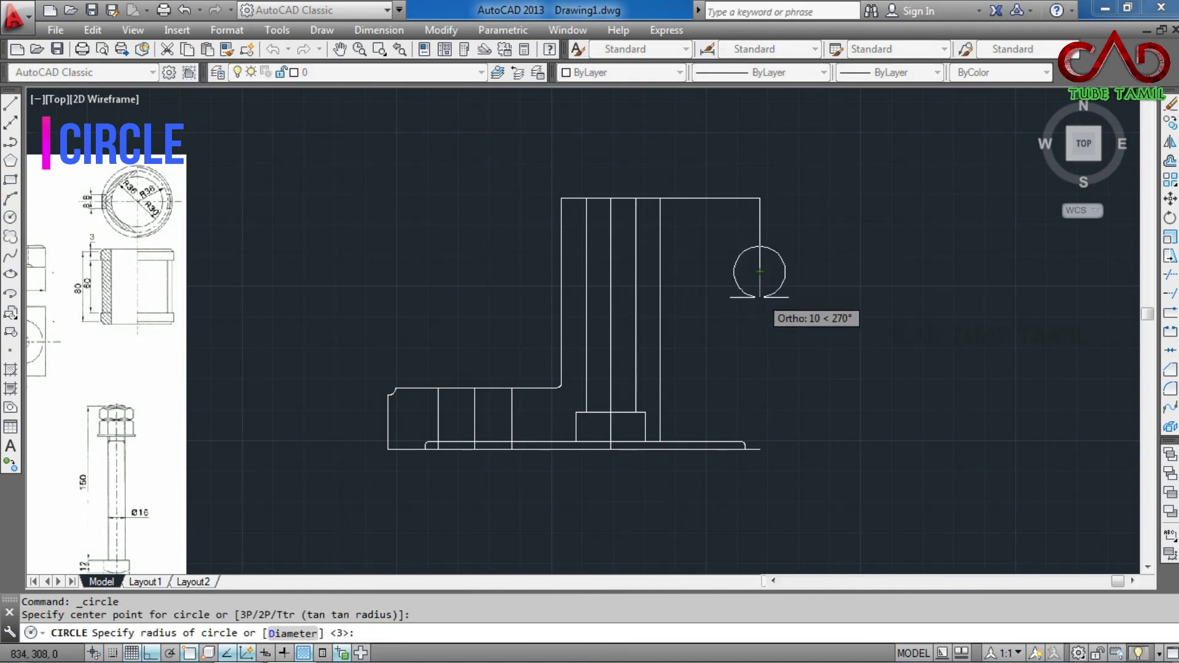
{"action": "scroll", "coordinate": [237, 209], "scroll_direction": "up", "scroll_amount": 2}
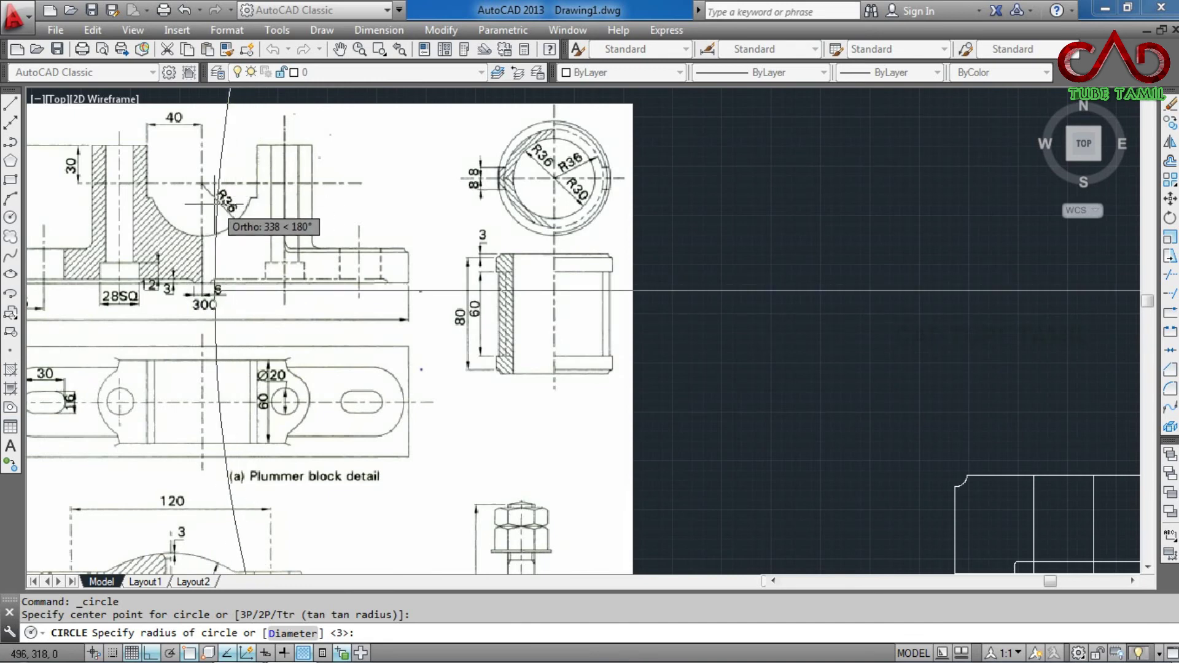
{"action": "scroll", "coordinate": [215, 238], "scroll_direction": "down", "scroll_amount": 4}
{"action": "scroll", "coordinate": [683, 224], "scroll_direction": "up", "scroll_amount": 2}
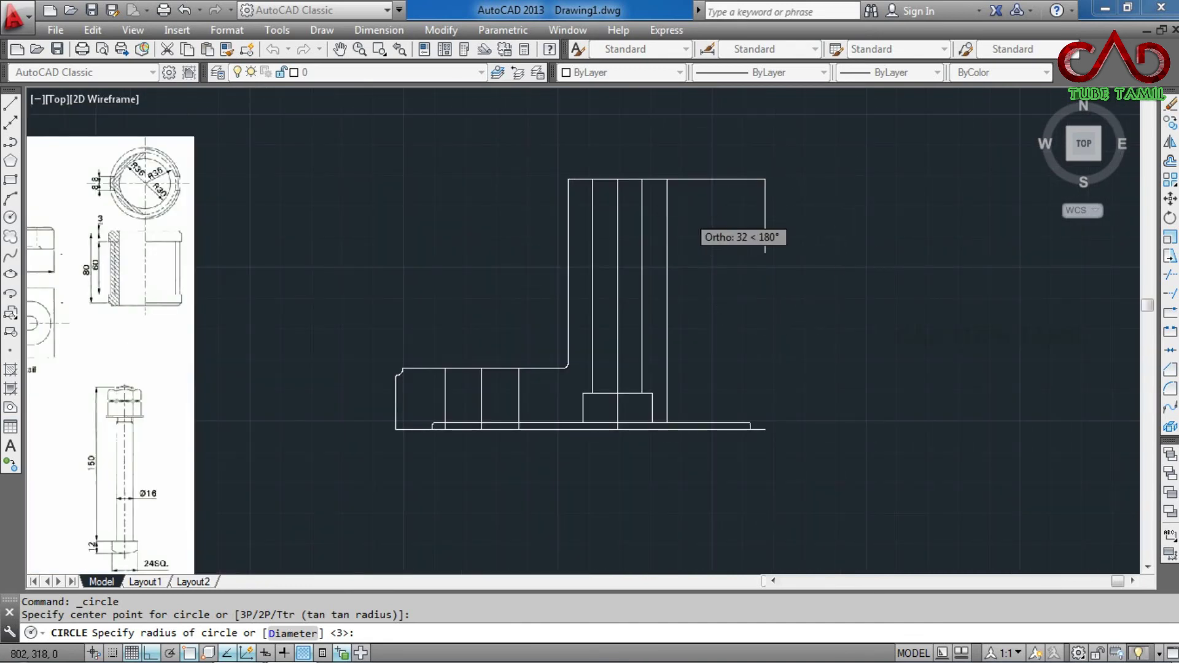
{"action": "scroll", "coordinate": [679, 242], "scroll_direction": "up", "scroll_amount": 2}
{"action": "type", "text": "36"}
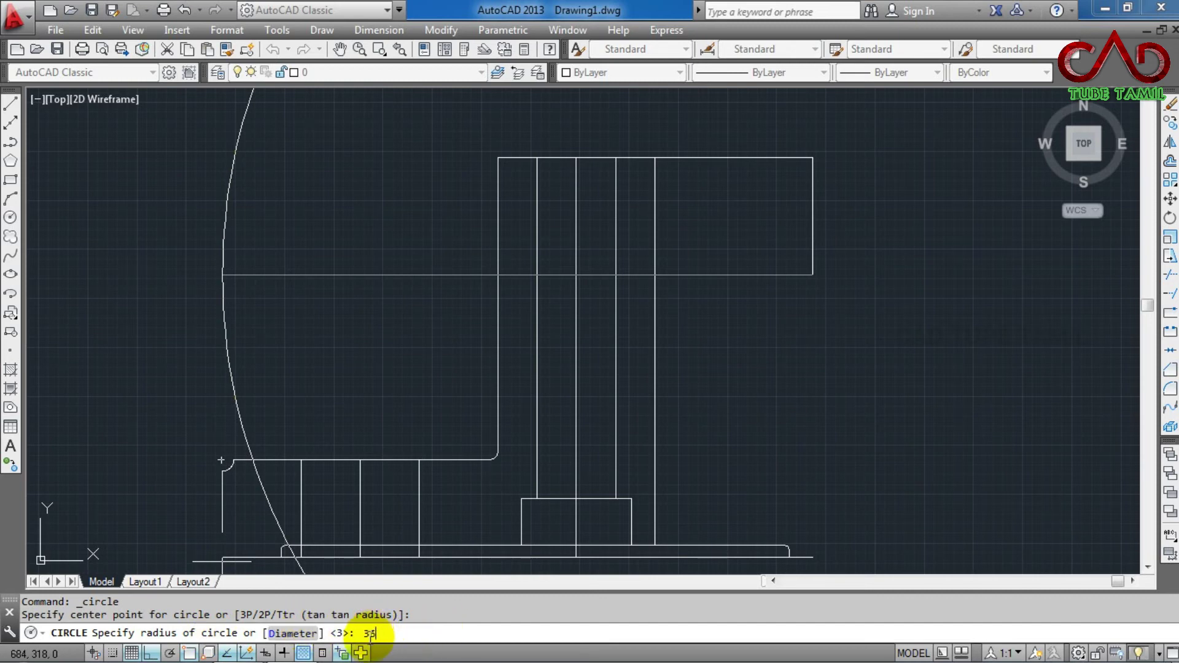
{"action": "key", "text": "Return"}
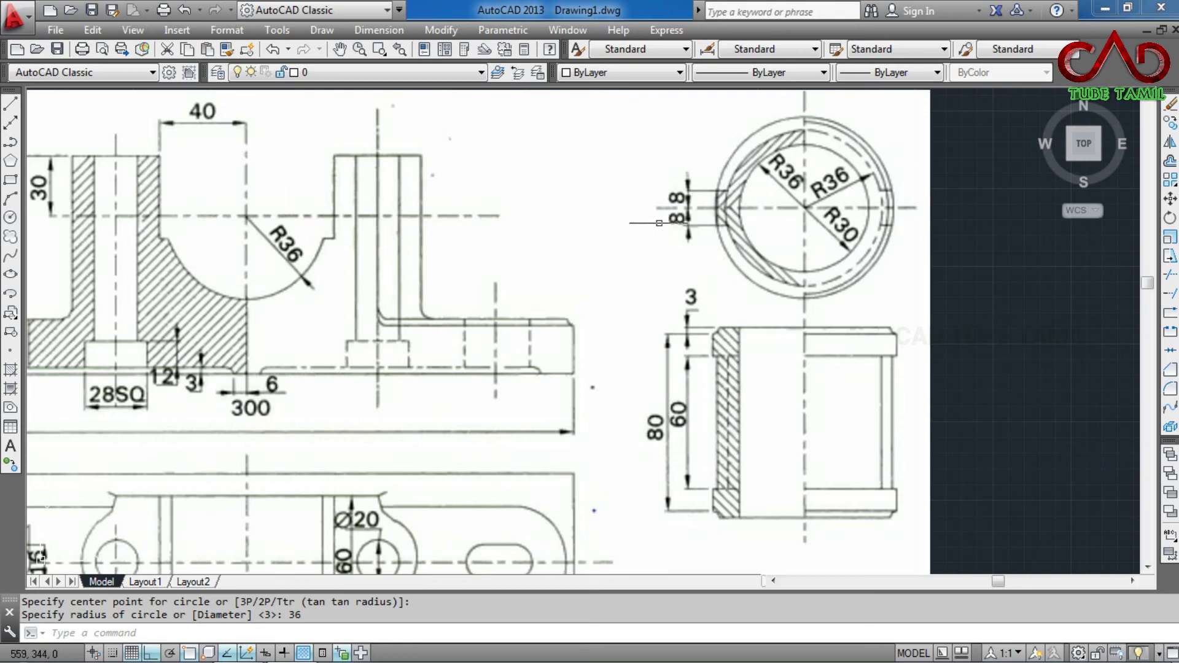
{"action": "scroll", "coordinate": [522, 205], "scroll_direction": "down", "scroll_amount": 3}
{"action": "scroll", "coordinate": [461, 209], "scroll_direction": "down", "scroll_amount": 1}
{"action": "scroll", "coordinate": [497, 210], "scroll_direction": "down", "scroll_amount": 3}
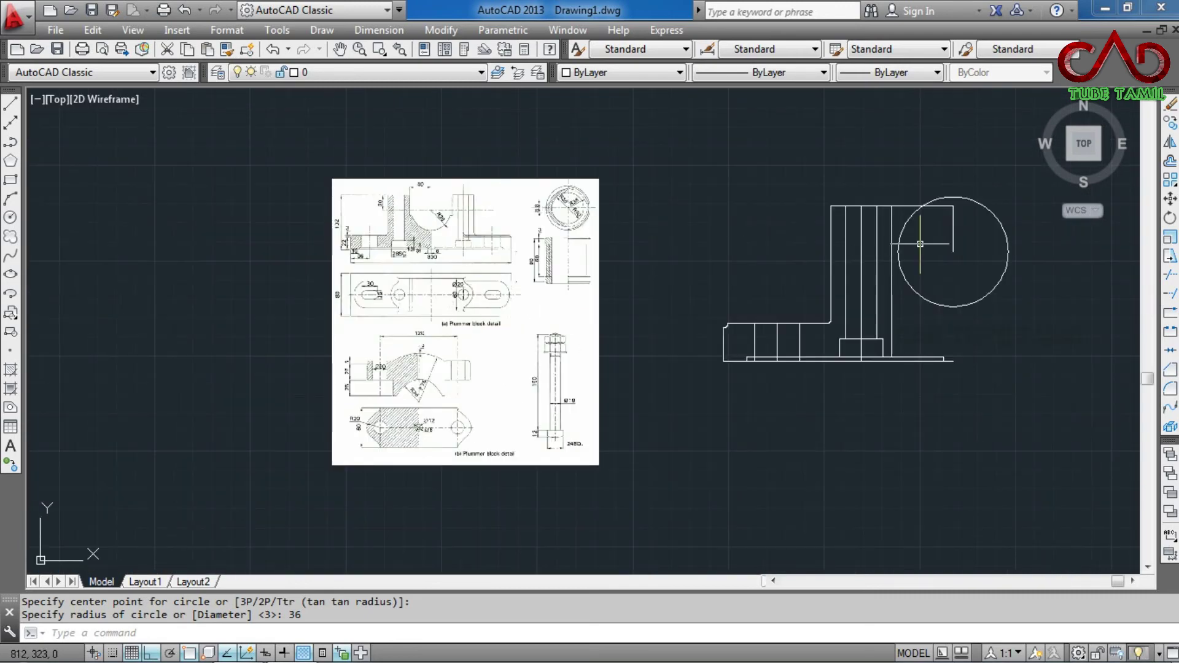
{"action": "scroll", "coordinate": [920, 244], "scroll_direction": "up", "scroll_amount": 4}
Step: Extend a line 8 units down from the short vertical line, then horizontally across to the upright
{"action": "left_click", "coordinate": [11, 103]}
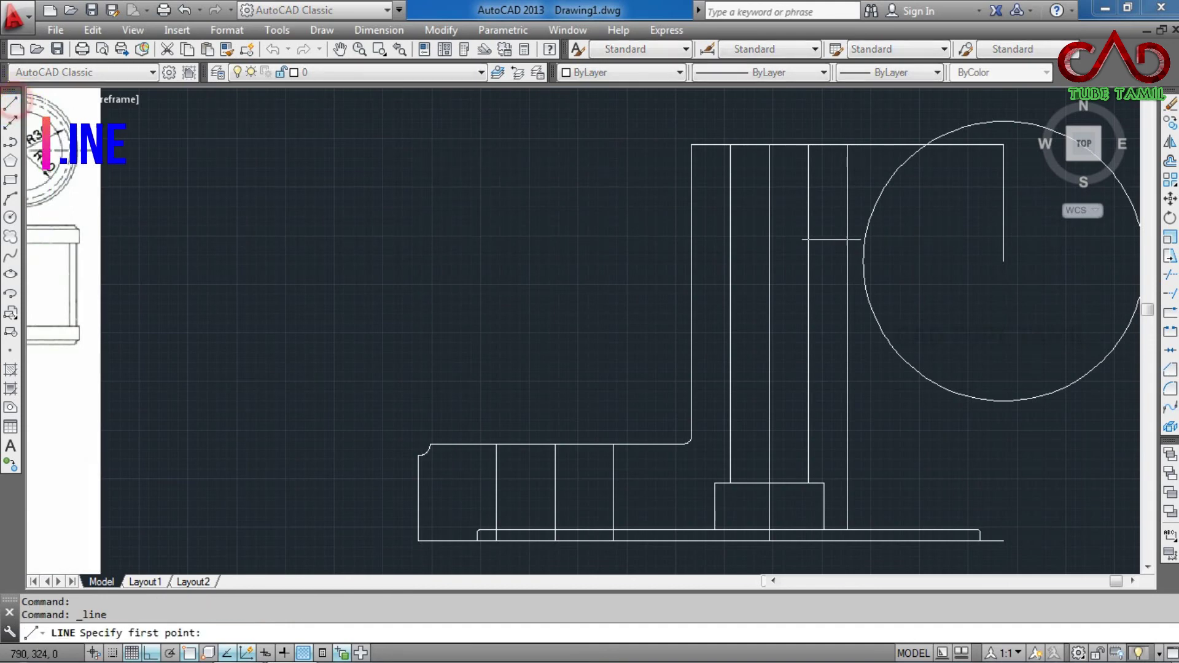
{"action": "left_click", "coordinate": [1004, 261]}
{"action": "type", "text": "8"}
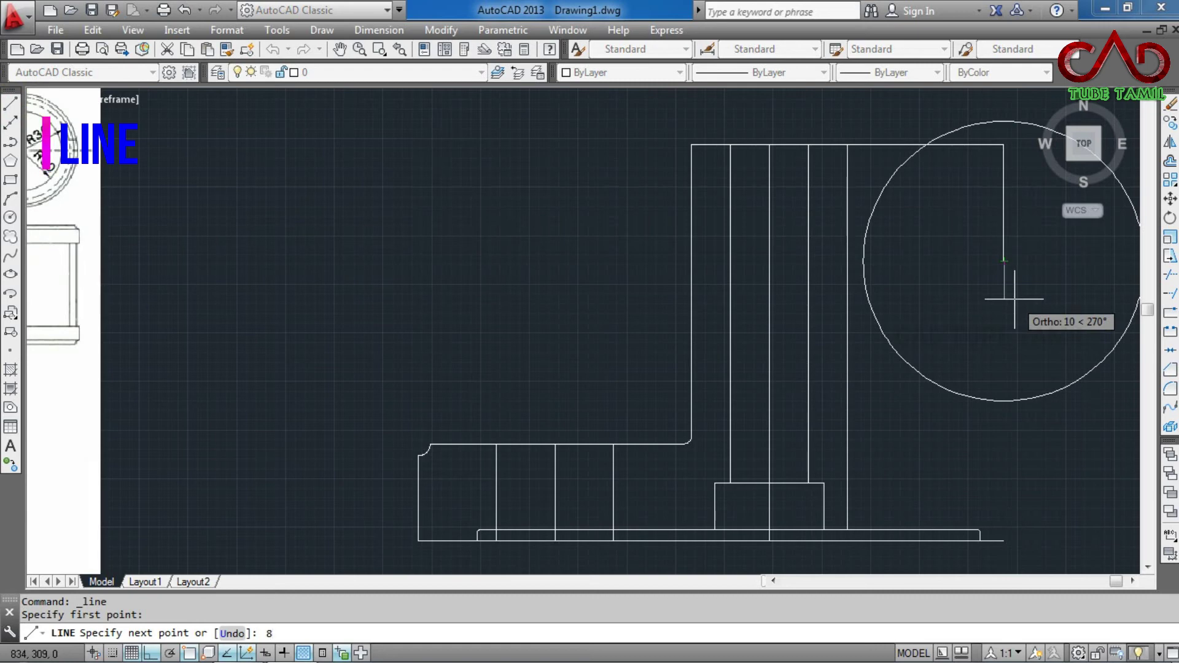
{"action": "key", "text": "Return"}
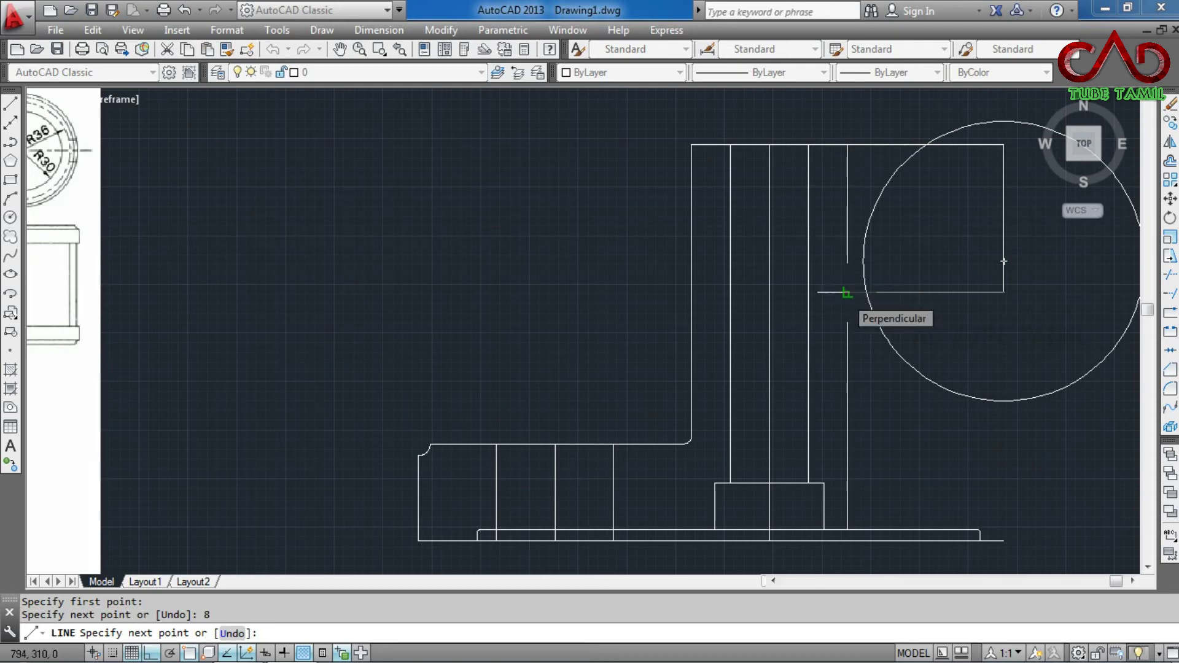
{"action": "left_click", "coordinate": [848, 293]}
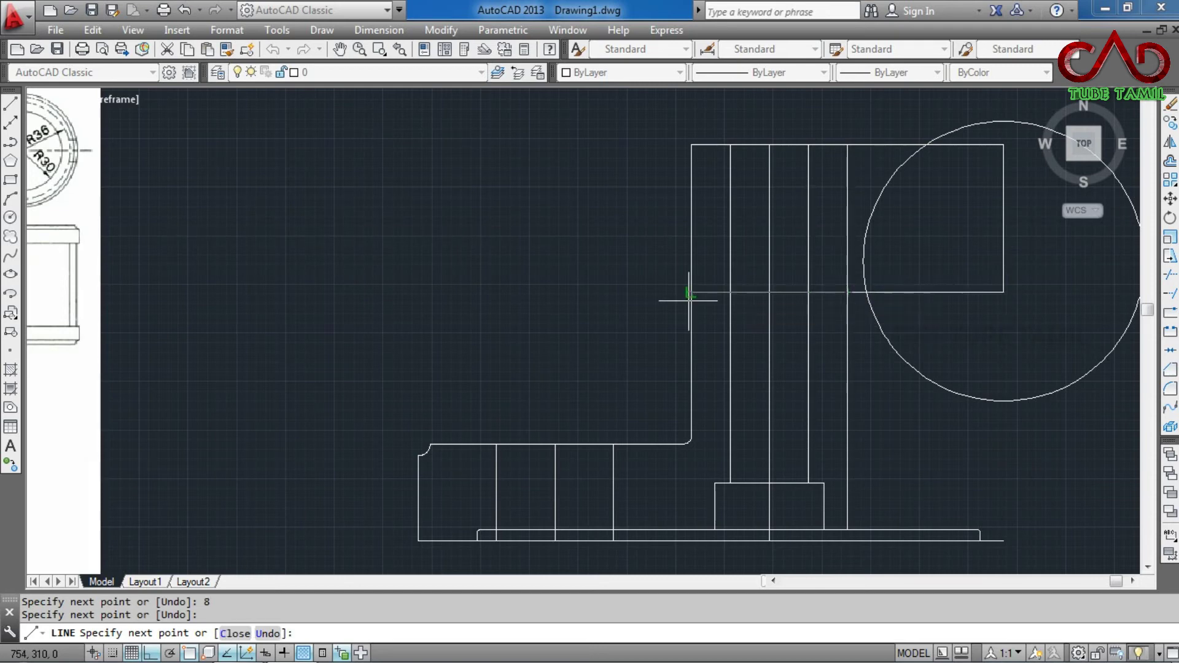
{"action": "key", "text": "Escape"}
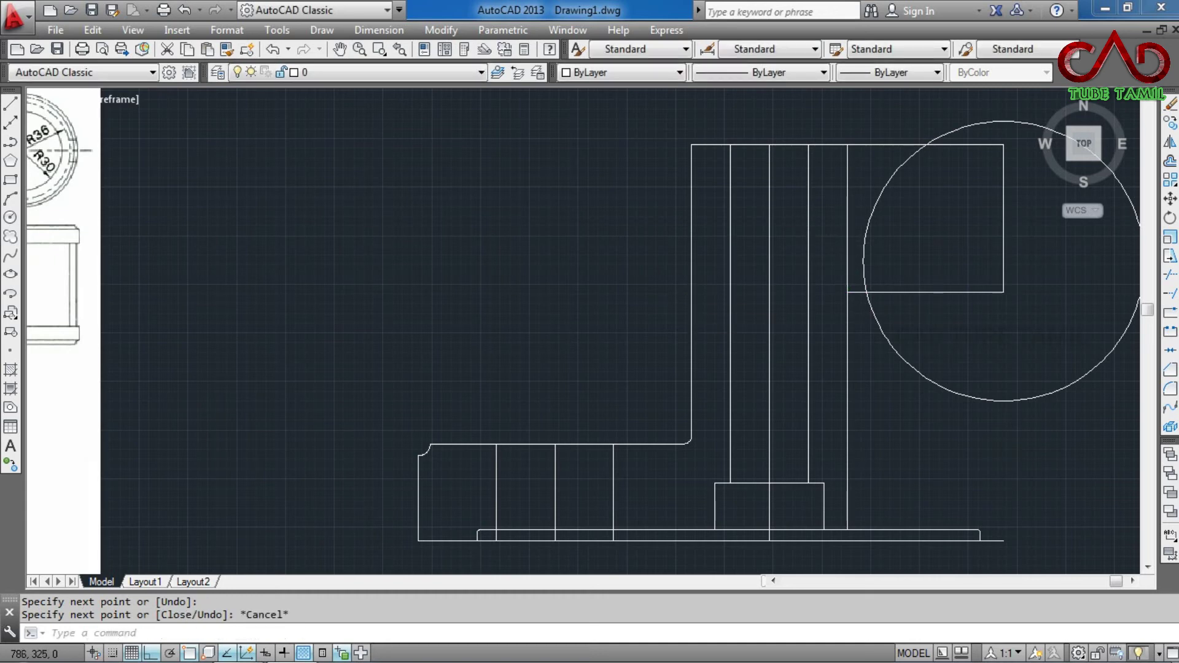
{"action": "scroll", "coordinate": [782, 240], "scroll_direction": "down", "scroll_amount": 5}
{"action": "scroll", "coordinate": [861, 194], "scroll_direction": "up", "scroll_amount": 5}
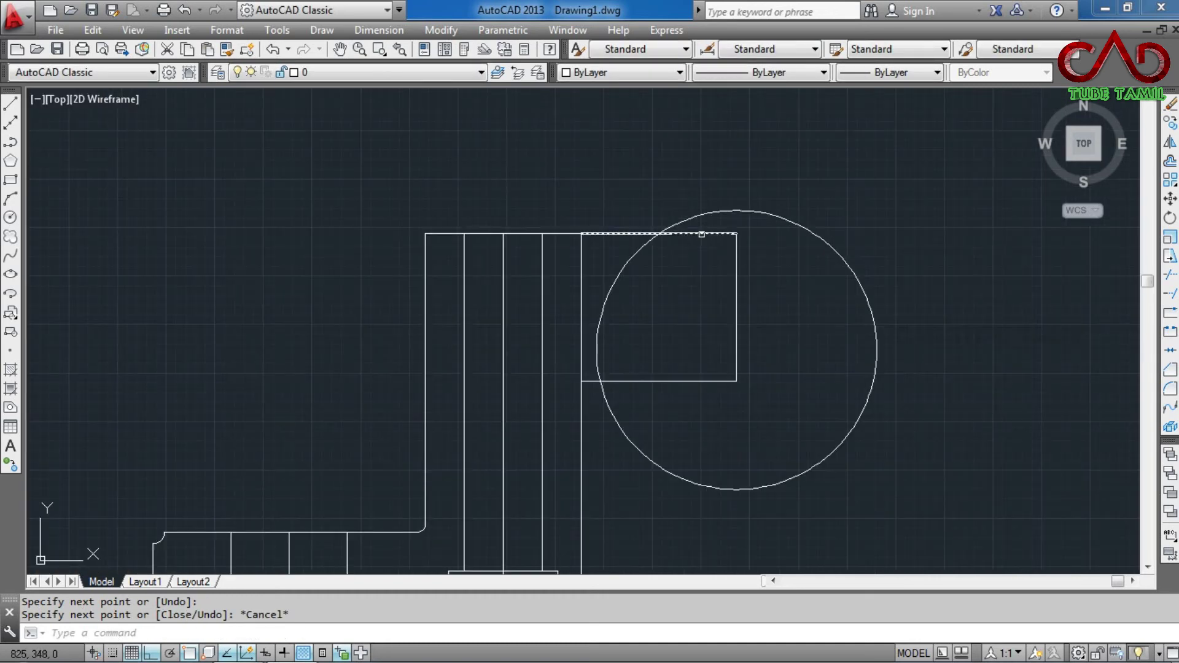
Step: Erase the small square's top edge and vertical segments inside the circle
{"action": "left_click", "coordinate": [701, 234]}
{"action": "key", "text": "Delete"}
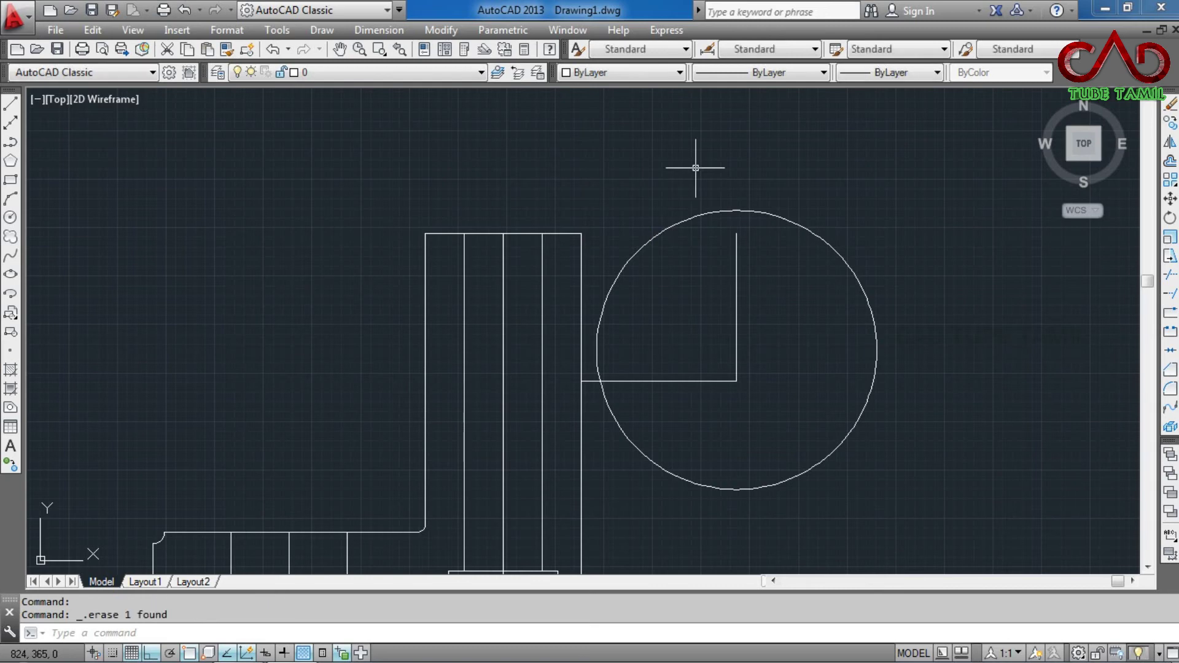
{"action": "left_click", "coordinate": [737, 279]}
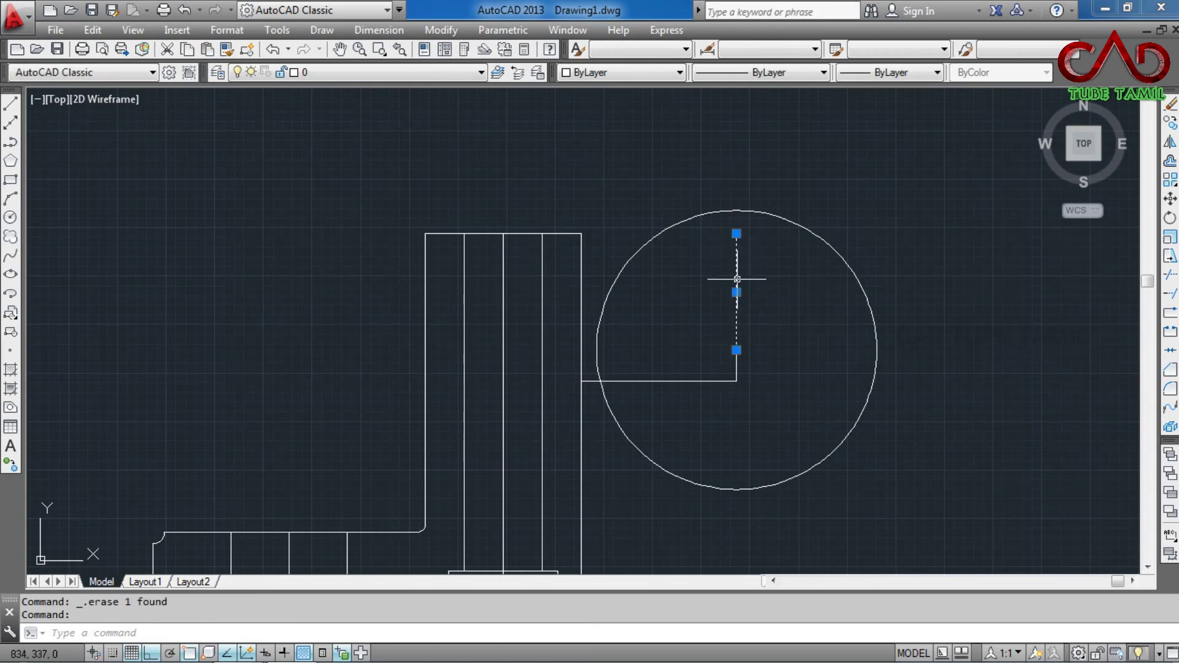
{"action": "key", "text": "Delete"}
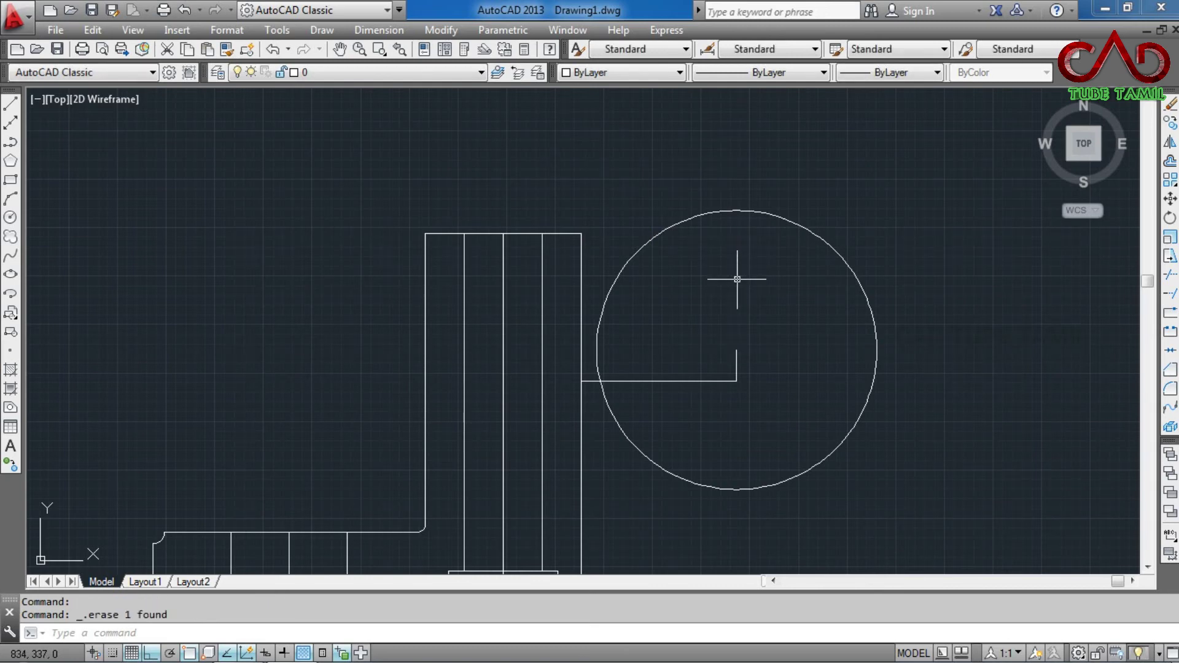
{"action": "left_click", "coordinate": [738, 353]}
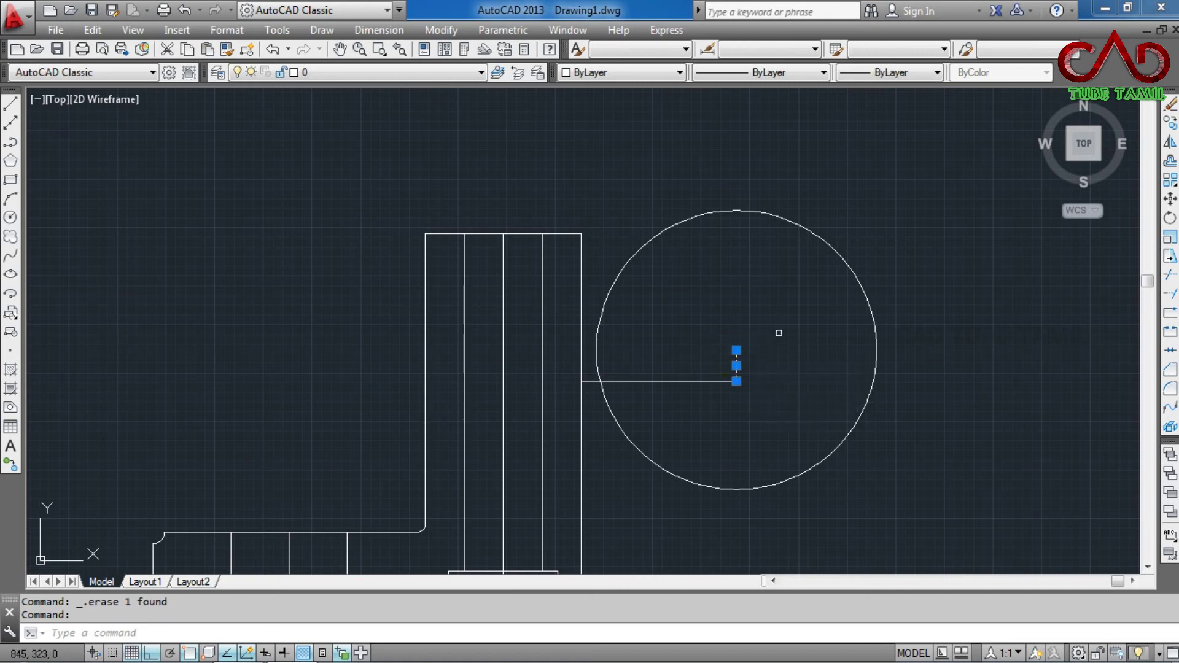
{"action": "key", "text": "ctrl+y"}
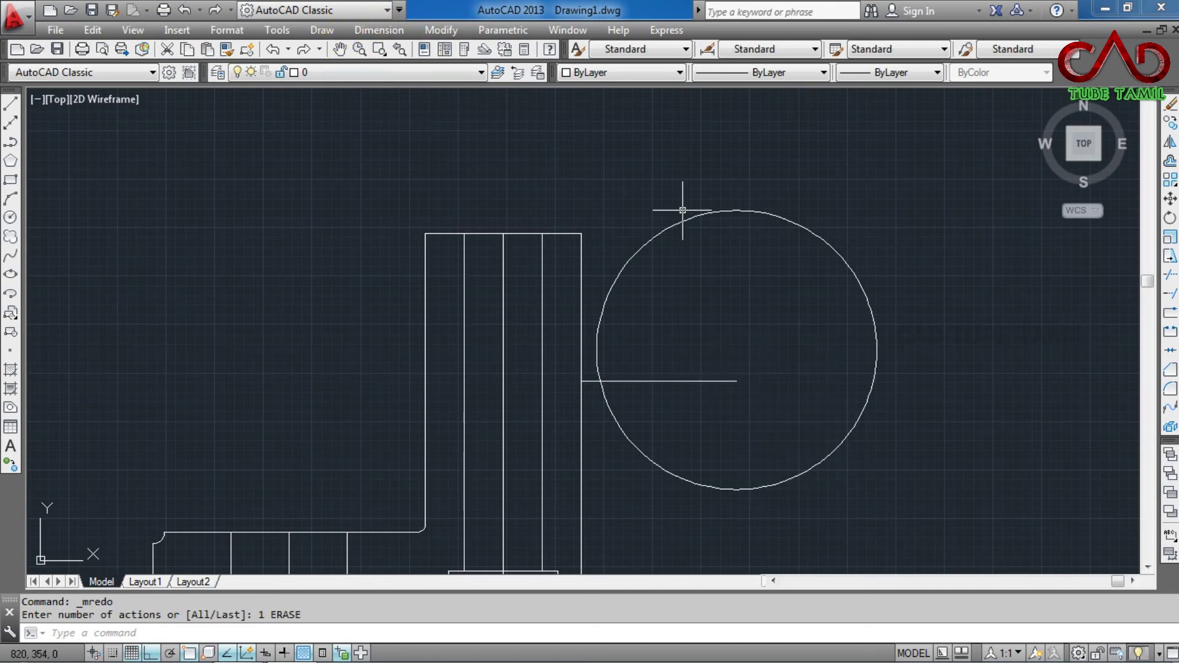
Step: Draw a vertical line from the circle's centre down to the base's right corner
{"action": "left_click", "coordinate": [11, 105]}
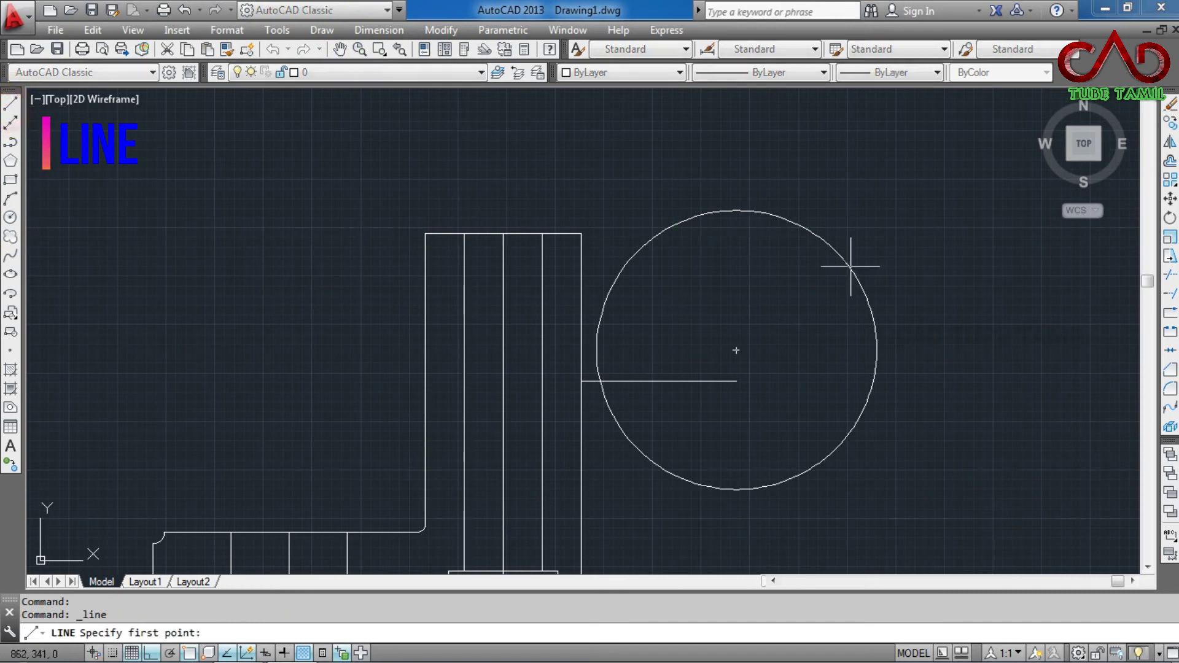
{"action": "left_click", "coordinate": [737, 381]}
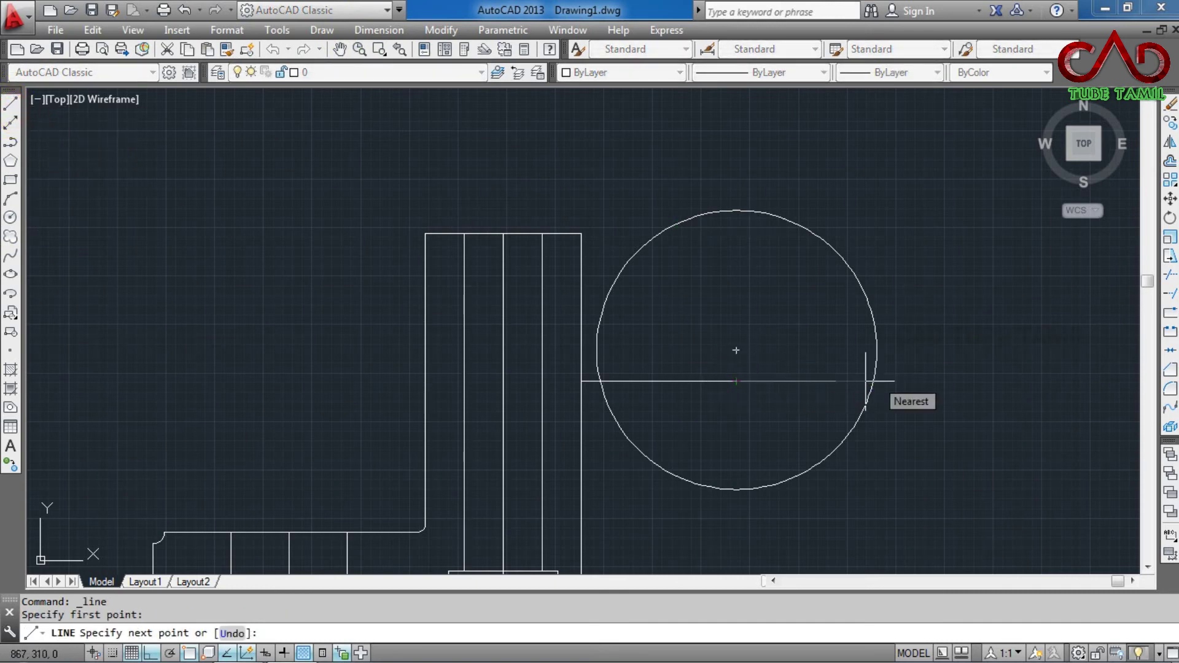
{"action": "scroll", "coordinate": [702, 326], "scroll_direction": "up", "scroll_amount": 3}
{"action": "scroll", "coordinate": [702, 327], "scroll_direction": "down", "scroll_amount": 4}
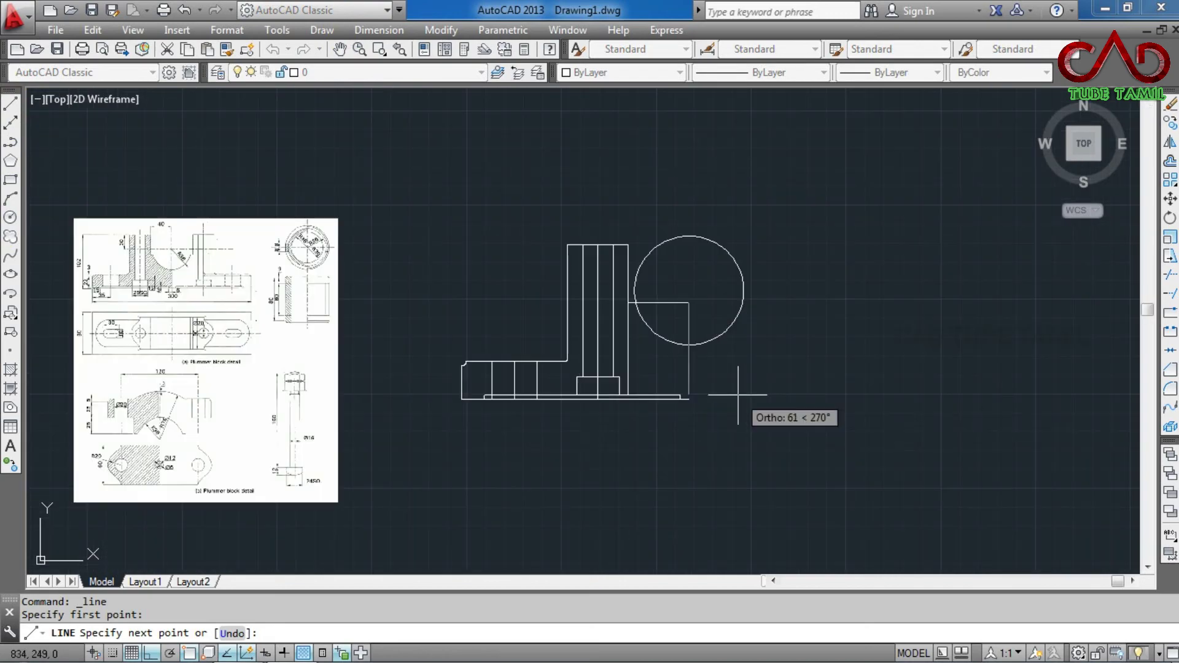
{"action": "scroll", "coordinate": [751, 453], "scroll_direction": "up", "scroll_amount": 4}
{"action": "left_click", "coordinate": [687, 416]}
{"action": "key", "text": "Escape"}
{"action": "scroll", "coordinate": [768, 387], "scroll_direction": "down", "scroll_amount": 2}
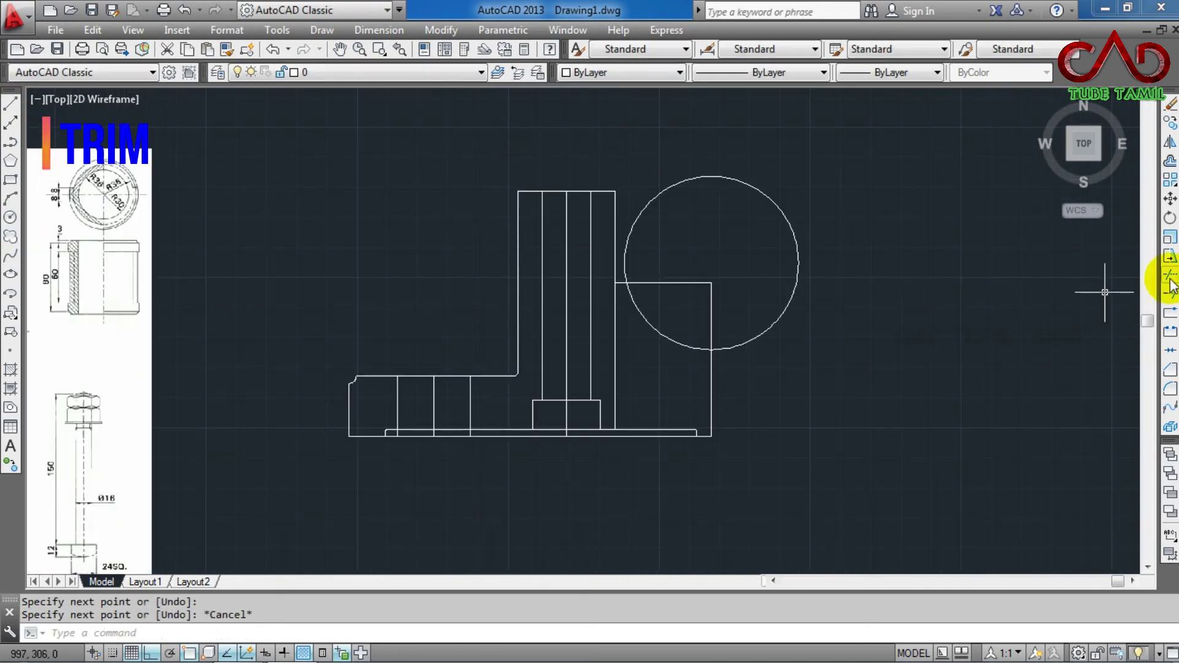
Step: Trim the radius-36 circle down to the concave quarter arc between the upright and base
{"action": "left_click", "coordinate": [1171, 284]}
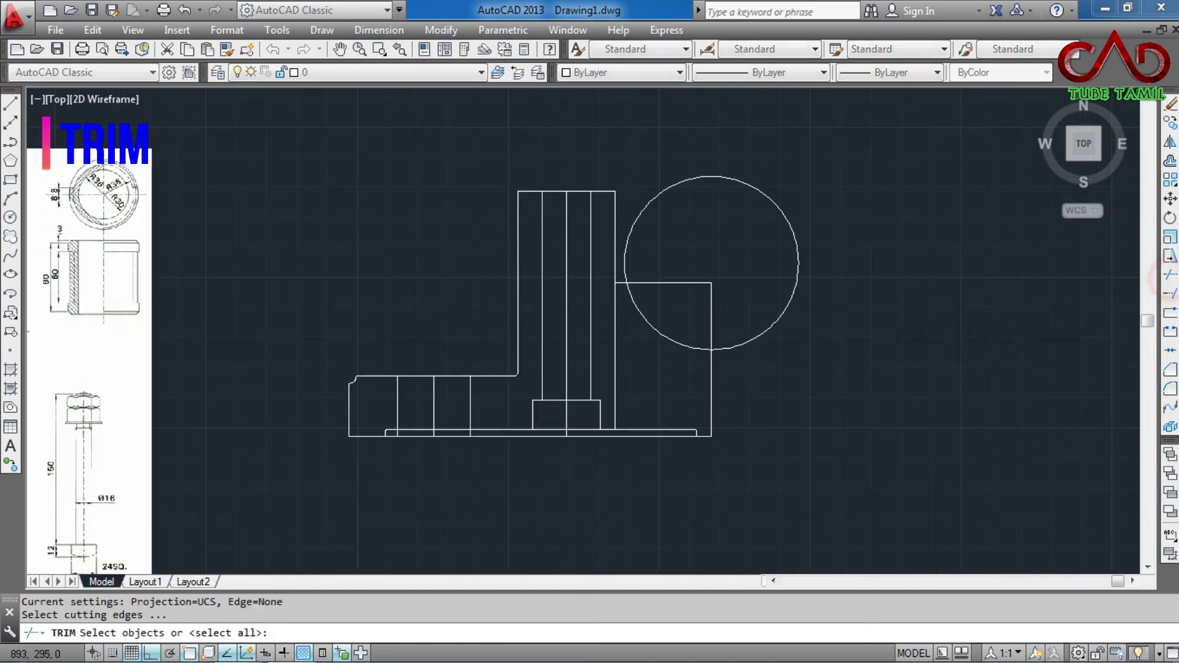
{"action": "key", "text": "Return"}
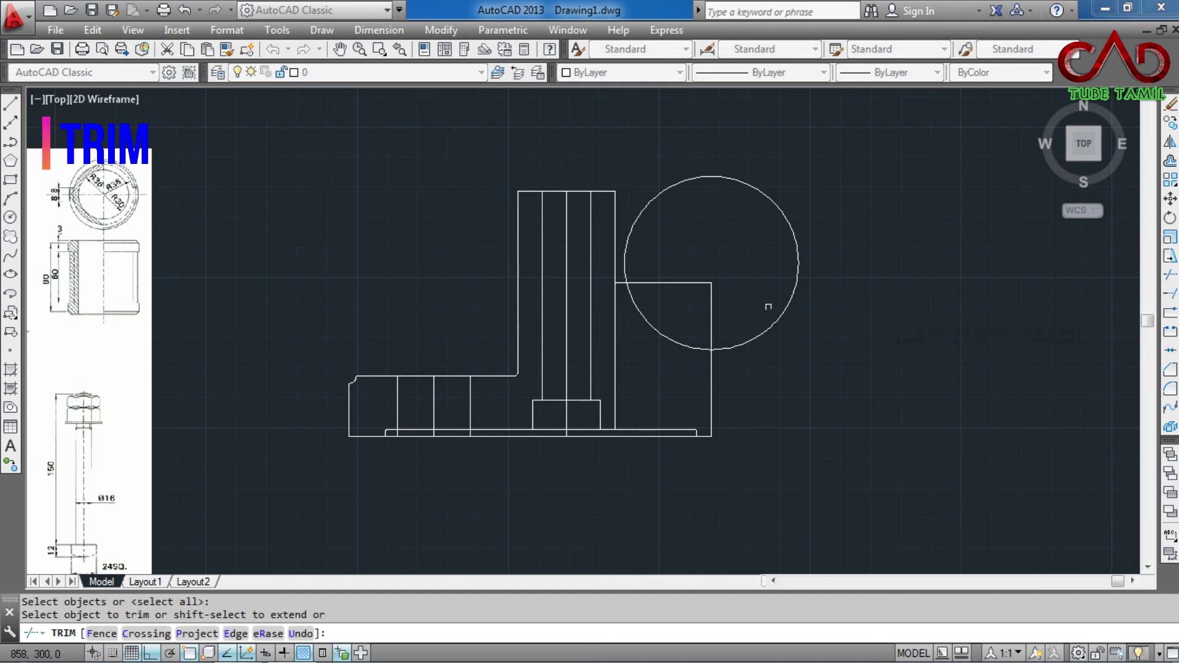
{"action": "left_click", "coordinate": [764, 332]}
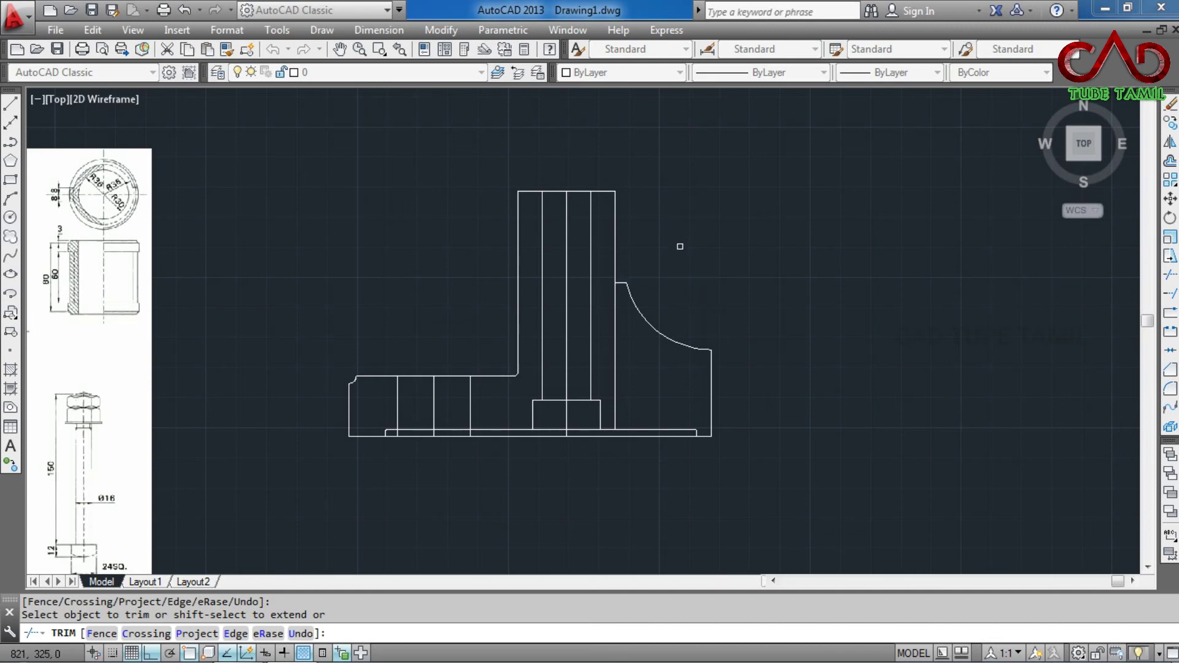
{"action": "key", "text": "Escape"}
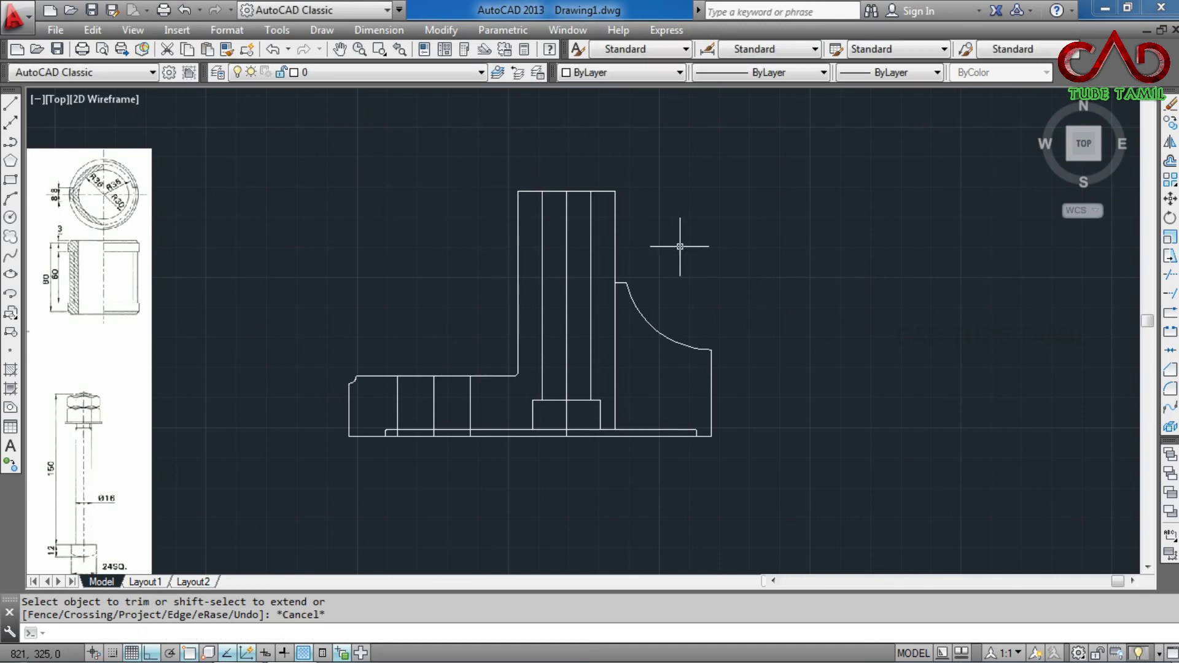
{"action": "scroll", "coordinate": [680, 247], "scroll_direction": "down", "scroll_amount": 3}
{"action": "scroll", "coordinate": [837, 298], "scroll_direction": "down", "scroll_amount": 2}
{"action": "scroll", "coordinate": [562, 250], "scroll_direction": "up", "scroll_amount": 2}
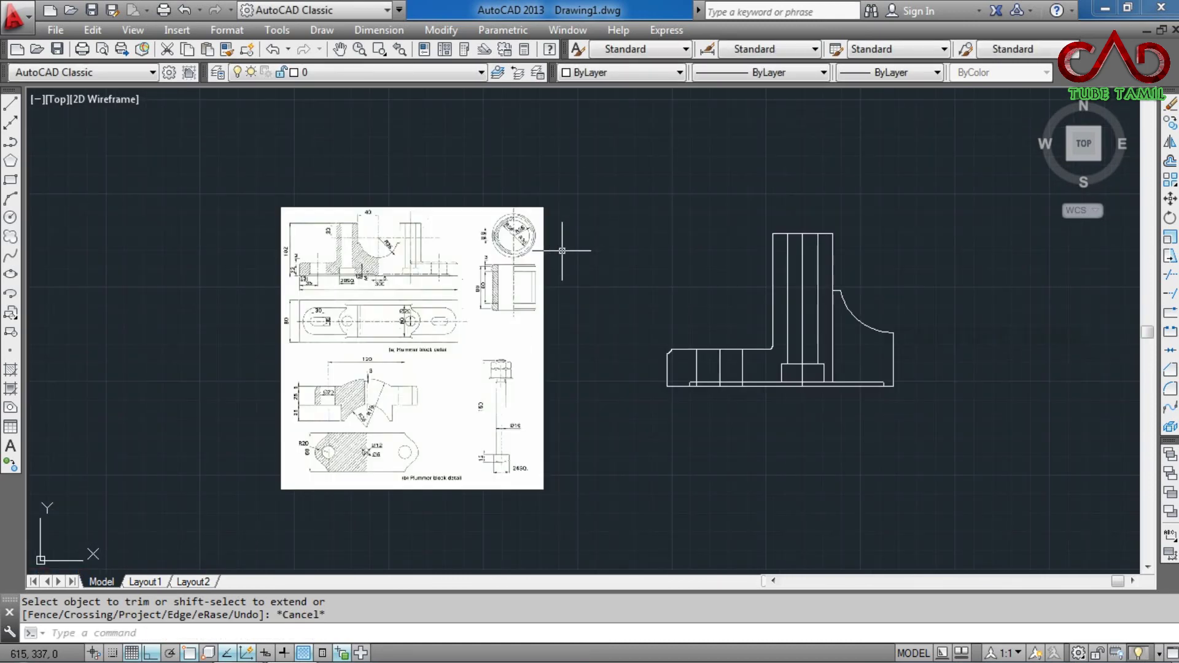
{"action": "scroll", "coordinate": [425, 236], "scroll_direction": "up", "scroll_amount": 2}
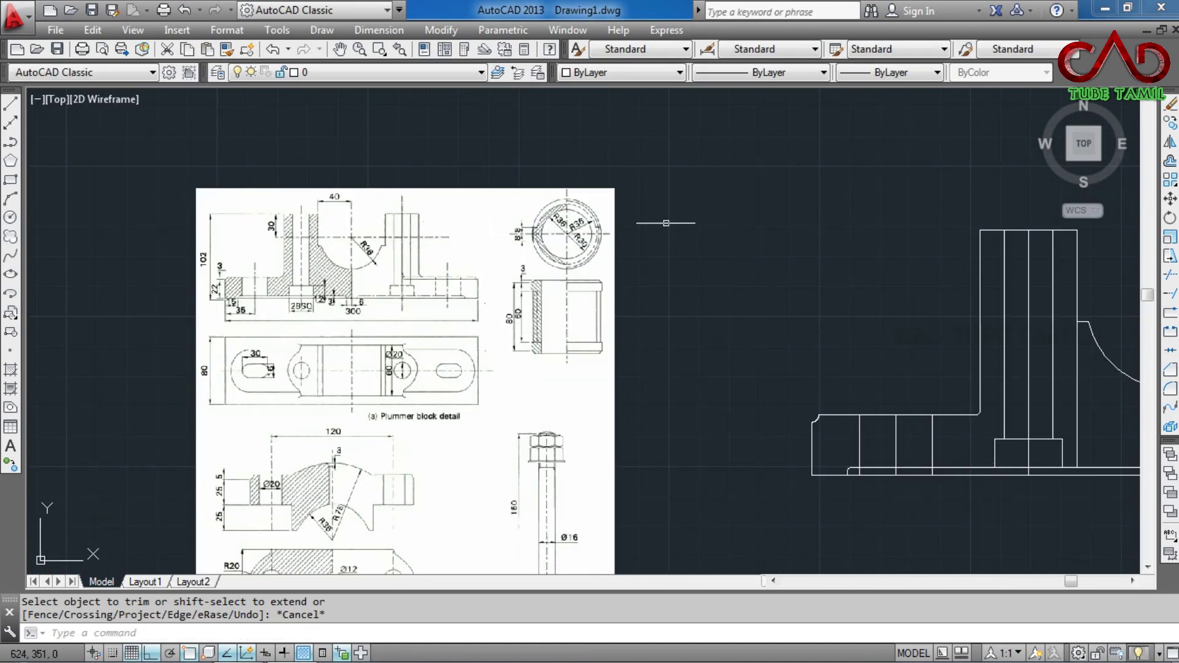
{"action": "scroll", "coordinate": [423, 252], "scroll_direction": "up", "scroll_amount": 3}
{"action": "scroll", "coordinate": [336, 201], "scroll_direction": "up", "scroll_amount": 1}
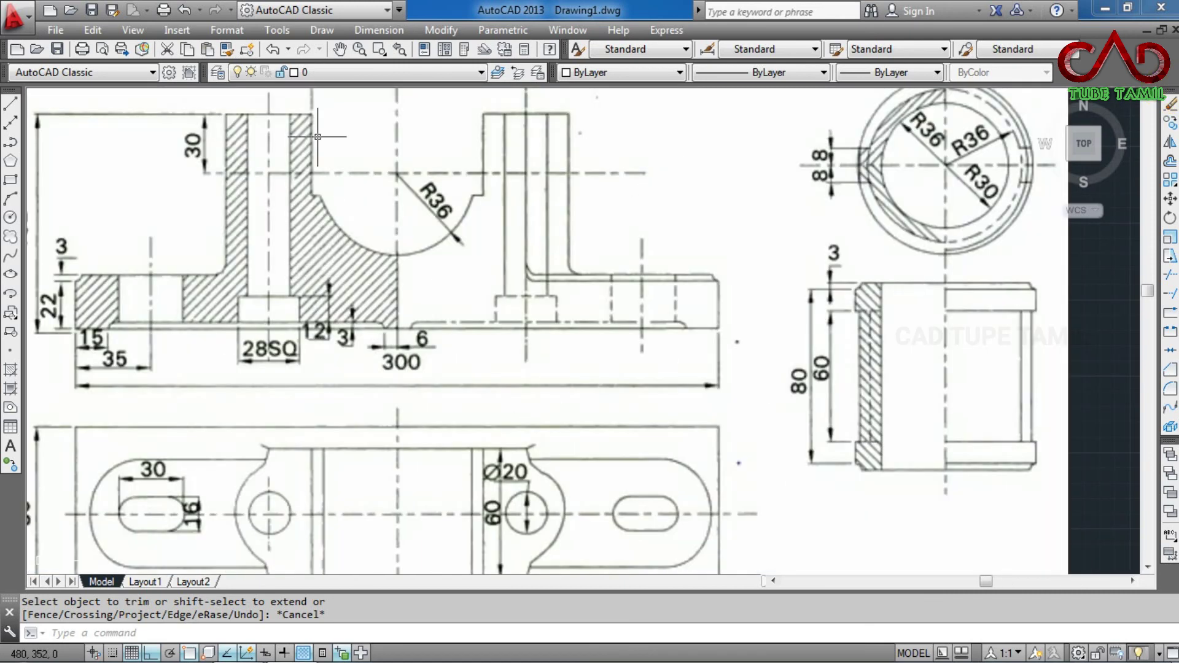
Step: Erase the upright's centre line and the base's middle vertical line
{"action": "scroll", "coordinate": [298, 288], "scroll_direction": "down", "scroll_amount": 2}
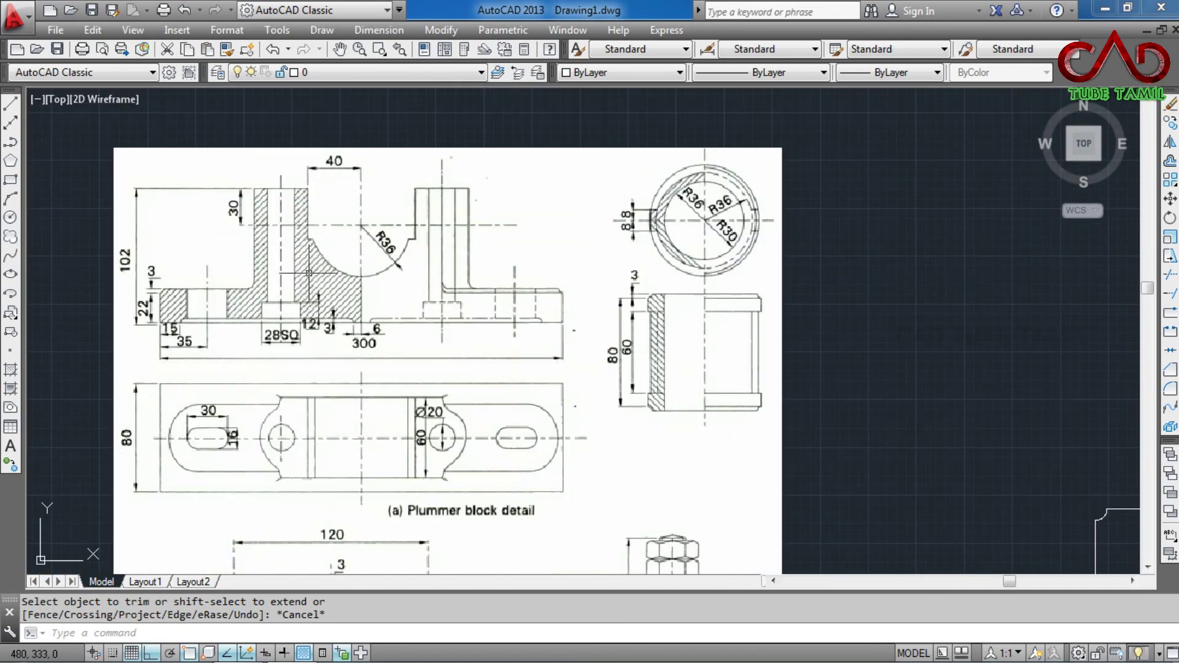
{"action": "scroll", "coordinate": [302, 246], "scroll_direction": "down", "scroll_amount": 2}
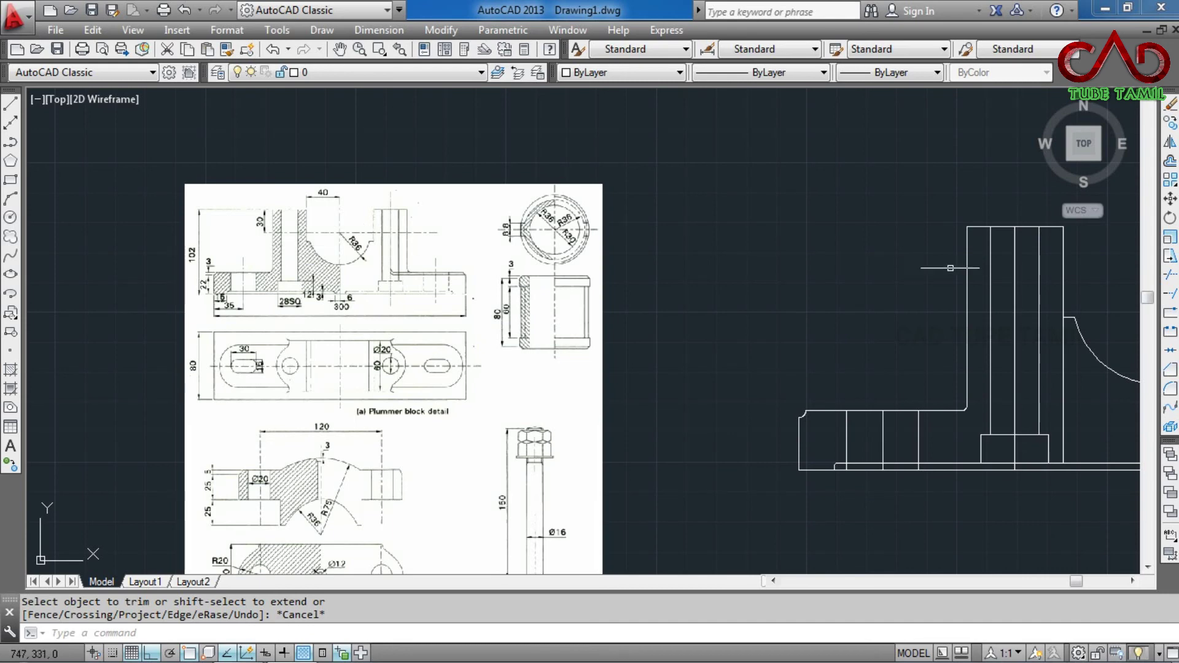
{"action": "left_click", "coordinate": [1015, 277]}
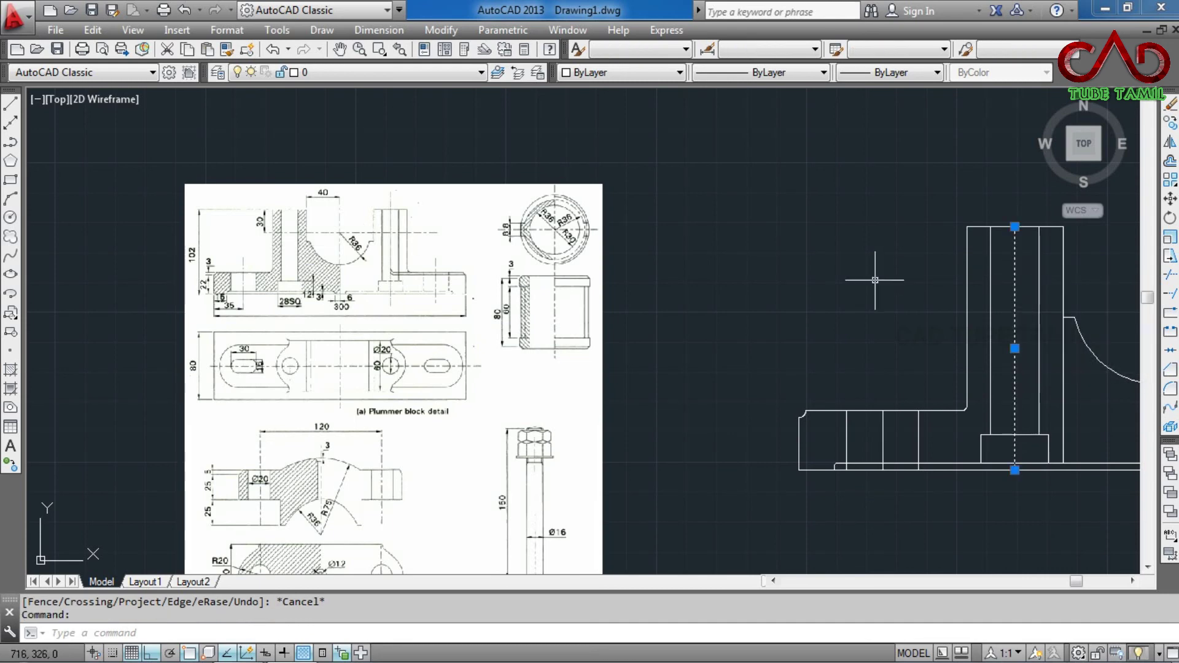
{"action": "key", "text": "Delete"}
{"action": "left_click", "coordinate": [885, 429]}
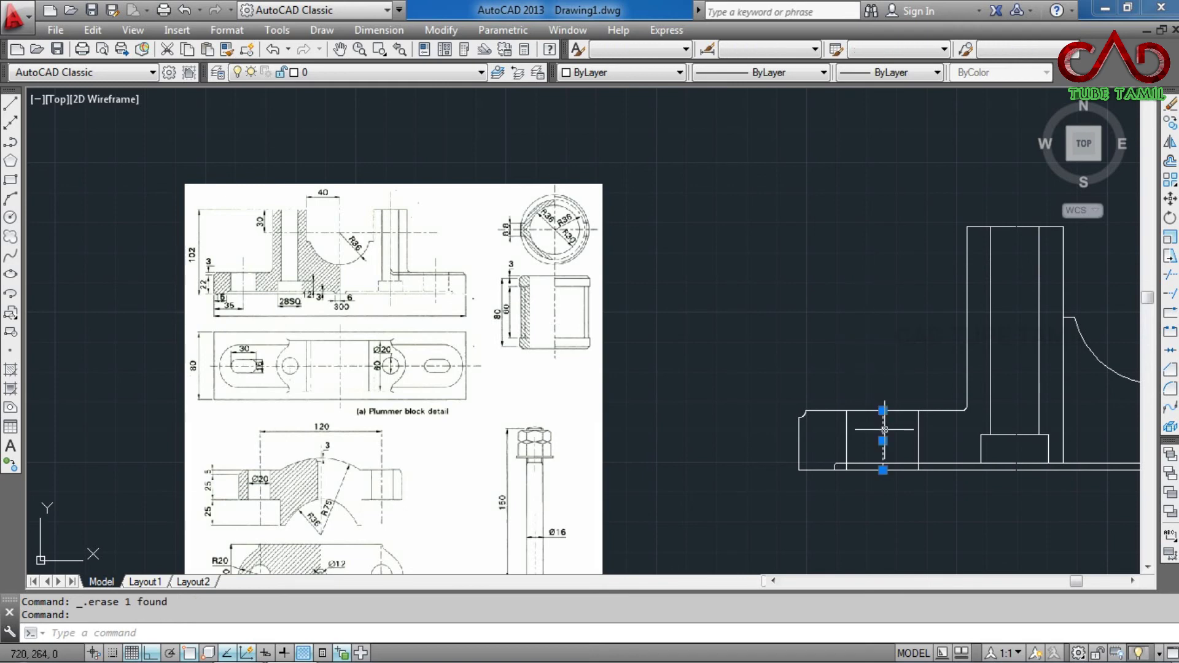
{"action": "key", "text": "Delete"}
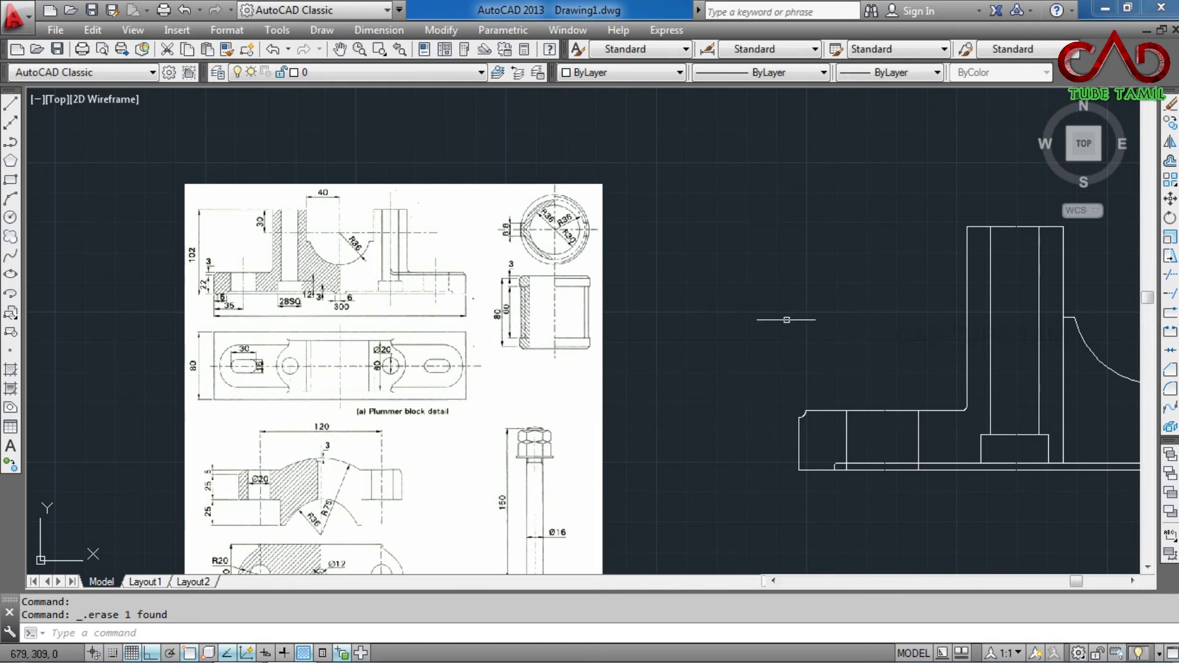
{"action": "scroll", "coordinate": [516, 246], "scroll_direction": "up", "scroll_amount": 2}
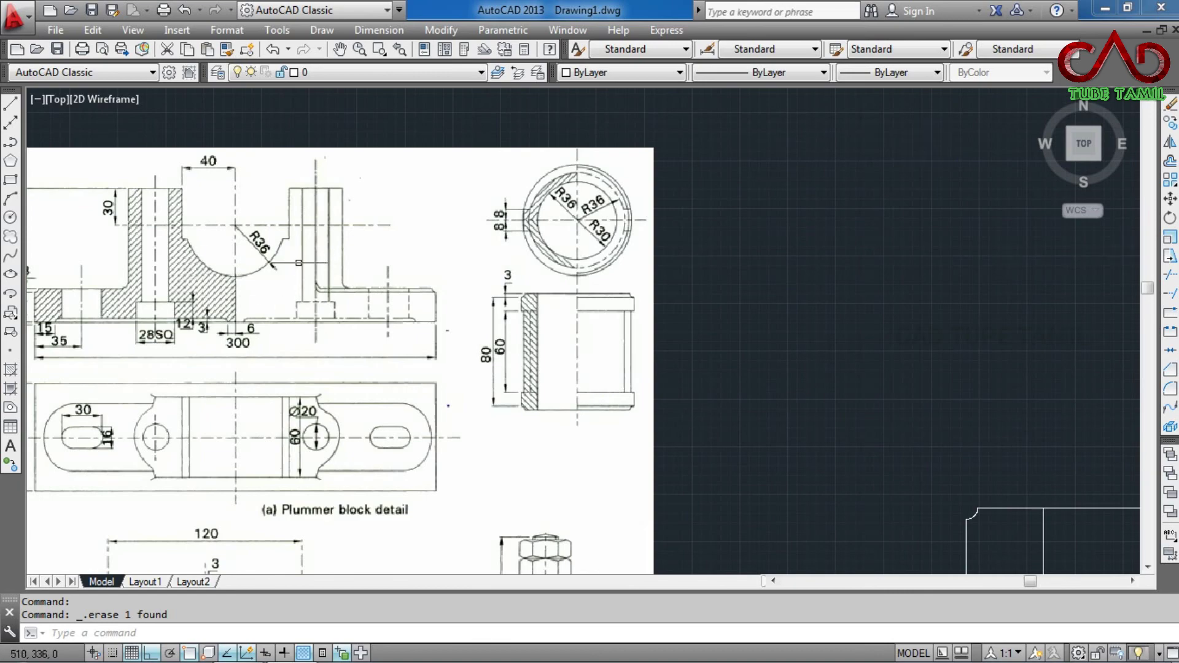
{"action": "scroll", "coordinate": [309, 257], "scroll_direction": "down", "scroll_amount": 1}
{"action": "scroll", "coordinate": [294, 260], "scroll_direction": "down", "scroll_amount": 1}
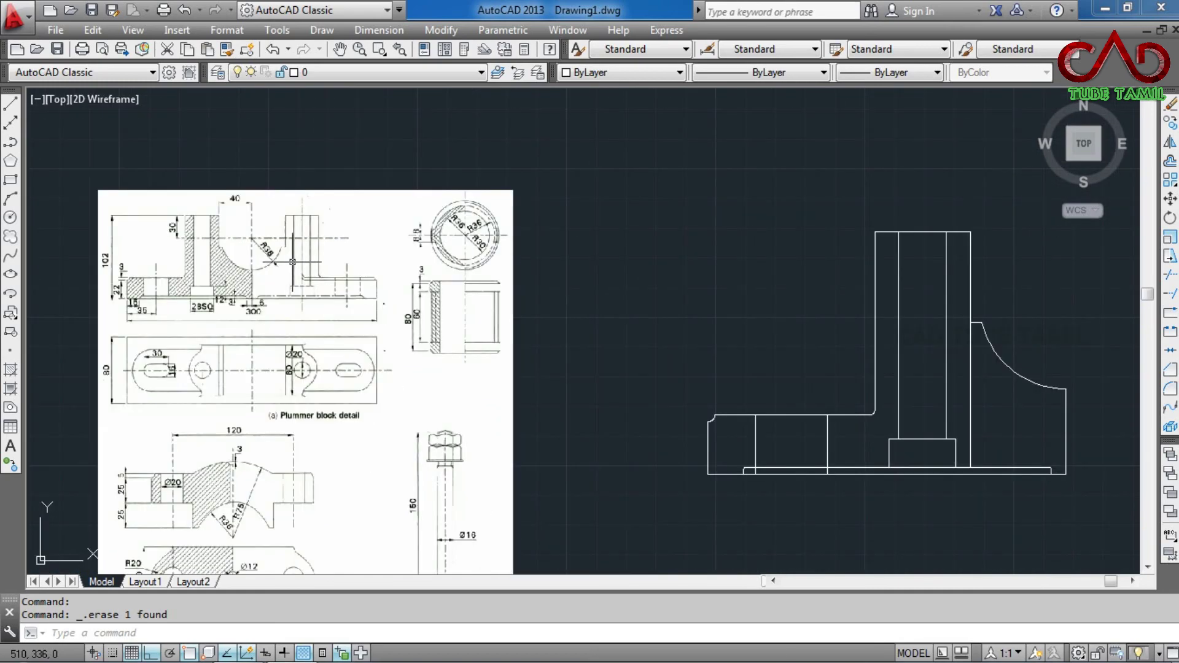
{"action": "scroll", "coordinate": [592, 251], "scroll_direction": "down", "scroll_amount": 2}
{"action": "scroll", "coordinate": [935, 332], "scroll_direction": "down", "scroll_amount": 2}
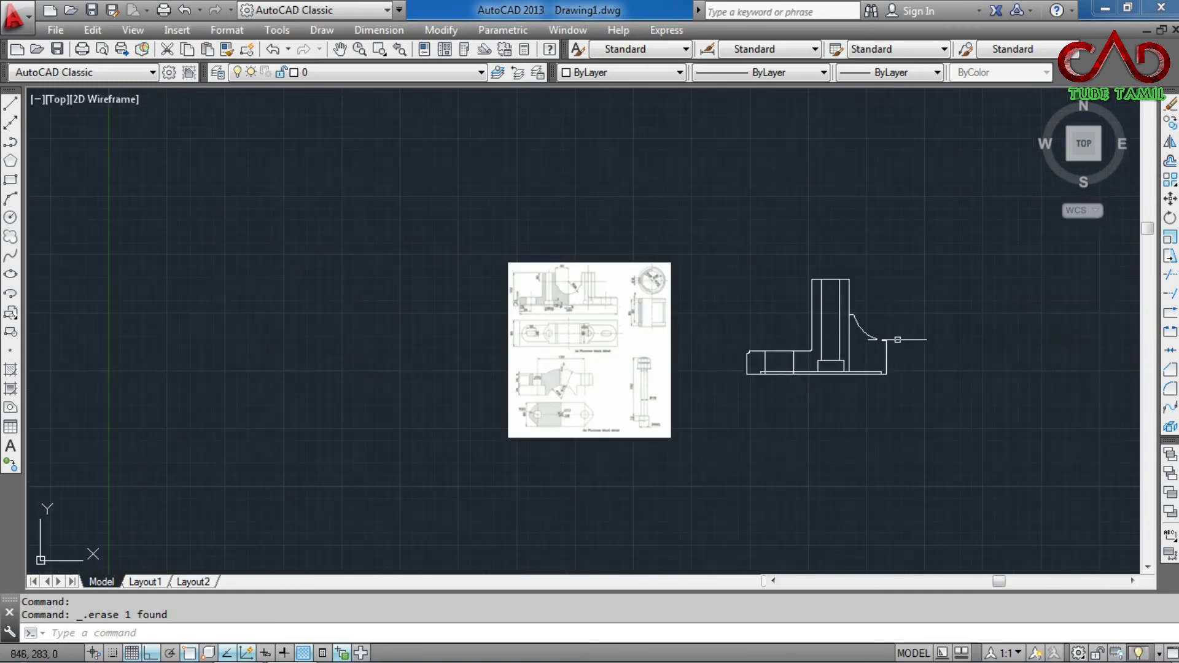
{"action": "scroll", "coordinate": [1005, 338], "scroll_direction": "up", "scroll_amount": 4}
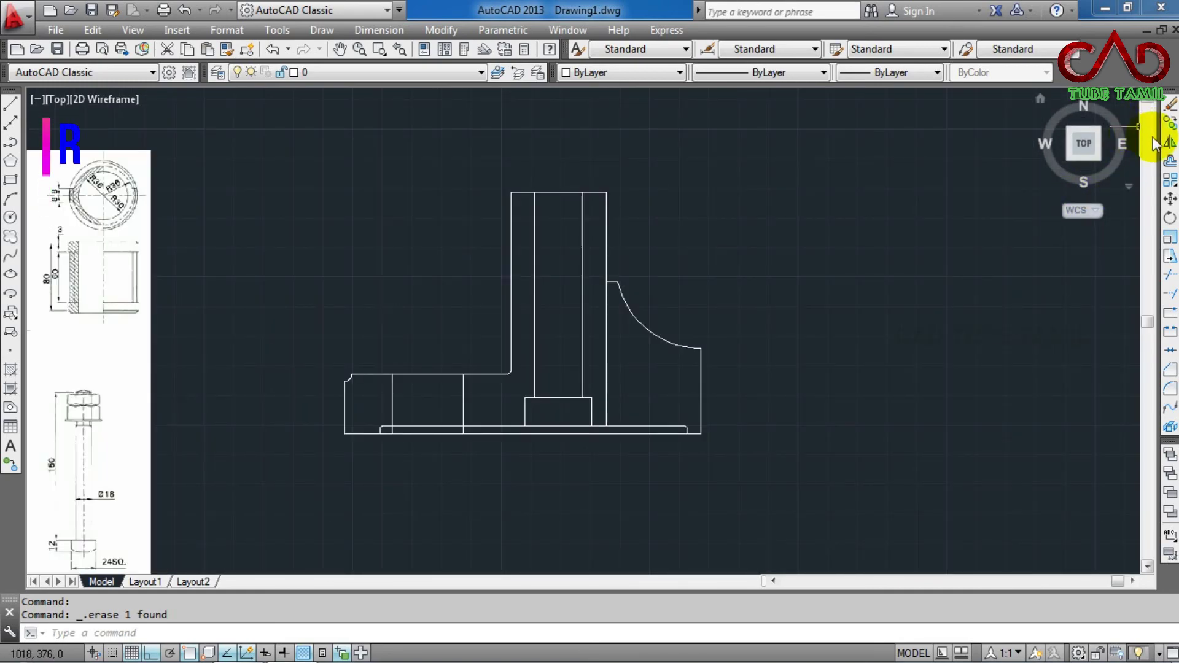
Step: Mirror the whole half view about its right vertical edge, keeping the original geometry
{"action": "left_click", "coordinate": [820, 146]}
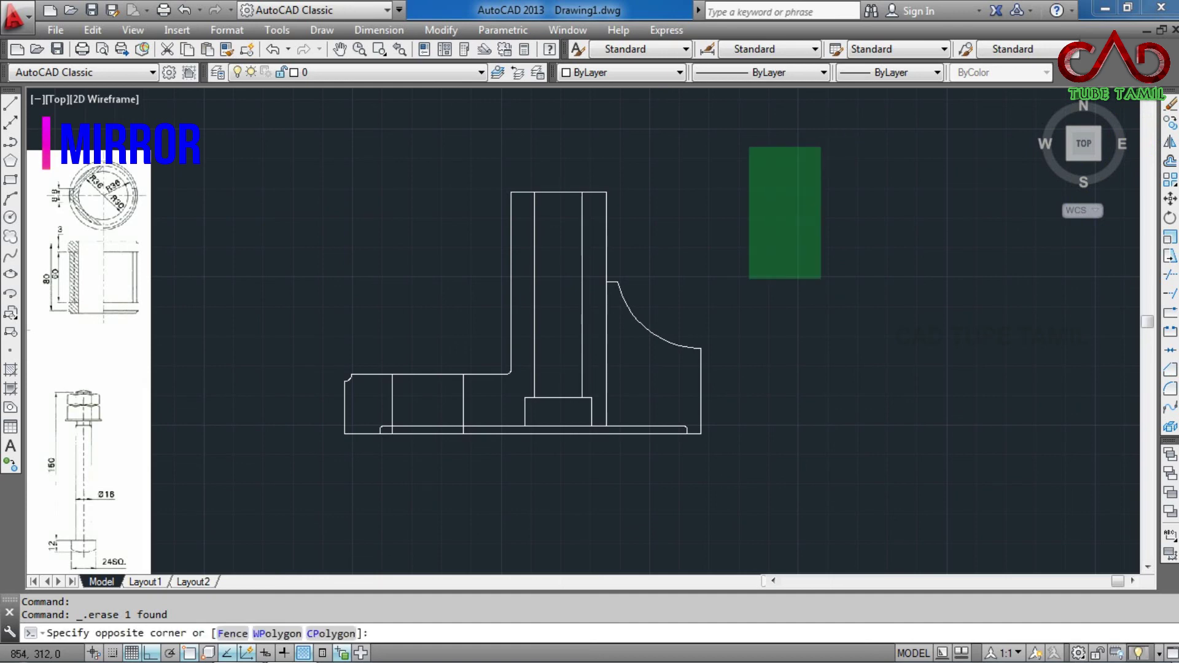
{"action": "left_click", "coordinate": [304, 491]}
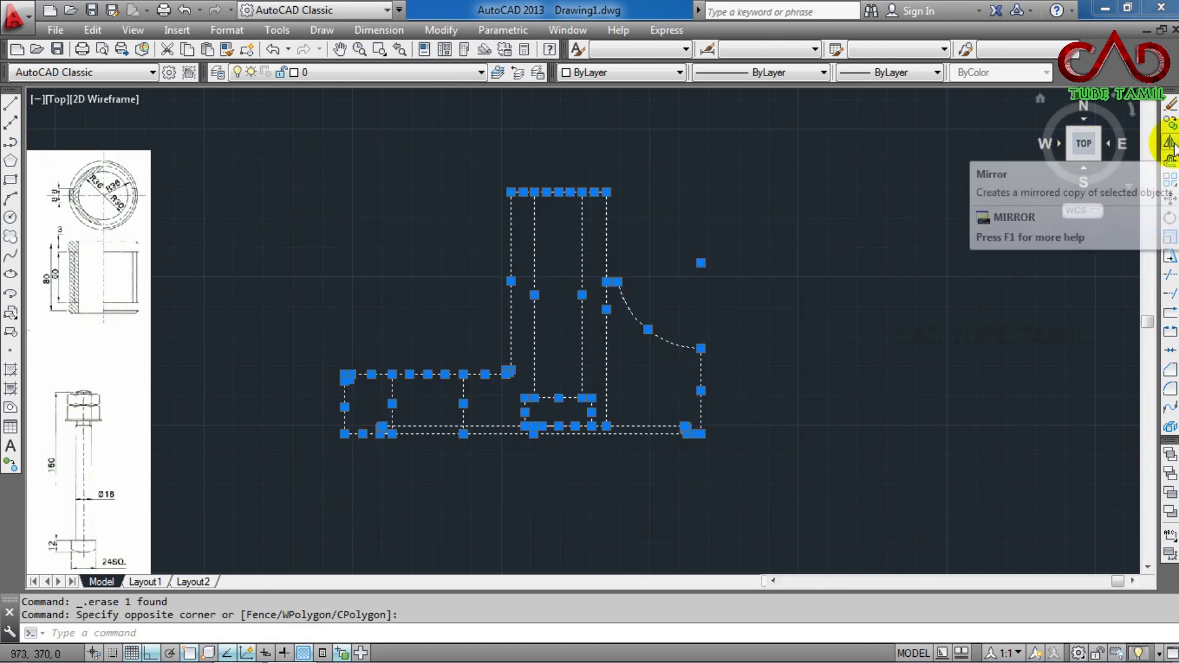
{"action": "left_click", "coordinate": [1171, 143]}
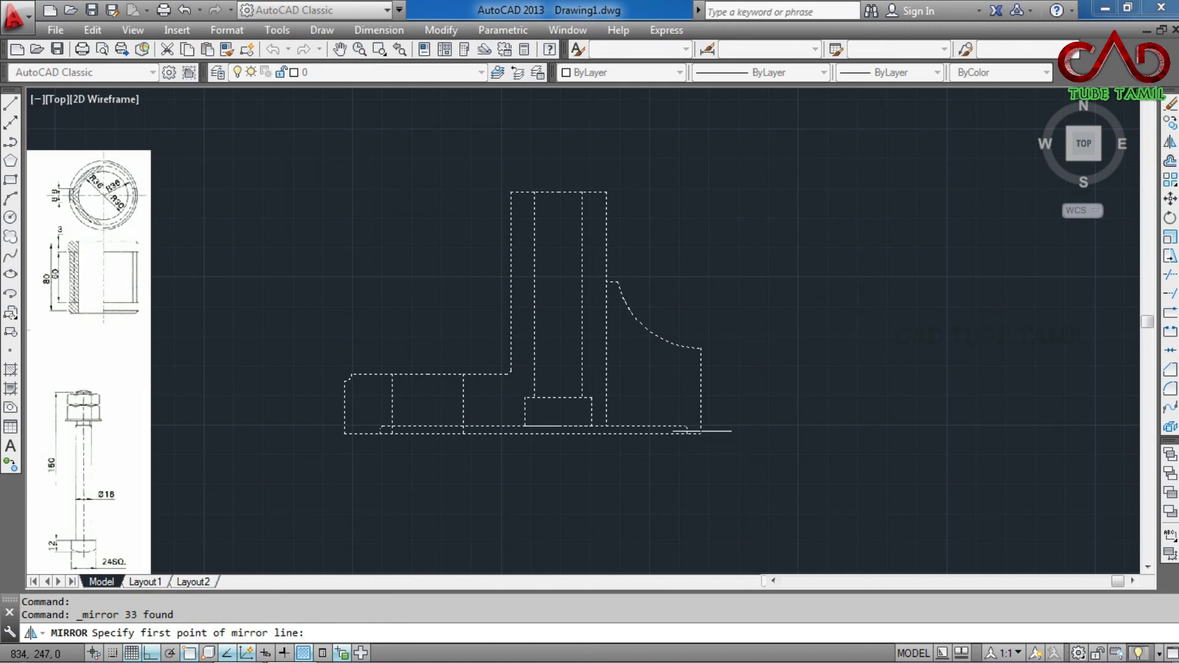
{"action": "left_click", "coordinate": [701, 434]}
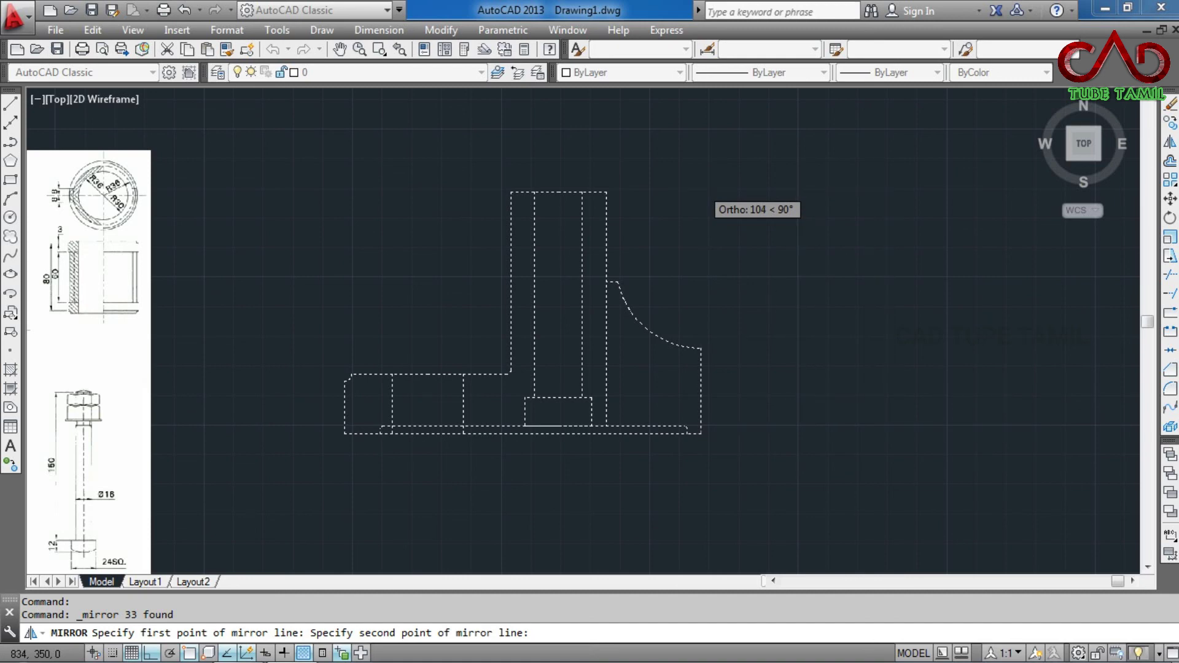
{"action": "left_click", "coordinate": [701, 187]}
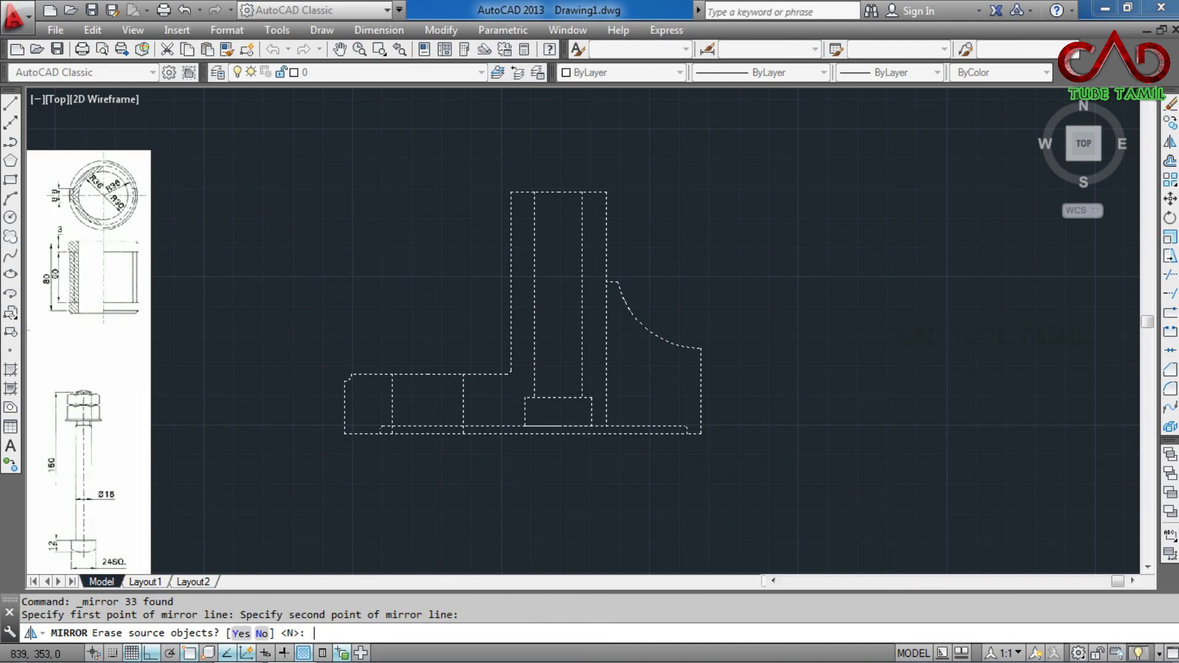
{"action": "key", "text": "Return"}
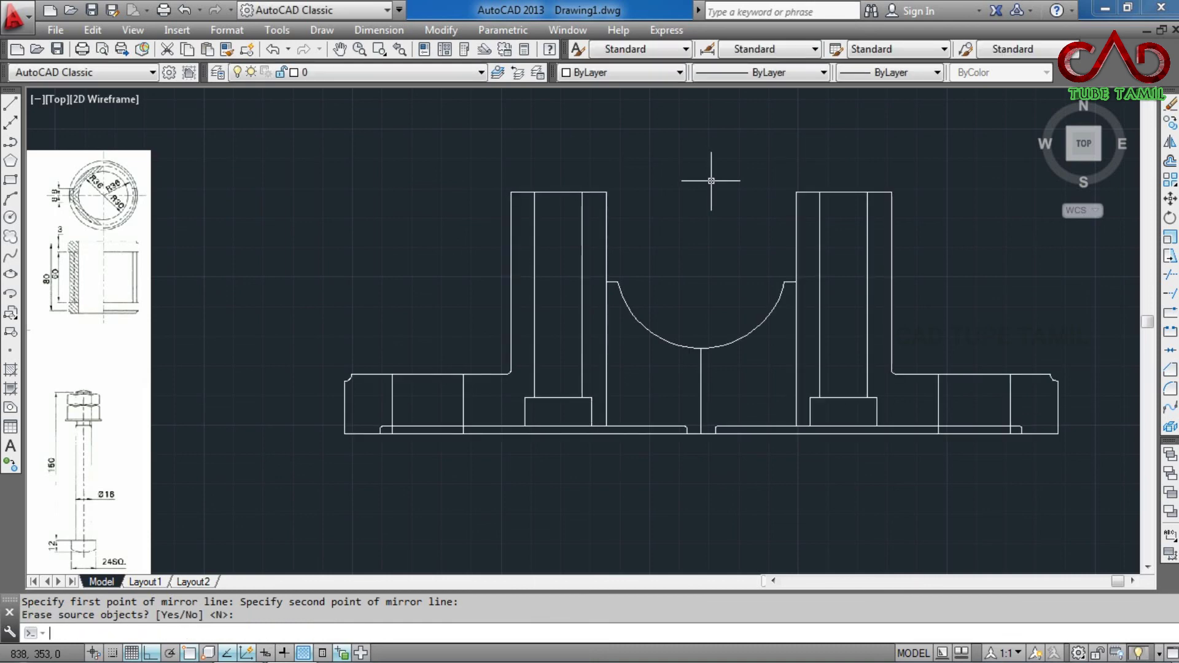
{"action": "scroll", "coordinate": [611, 283], "scroll_direction": "down", "scroll_amount": 4}
{"action": "scroll", "coordinate": [673, 275], "scroll_direction": "up", "scroll_amount": 2}
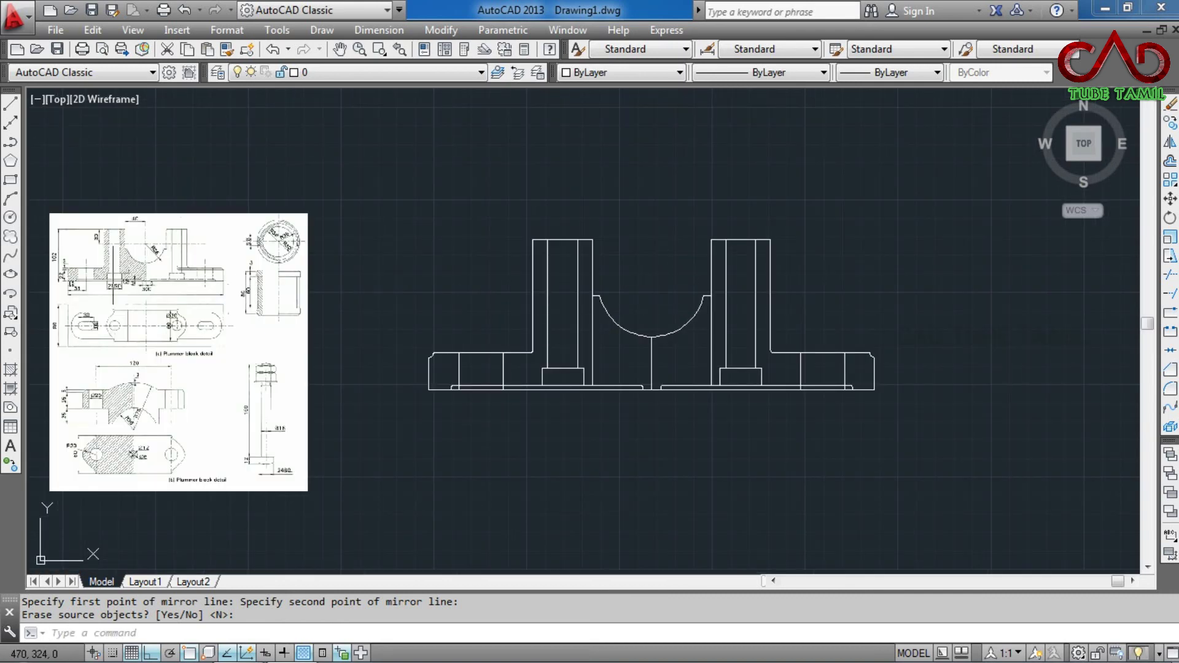
{"action": "scroll", "coordinate": [108, 277], "scroll_direction": "up", "scroll_amount": 2}
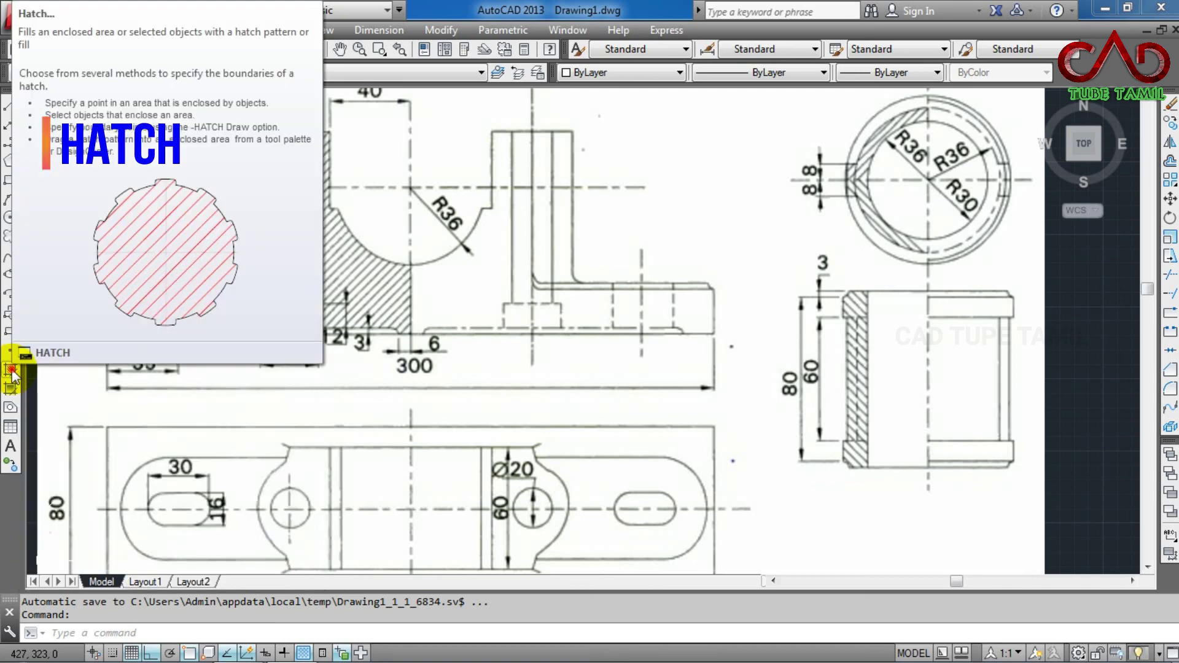
Step: Start a hatch with the ANSI31 pattern and set its scale to 25
{"action": "left_click", "coordinate": [11, 371]}
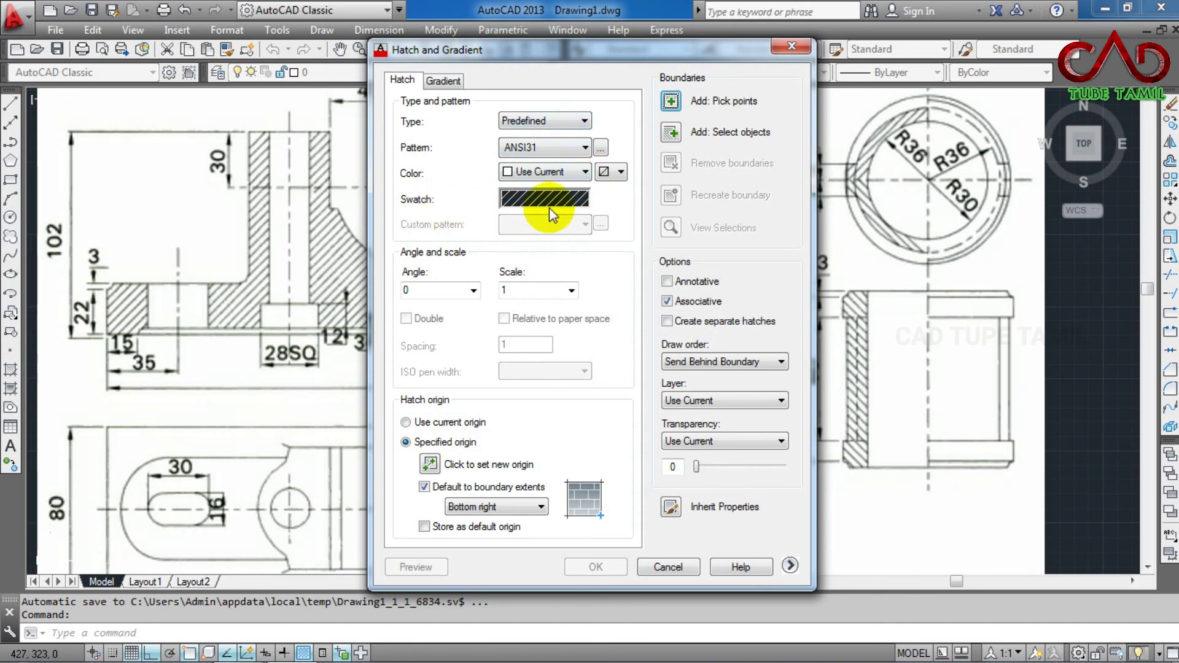
{"action": "double_click", "coordinate": [518, 289]}
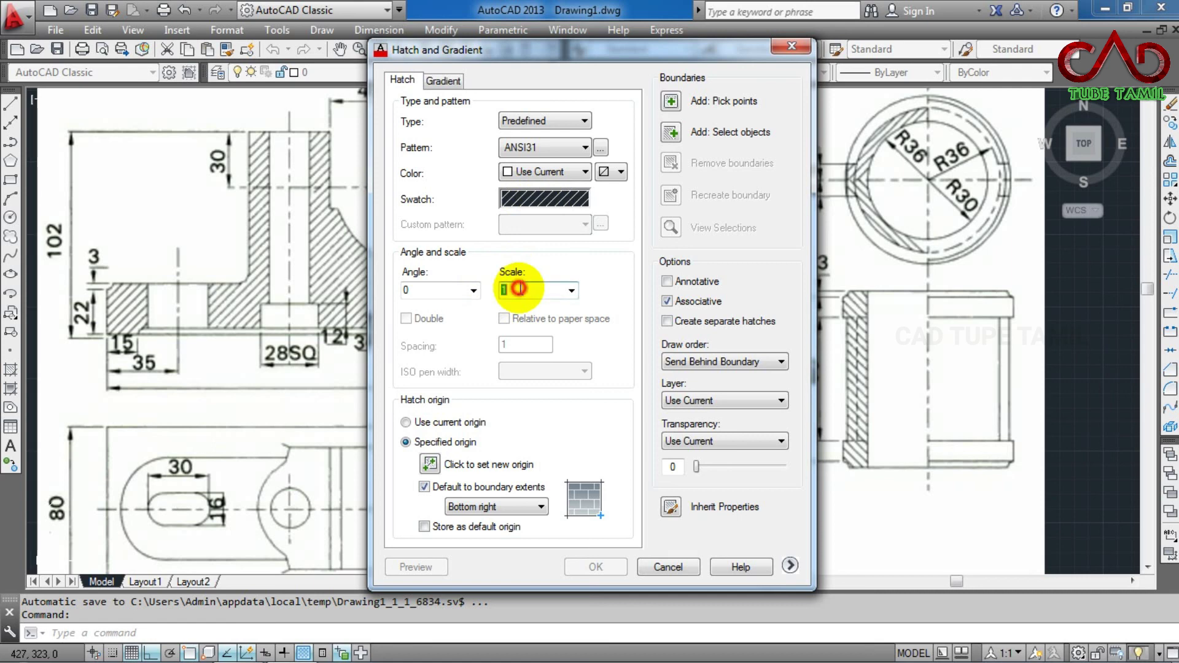
{"action": "type", "text": "25"}
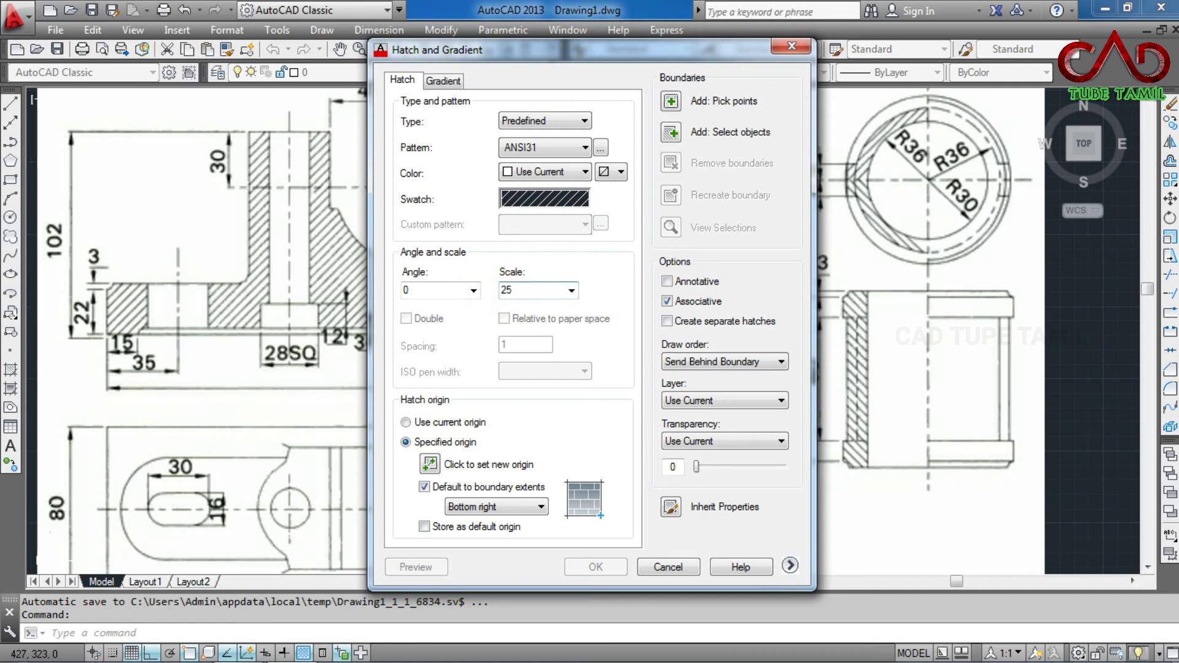
{"action": "scroll", "coordinate": [553, 255], "scroll_direction": "down", "scroll_amount": 1}
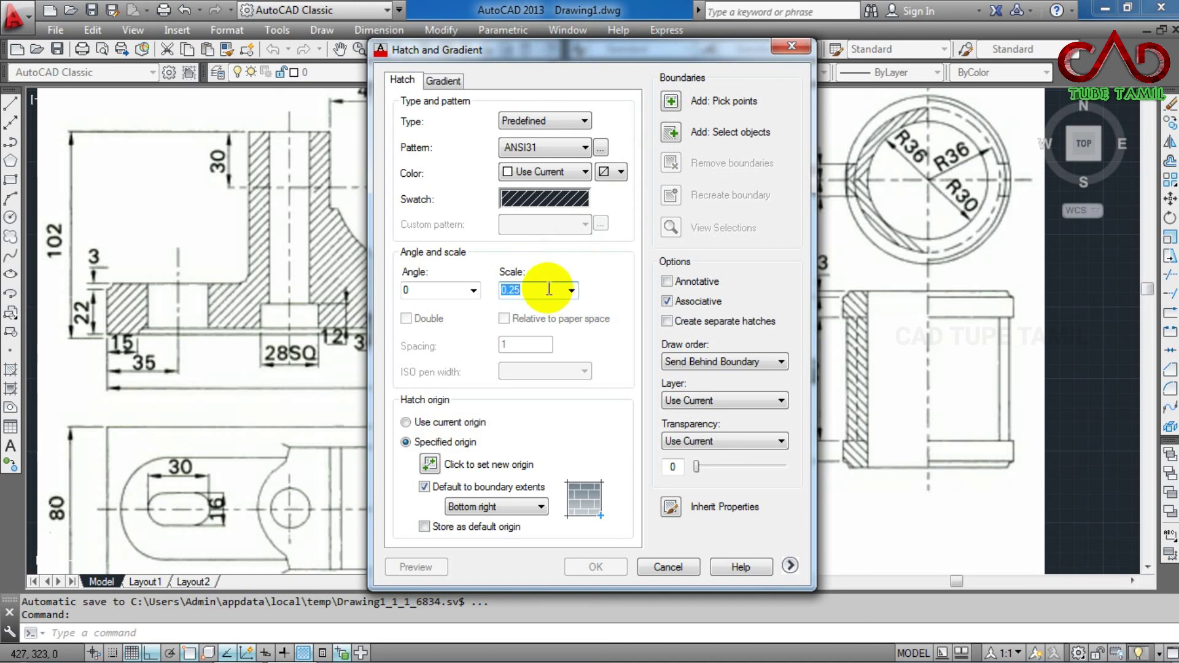
{"action": "type", "text": "2"}
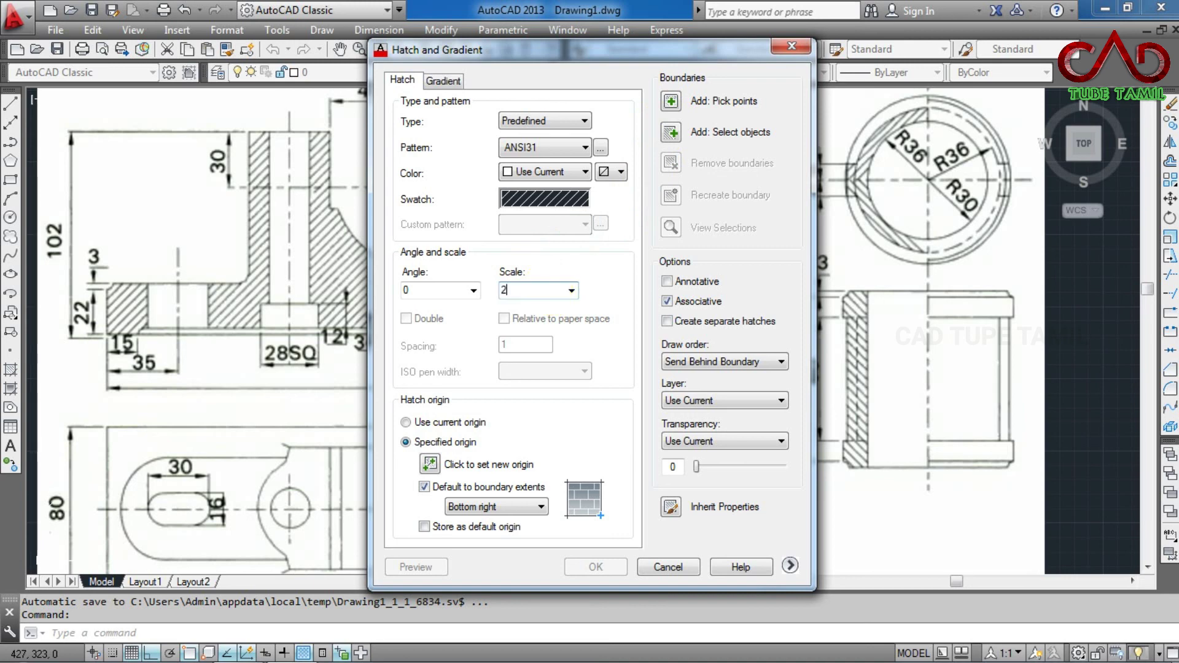
Step: Pick the left end block, column strip and region under the semicircle as hatch areas
{"action": "left_click", "coordinate": [670, 102]}
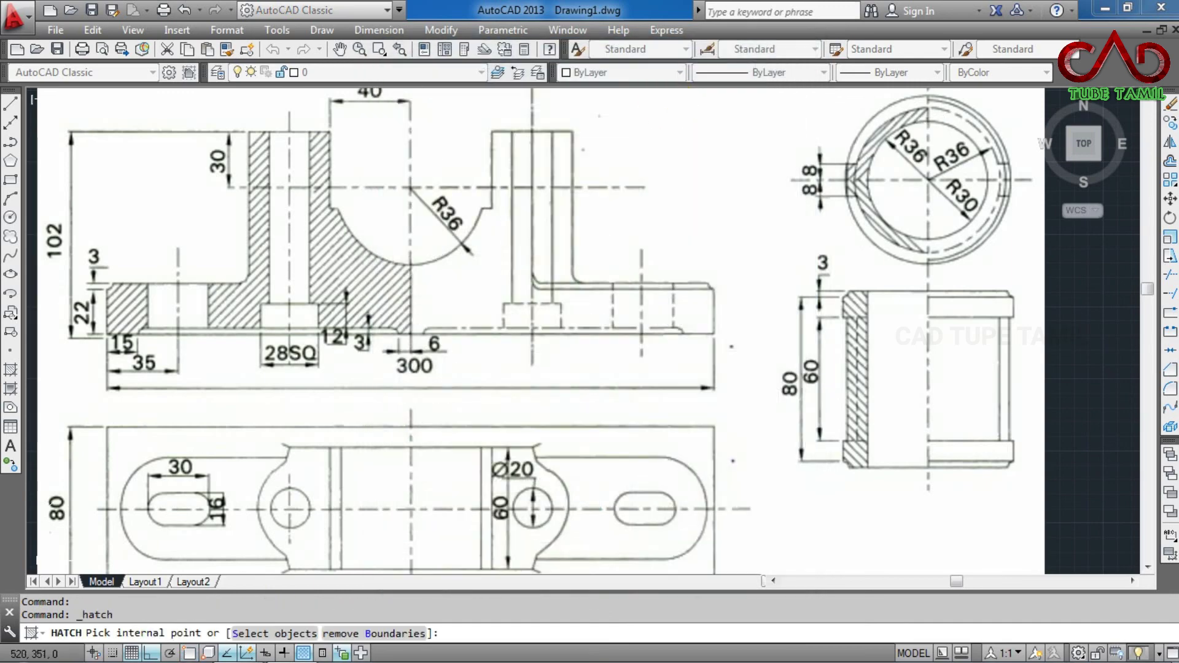
{"action": "scroll", "coordinate": [356, 221], "scroll_direction": "down", "scroll_amount": 2}
{"action": "scroll", "coordinate": [438, 205], "scroll_direction": "down", "scroll_amount": 8}
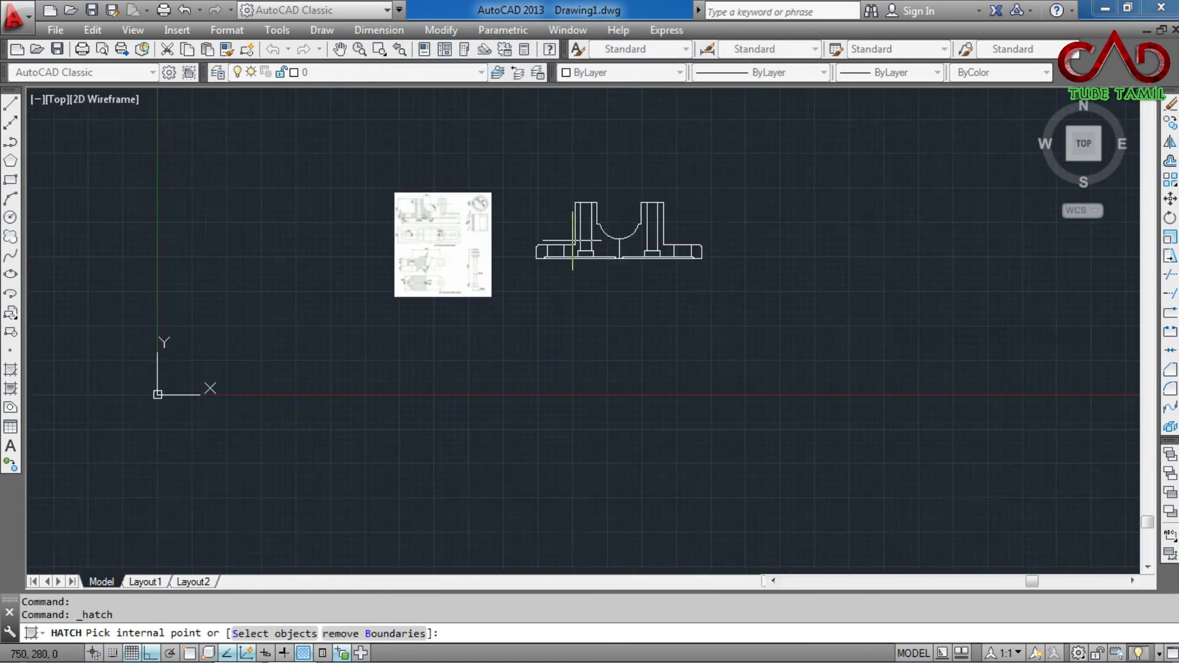
{"action": "scroll", "coordinate": [573, 240], "scroll_direction": "up", "scroll_amount": 4}
{"action": "scroll", "coordinate": [572, 240], "scroll_direction": "down", "scroll_amount": 2}
{"action": "scroll", "coordinate": [532, 249], "scroll_direction": "up", "scroll_amount": 2}
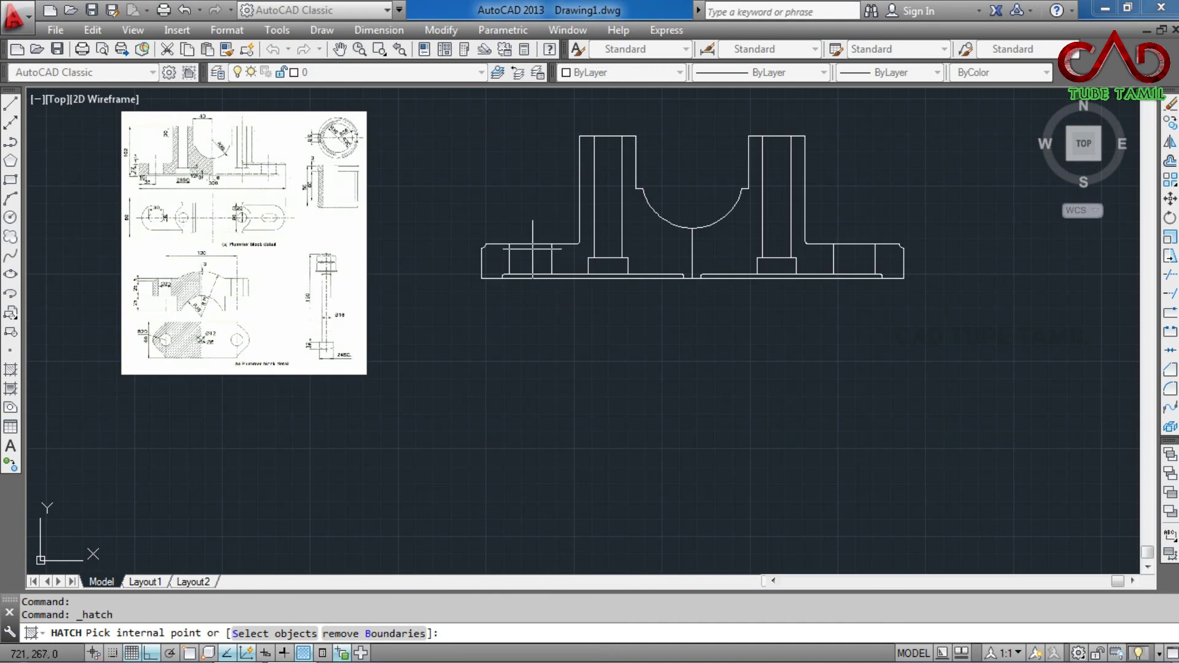
{"action": "left_click", "coordinate": [496, 254]}
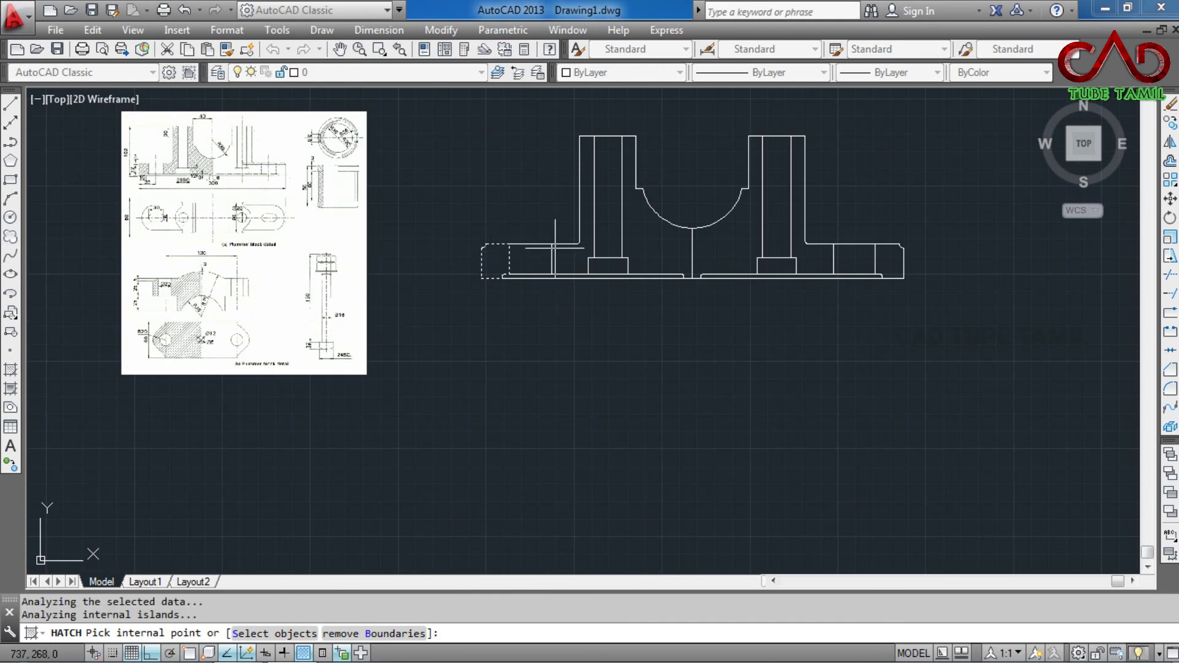
{"action": "left_click", "coordinate": [566, 253]}
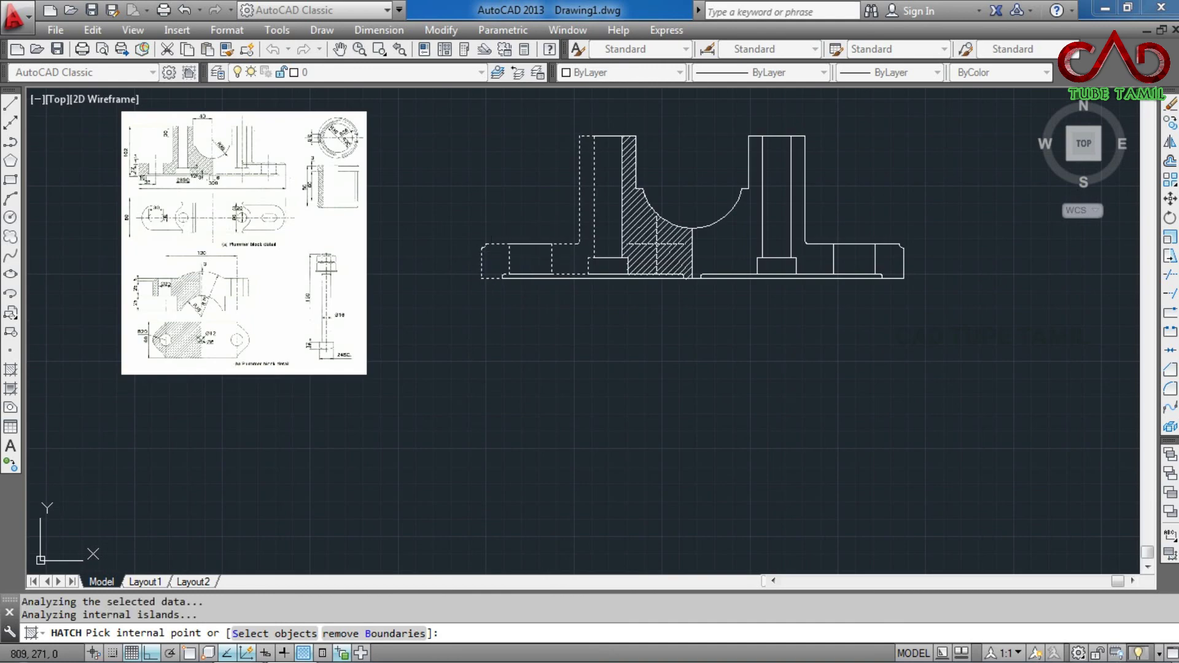
{"action": "left_click", "coordinate": [658, 244]}
{"action": "key", "text": "Return"}
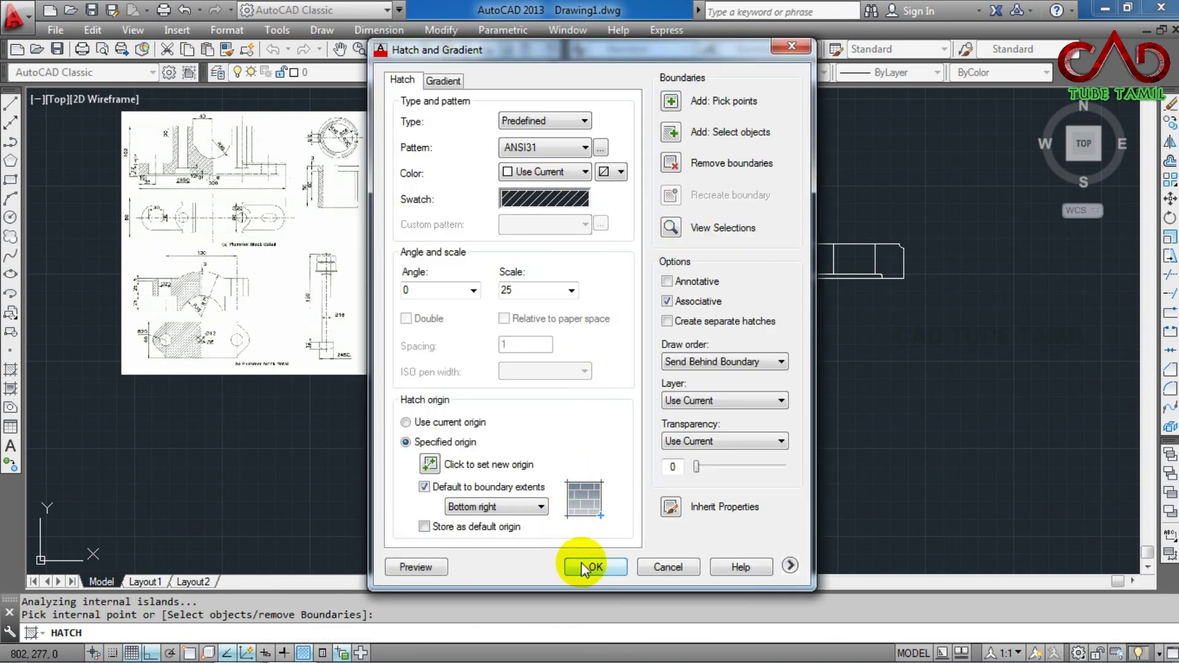
Step: Apply the ANSI31 hatch and zoom to check the left-half section regions
{"action": "left_click", "coordinate": [581, 562]}
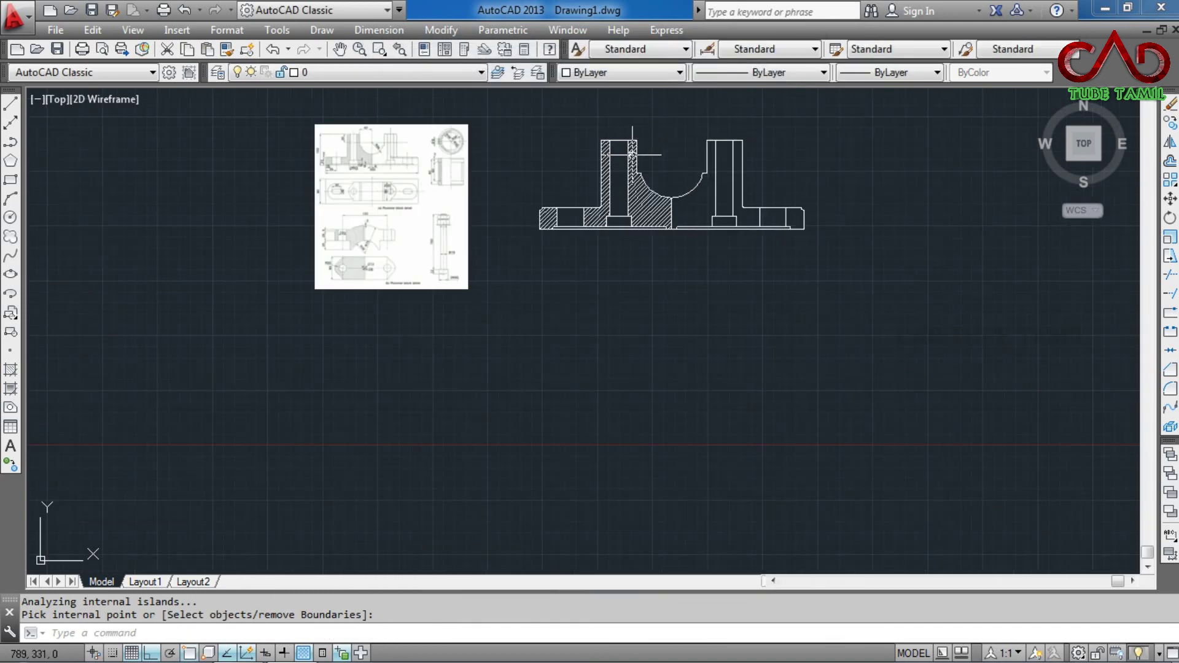
{"action": "scroll", "coordinate": [625, 166], "scroll_direction": "up", "scroll_amount": 2}
{"action": "scroll", "coordinate": [621, 312], "scroll_direction": "down", "scroll_amount": 2}
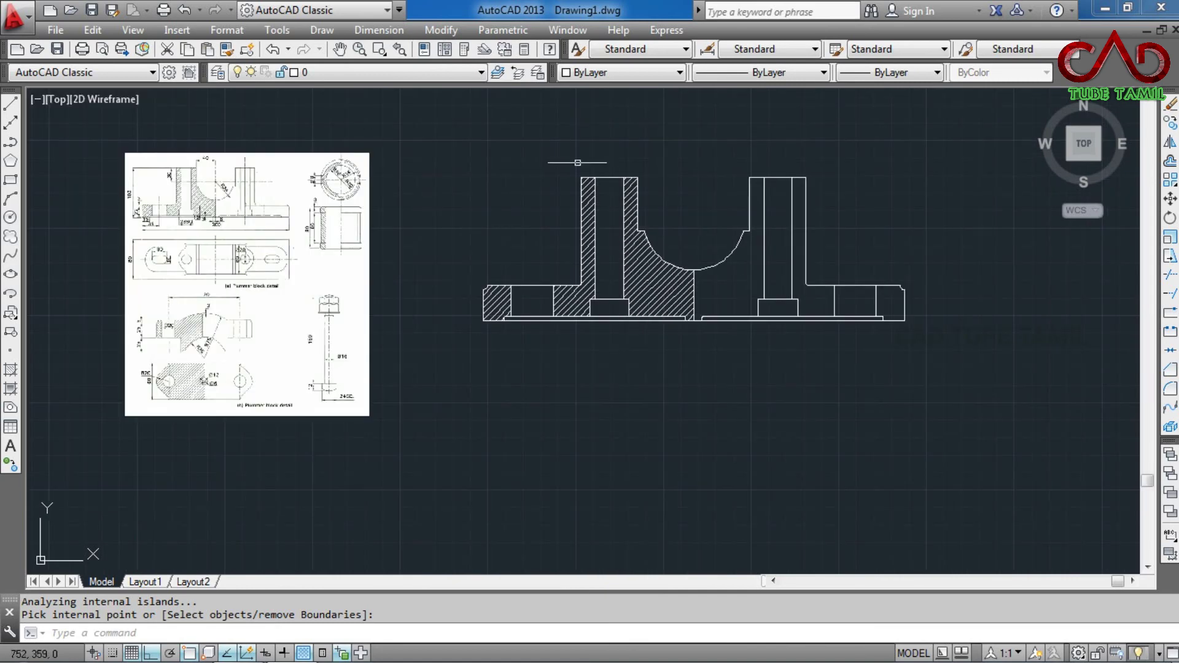
{"action": "scroll", "coordinate": [224, 197], "scroll_direction": "up", "scroll_amount": 2}
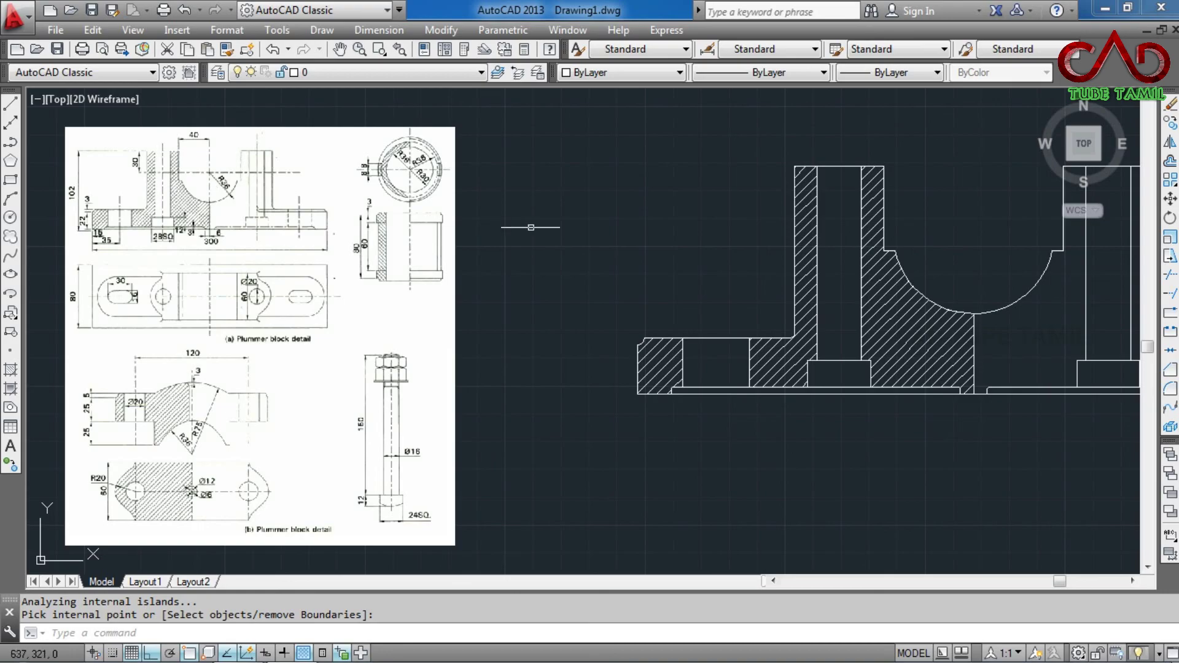
{"action": "scroll", "coordinate": [531, 227], "scroll_direction": "up", "scroll_amount": 2}
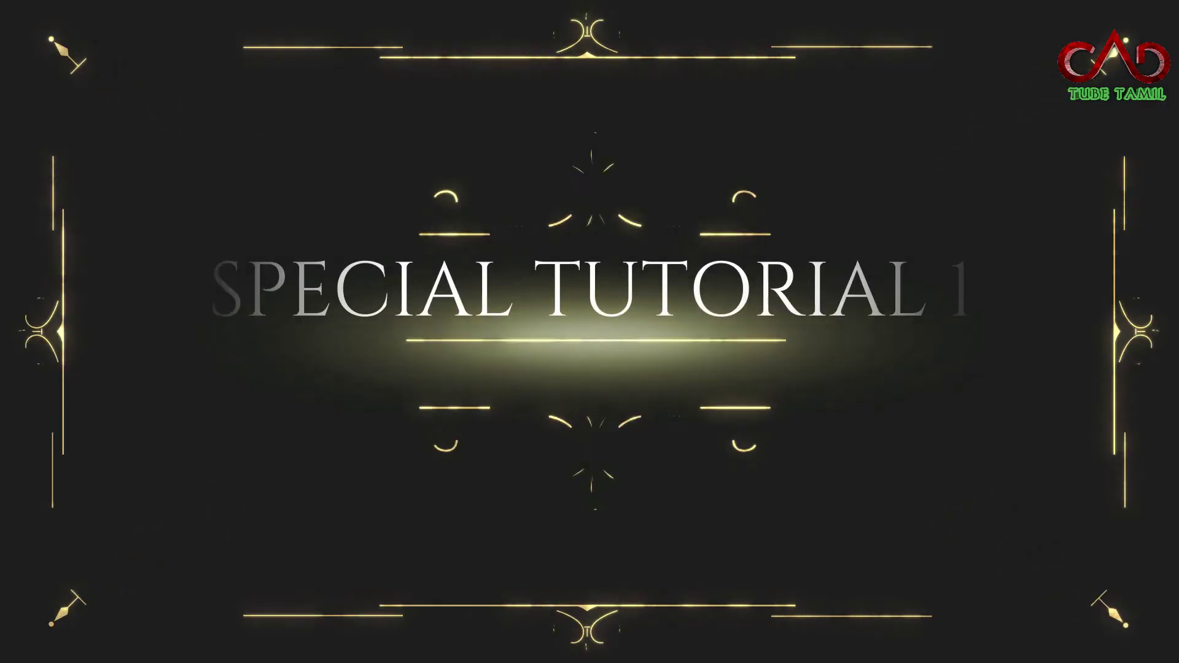